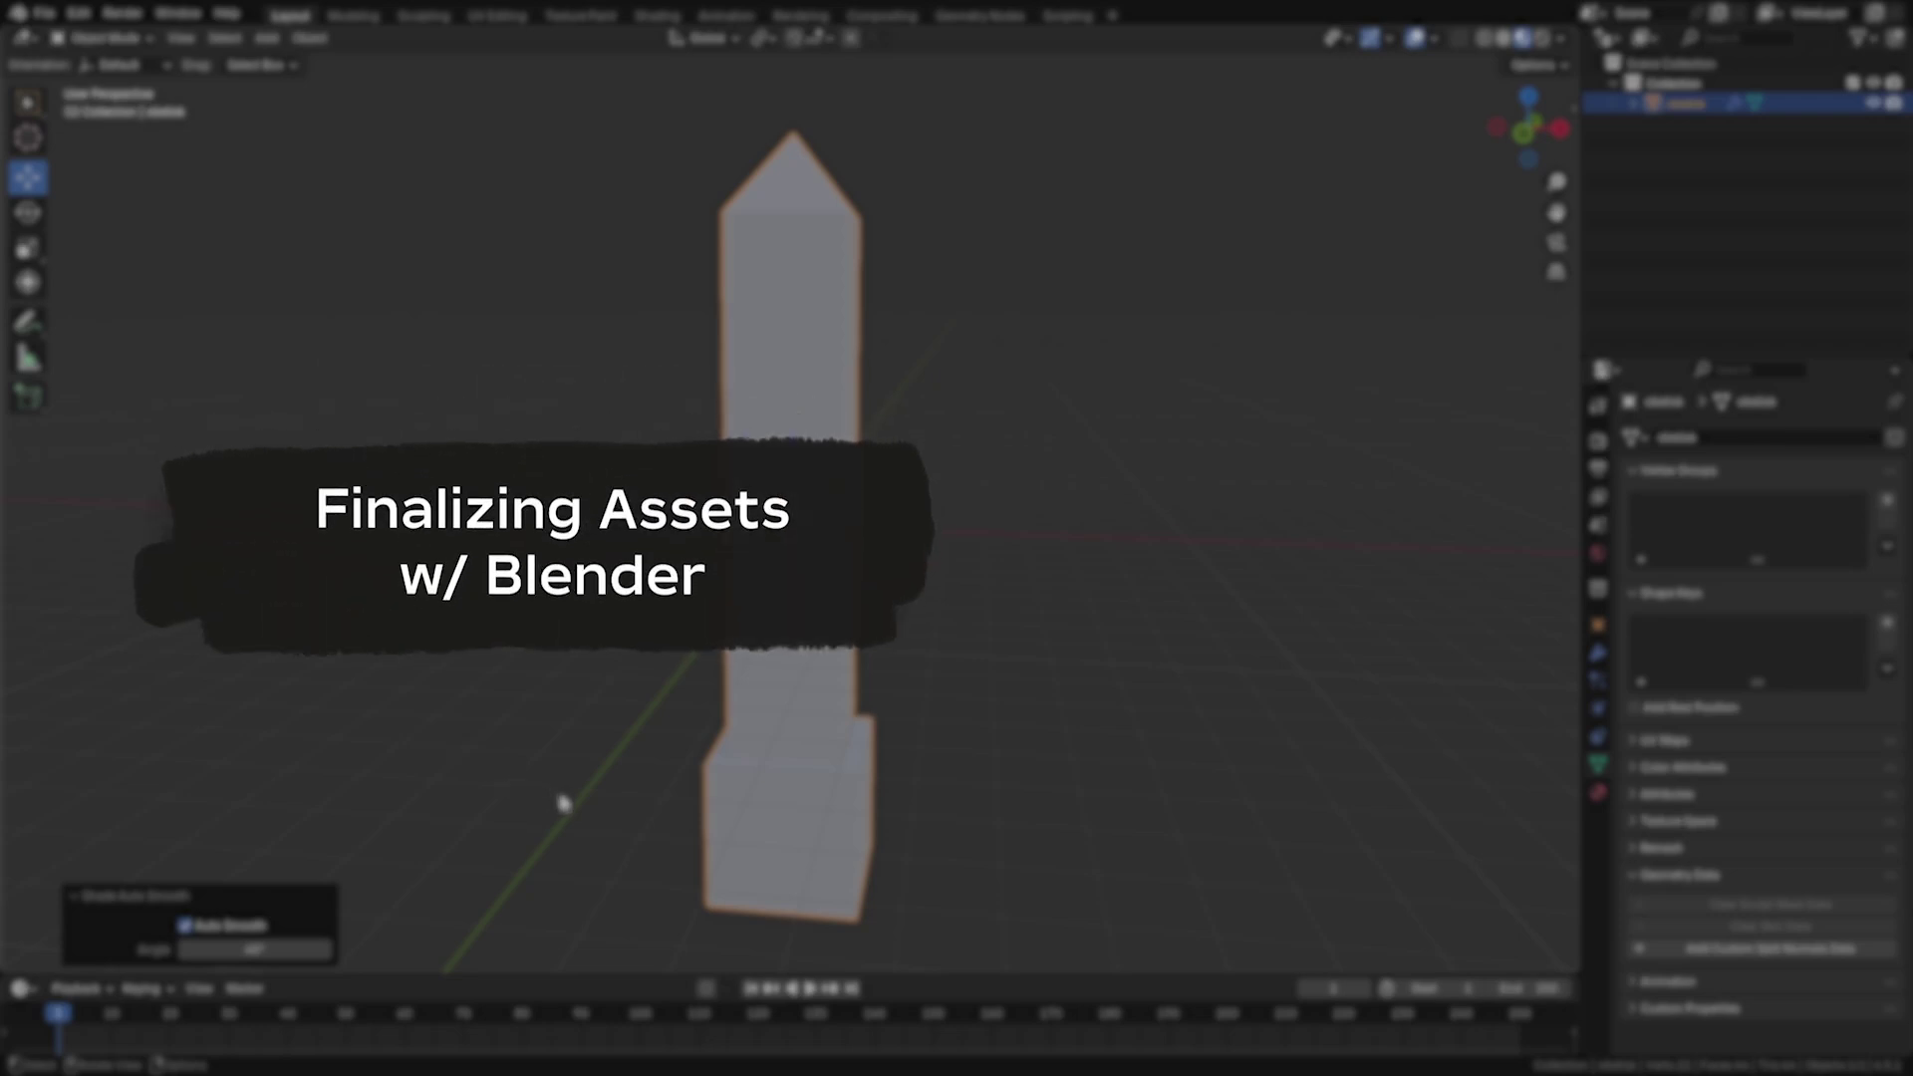
pyautogui.moveTo(563, 802); pyautogui.dragTo(480, 807, button='middle')
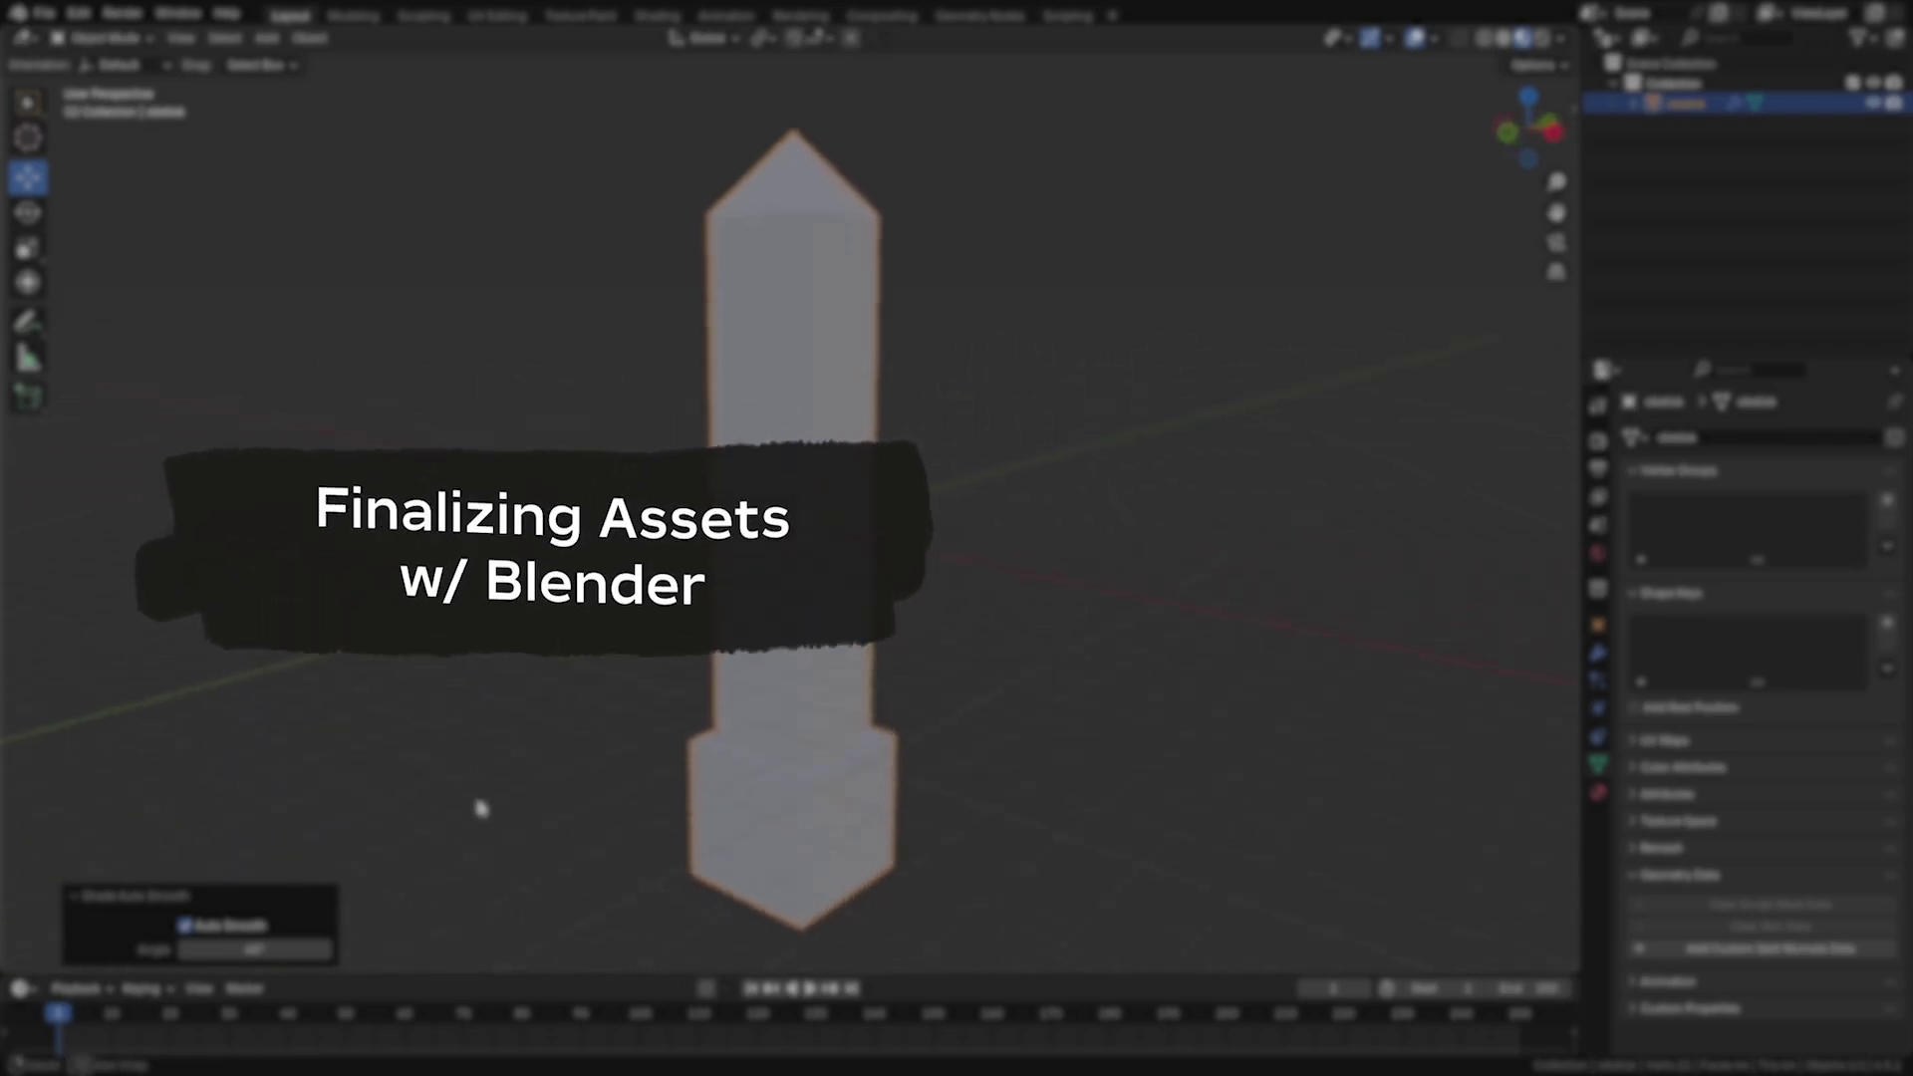
pyautogui.moveTo(341, 812); pyautogui.dragTo(169, 829, button='middle')
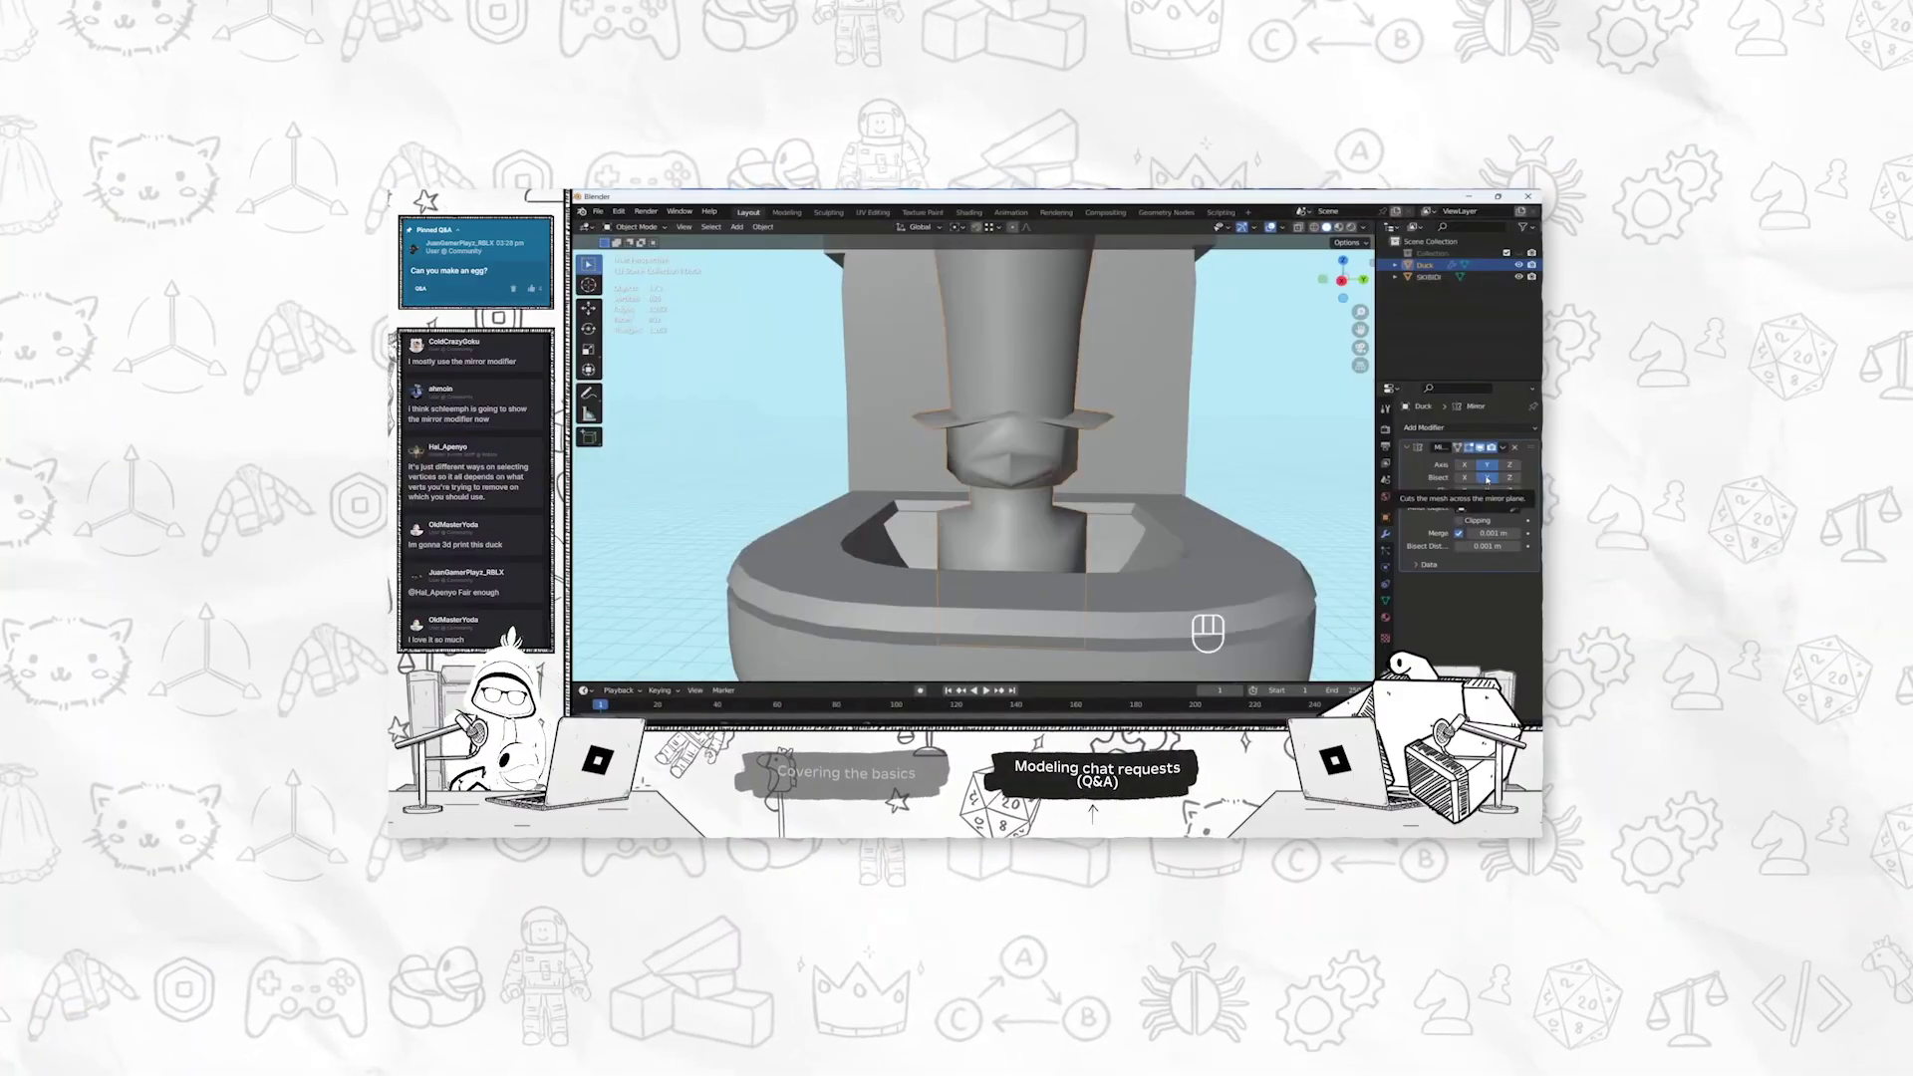
pyautogui.moveTo(1037, 479); pyautogui.dragTo(1185, 469, button='middle')
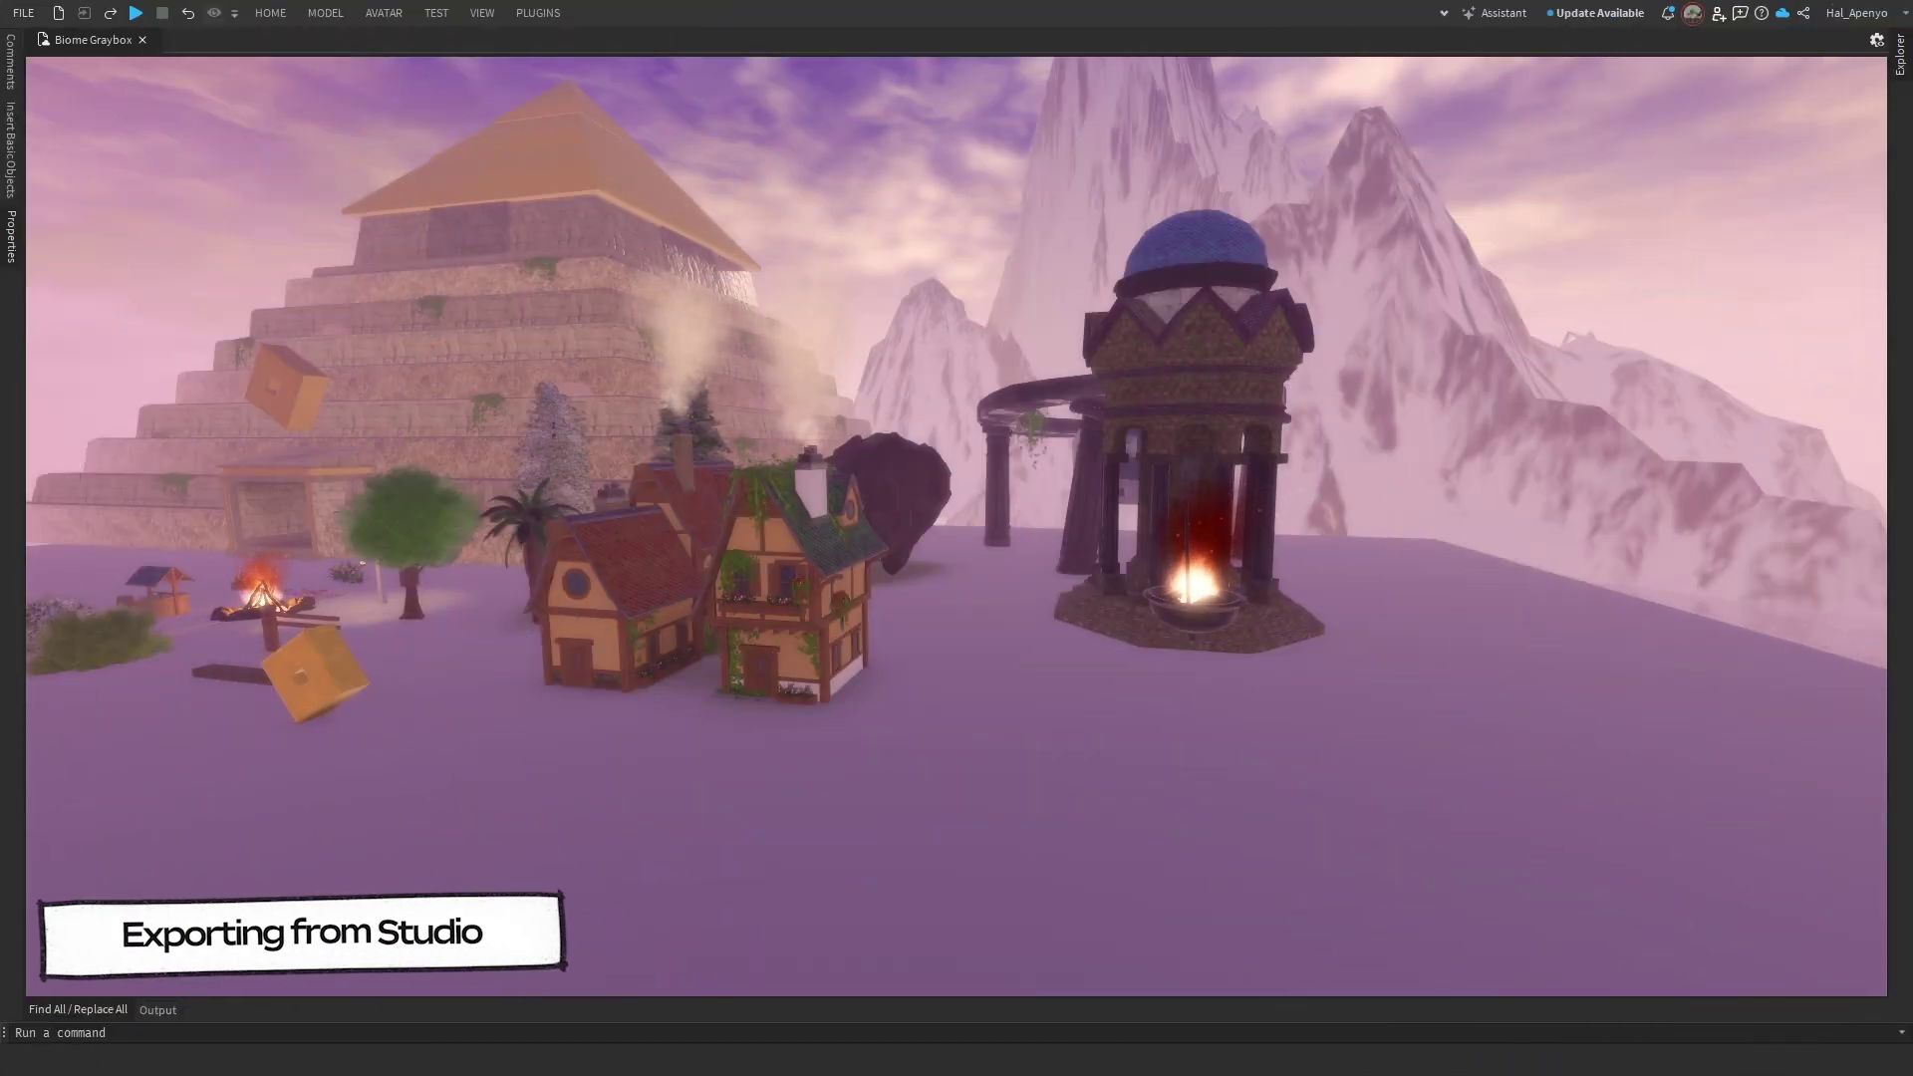
# Step: Set the origin position and orientation of the Greybox_Obelisk model to 0, 0, 0
pyautogui.press('w')
pyautogui.press('a')
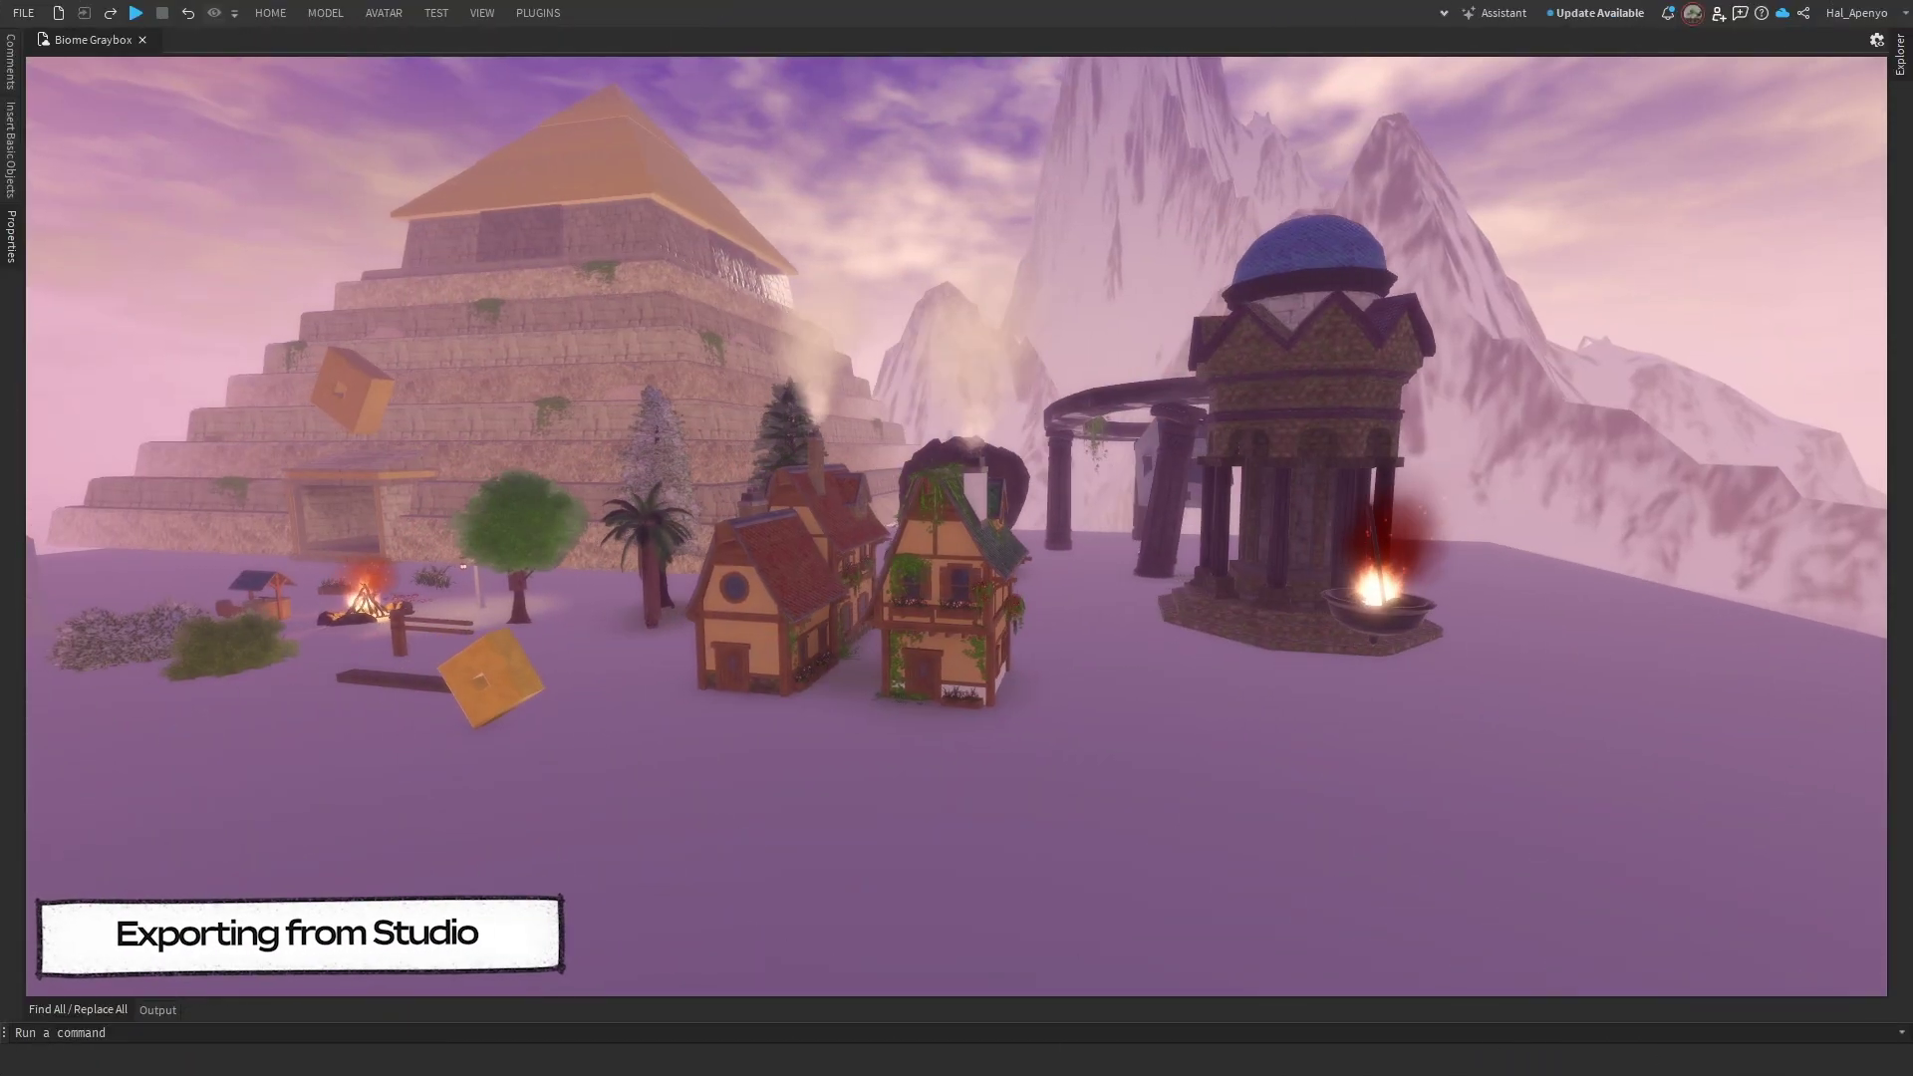
pyautogui.press('w')
pyautogui.press('a')
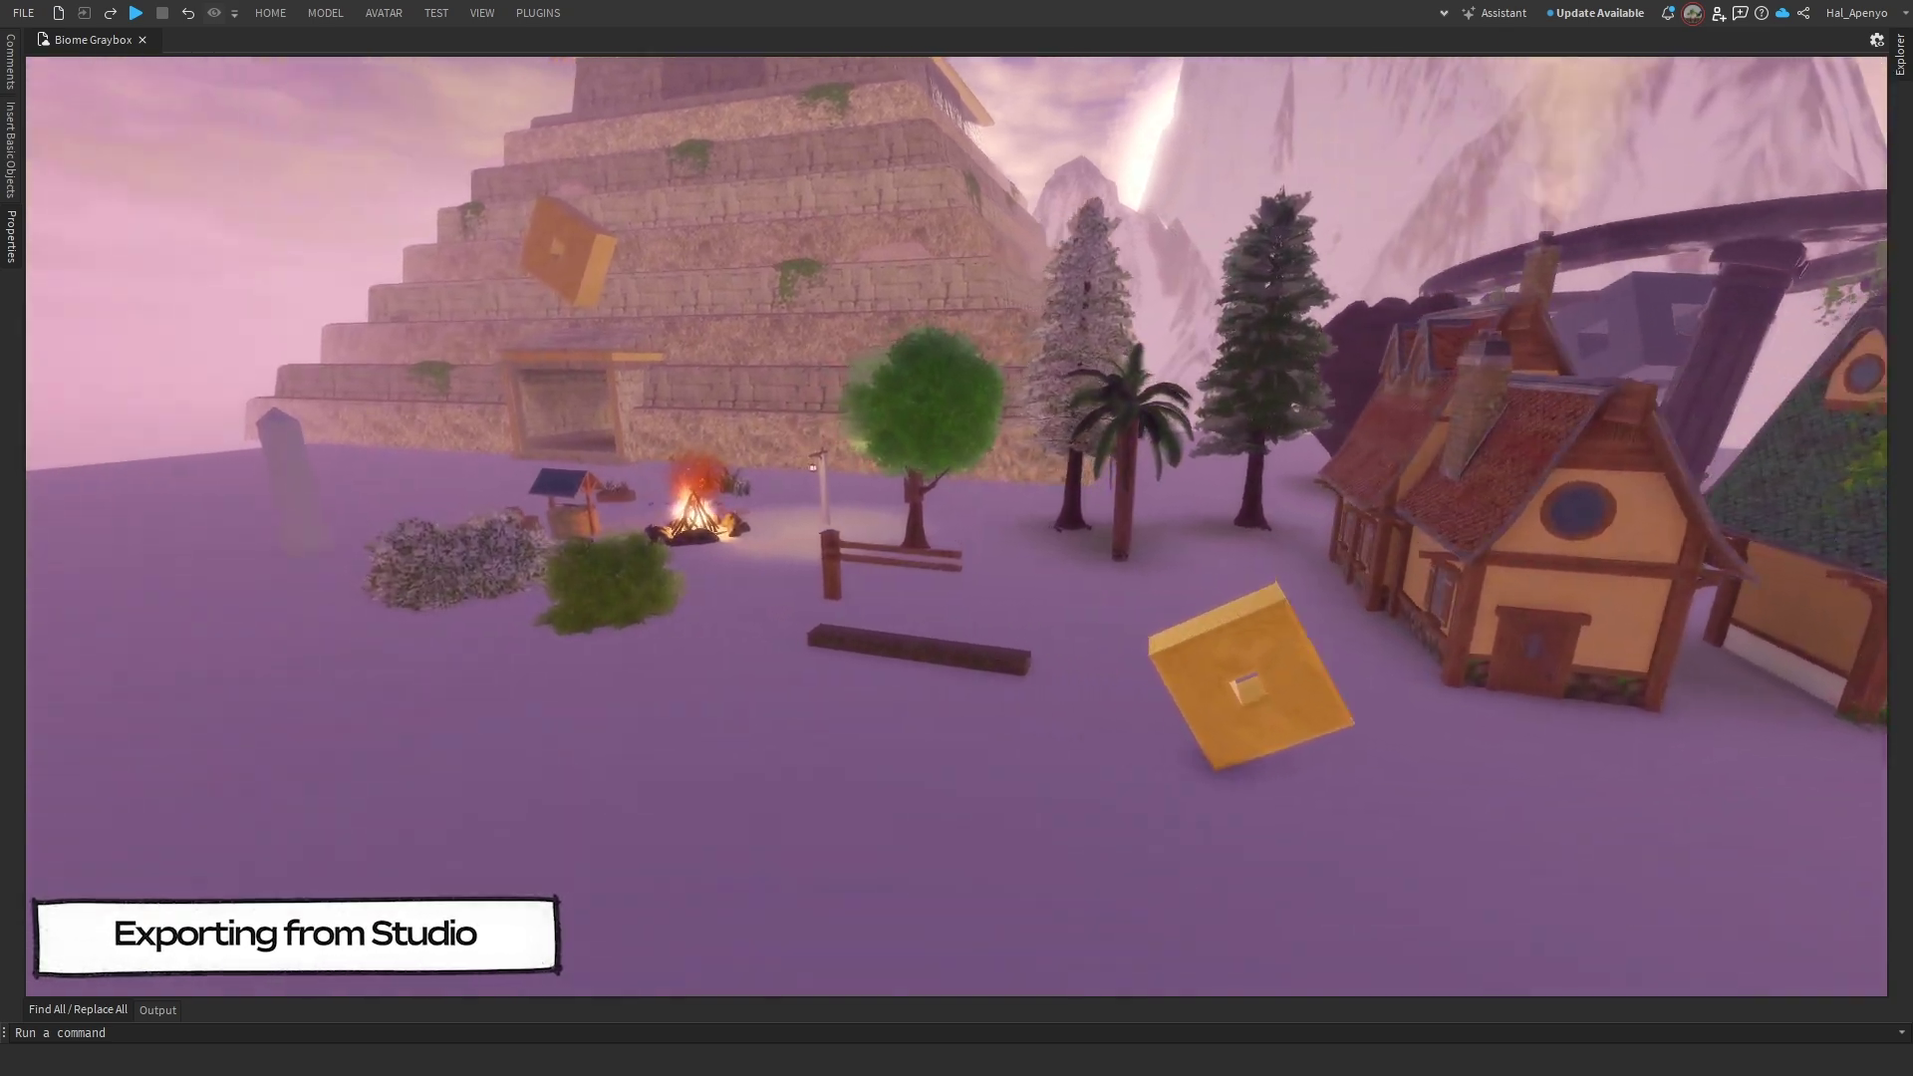
pyautogui.press('a')
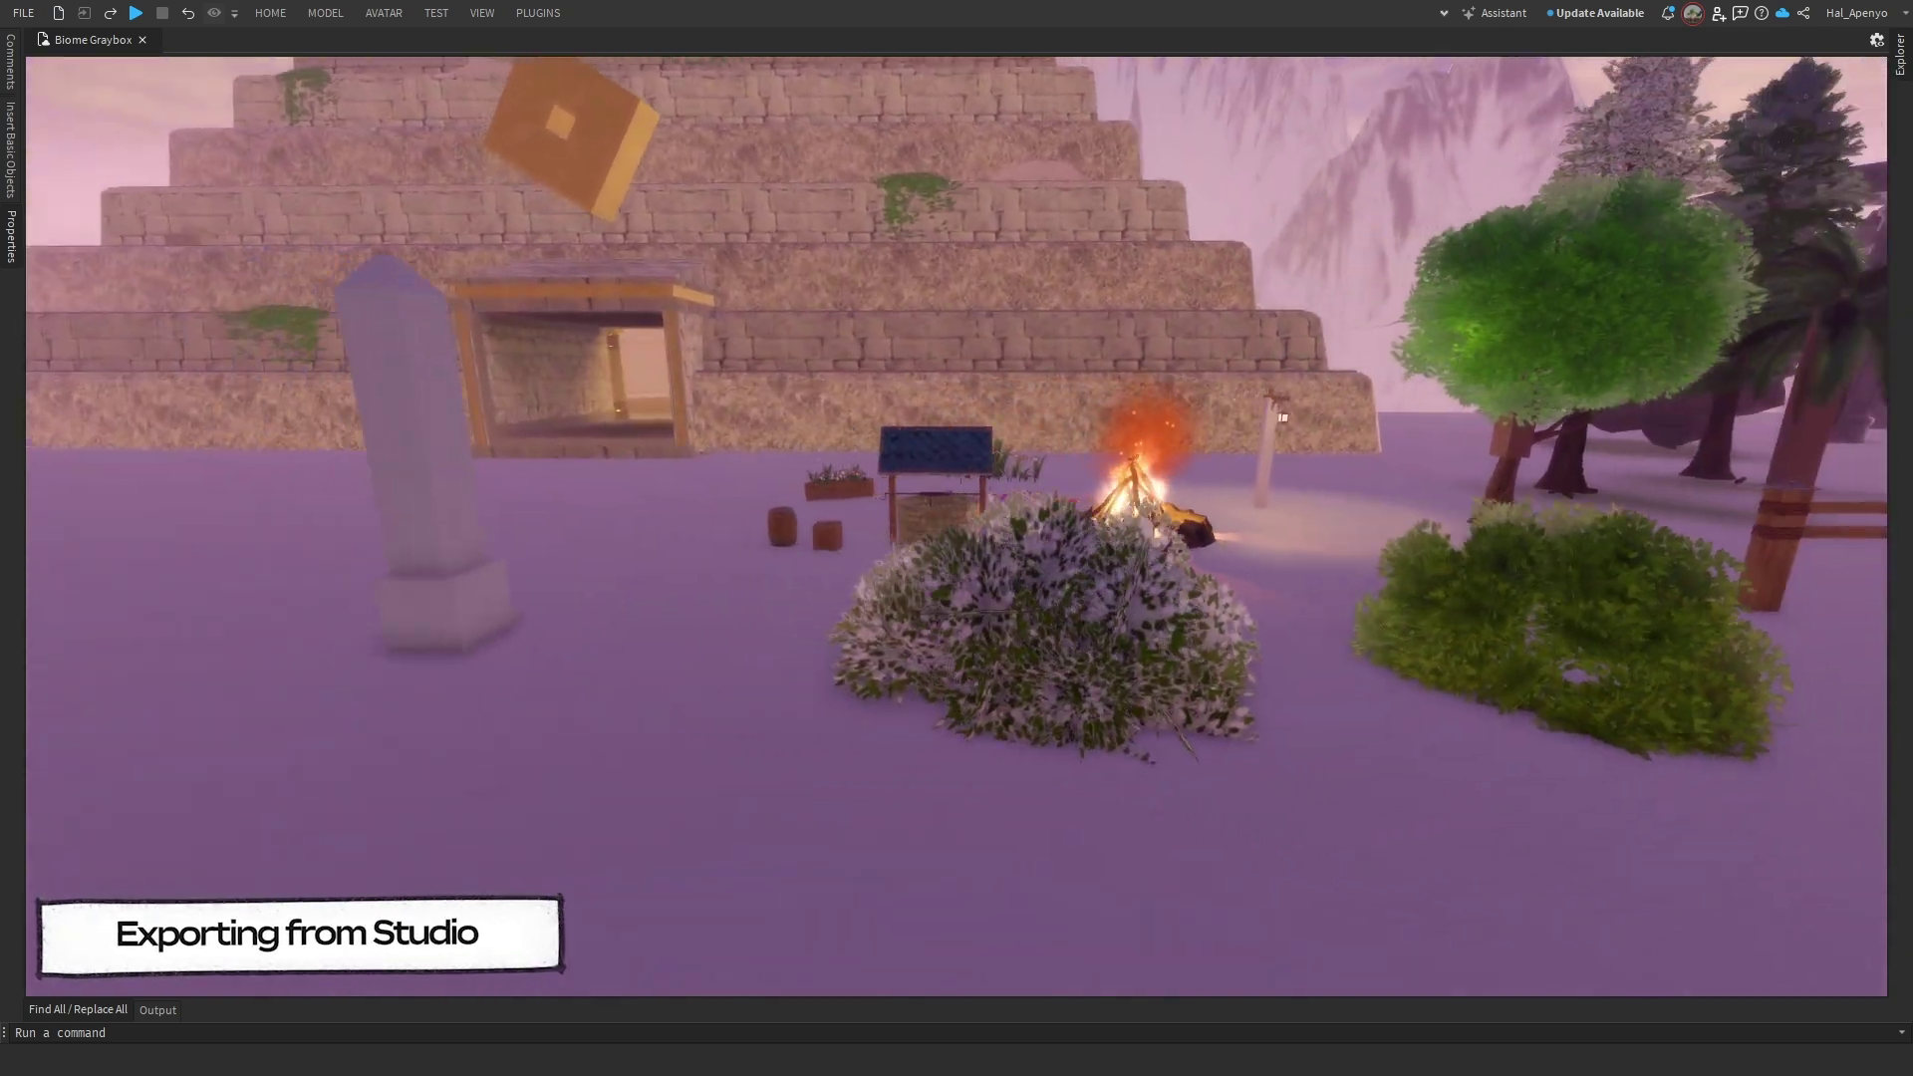
pyautogui.press('a')
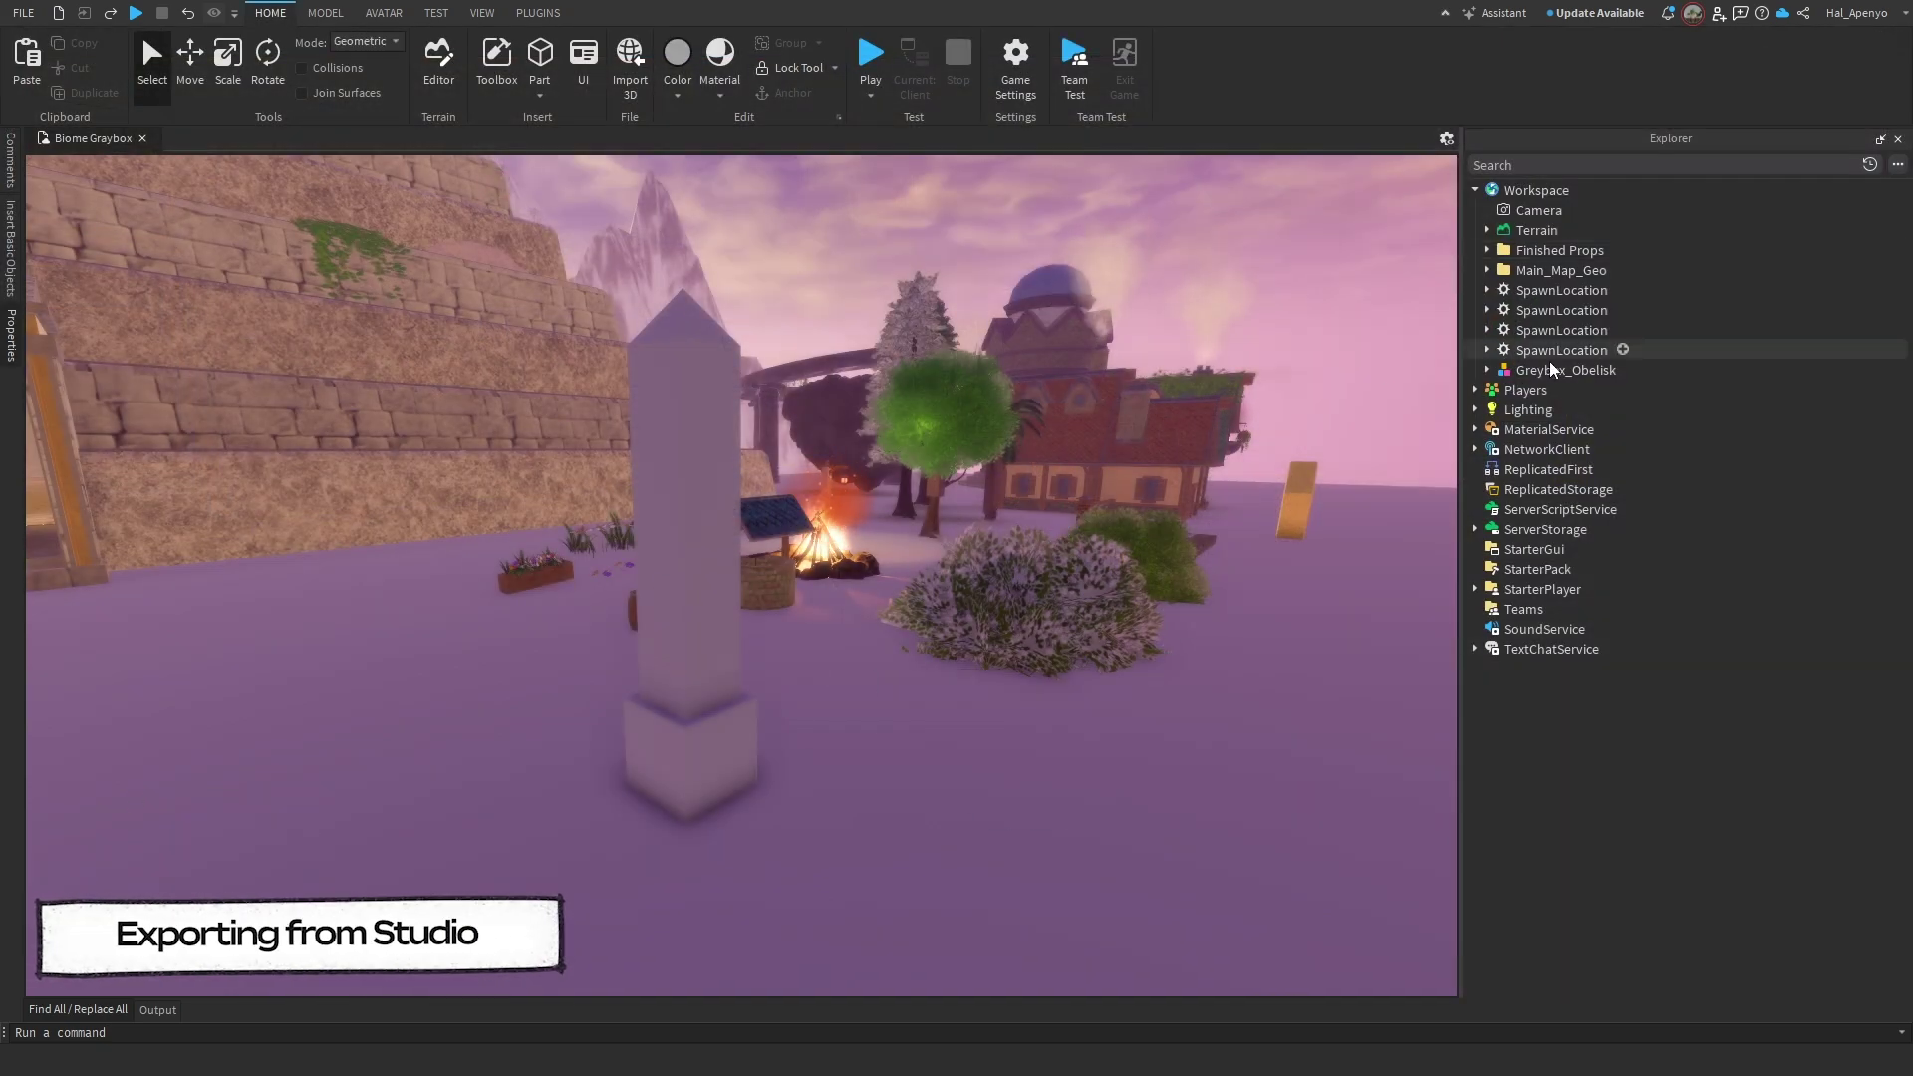
pyautogui.click(1565, 369)
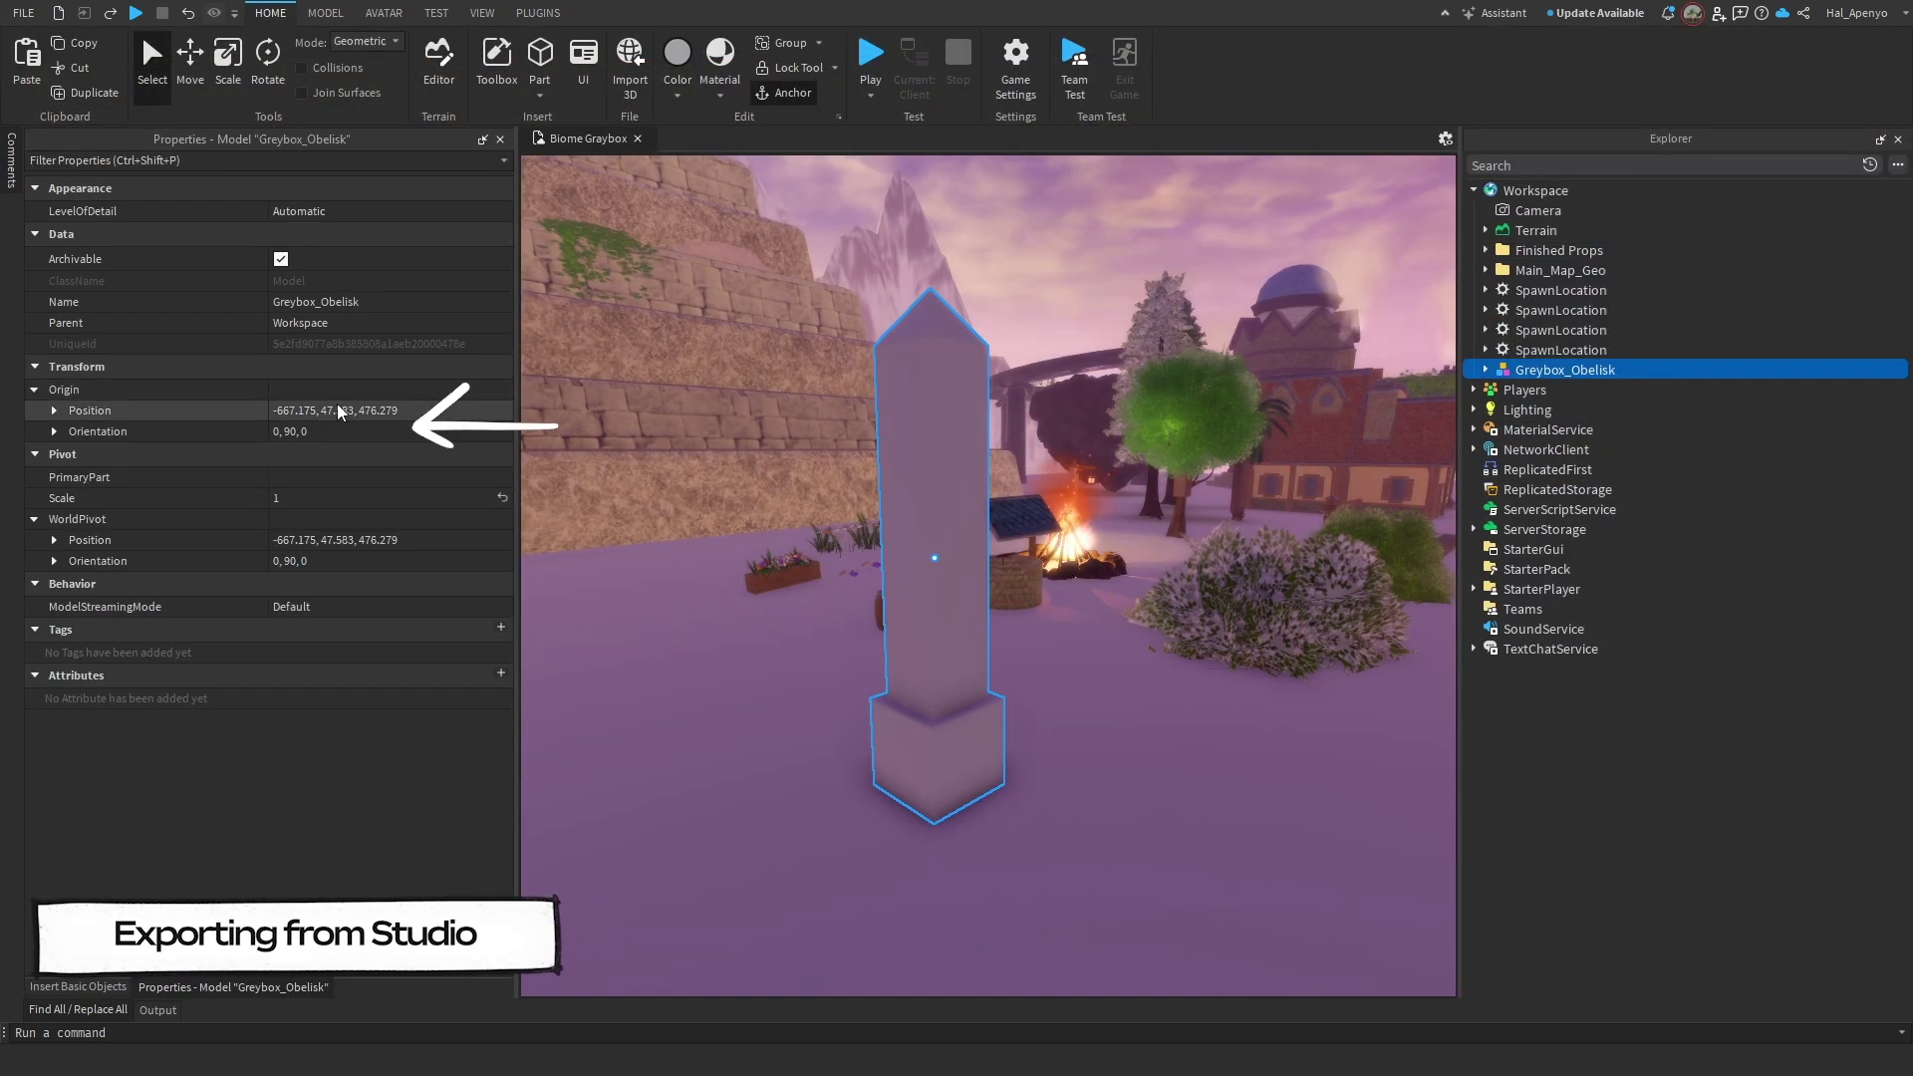
pyautogui.click(339, 410)
pyautogui.write('0,0,0')
pyautogui.press('Return')
pyautogui.click(339, 432)
pyautogui.write('0,0,0')
pyautogui.press('Return')
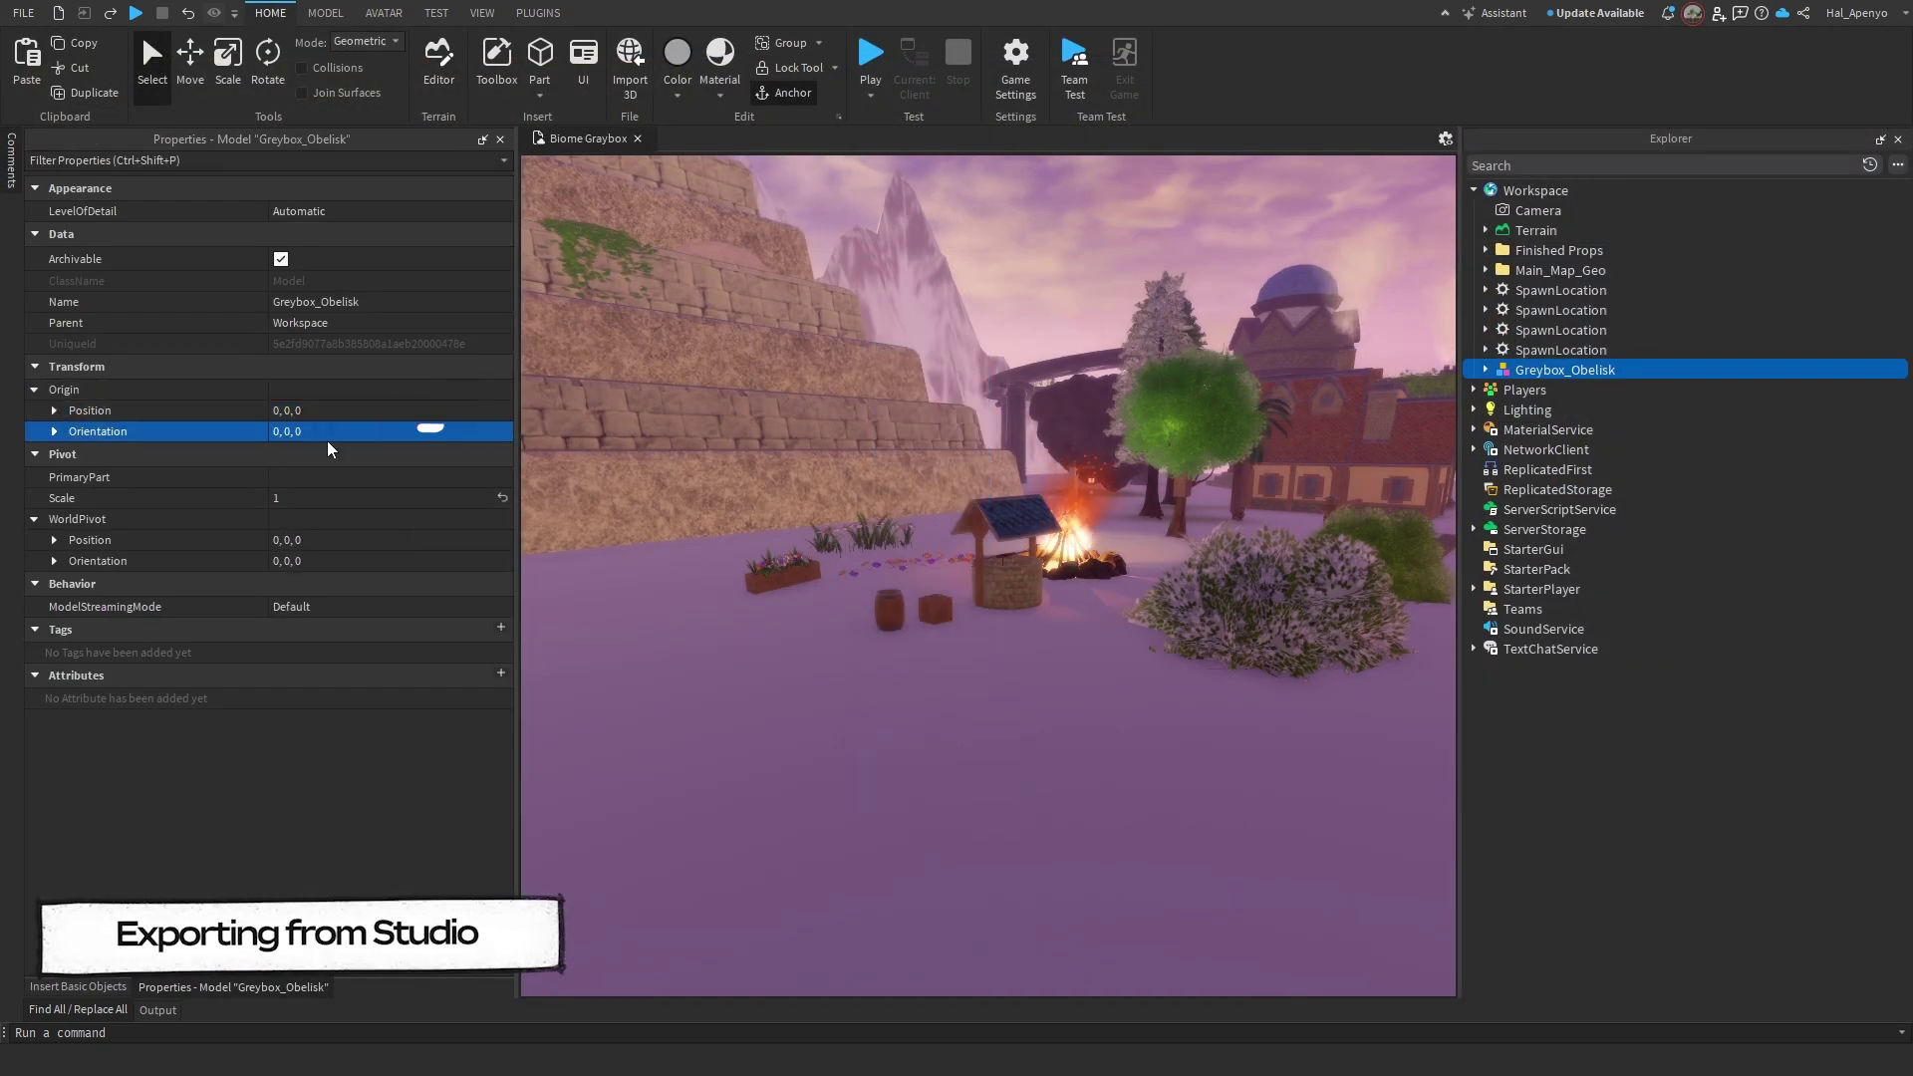
# Step: Export the Greybox_Obelisk model as an OBJ file named obelisk in the LearnExport folder
pyautogui.rightClick(1542, 371)
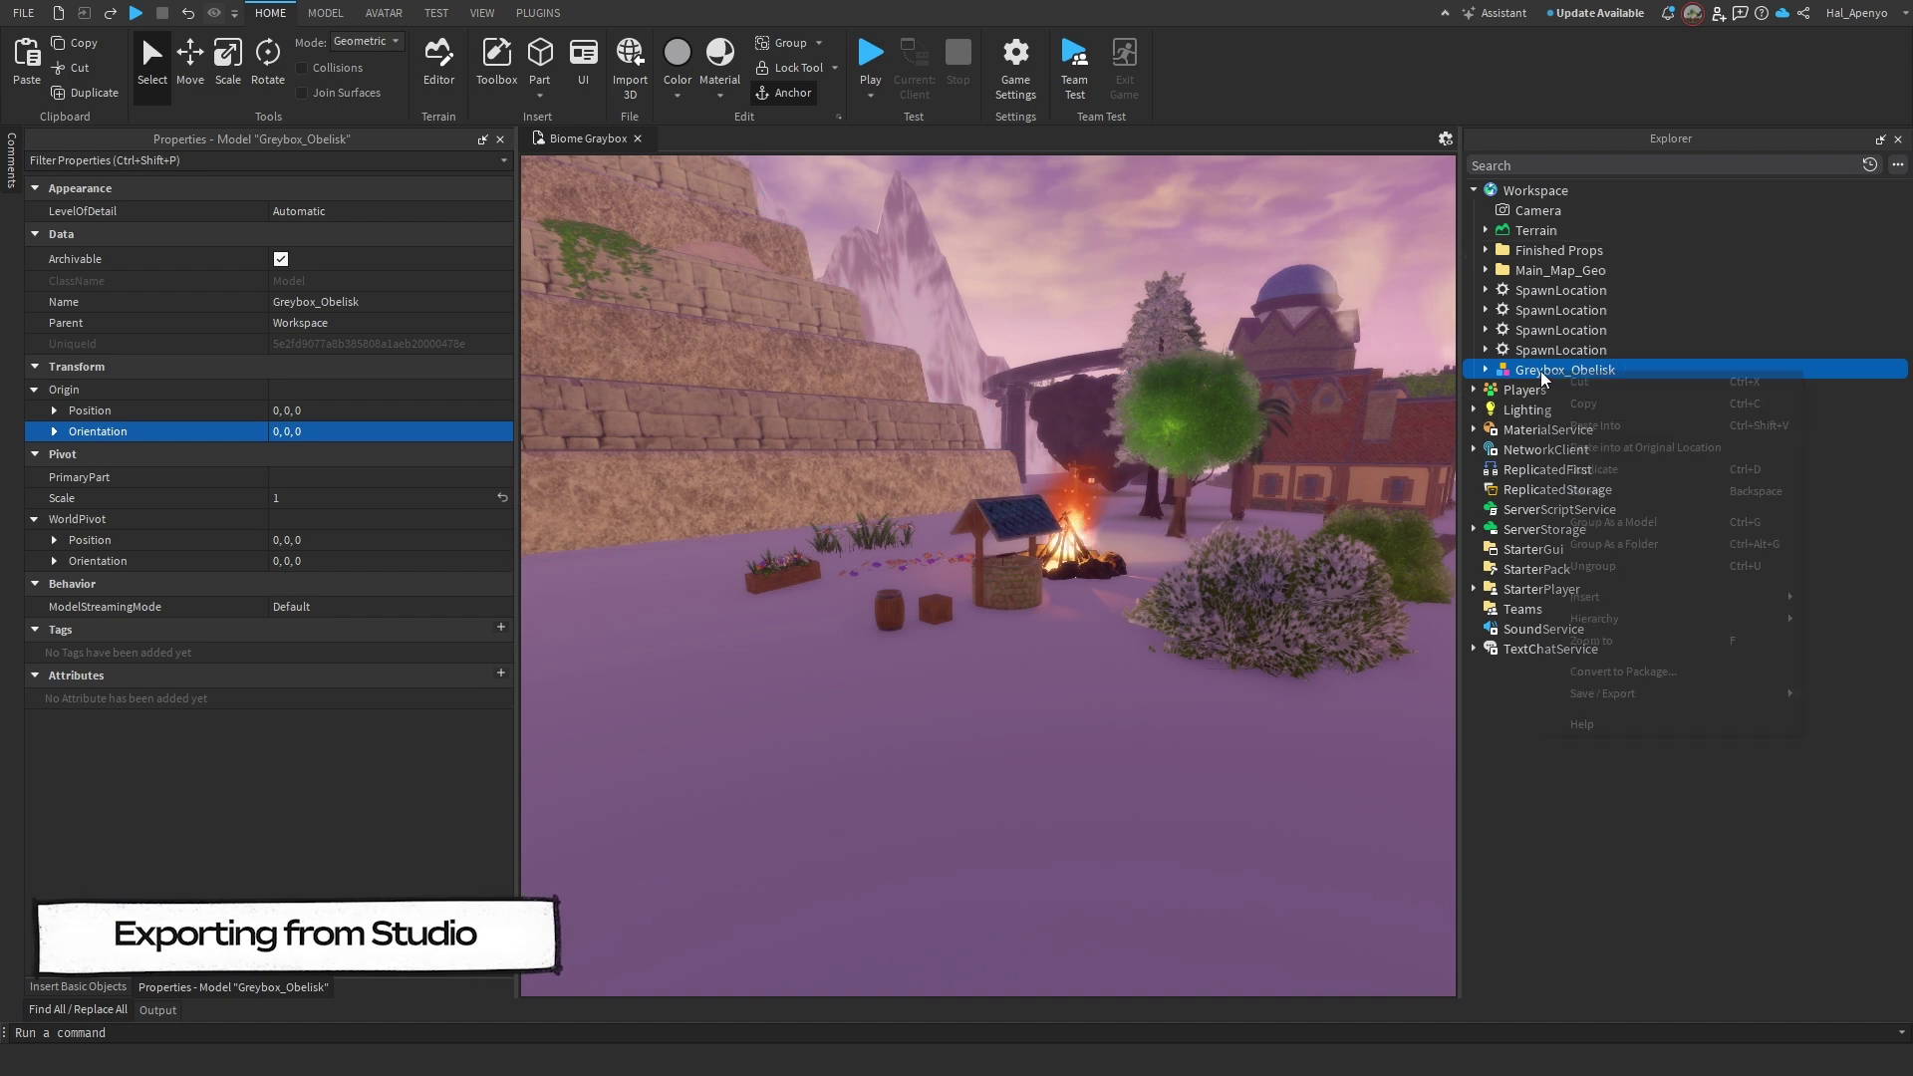
pyautogui.moveTo(1588, 695)
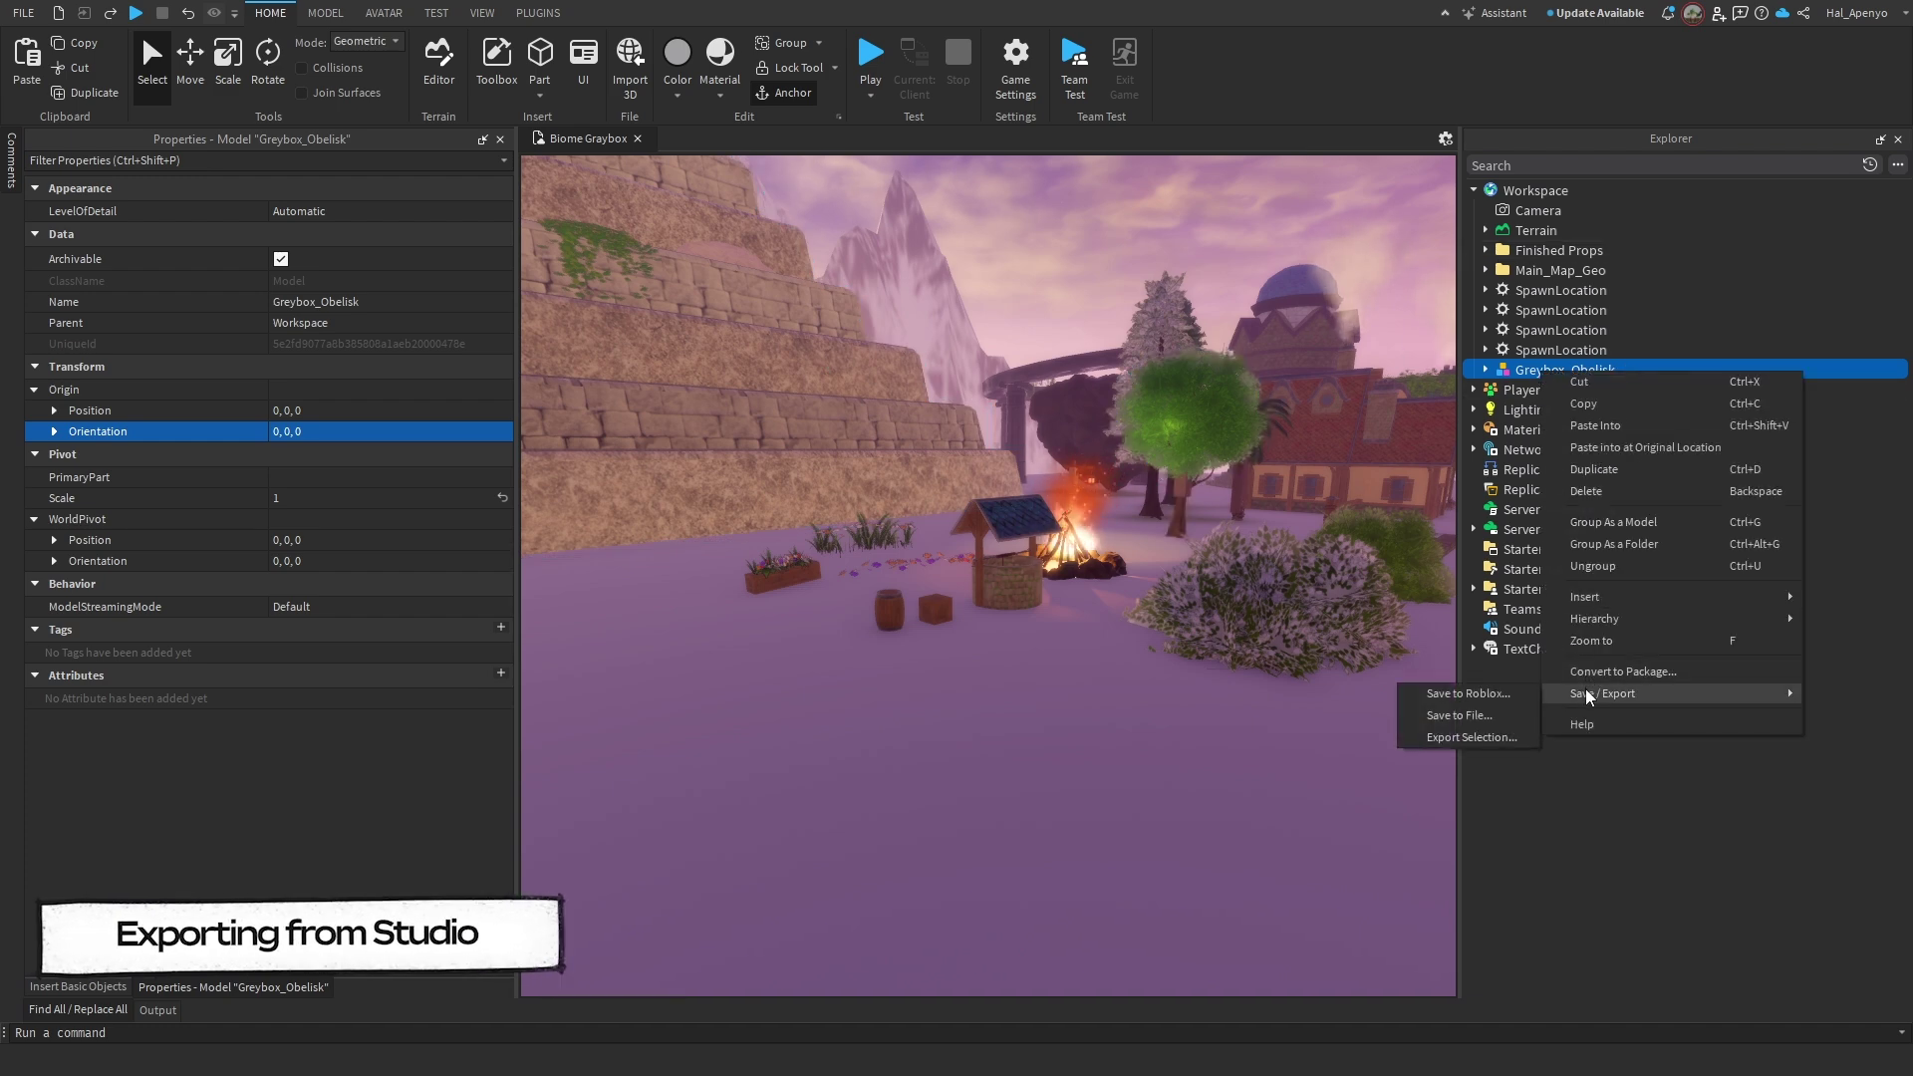
pyautogui.click(1470, 738)
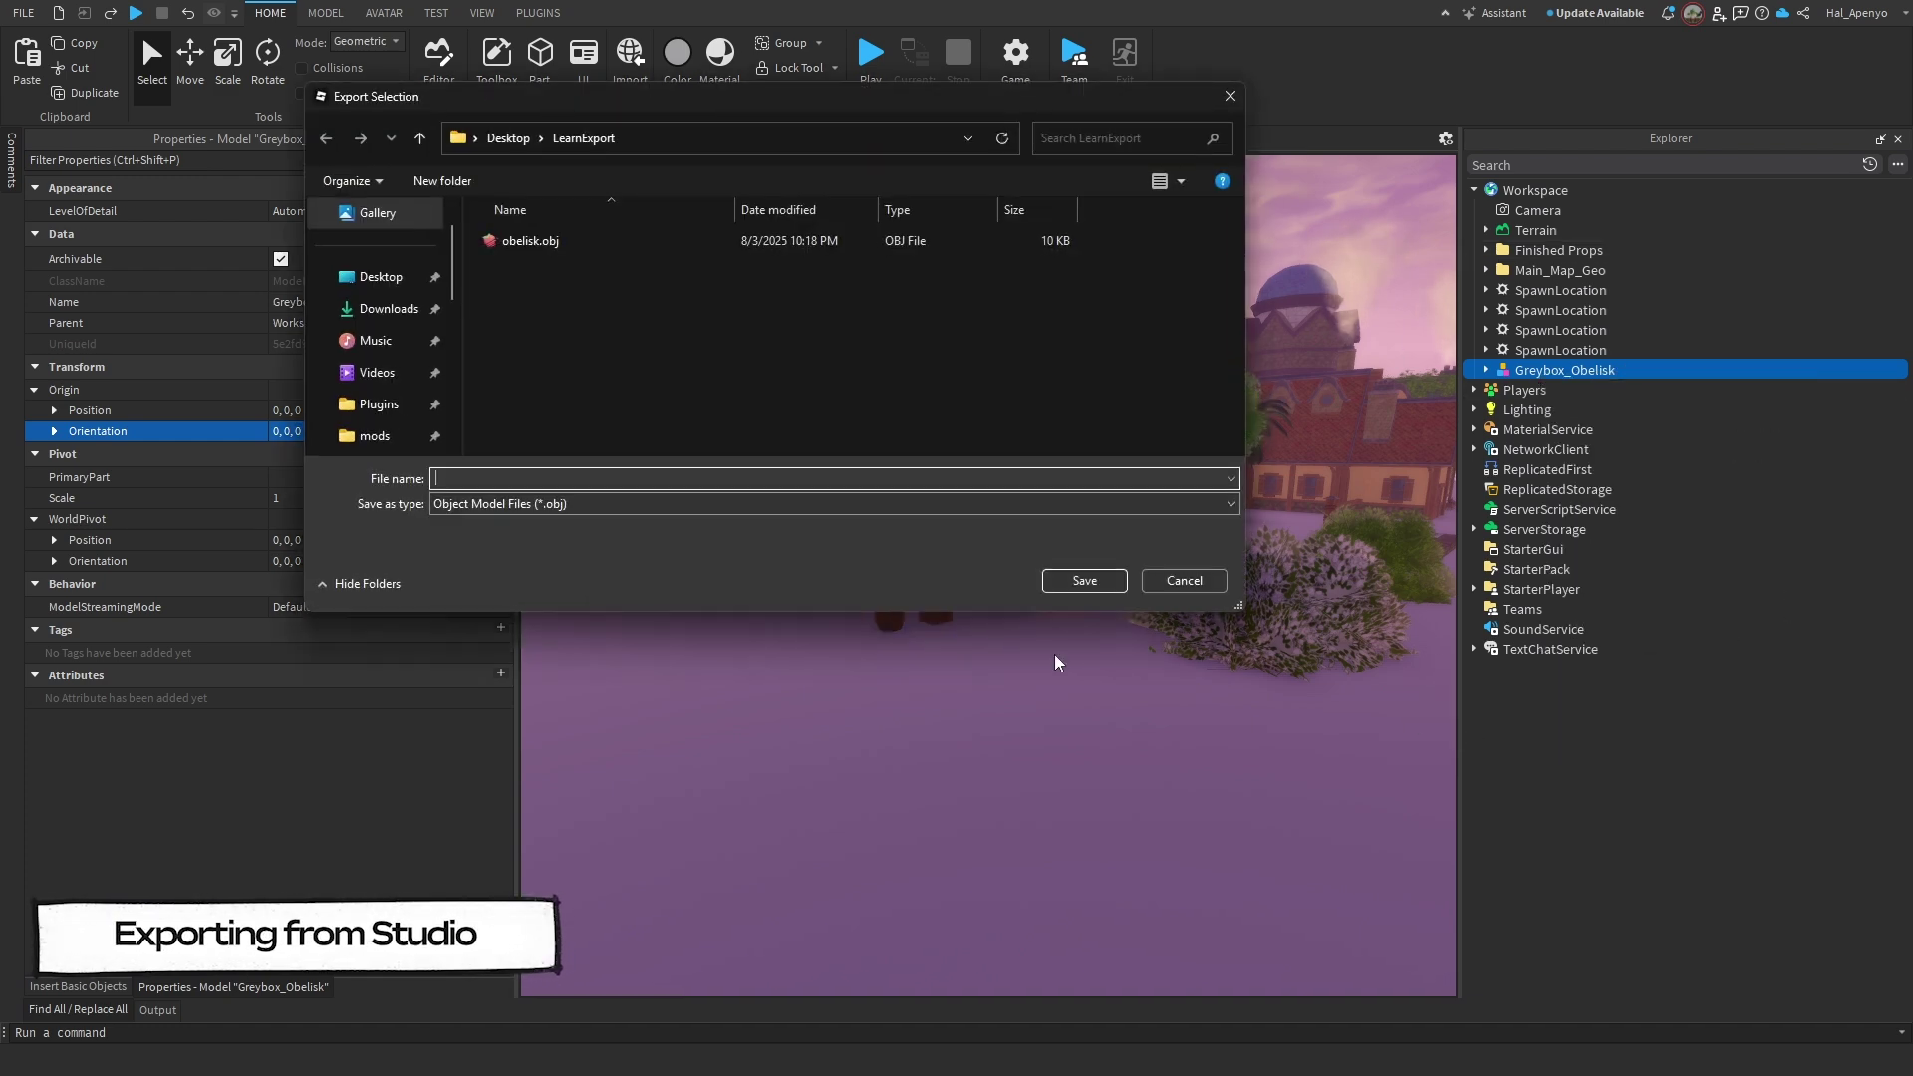
pyautogui.write('obe')
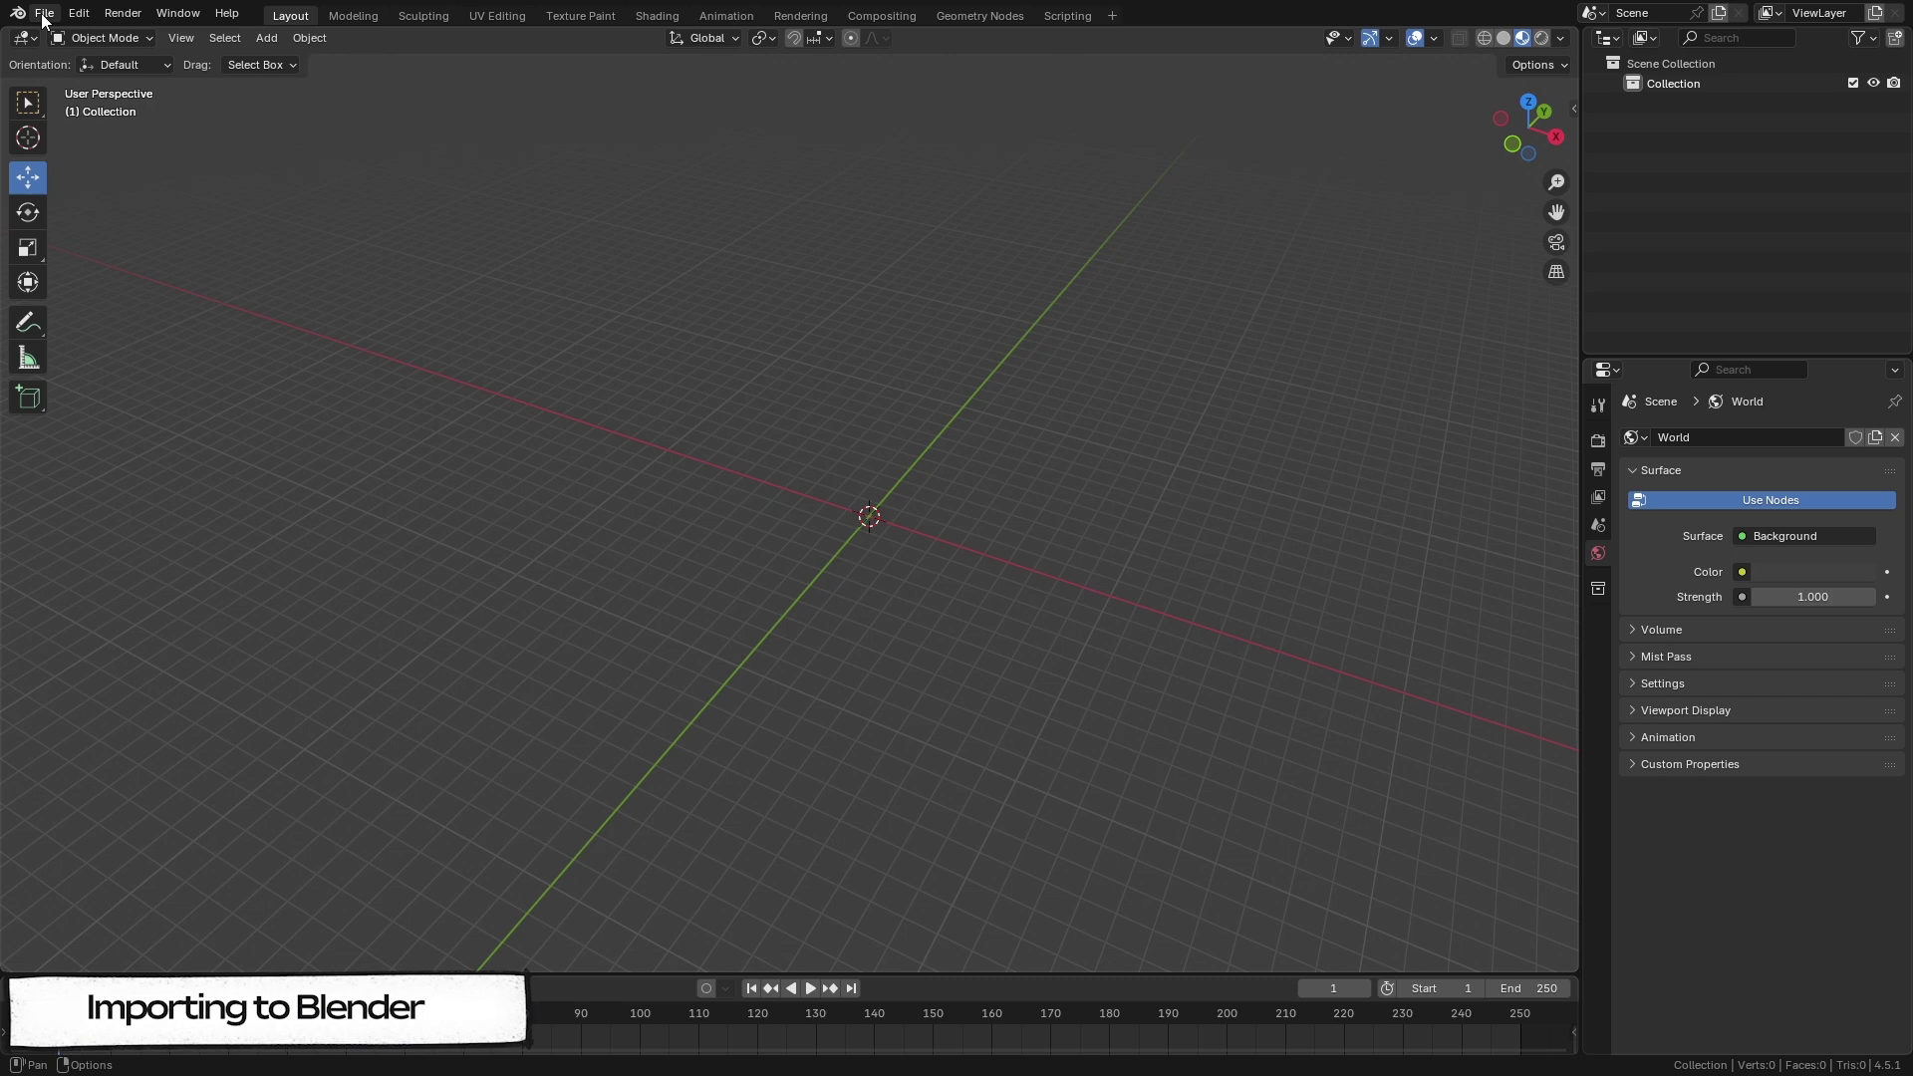
# Step: Switch to Blender and import the exported obelisk as a Wavefront OBJ into the empty scene
pyautogui.click(44, 14)
pyautogui.moveTo(148, 294)
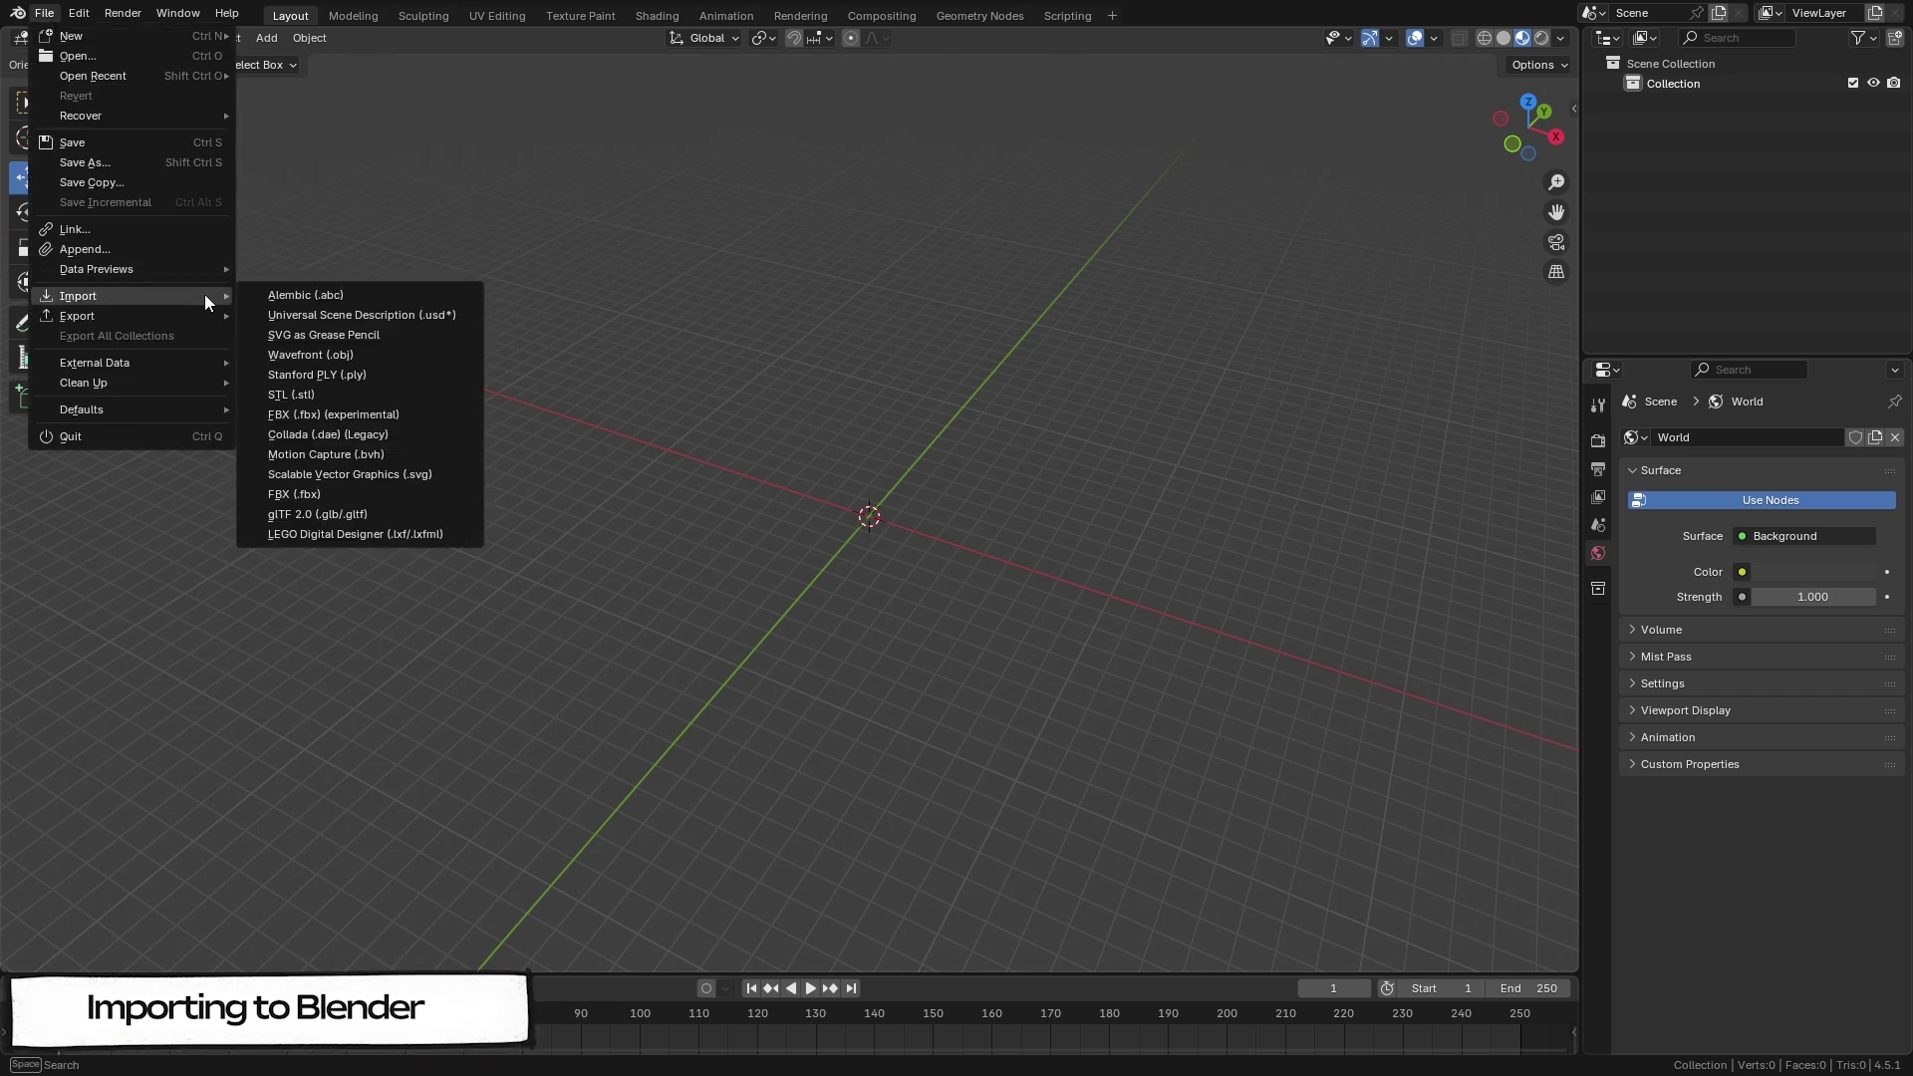
pyautogui.click(349, 356)
pyautogui.click(726, 368)
pyautogui.click(1389, 805)
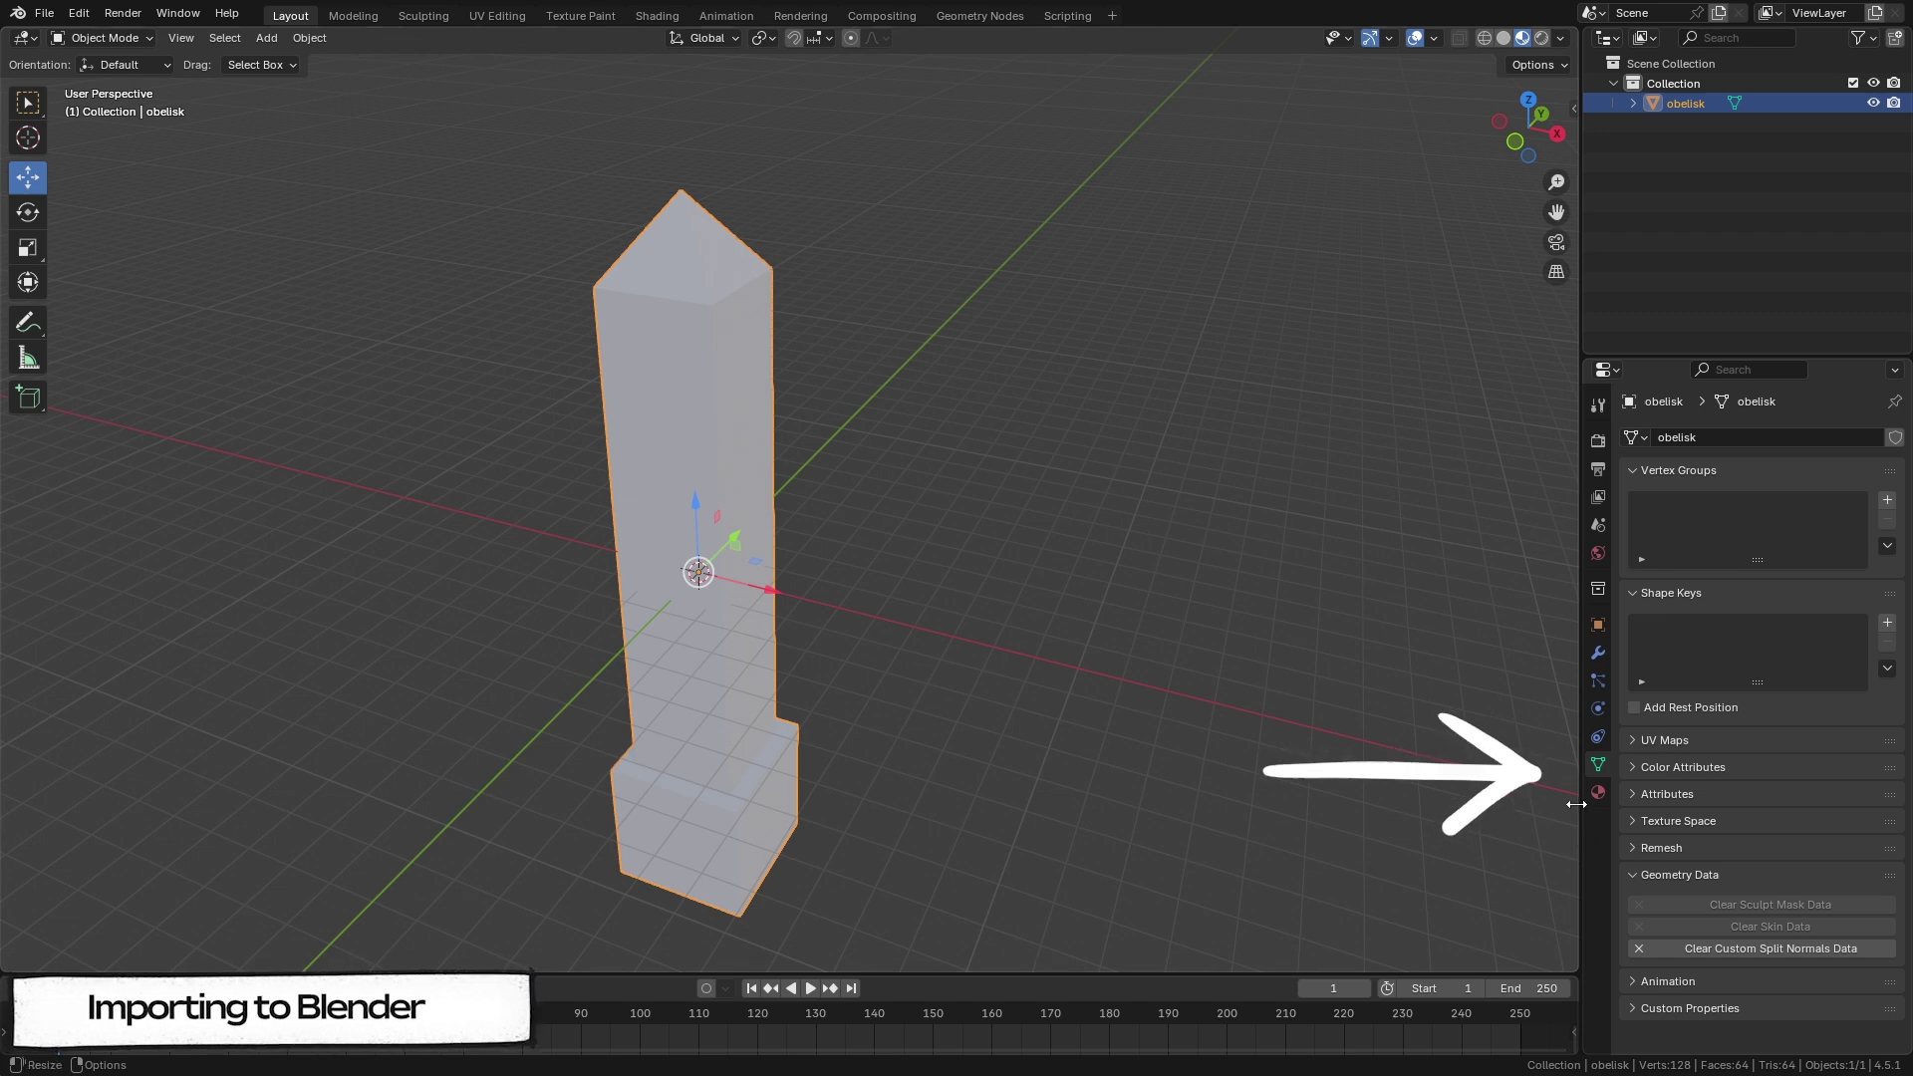
# Step: Clear the obelisk's custom split normals data and reset the normal vectors across its whole mesh
pyautogui.click(1630, 874)
pyautogui.click(1630, 874)
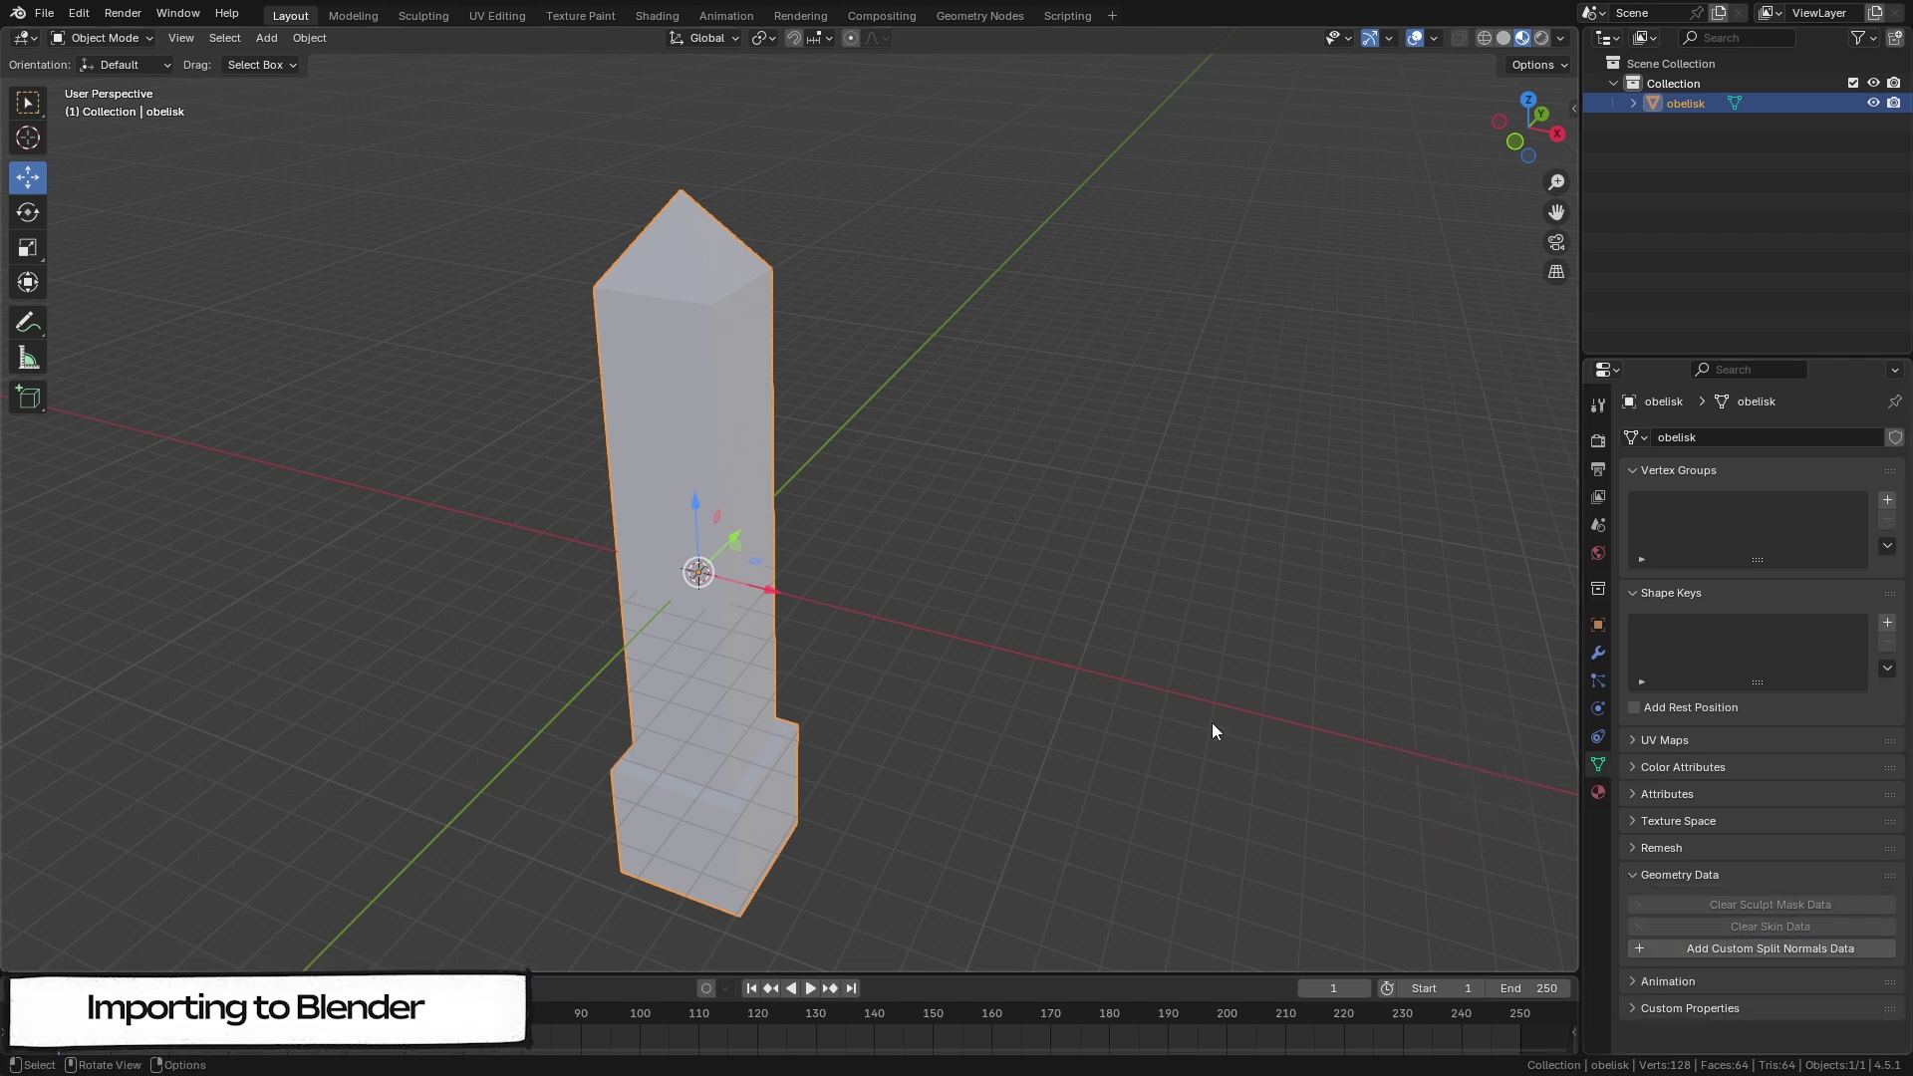
pyautogui.press('Tab')
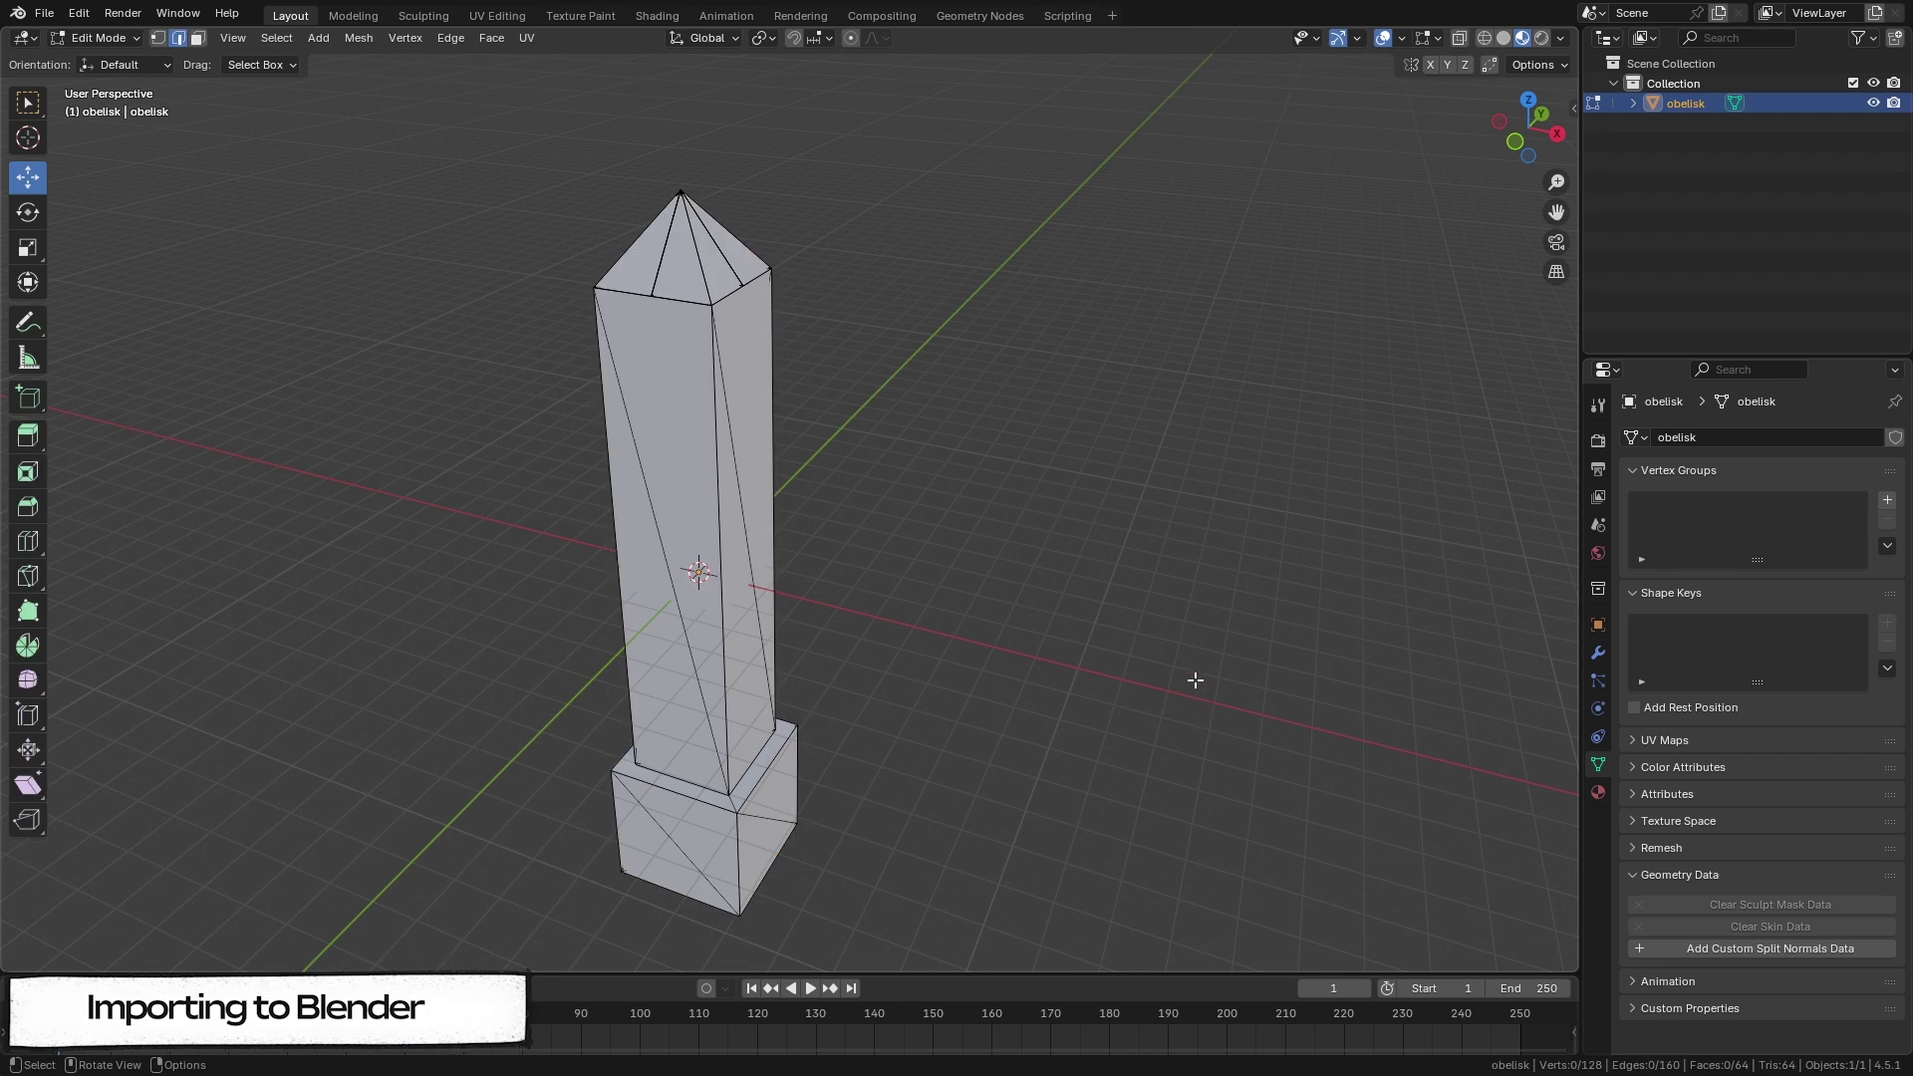
pyautogui.press('a')
pyautogui.hotkey('alt', 'n')
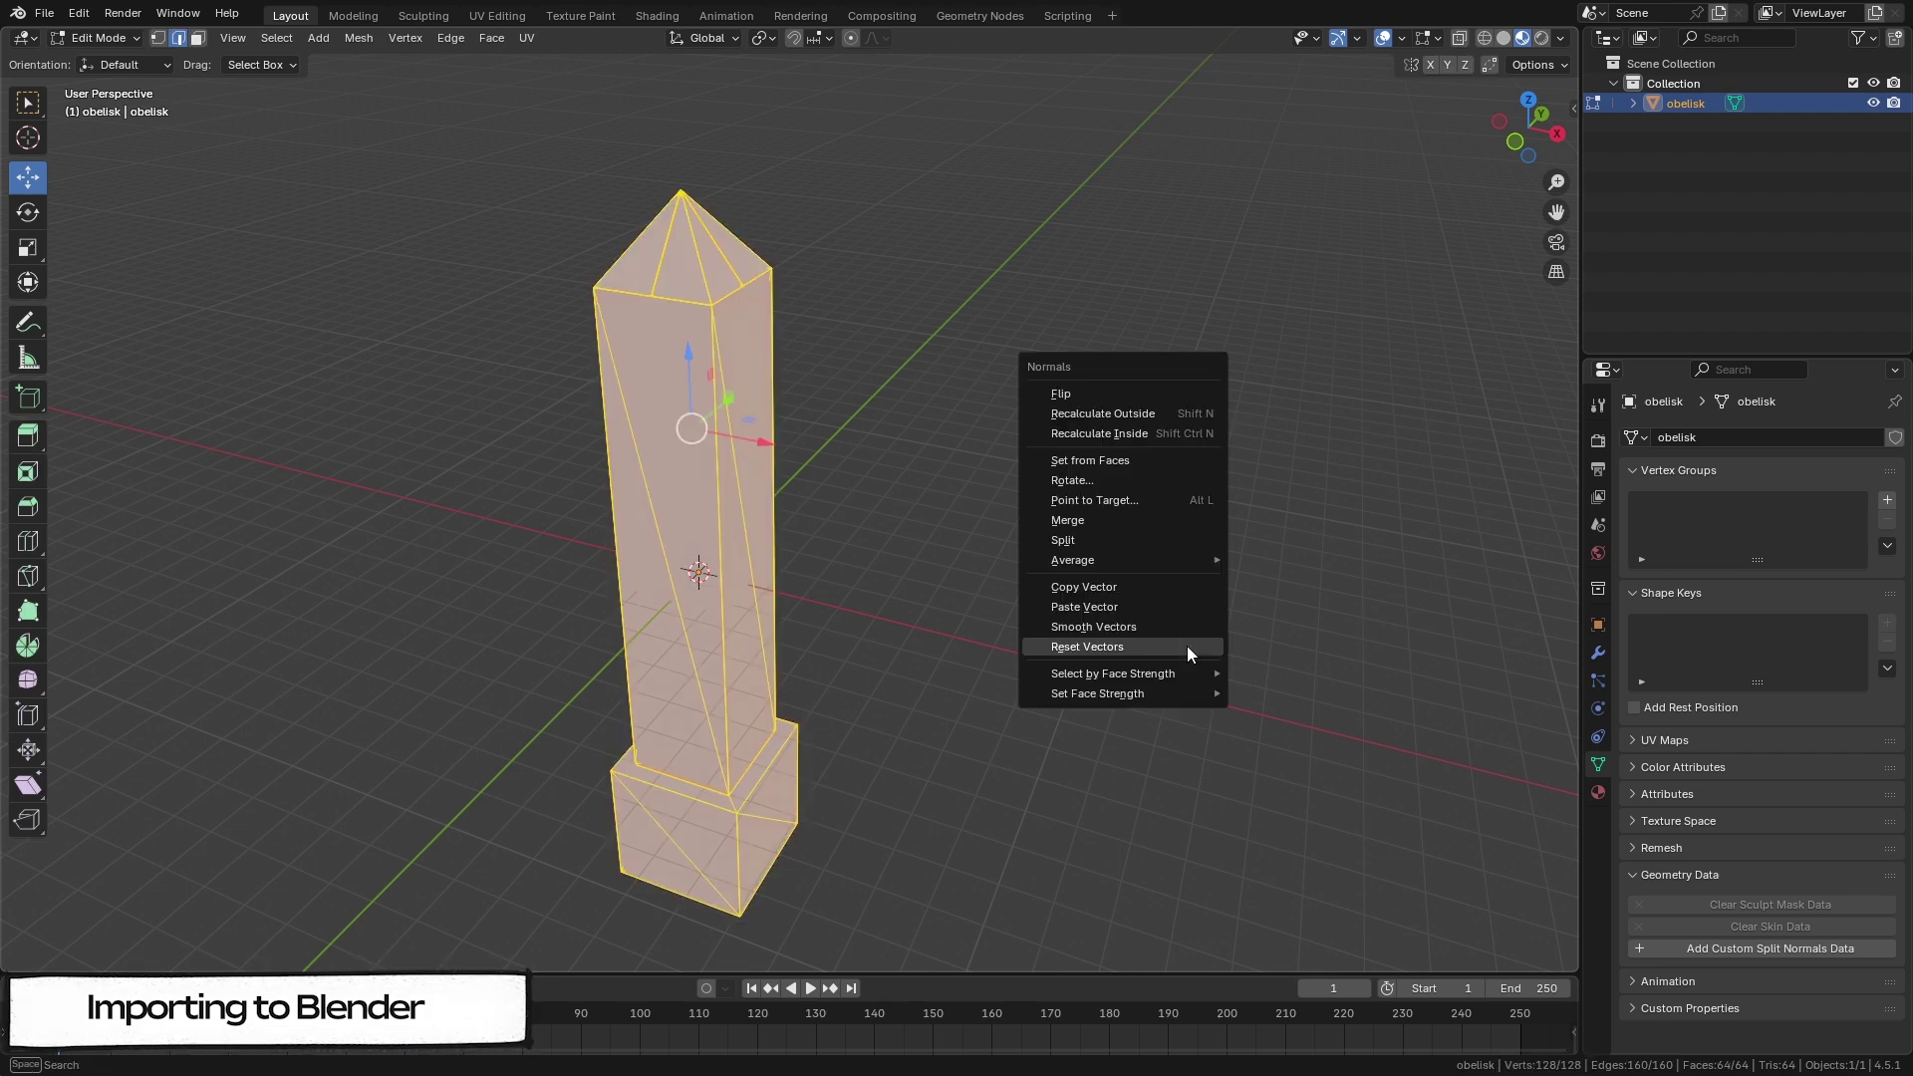
pyautogui.click(1186, 645)
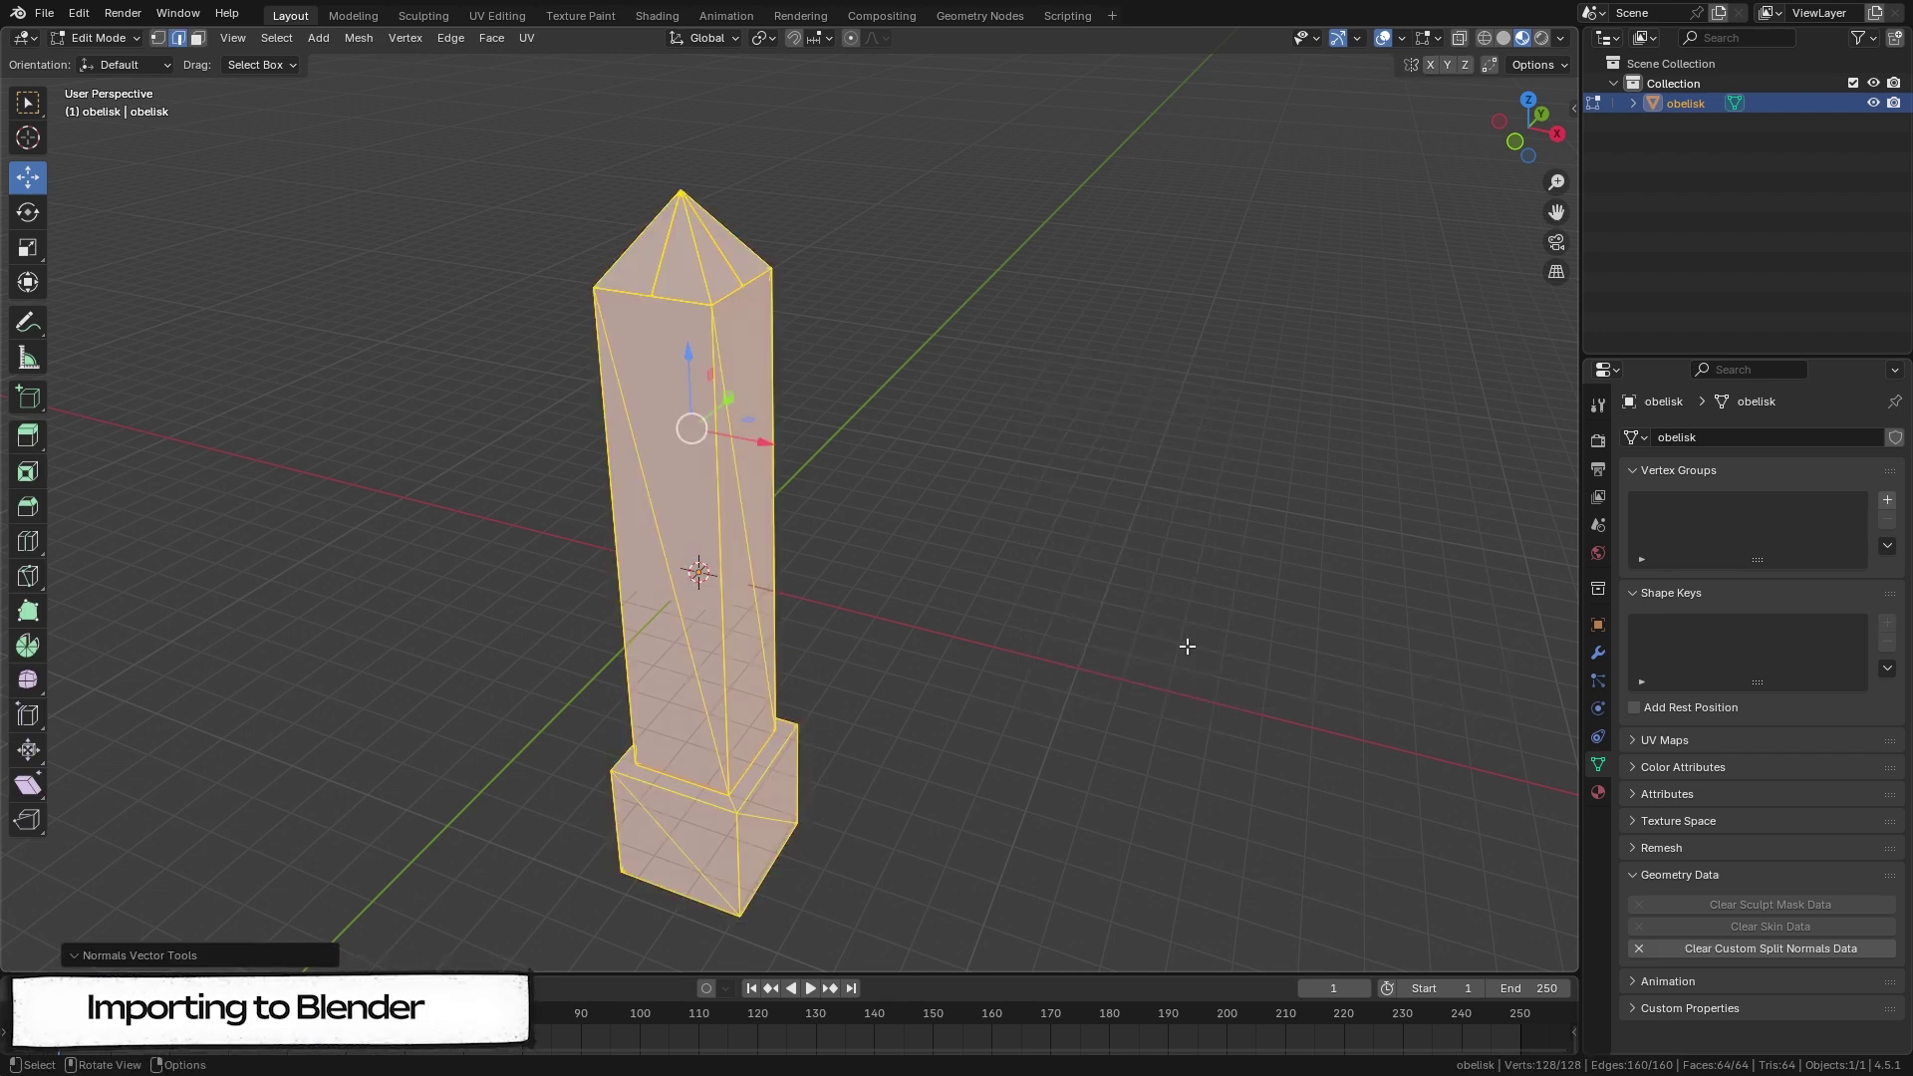
# Step: Merge all of the obelisk's vertices by distance with a merge distance of 0.01 m
pyautogui.press('m')
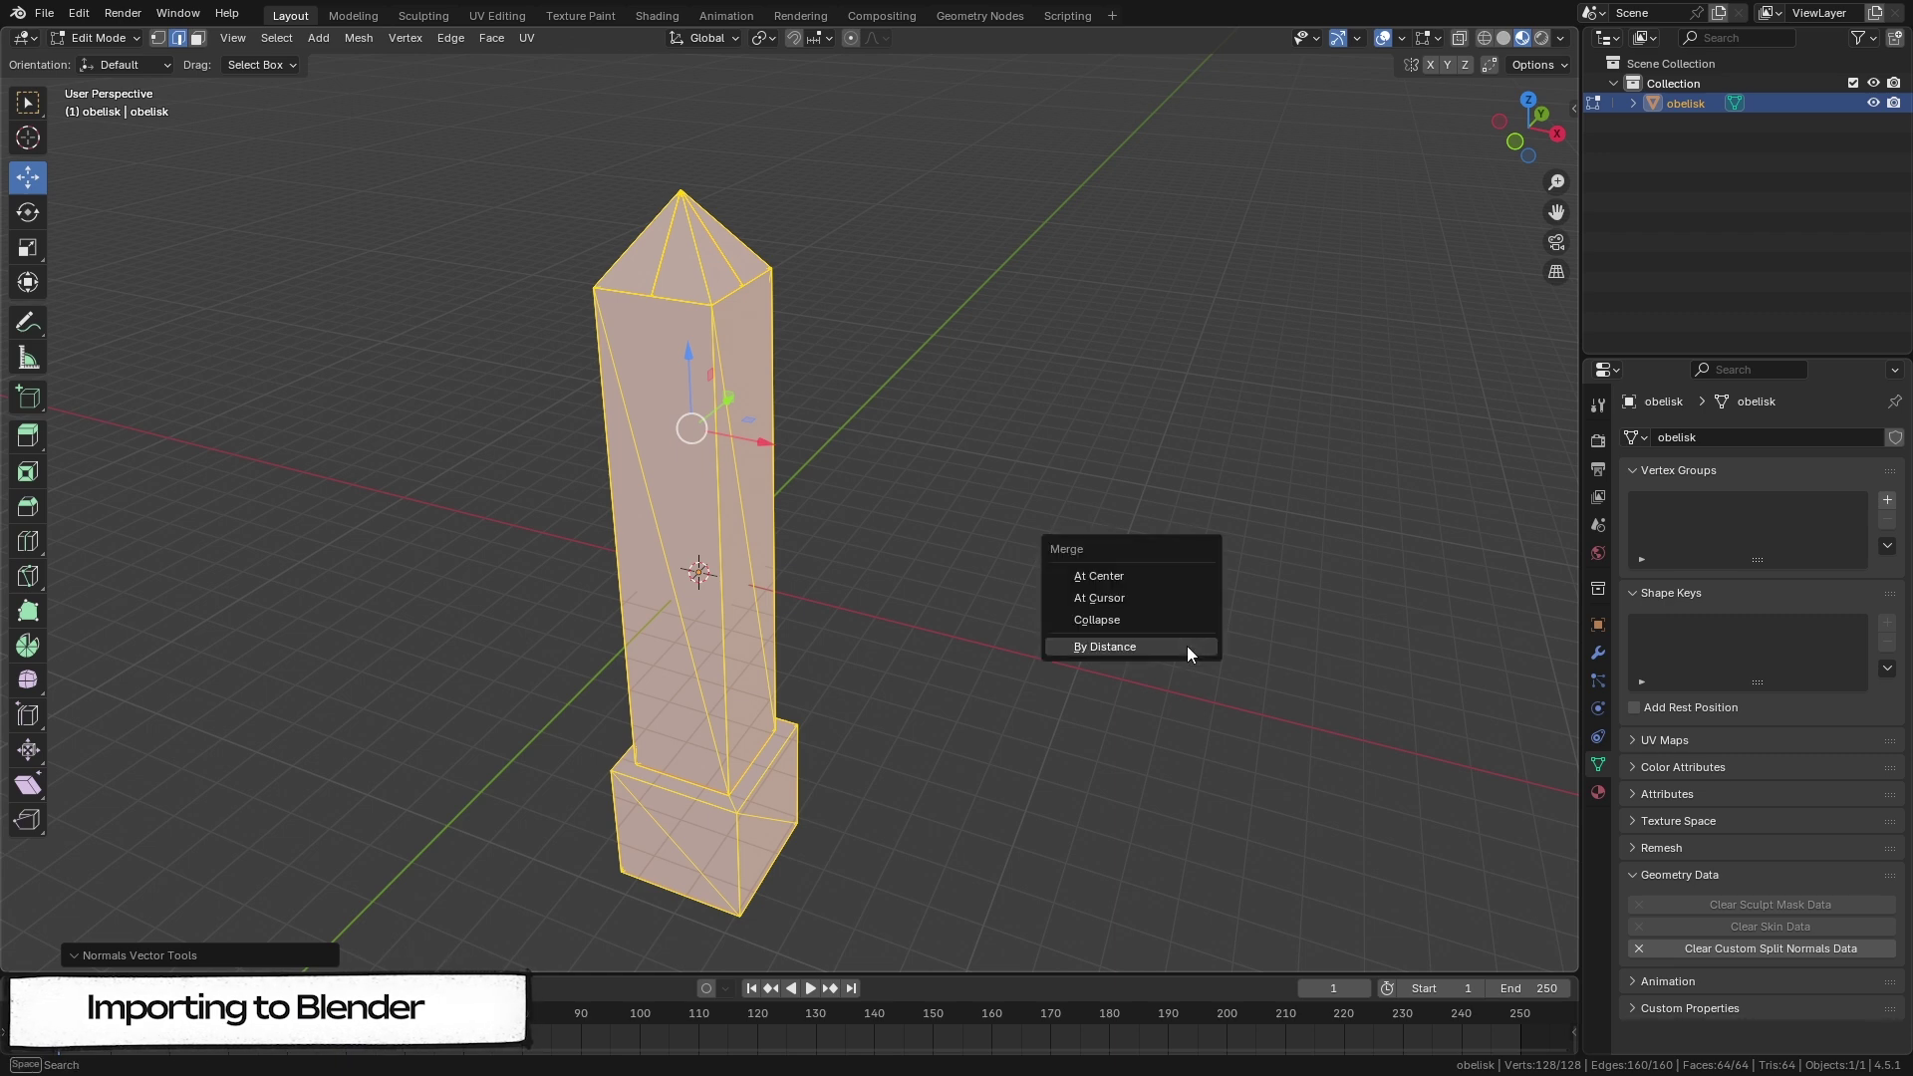
pyautogui.click(1187, 645)
pyautogui.click(306, 909)
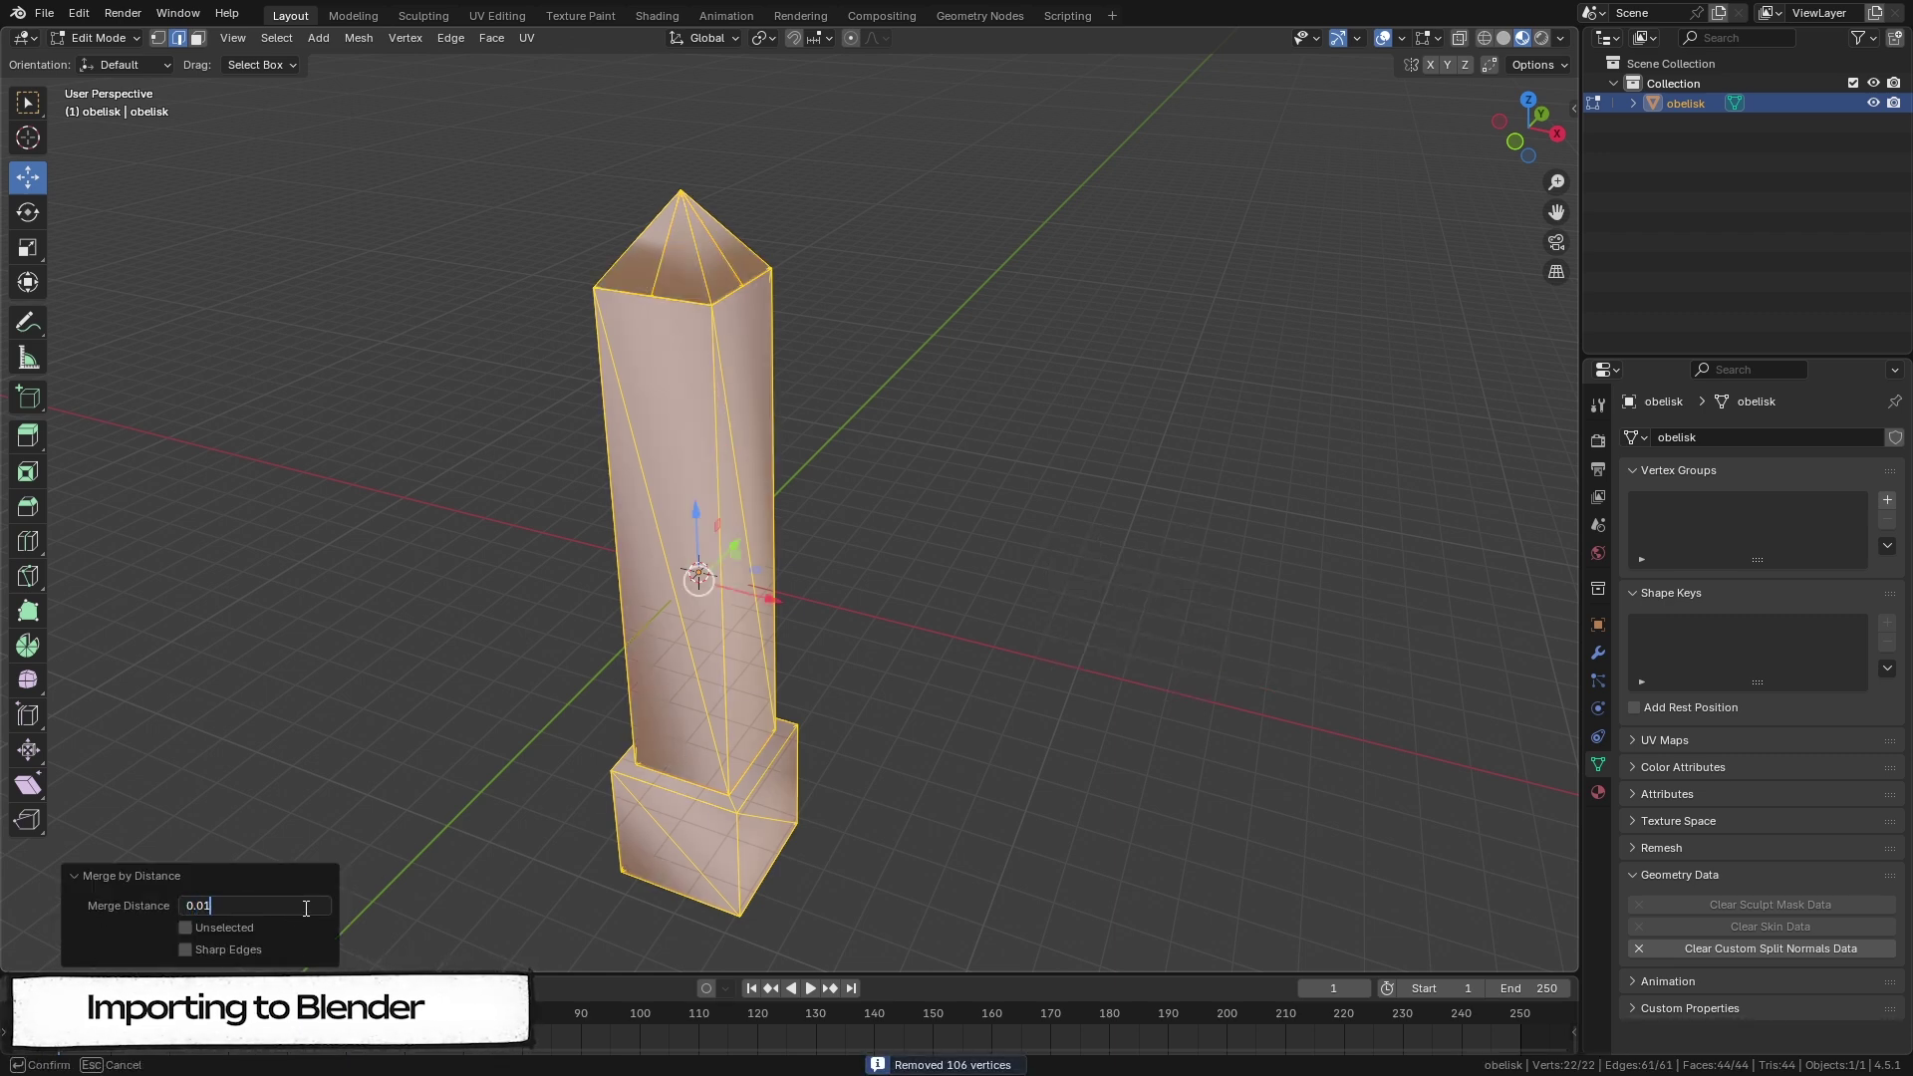
pyautogui.write('0.01')
pyautogui.press('Return')
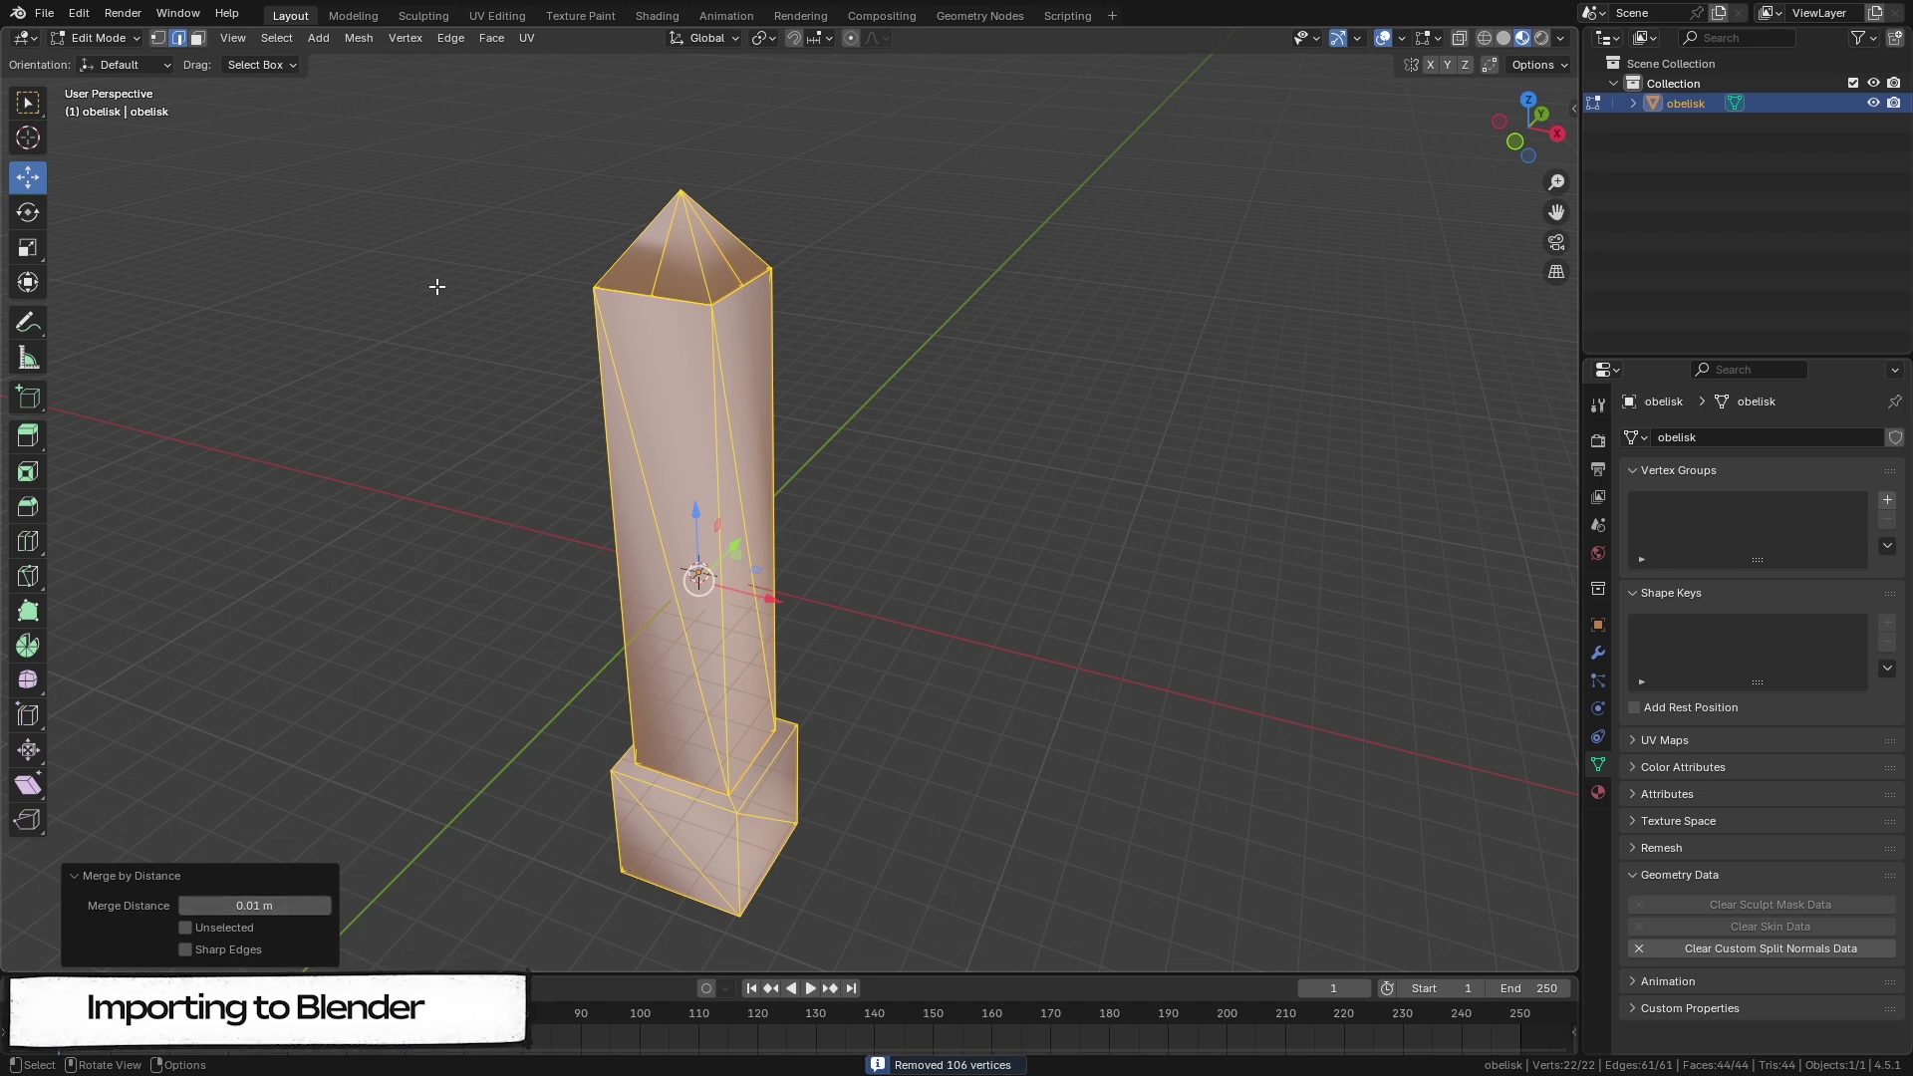
# Step: Return to Object Mode, apply Shade Auto Smooth at 45° to the obelisk and clear its custom split normals data
pyautogui.press('Tab')
pyautogui.rightClick(649, 315)
pyautogui.click(648, 315)
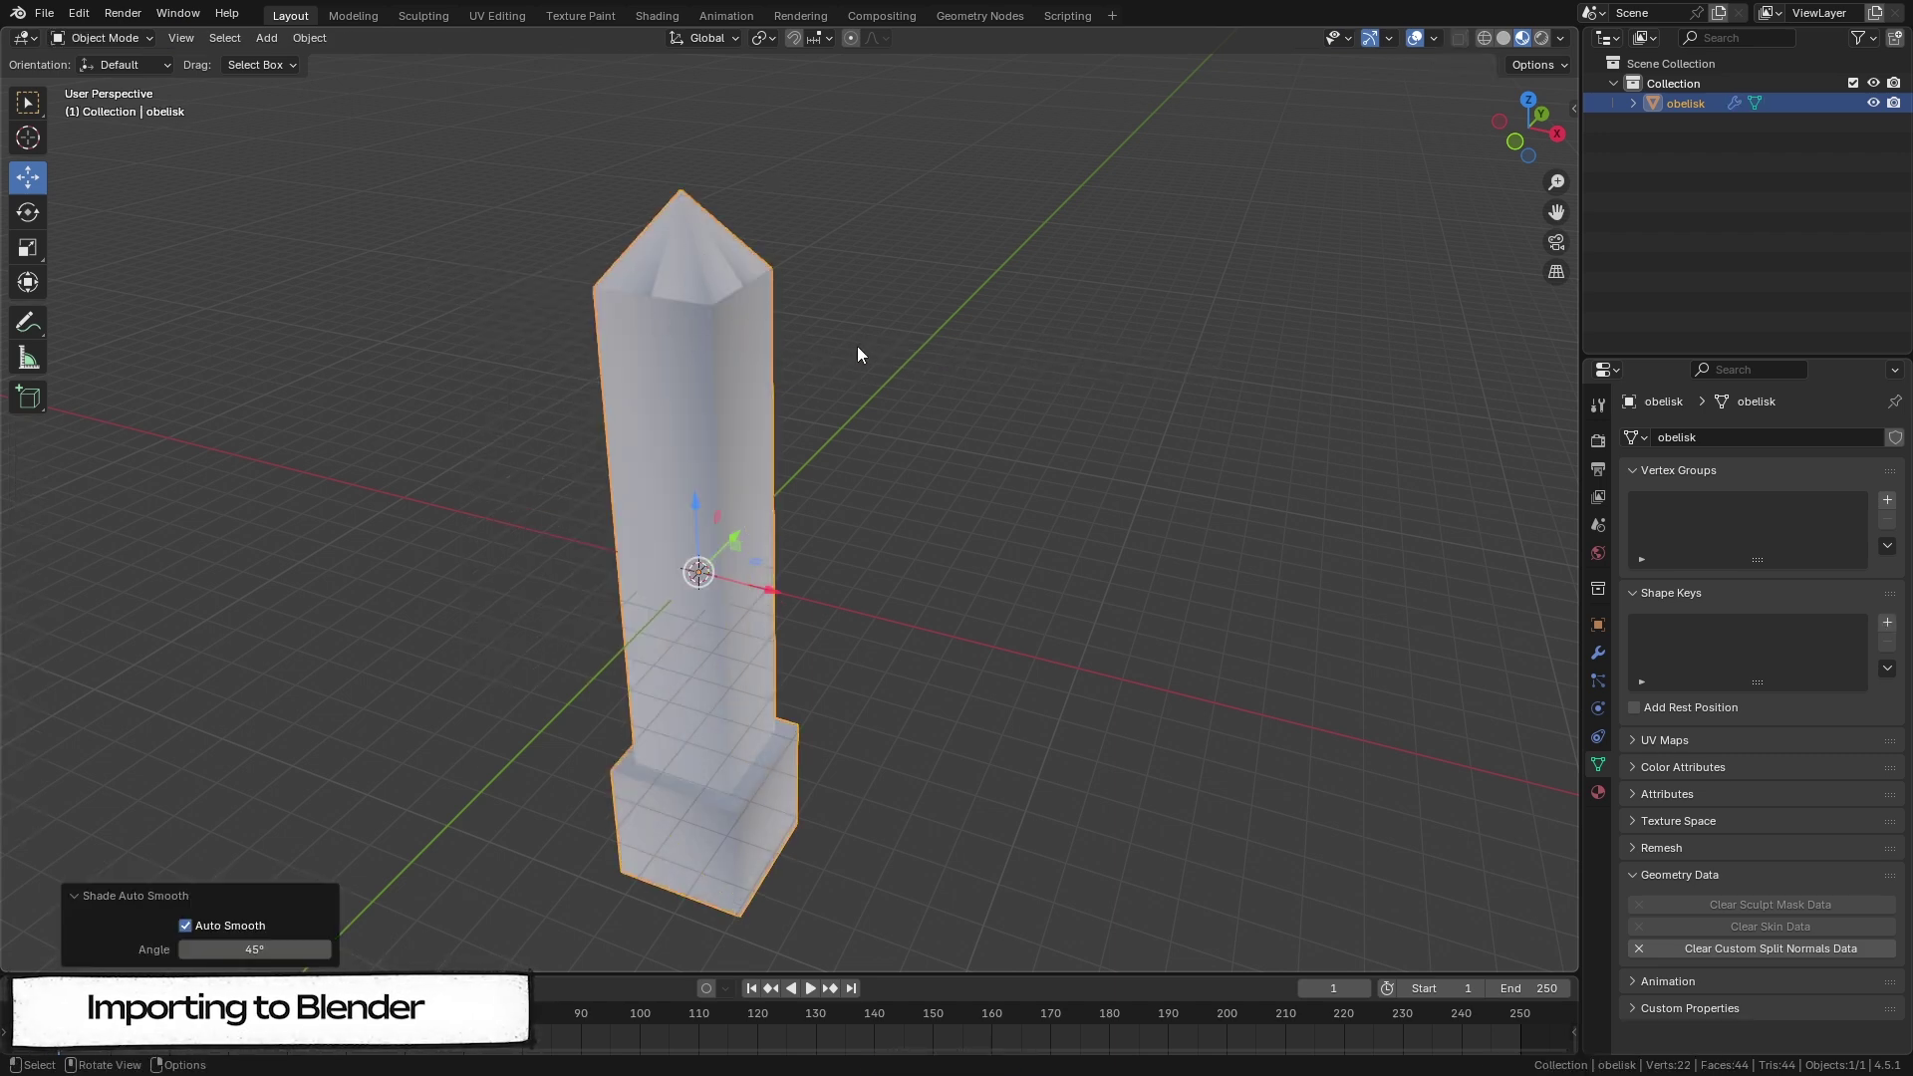
pyautogui.click(1640, 948)
pyautogui.rightClick(606, 291)
pyautogui.click(608, 292)
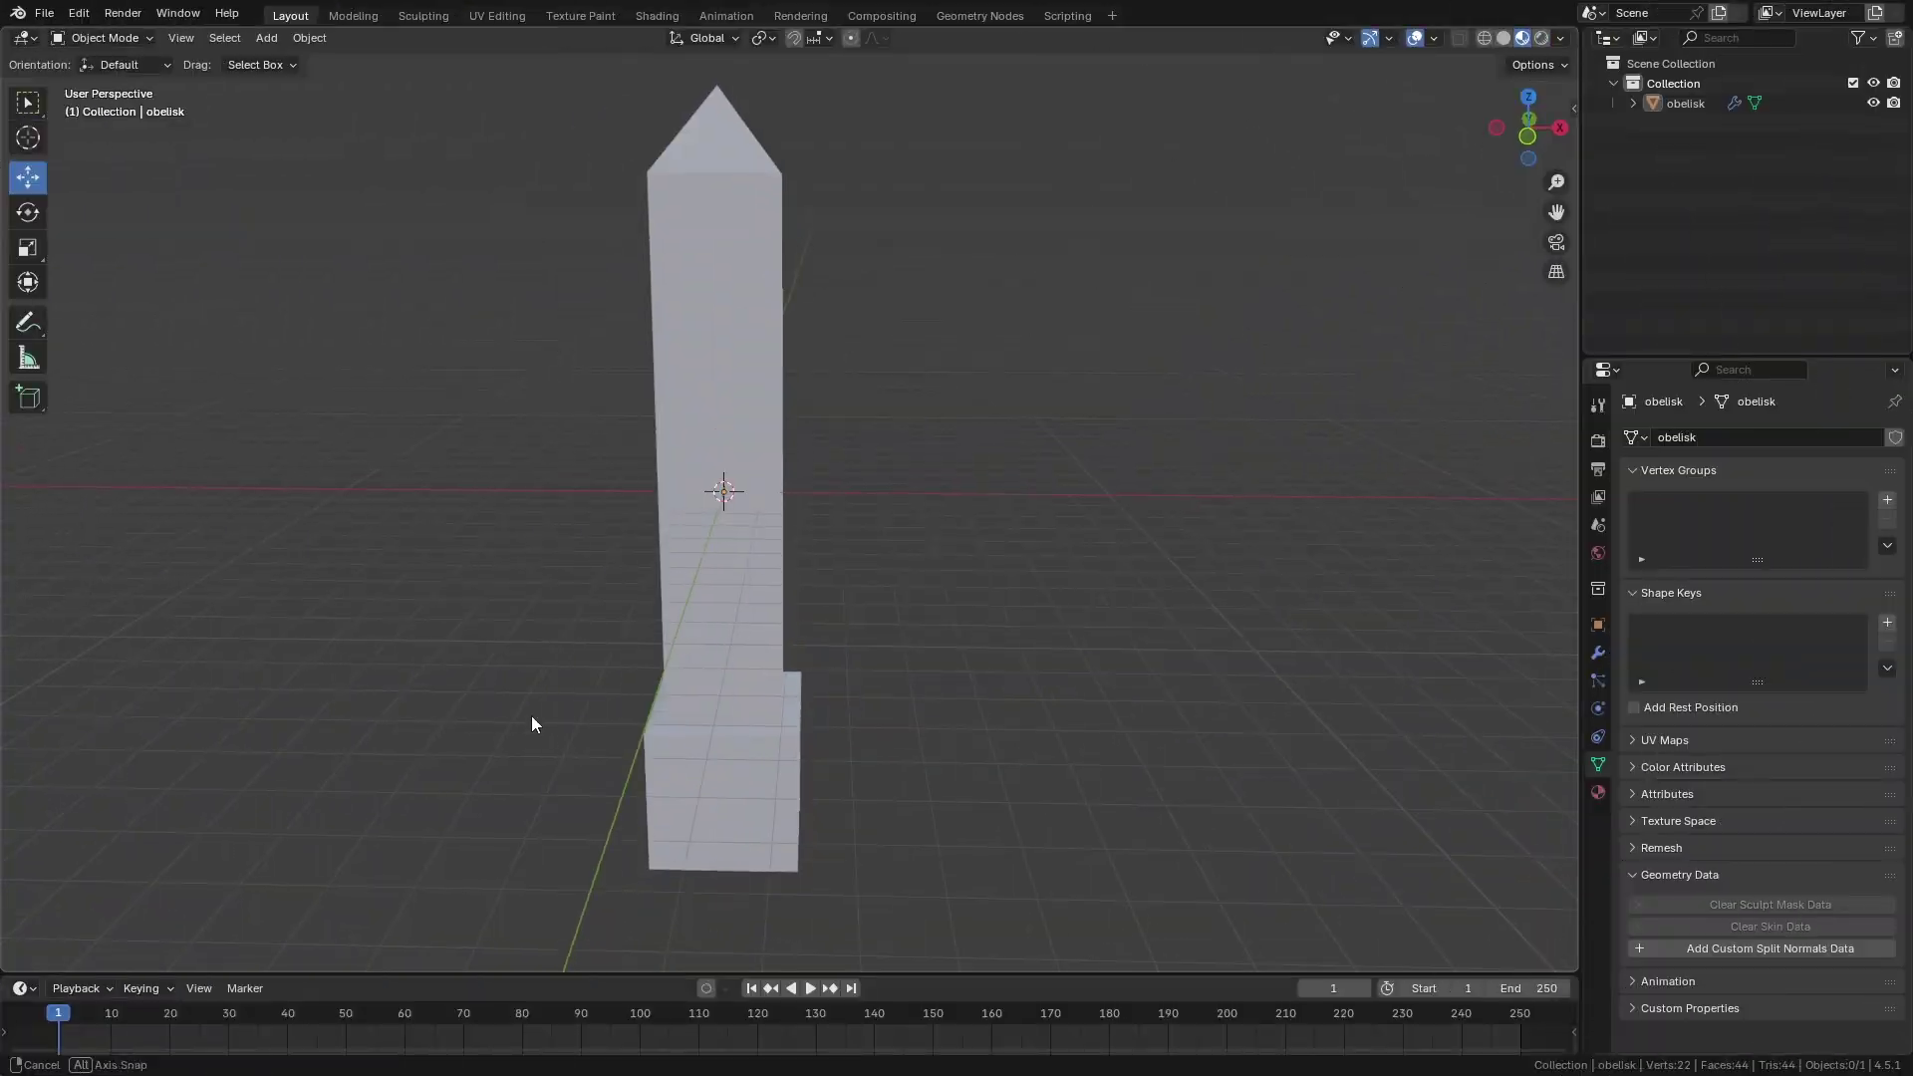
# Step: Add a 2 m cube mesh at the world origin
pyautogui.moveTo(530, 716); pyautogui.dragTo(523, 511, button='middle')
pyautogui.click(271, 42)
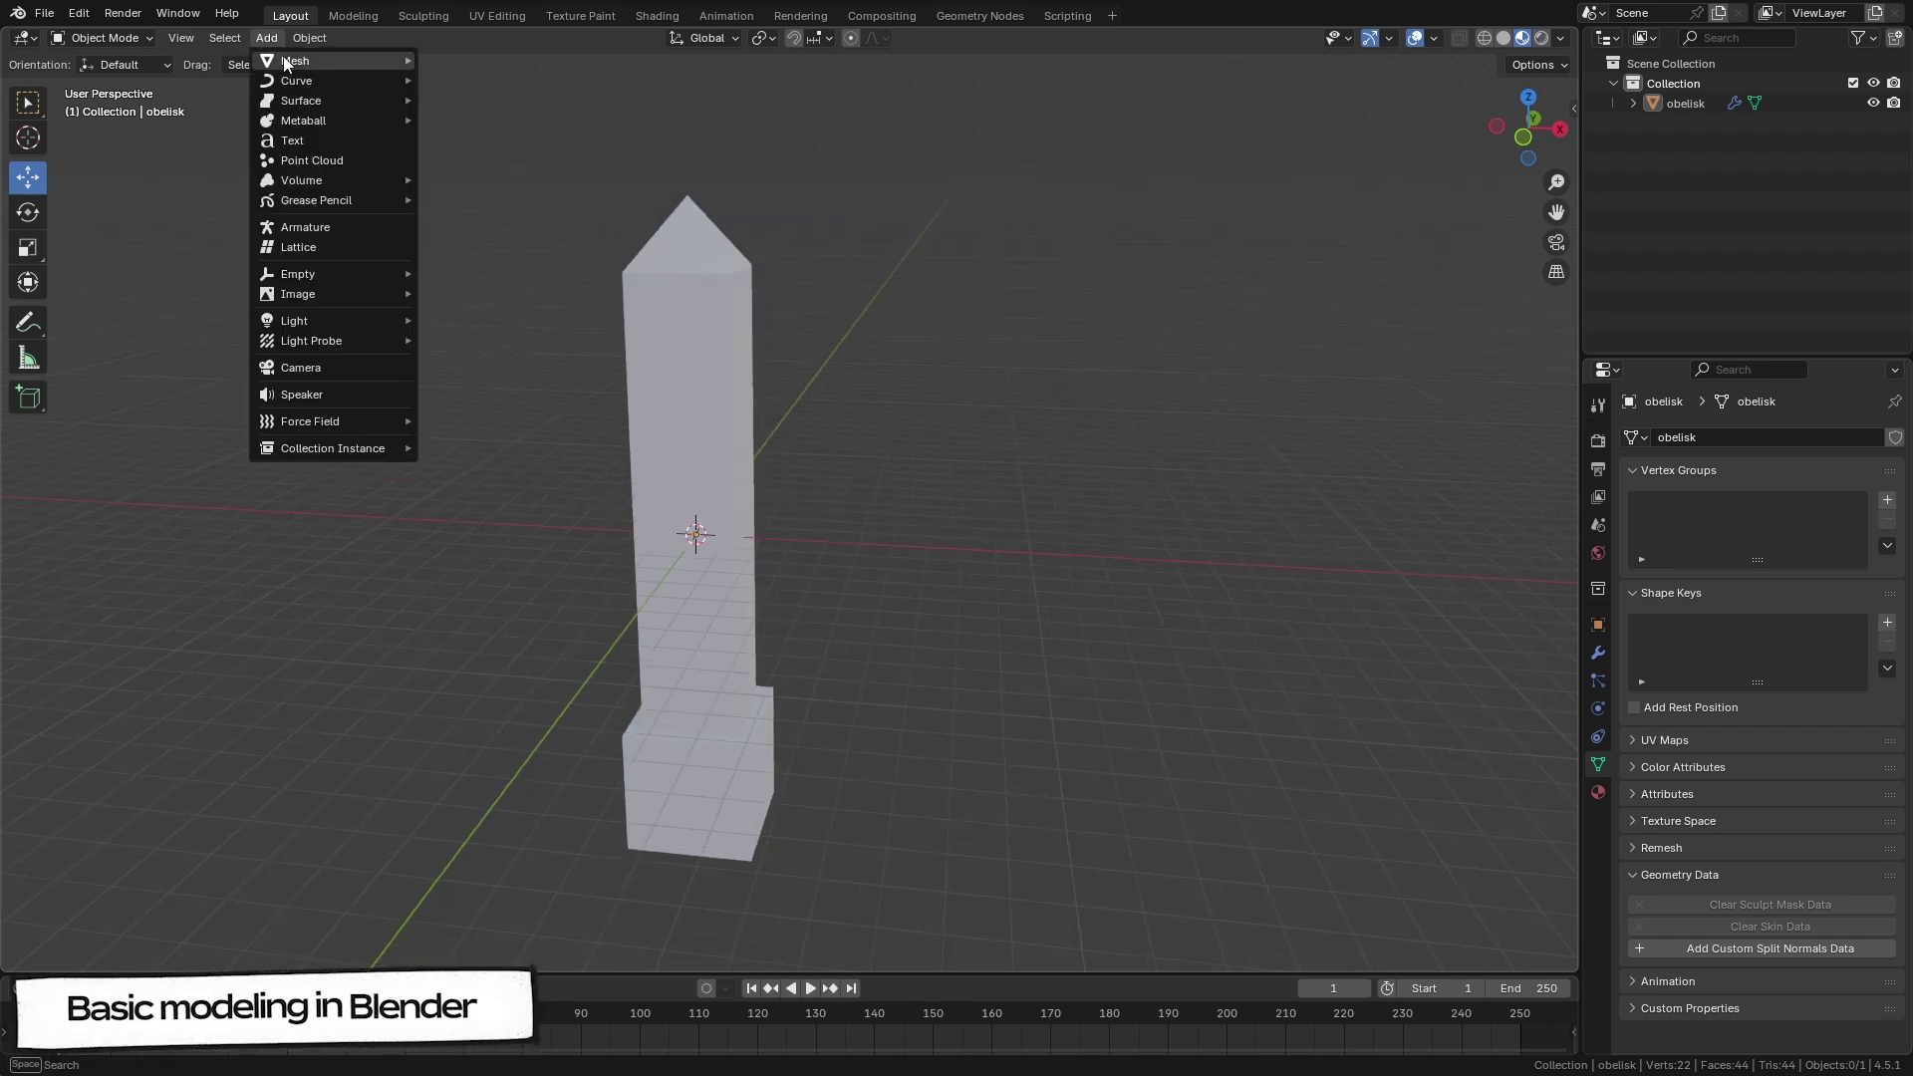
pyautogui.moveTo(299, 61)
pyautogui.click(429, 82)
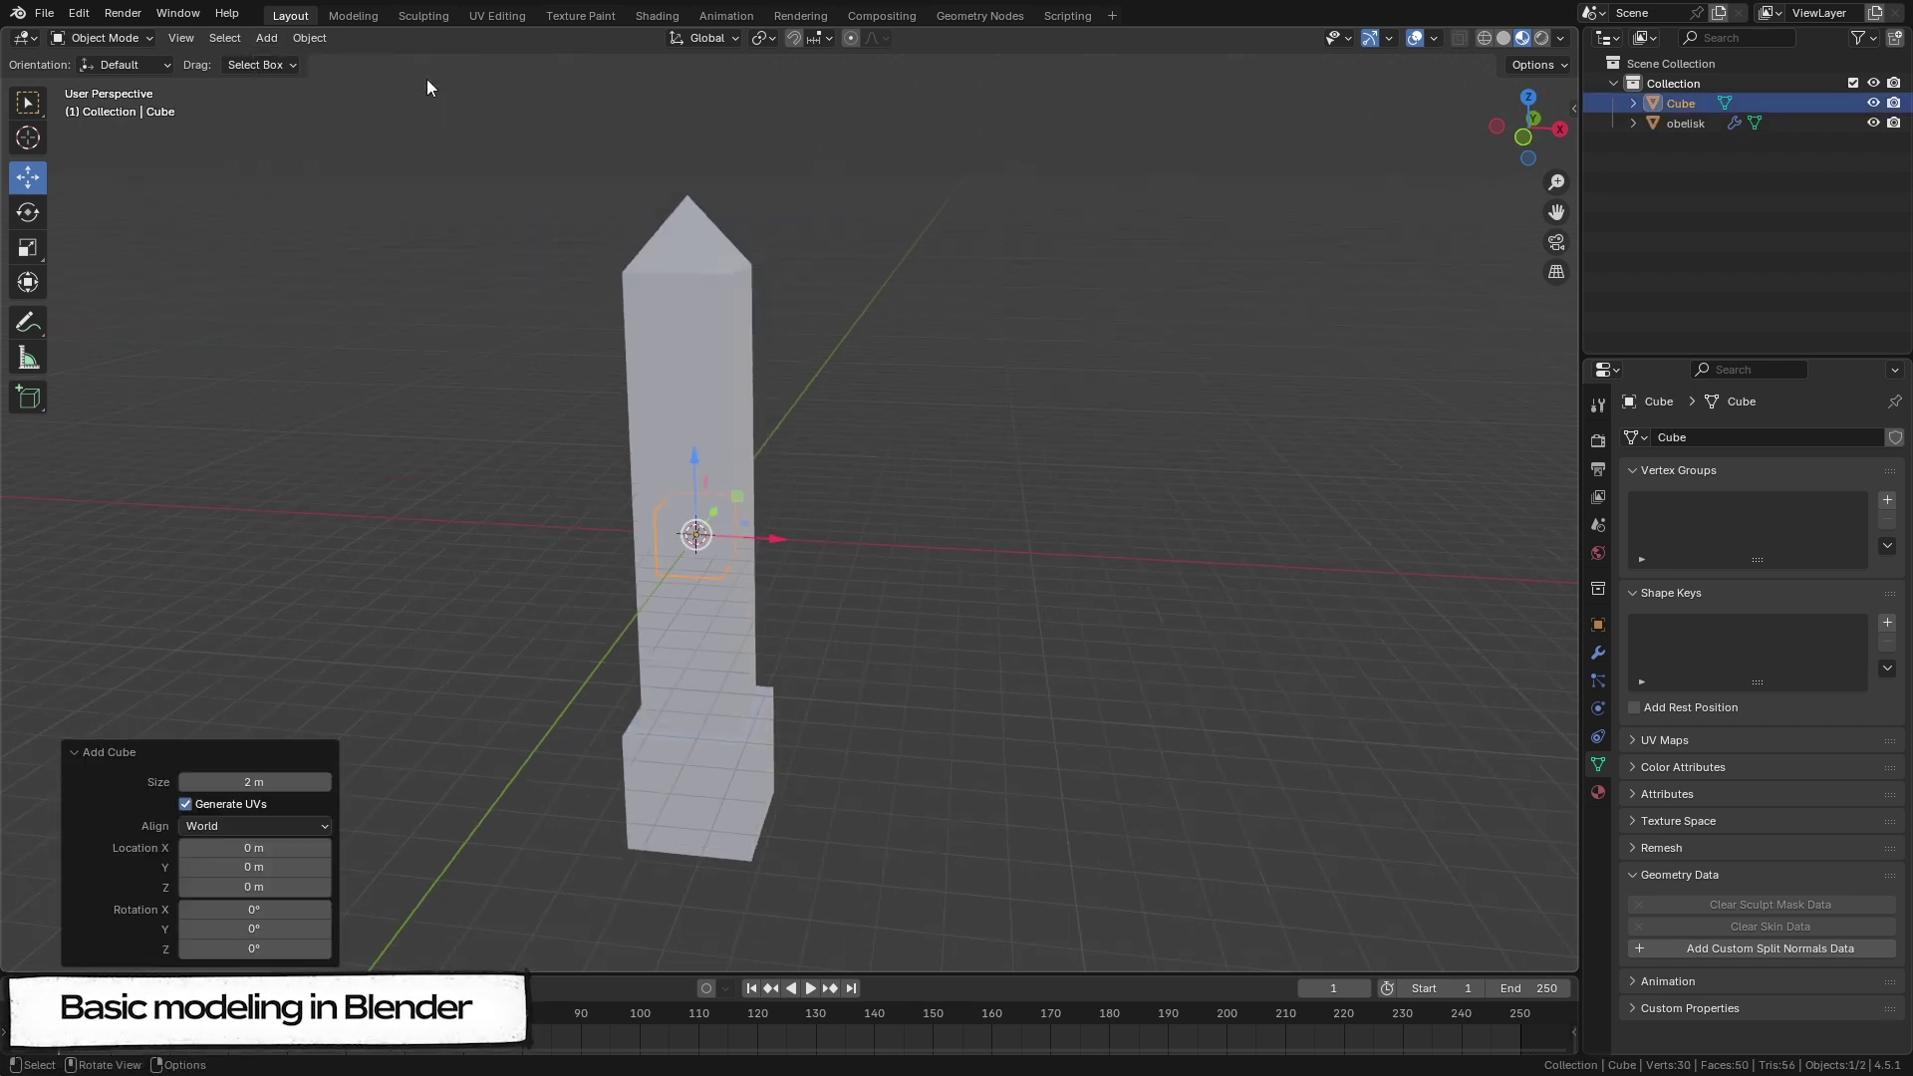
# Step: Move the cube down along Z and scale it up to match the obelisk's base block
pyautogui.click(27, 284)
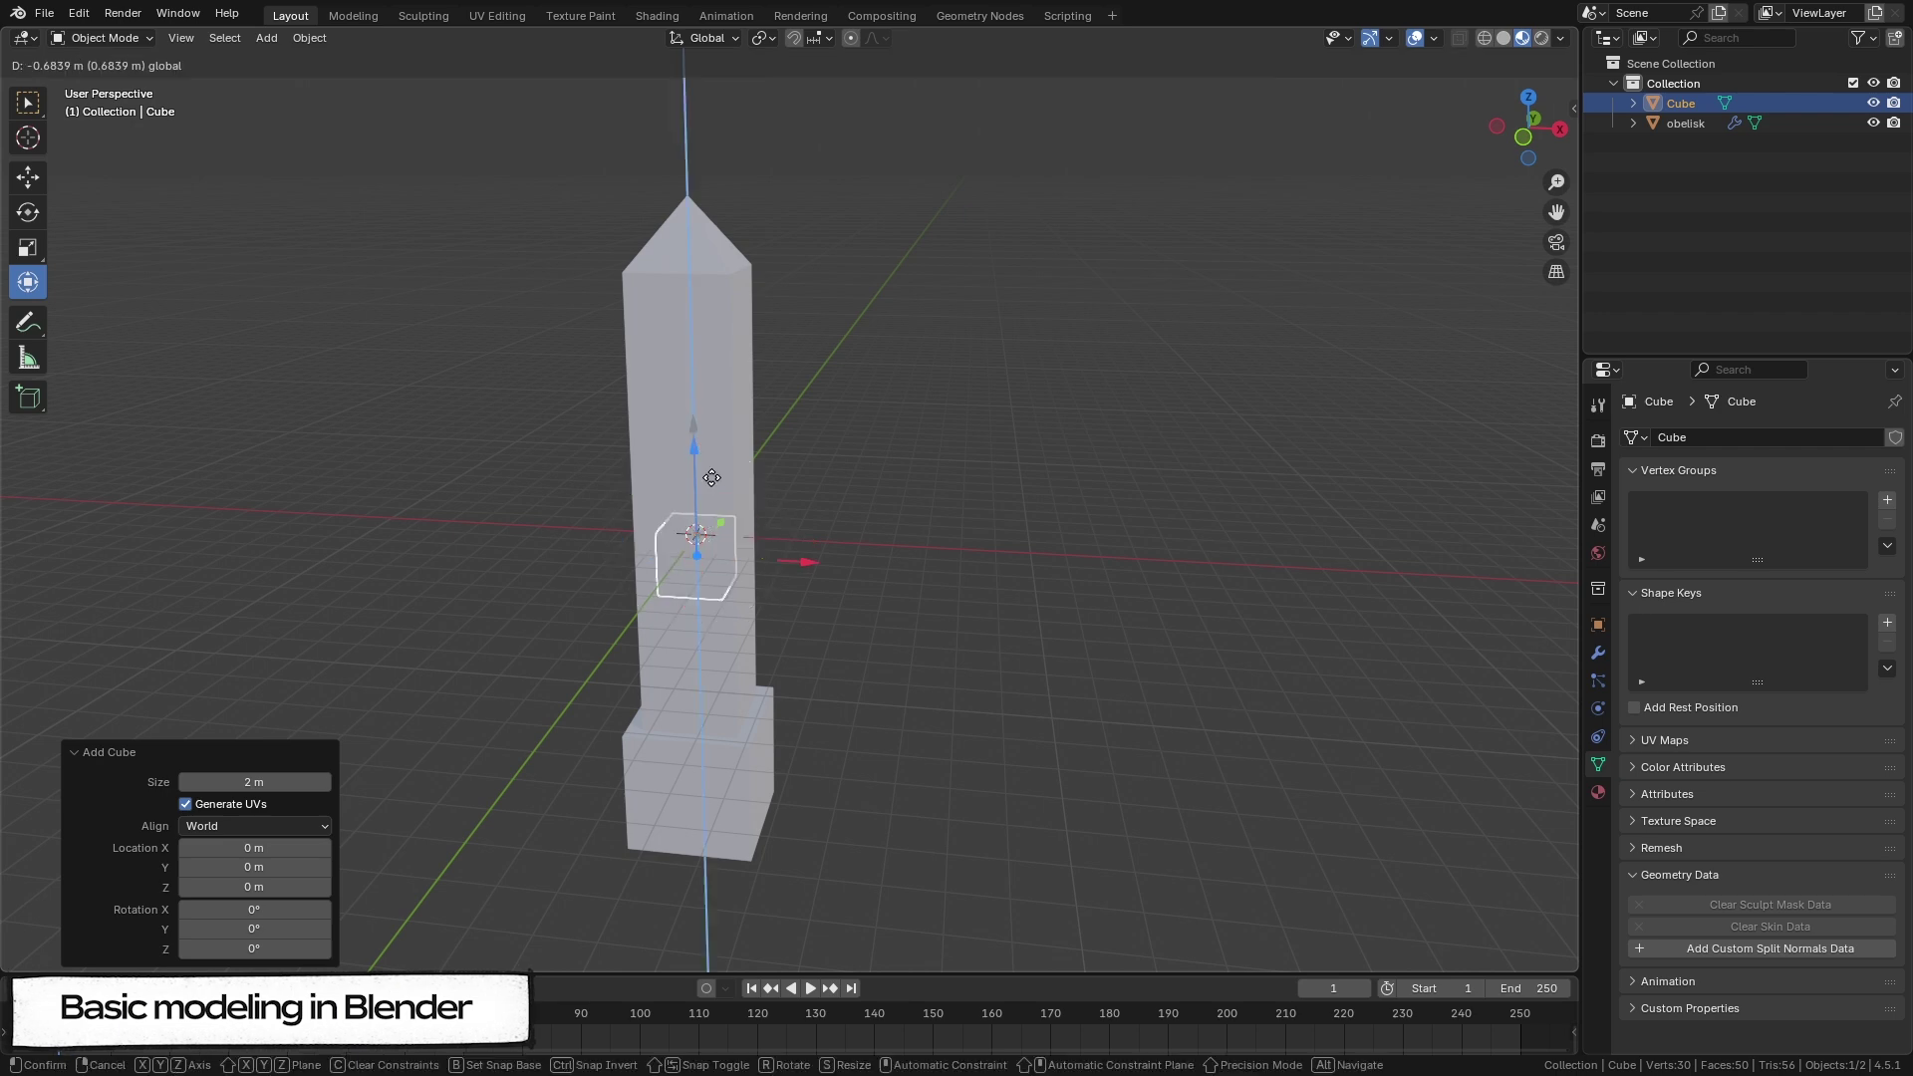
pyautogui.moveTo(701, 428); pyautogui.dragTo(697, 632)
pyautogui.press('s')
pyautogui.keyDown('ctrl'); pyautogui.click(338, 348); pyautogui.keyUp('ctrl')
pyautogui.moveTo(703, 657); pyautogui.dragTo(709, 610, button='middle')
pyautogui.moveTo(703, 623); pyautogui.dragTo(712, 665)
# Step: Inset the cube's top face by about 0.26 m to match the footprint of the obelisk's shaft
pyautogui.press('Tab')
pyautogui.click(735, 704)
pyautogui.moveTo(543, 588); pyautogui.dragTo(541, 617, button='middle')
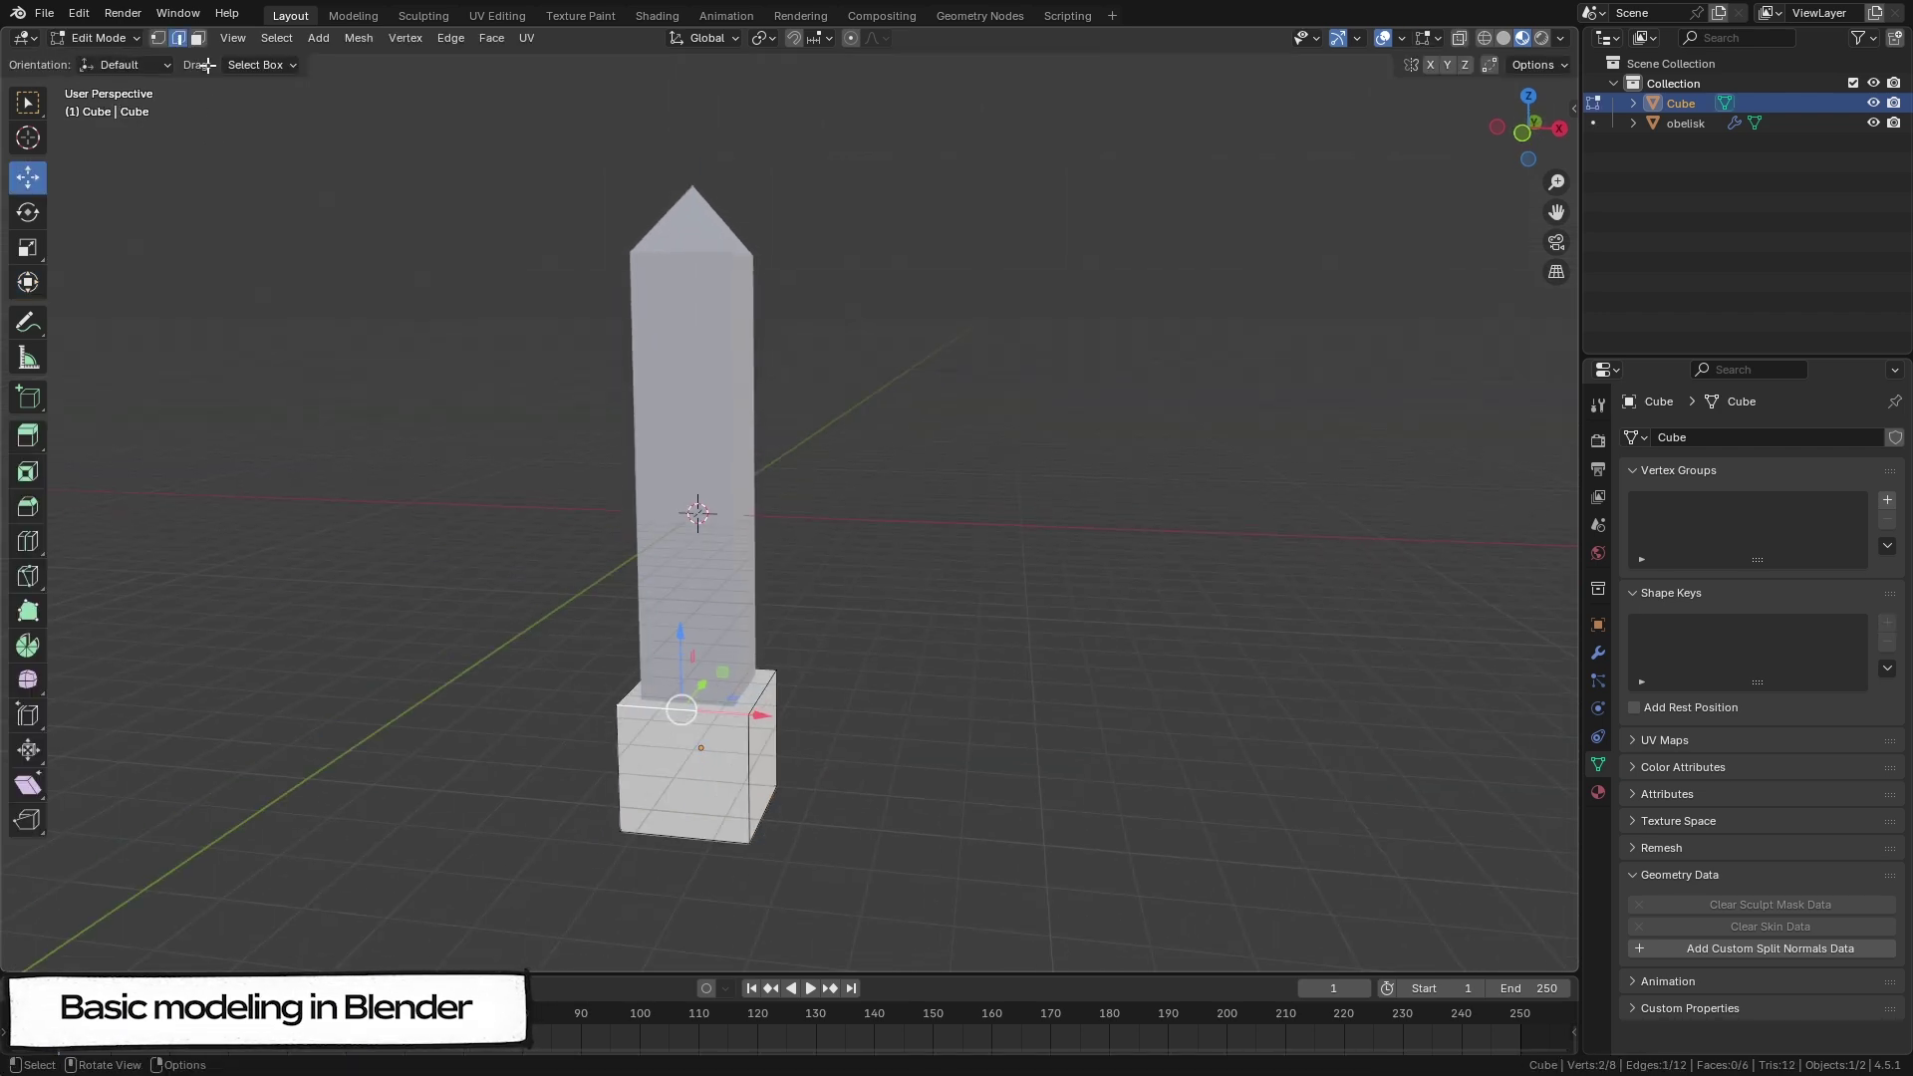
pyautogui.press('i')
pyautogui.click(322, 688)
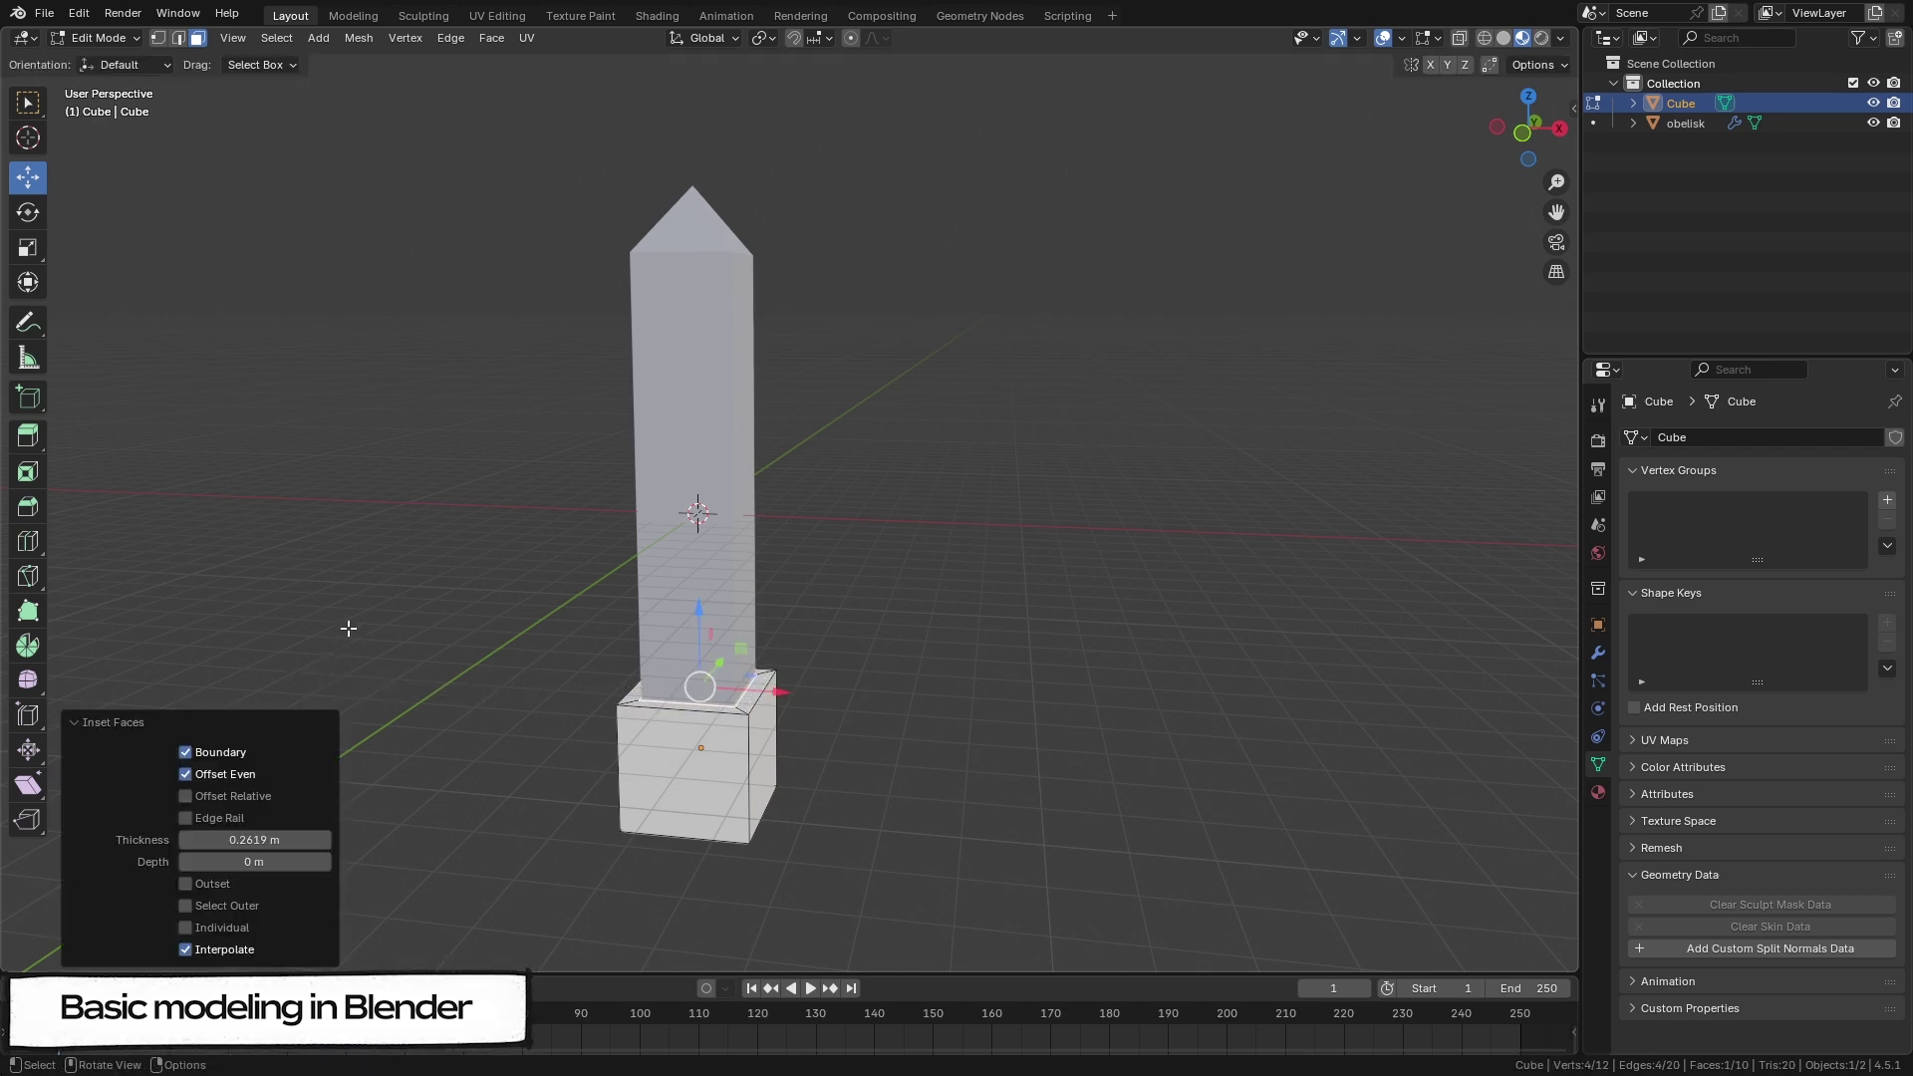
# Step: Extrude the inset face upward about 13.66 m to the base of the obelisk's tip and scale it to 0.928
pyautogui.press('e')
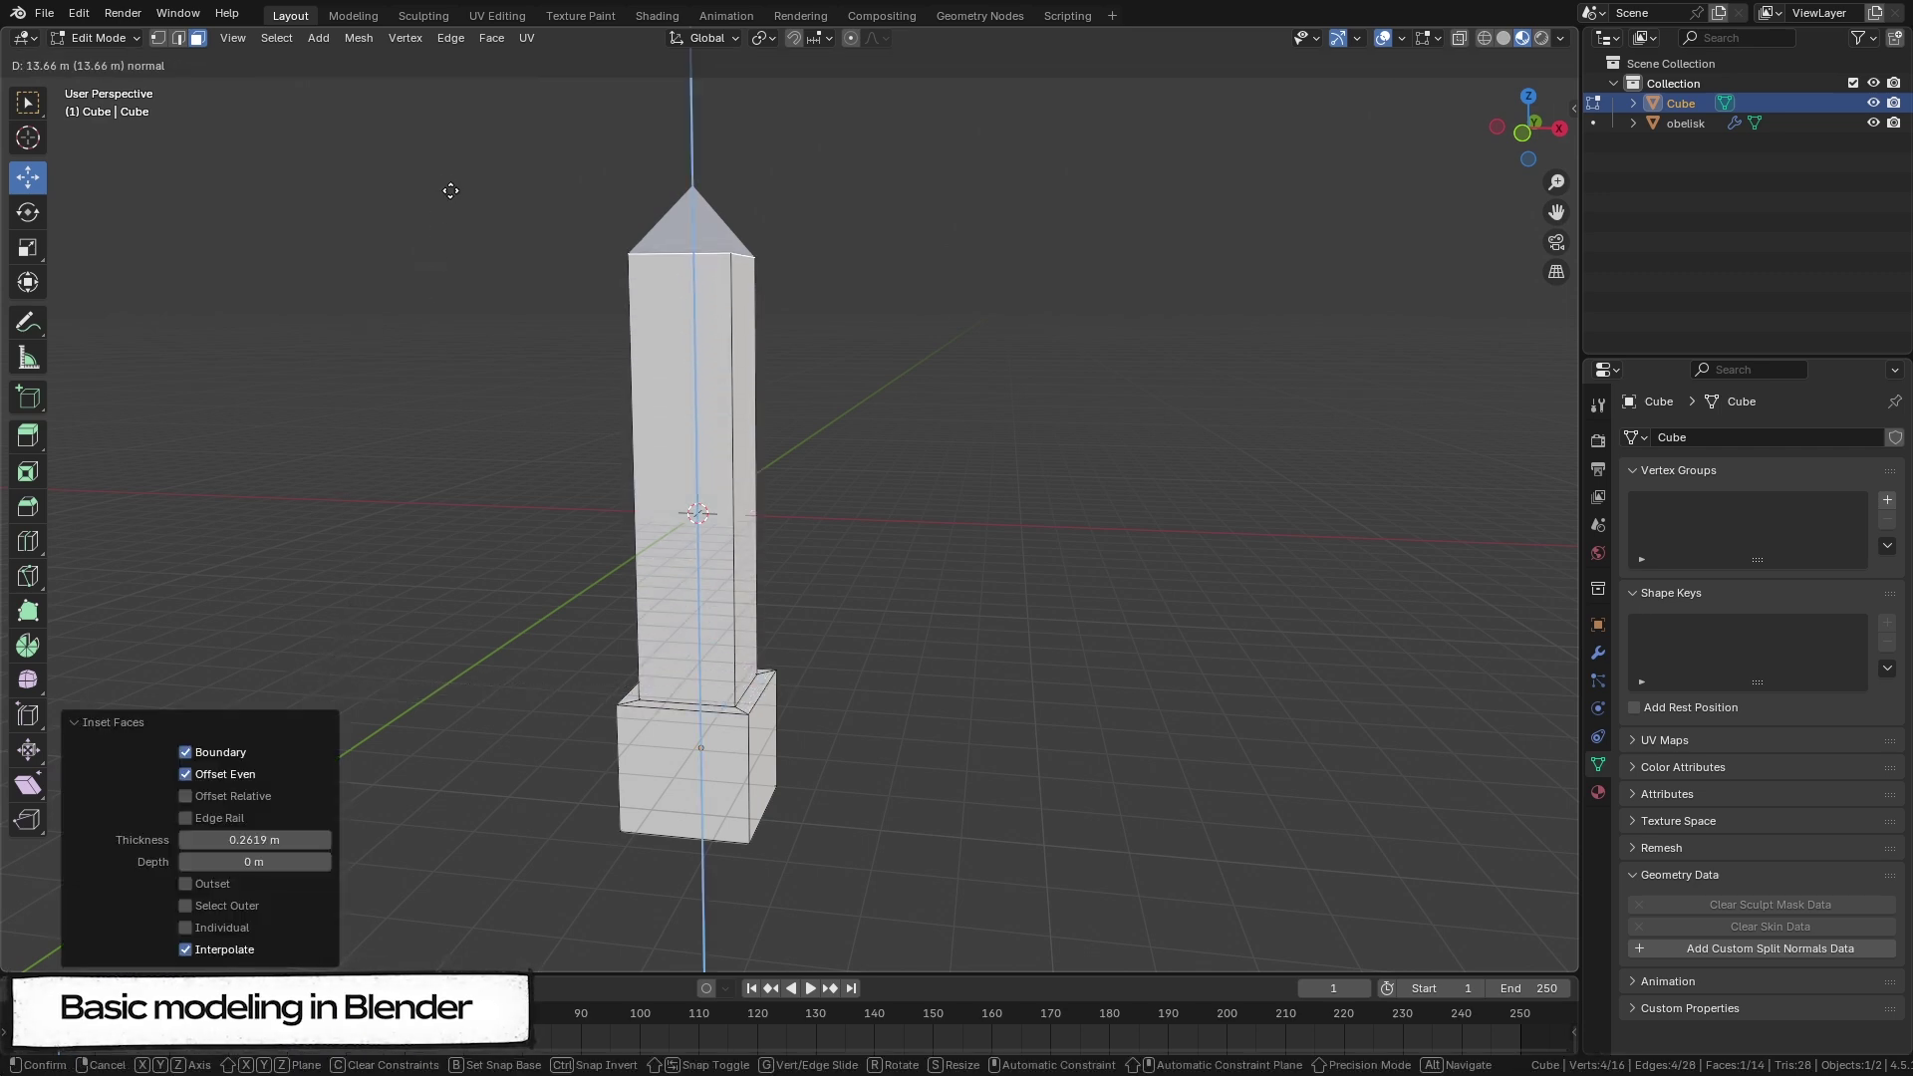
pyautogui.click(450, 191)
pyautogui.press('s')
pyautogui.click(470, 183)
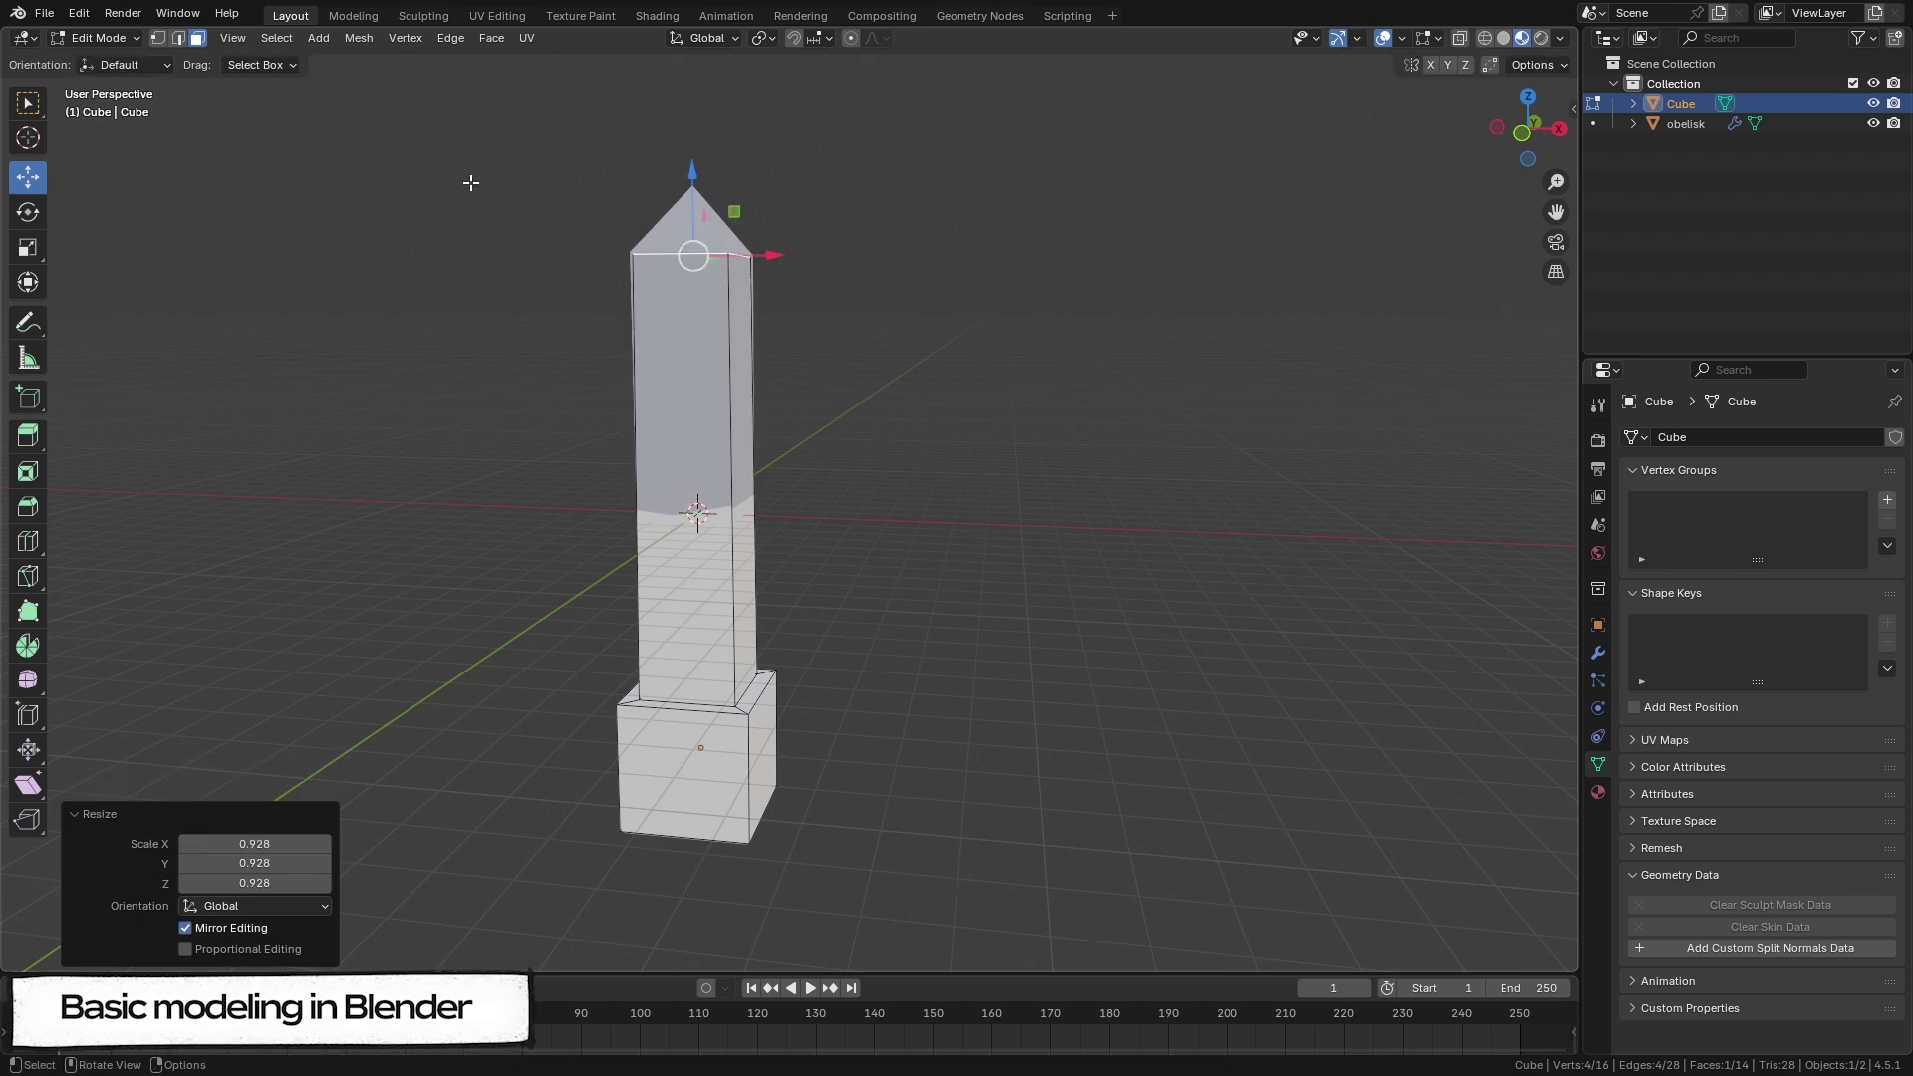
# Step: Poke the top face of the new shaft with a poke offset of 0 m
pyautogui.keyDown('shift'); pyautogui.moveTo(472, 183); pyautogui.dragTo(487, 253, button='middle'); pyautogui.keyUp('shift')
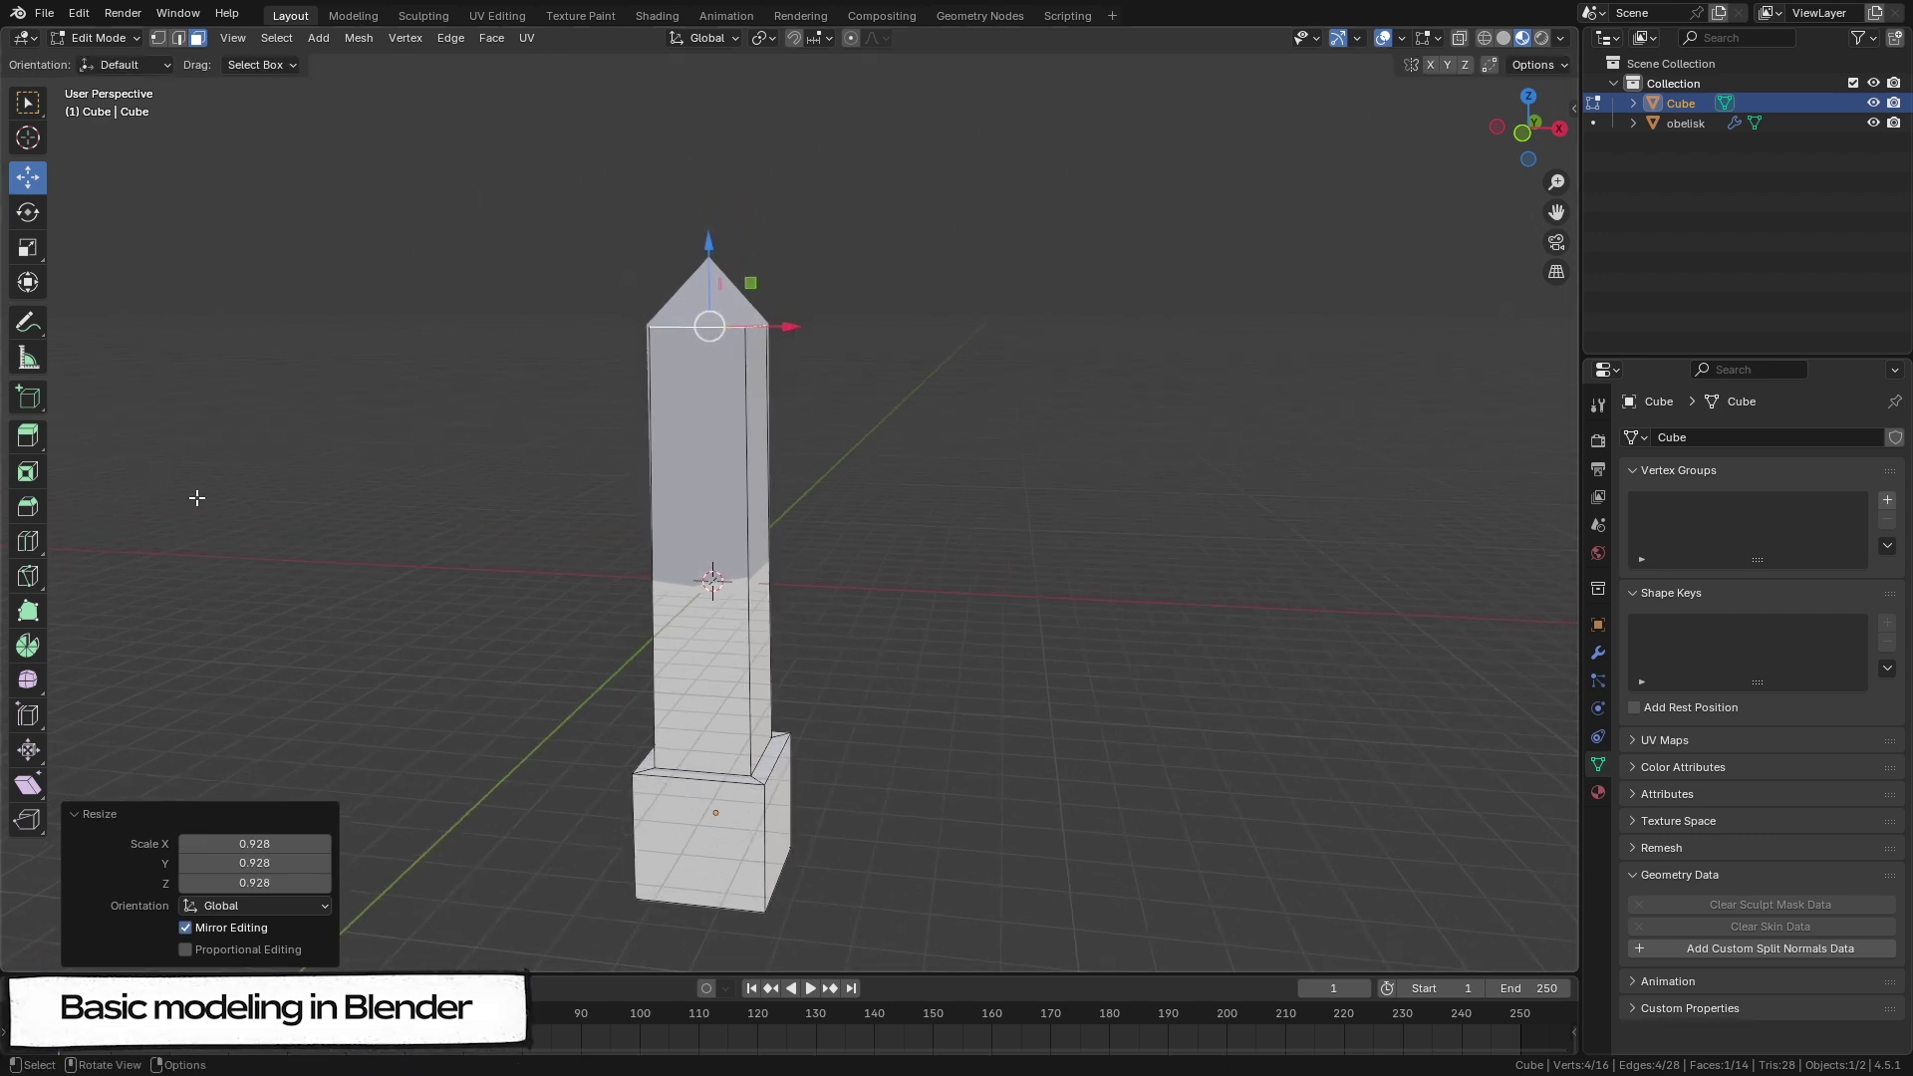
pyautogui.moveTo(196, 497); pyautogui.dragTo(655, 509, button='middle')
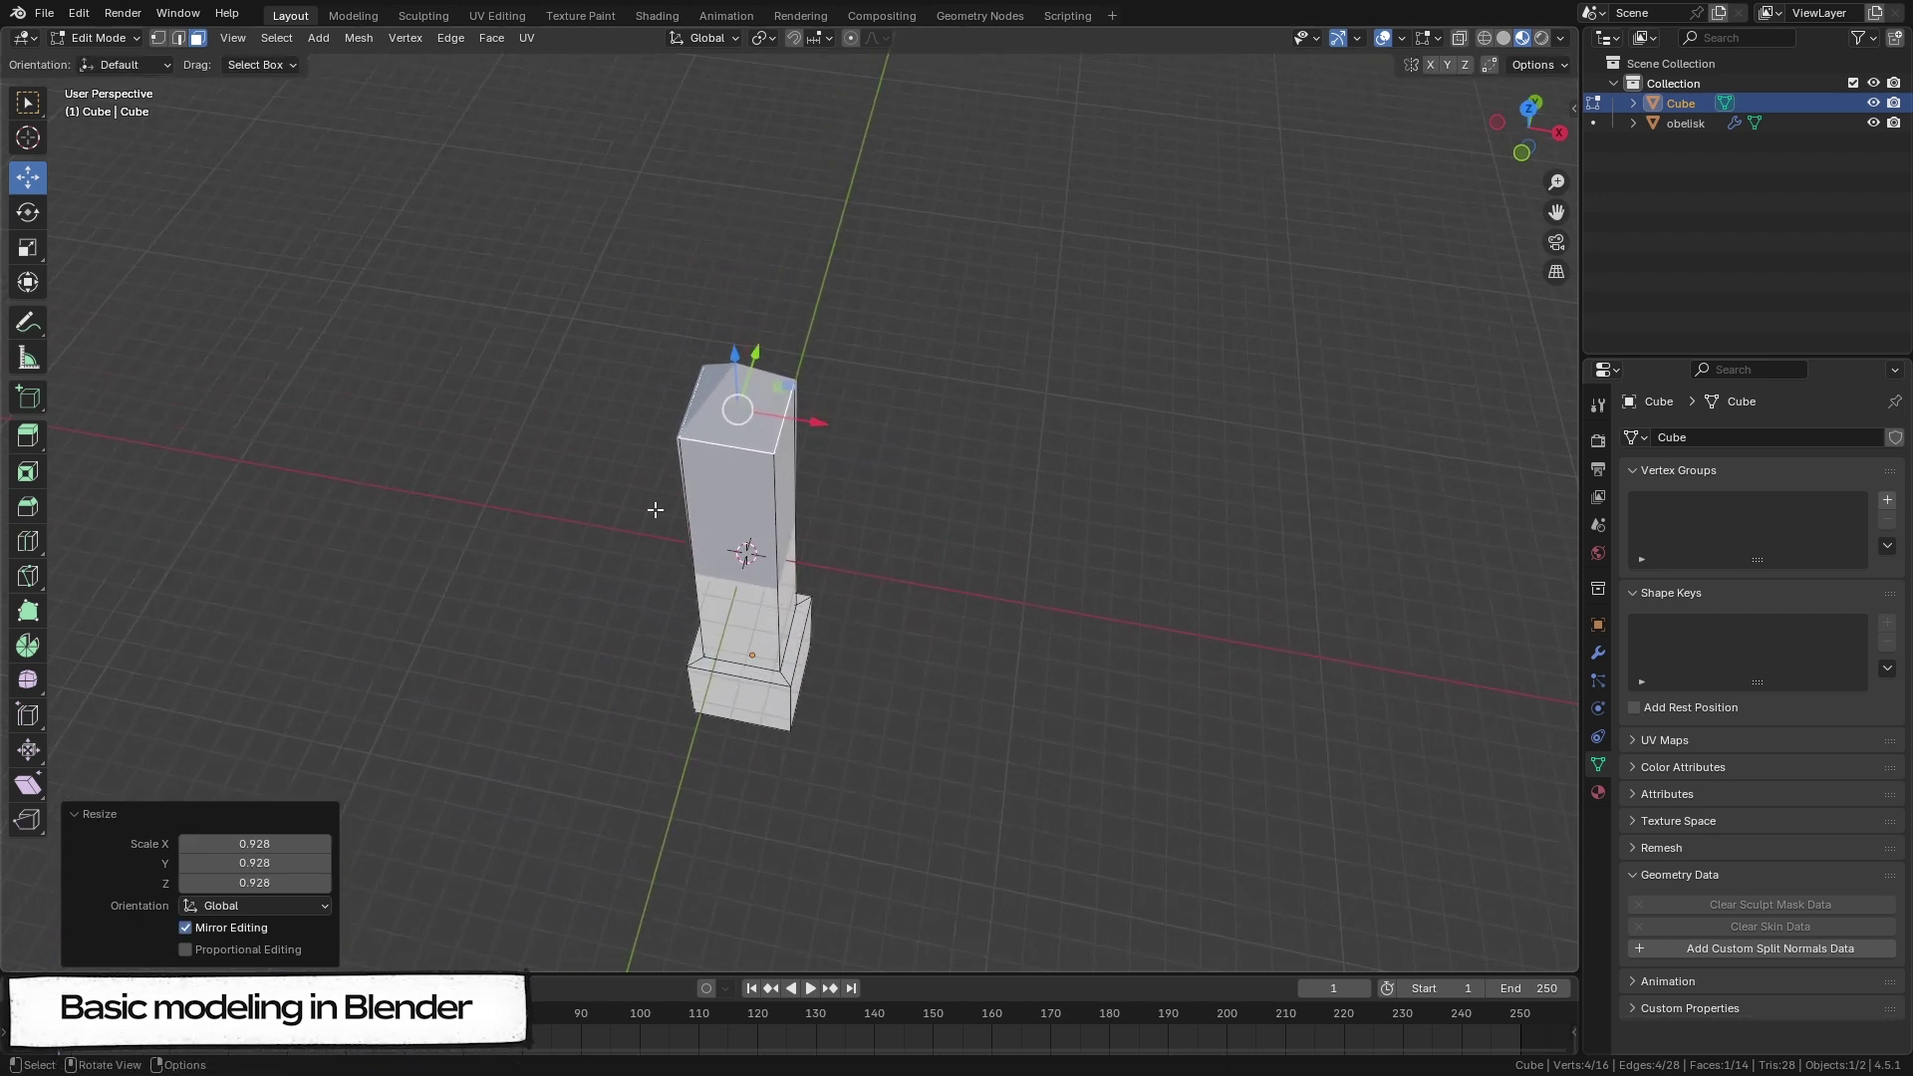
pyautogui.hotkey('ctrl', 'f')
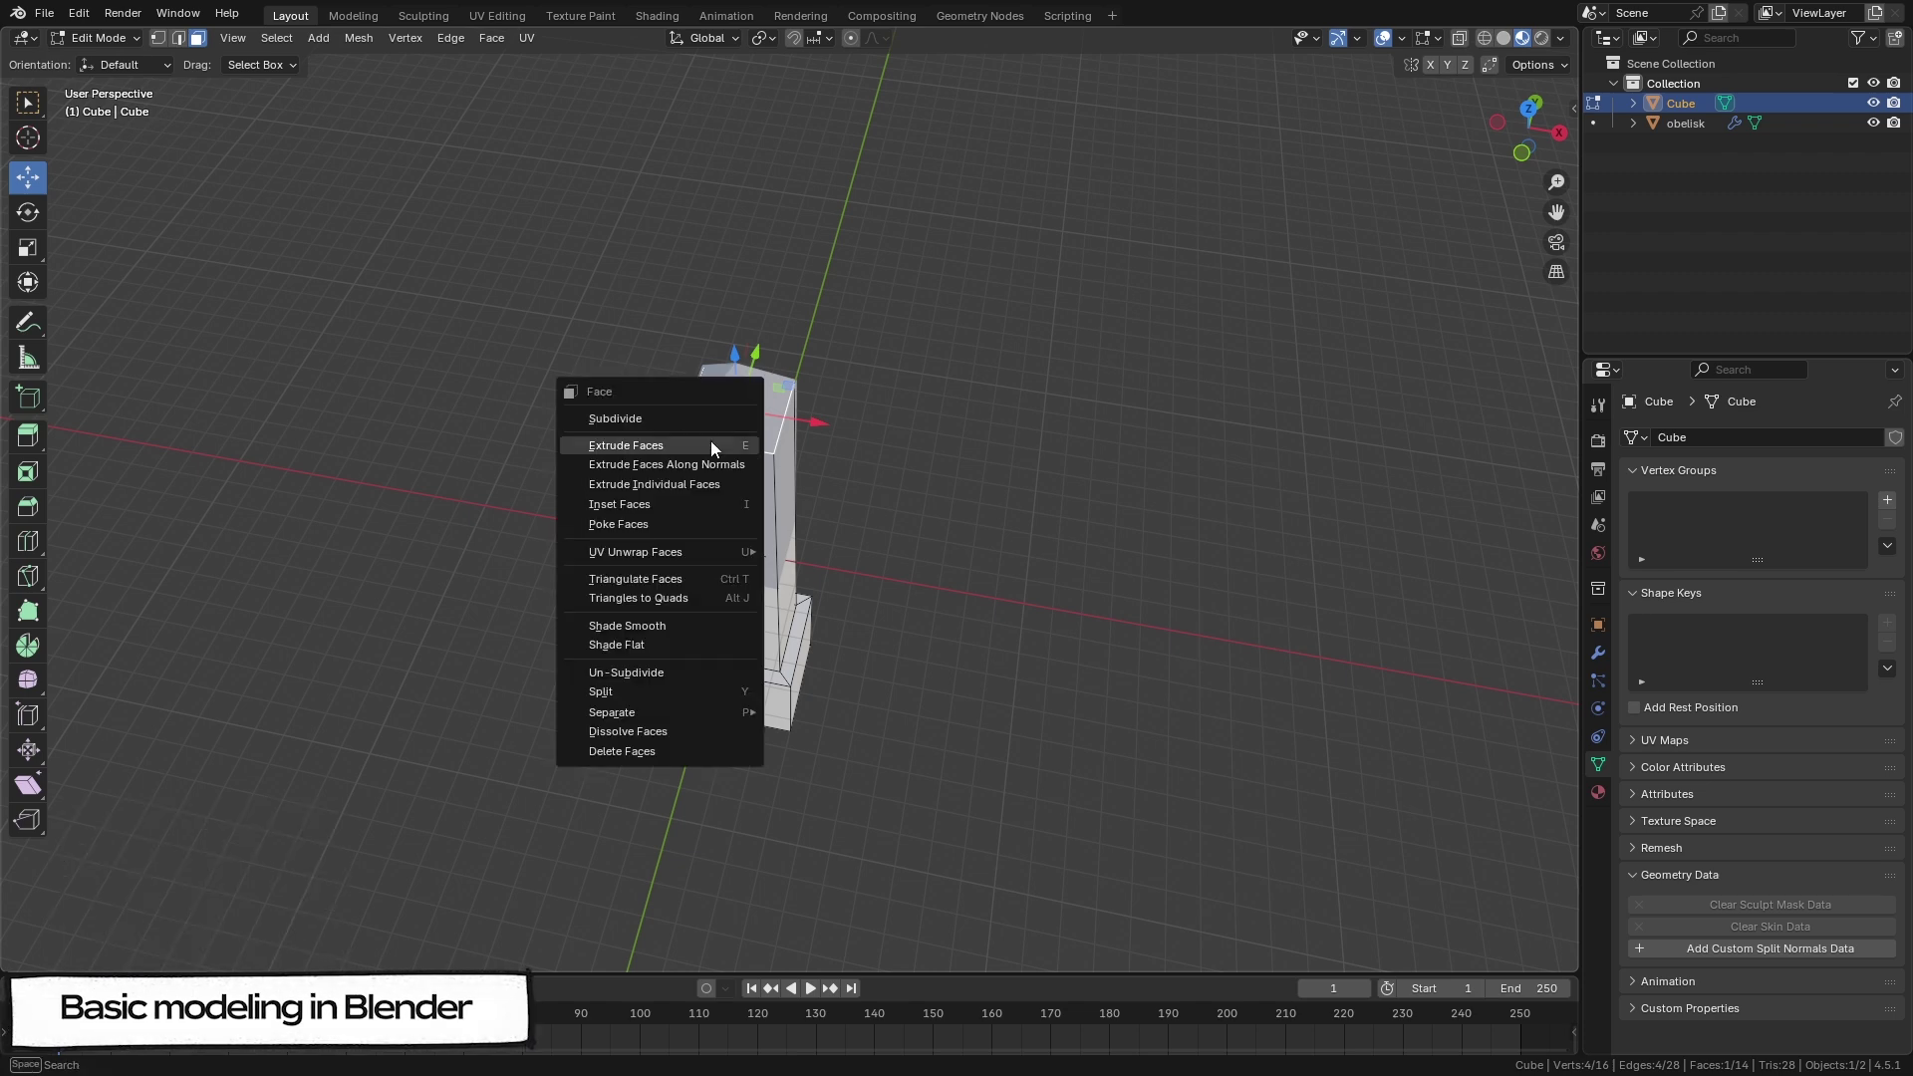
pyautogui.click(703, 533)
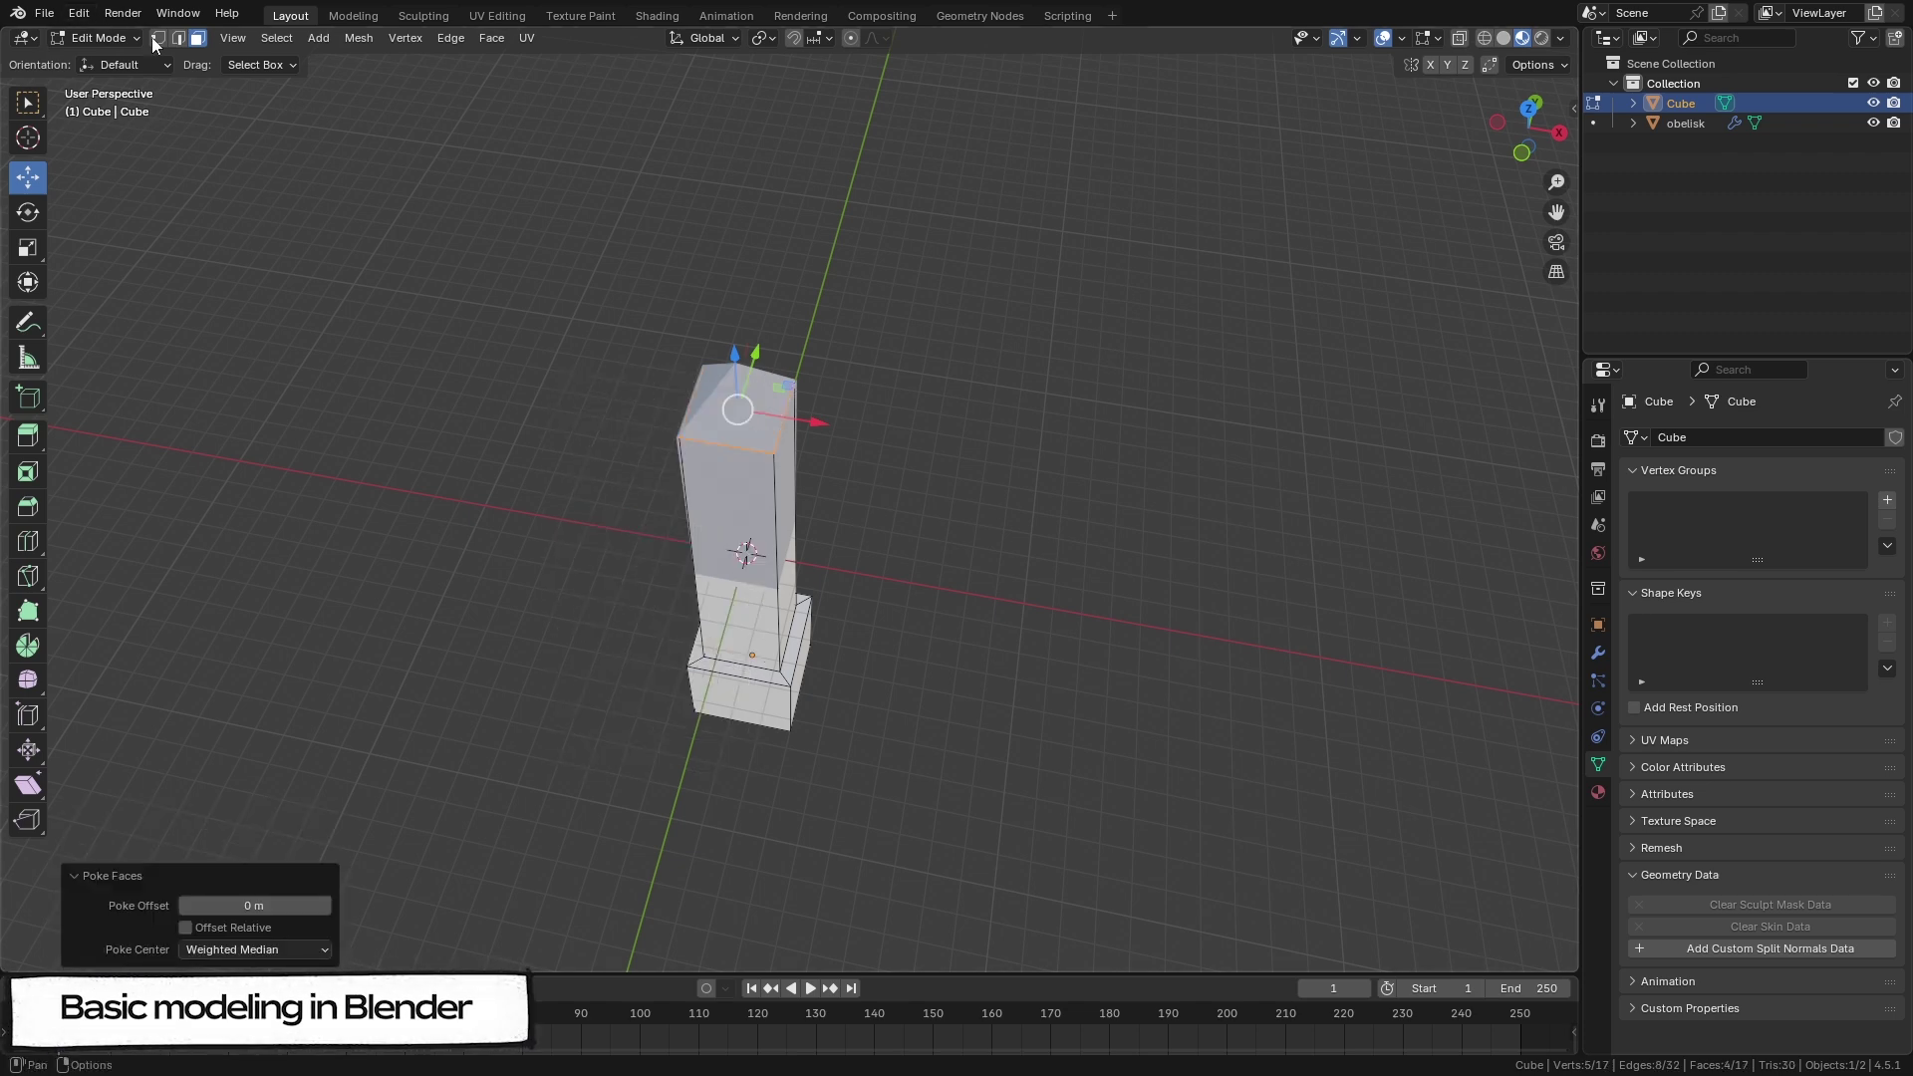
# Step: Raise the centre vertex of the poked top face along Z to form the obelisk's pointed tip
pyautogui.click(156, 37)
pyautogui.click(737, 411)
pyautogui.moveTo(734, 356); pyautogui.dragTo(723, 304)
pyautogui.click(572, 487)
pyautogui.moveTo(572, 487); pyautogui.dragTo(551, 254, button='middle')
# Step: Add a single loop cut around the shaft just below the tip with a factor of -0.956
pyautogui.click(28, 541)
pyautogui.moveTo(666, 330); pyautogui.dragTo(577, 199)
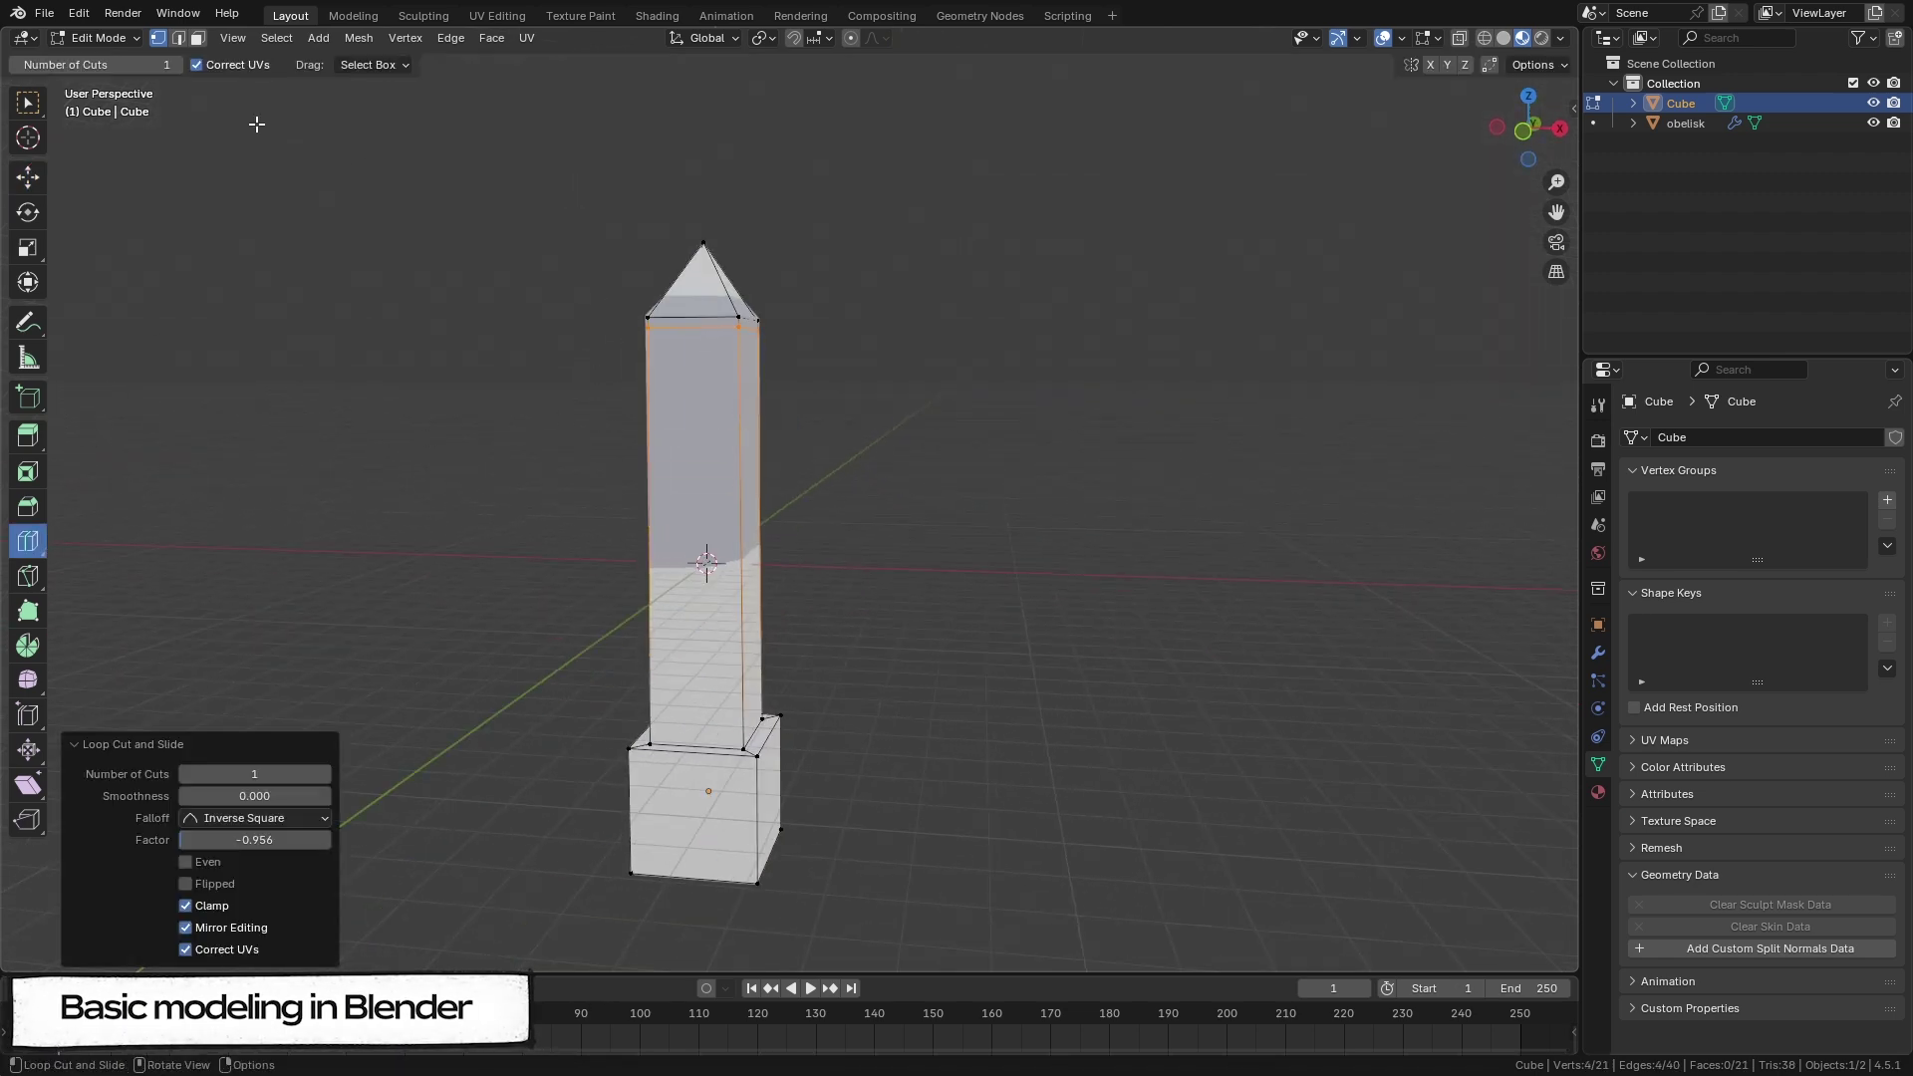
pyautogui.click(28, 103)
# Step: Select the thin ring of faces under the tip, extrude it and scale it outward into a protruding ledge
pyautogui.scroll(1, 111, 78)
pyautogui.click(197, 37)
pyautogui.click(792, 363)
pyautogui.moveTo(918, 384); pyautogui.dragTo(994, 412, button='middle')
pyautogui.keyDown('ctrl'); pyautogui.click(797, 375); pyautogui.keyUp('ctrl')
pyautogui.keyDown('shift'); pyautogui.click(763, 381); pyautogui.keyUp('shift')
pyautogui.keyDown('alt'); pyautogui.keyDown('shift'); pyautogui.click(762, 381); pyautogui.keyUp('shift'); pyautogui.keyUp('alt')
pyautogui.moveTo(762, 382); pyautogui.dragTo(641, 414, button='middle')
pyautogui.press('e')
pyautogui.press('s')
pyautogui.click(573, 386)
pyautogui.click(487, 418)
# Step: Select the shaft's four vertical corner edges and bevel them
pyautogui.moveTo(488, 419); pyautogui.dragTo(682, 428, button='middle')
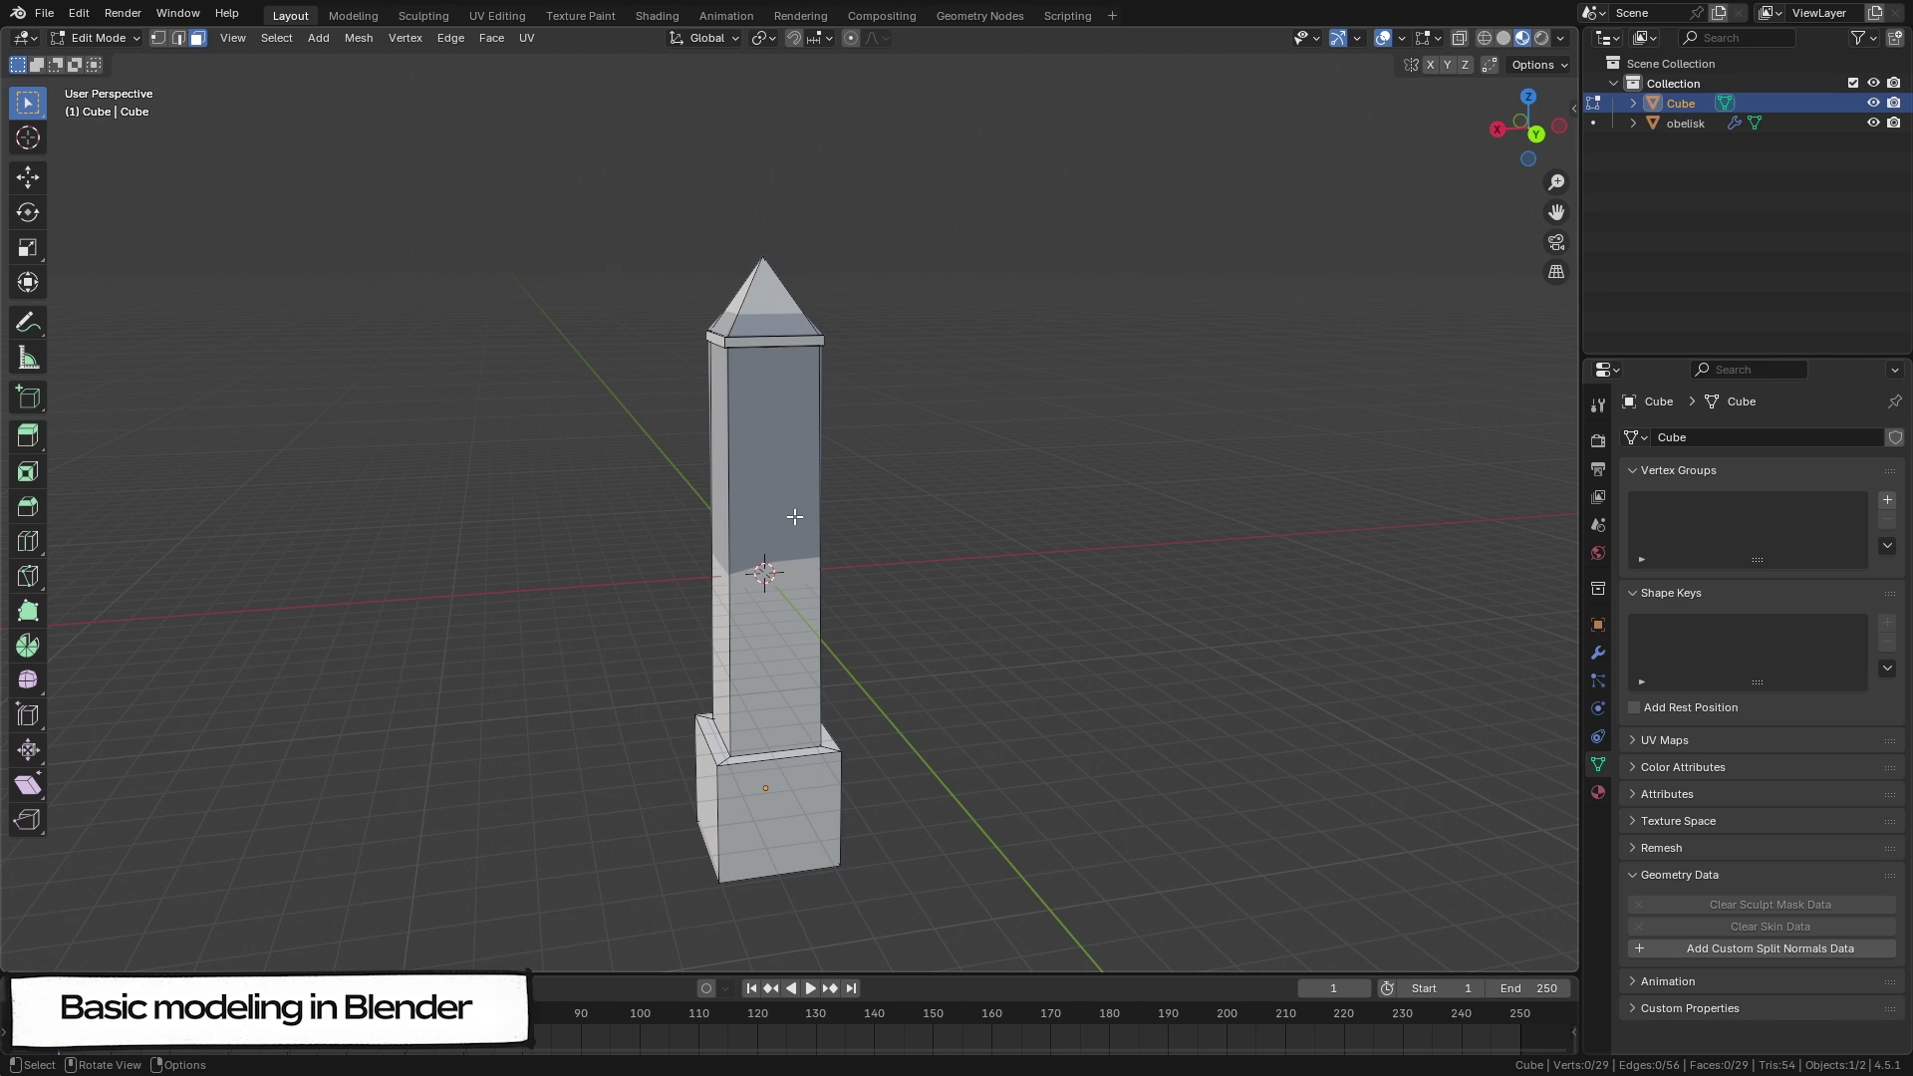
pyautogui.press('2')
pyautogui.scroll(2, 834, 697)
pyautogui.moveTo(405, 670); pyautogui.dragTo(782, 642, button='middle')
pyautogui.click(797, 687)
pyautogui.keyDown('shift'); pyautogui.click(922, 648); pyautogui.keyUp('shift')
pyautogui.moveTo(921, 648); pyautogui.dragTo(702, 668, button='middle')
pyautogui.keyDown('shift'); pyautogui.click(993, 686); pyautogui.keyUp('shift')
pyautogui.moveTo(985, 686); pyautogui.dragTo(827, 697, button='middle')
pyautogui.keyDown('shift'); pyautogui.click(1001, 712); pyautogui.keyUp('shift')
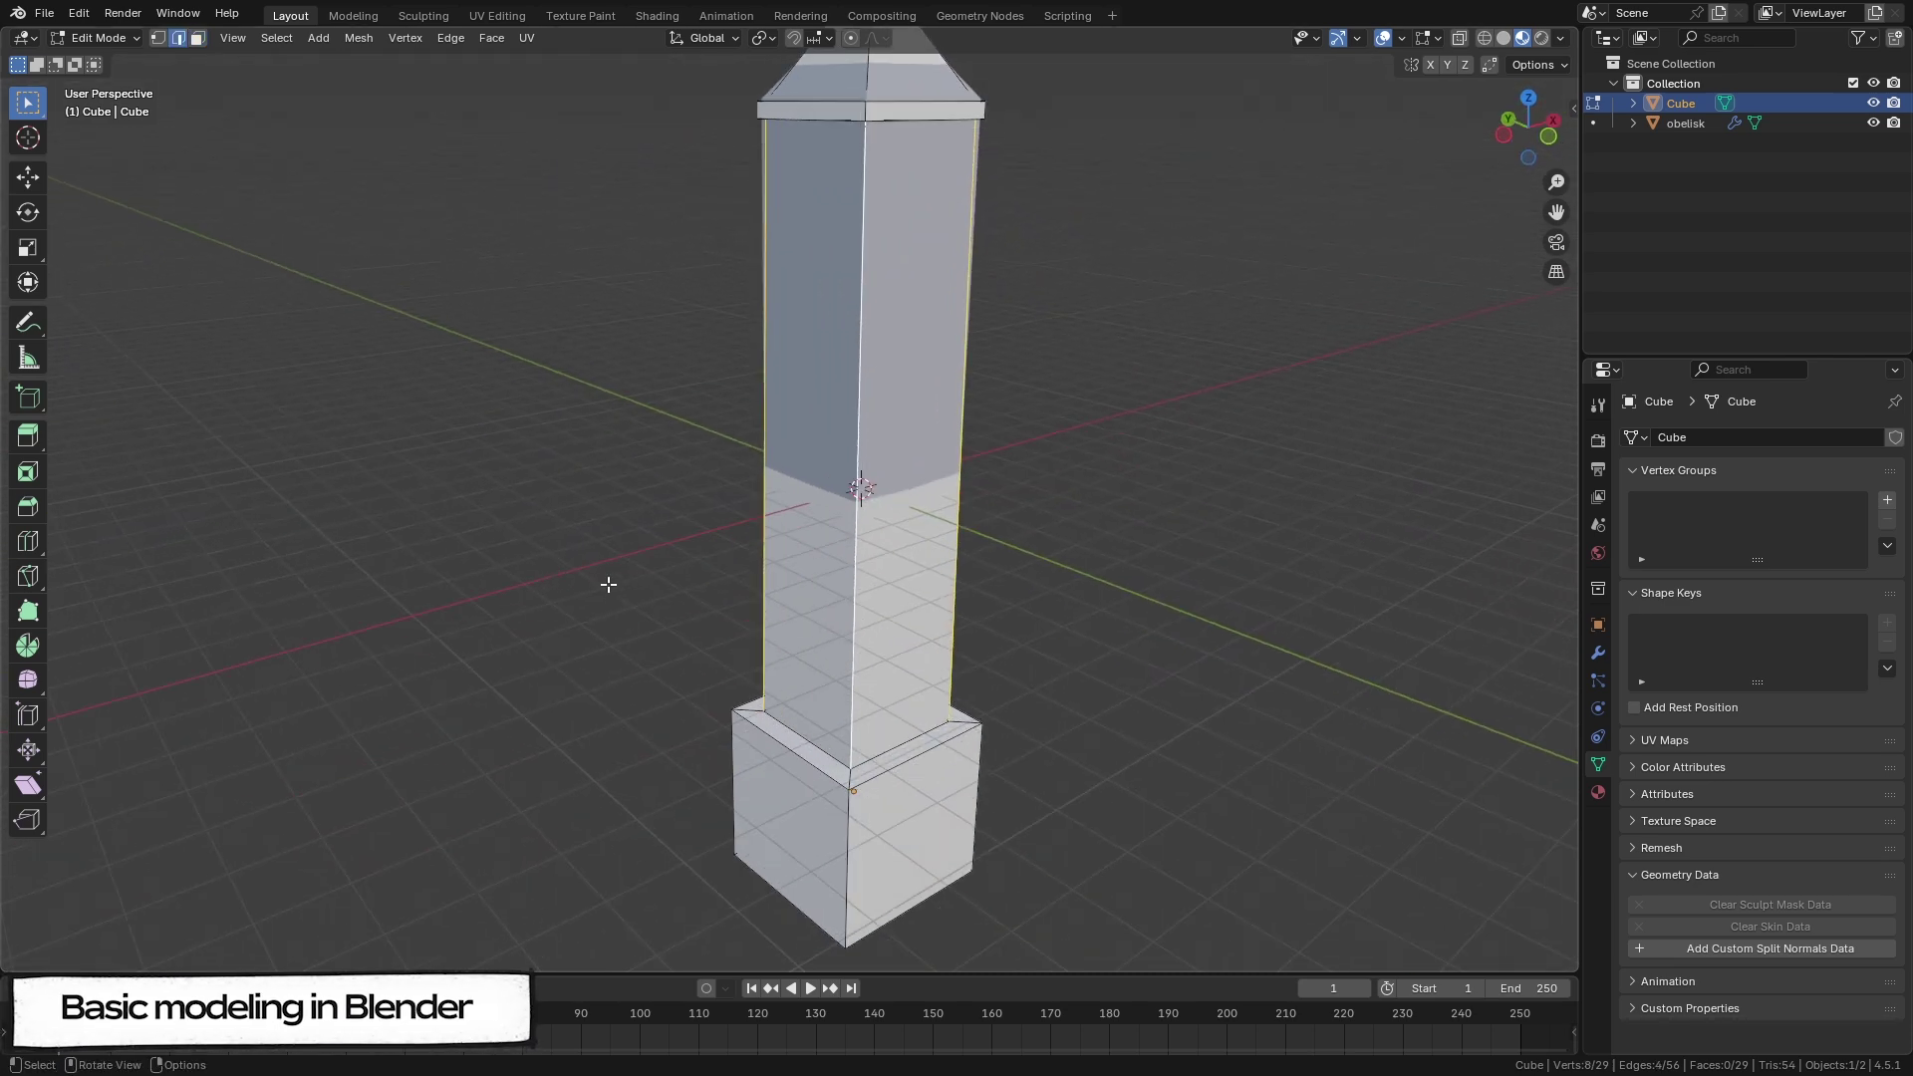
pyautogui.hotkey('ctrl', 'b')
pyautogui.click(523, 556)
# Step: Delete the imported obelisk object and return the new cube-based obelisk to Edit Mode with nothing selected
pyautogui.scroll(-3, 505, 393)
pyautogui.press('Tab')
pyautogui.click(747, 398)
pyautogui.press('Delete')
pyautogui.click(767, 398)
pyautogui.click(118, 40)
pyautogui.click(107, 83)
pyautogui.moveTo(627, 379); pyautogui.dragTo(487, 367, button='middle')
pyautogui.hotkey('alt', 'a')
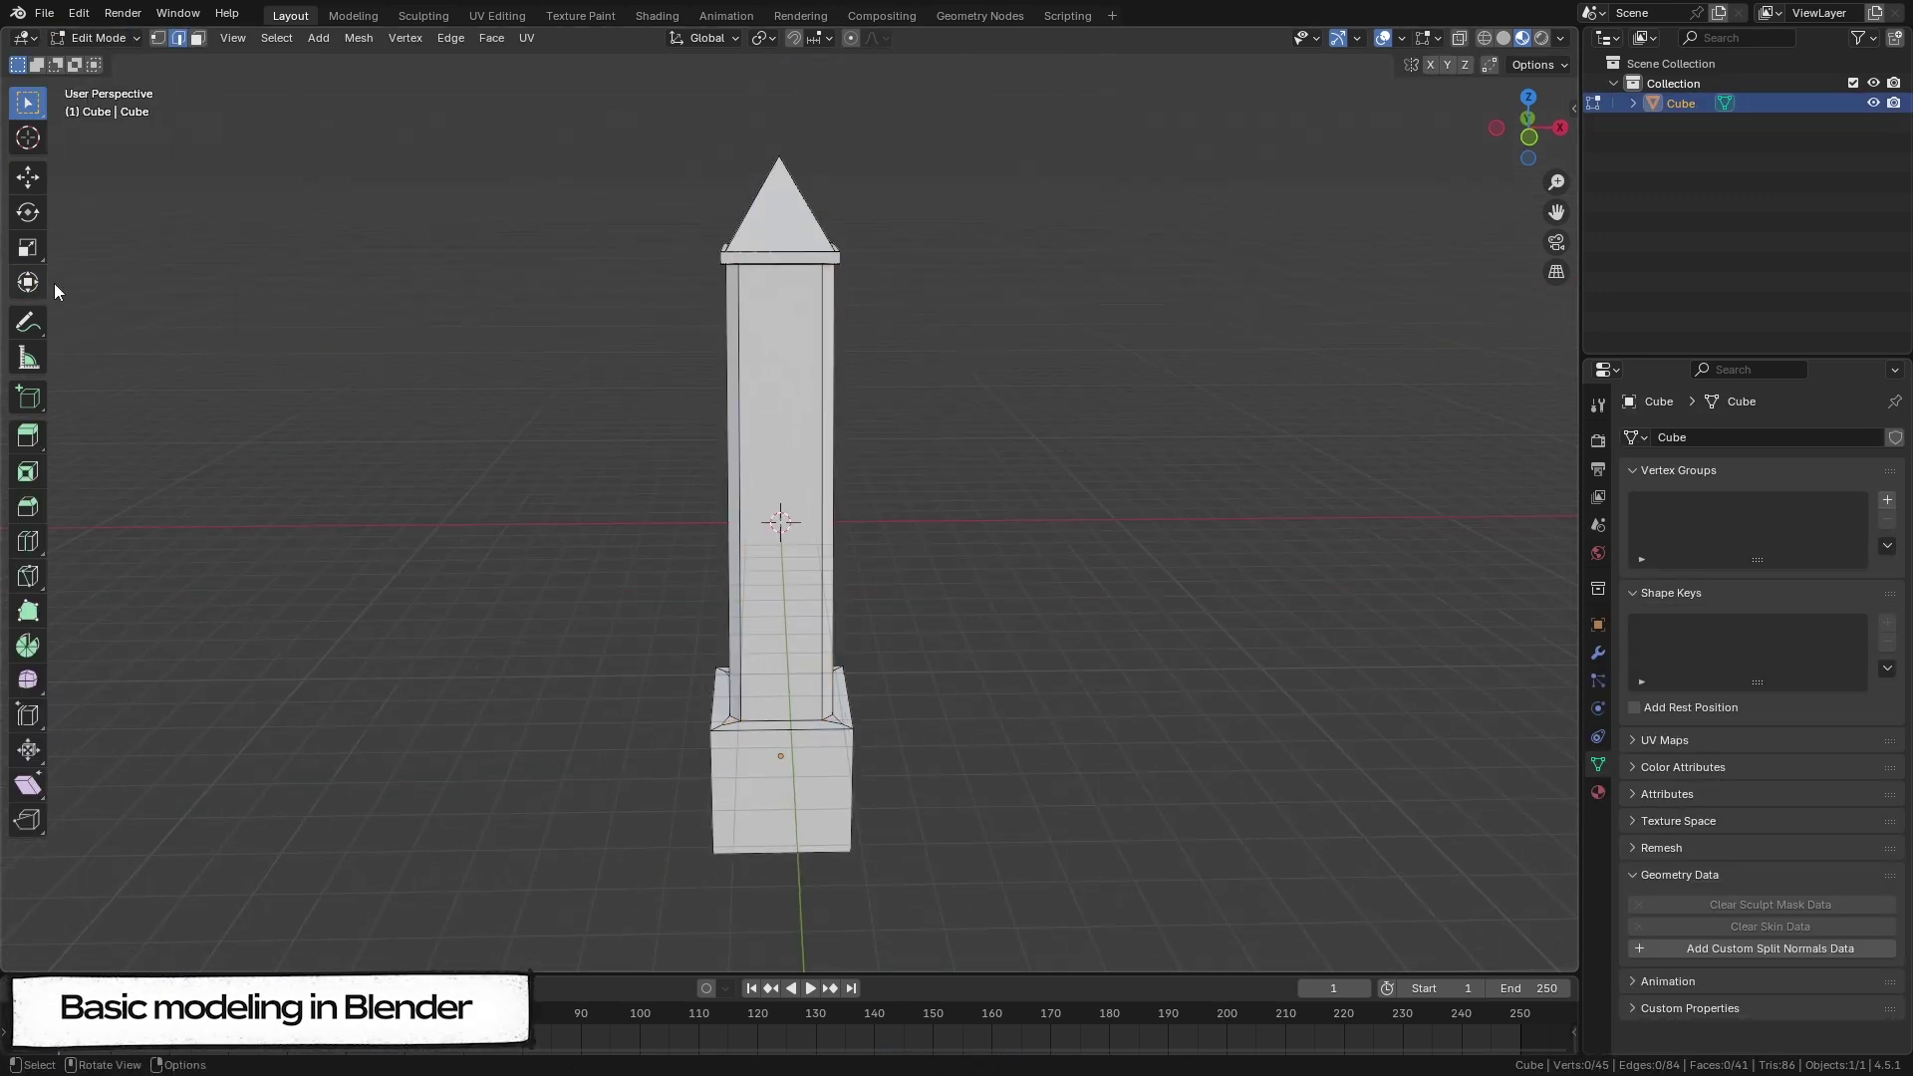
# Step: Select the four large side faces of the shaft and inset them by 0.1746 m
pyautogui.click(767, 479)
pyautogui.keyDown('shift'); pyautogui.click(857, 519); pyautogui.keyUp('shift')
pyautogui.moveTo(896, 498); pyautogui.dragTo(588, 528, button='middle')
pyautogui.keyDown('shift'); pyautogui.click(785, 526); pyautogui.keyUp('shift')
pyautogui.keyDown('shift'); pyautogui.click(841, 529); pyautogui.keyUp('shift')
pyautogui.scroll(2, 529, 551)
pyautogui.press('i')
pyautogui.click(528, 538)
# Step: Shrink the four inset shaft faces inward by about 0.09 m to make recessed panels
pyautogui.rightClick(410, 444)
pyautogui.click(409, 444)
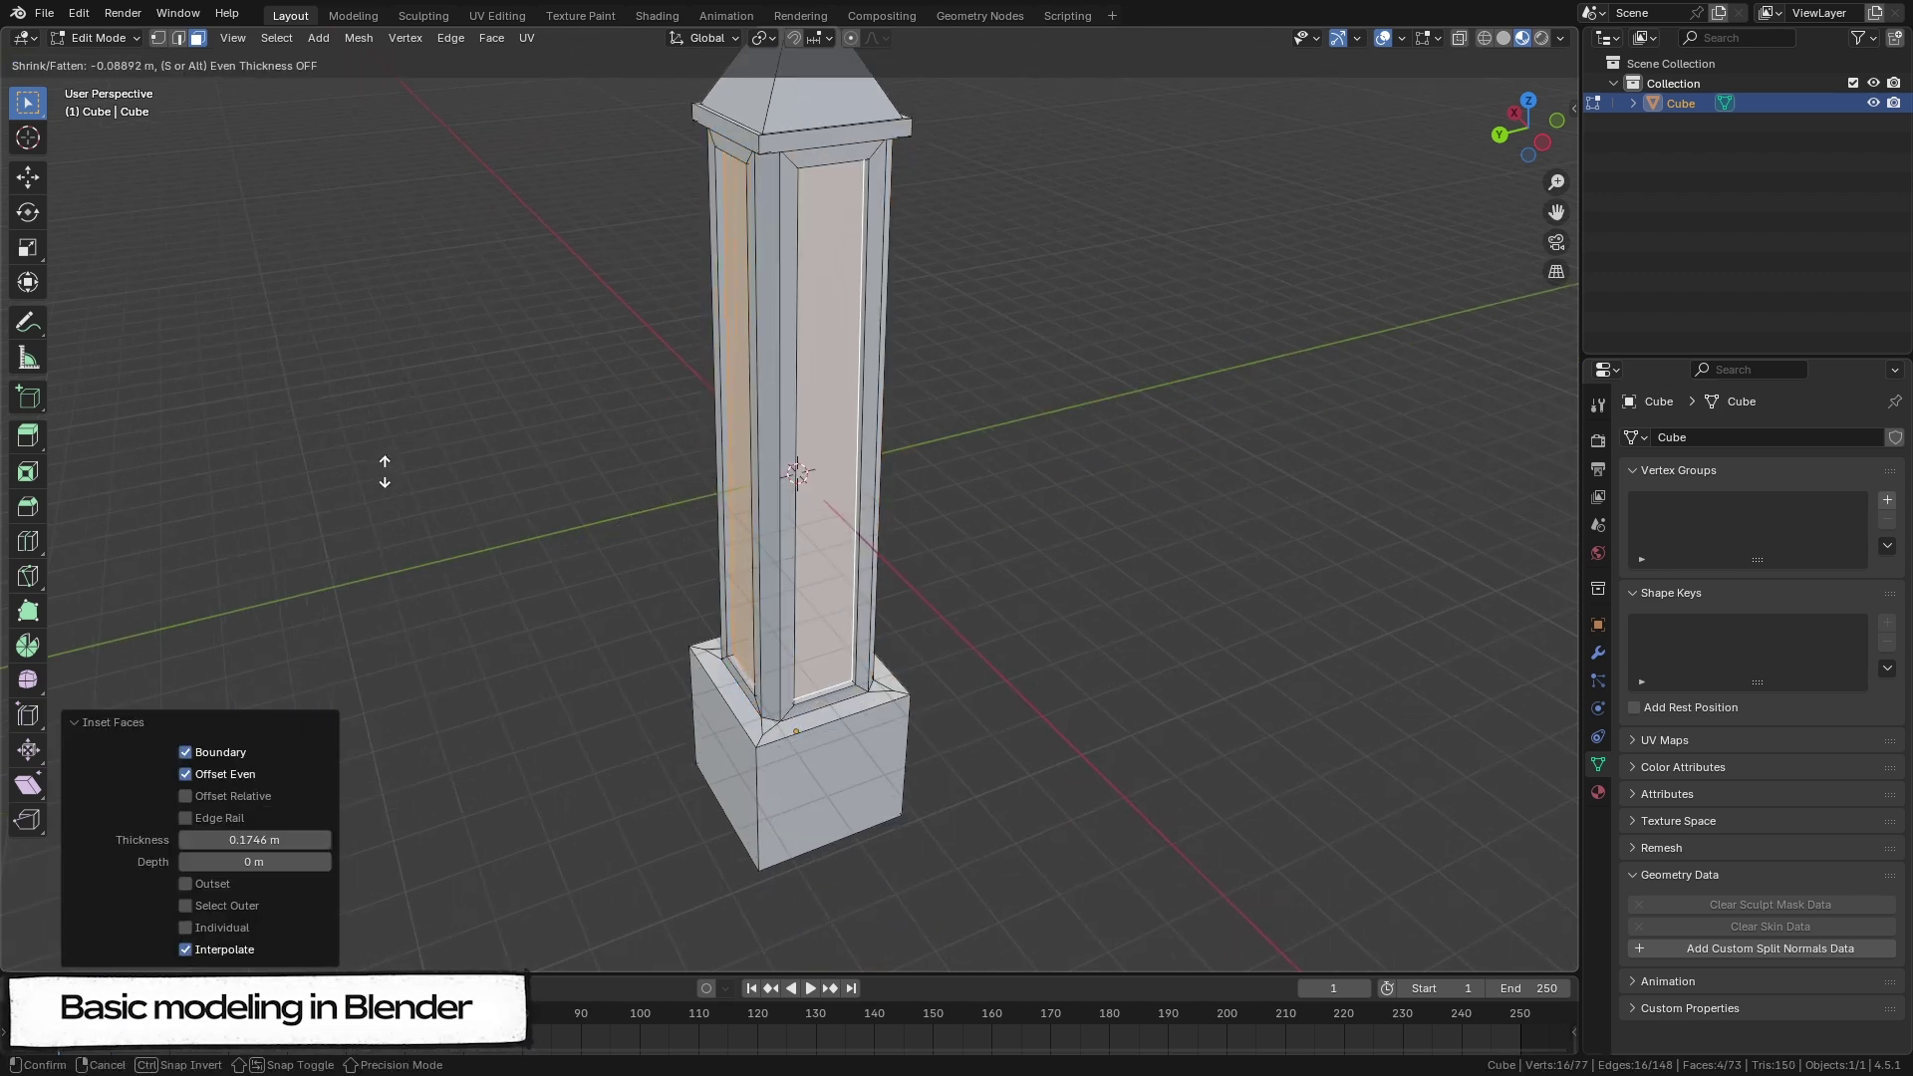
pyautogui.click(385, 472)
pyautogui.click(521, 466)
# Step: Widen the bottom of the base block so its sides flare outward
pyautogui.moveTo(521, 467); pyautogui.dragTo(398, 439, button='middle')
pyautogui.scroll(-1, 397, 439)
pyautogui.keyDown('shift'); pyautogui.moveTo(239, 157); pyautogui.dragTo(297, 93, button='middle'); pyautogui.keyUp('shift')
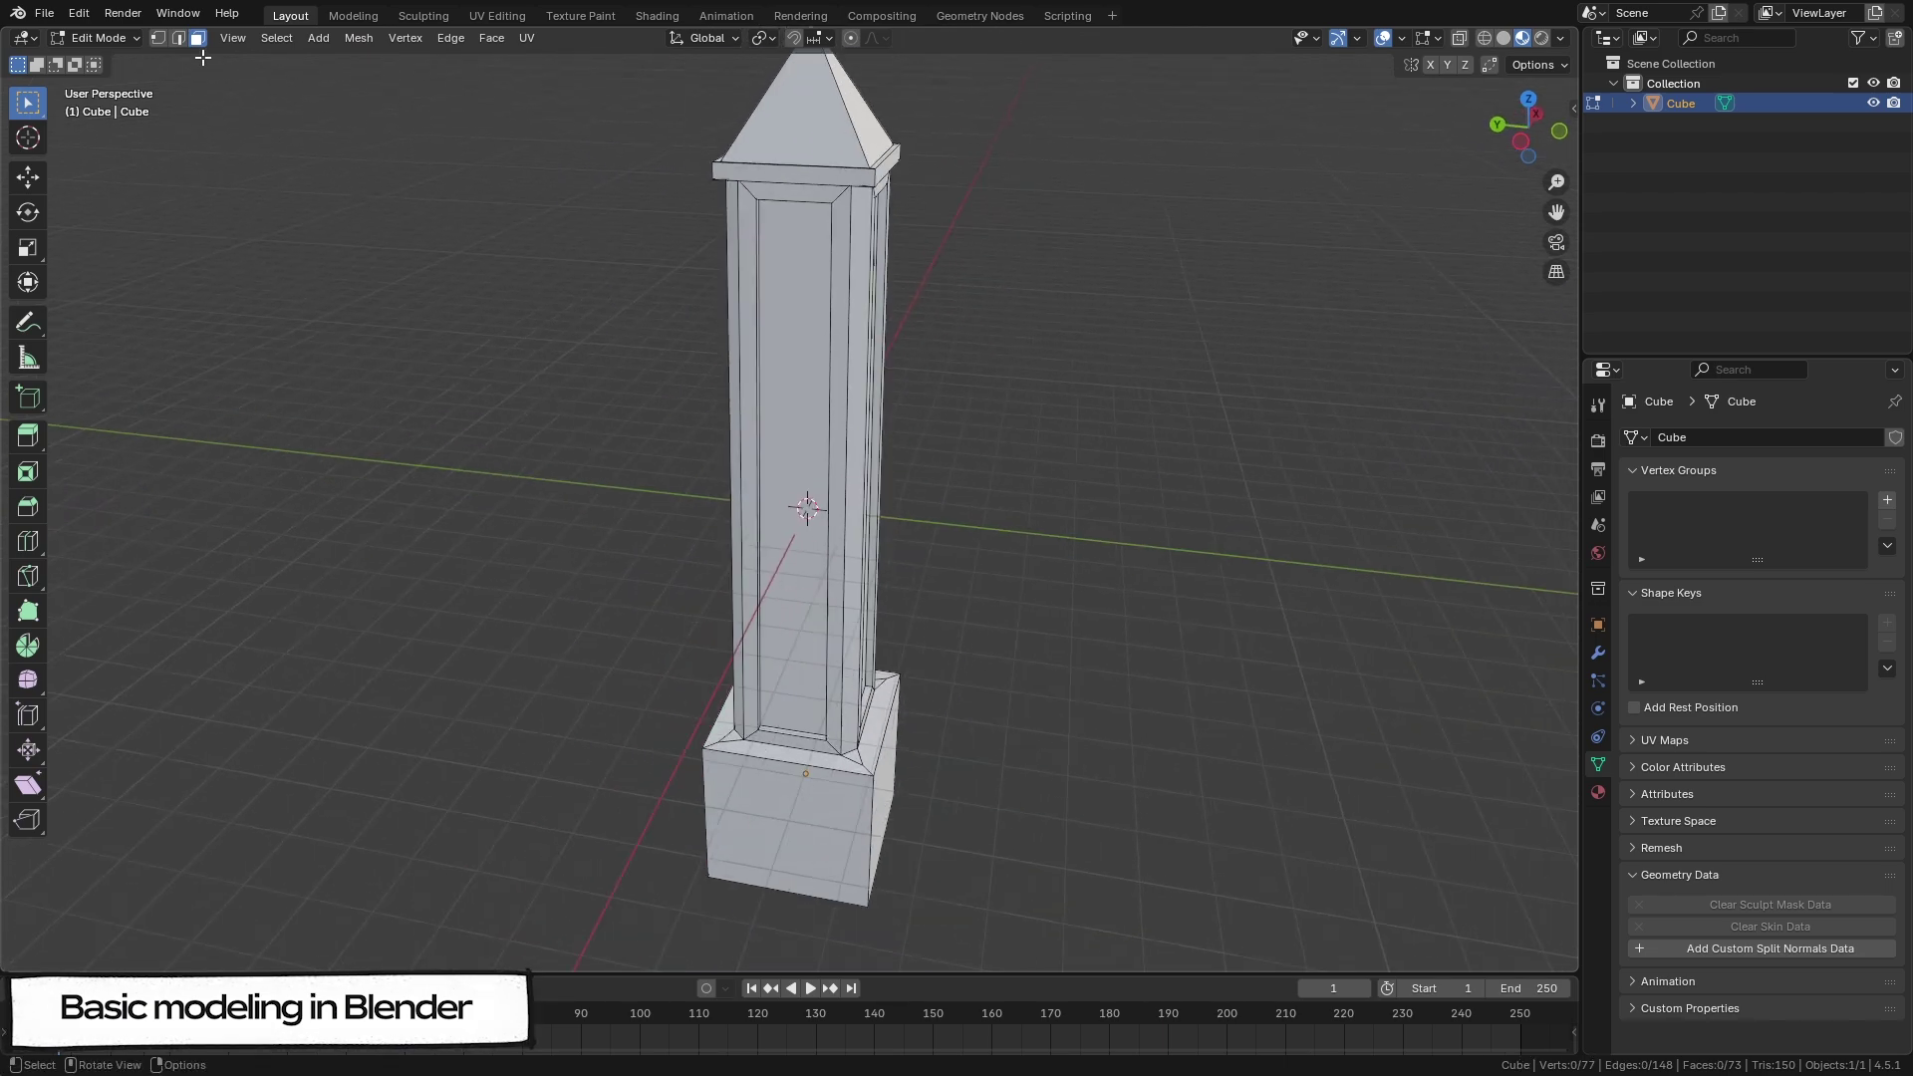
pyautogui.keyDown('ctrl'); pyautogui.click(780, 801); pyautogui.keyUp('ctrl')
pyautogui.moveTo(780, 801); pyautogui.dragTo(836, 697, button='middle')
pyautogui.click(581, 662)
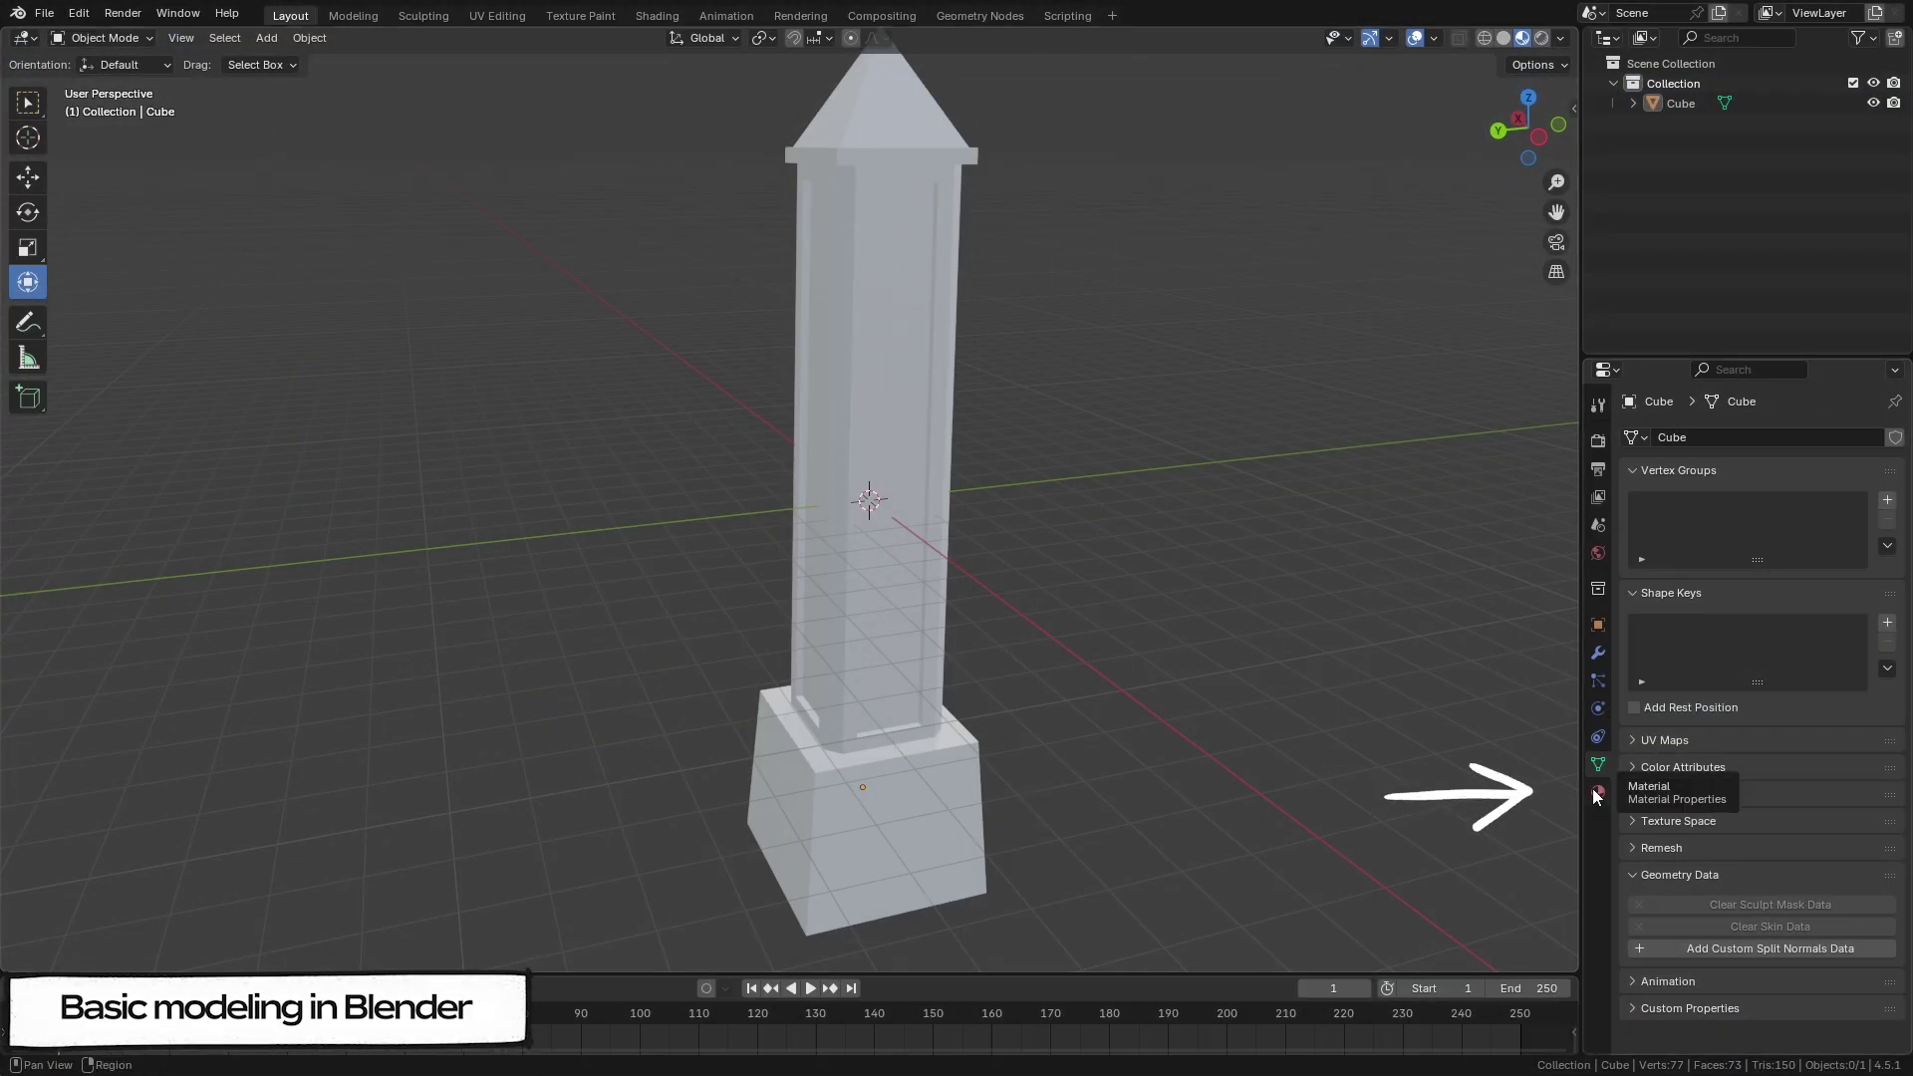
# Step: Create a new material for the obelisk and load Obelisk.png as the image texture of its Base Color
pyautogui.click(1598, 792)
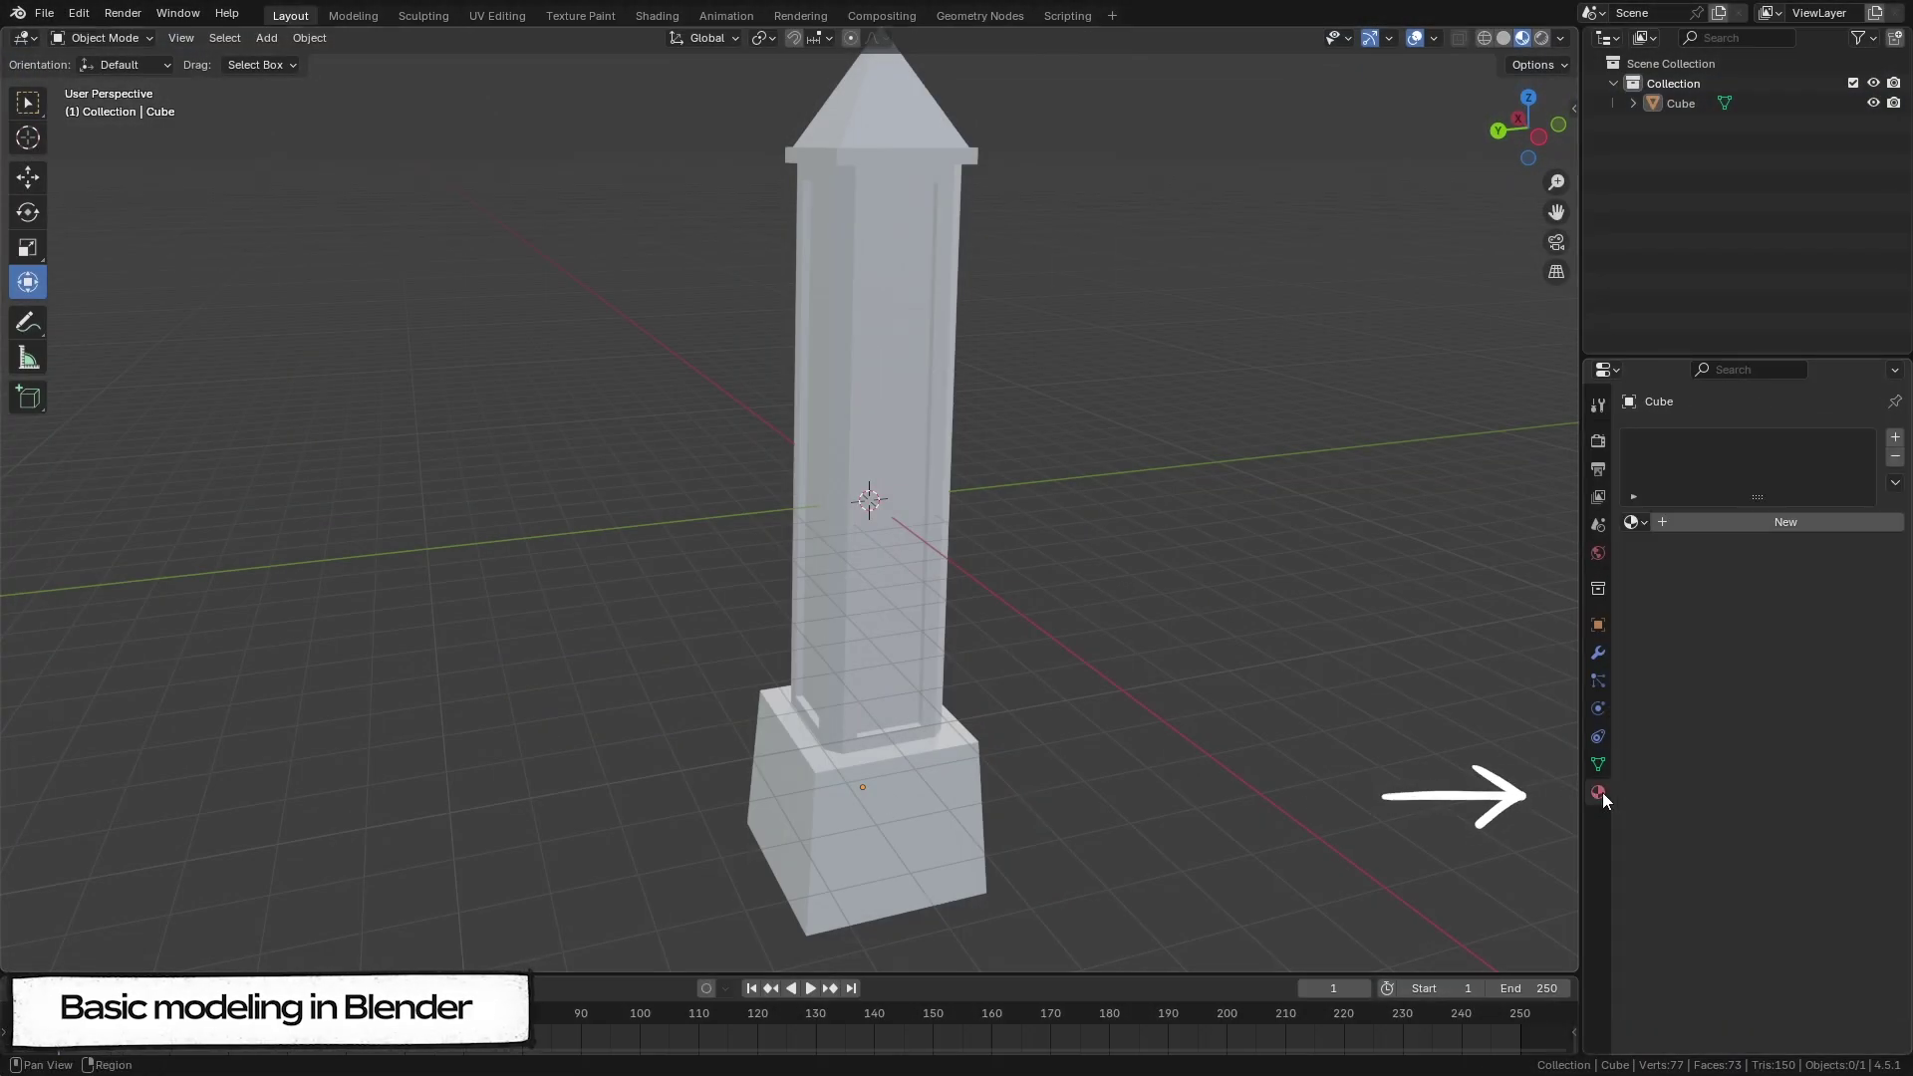
pyautogui.click(1666, 521)
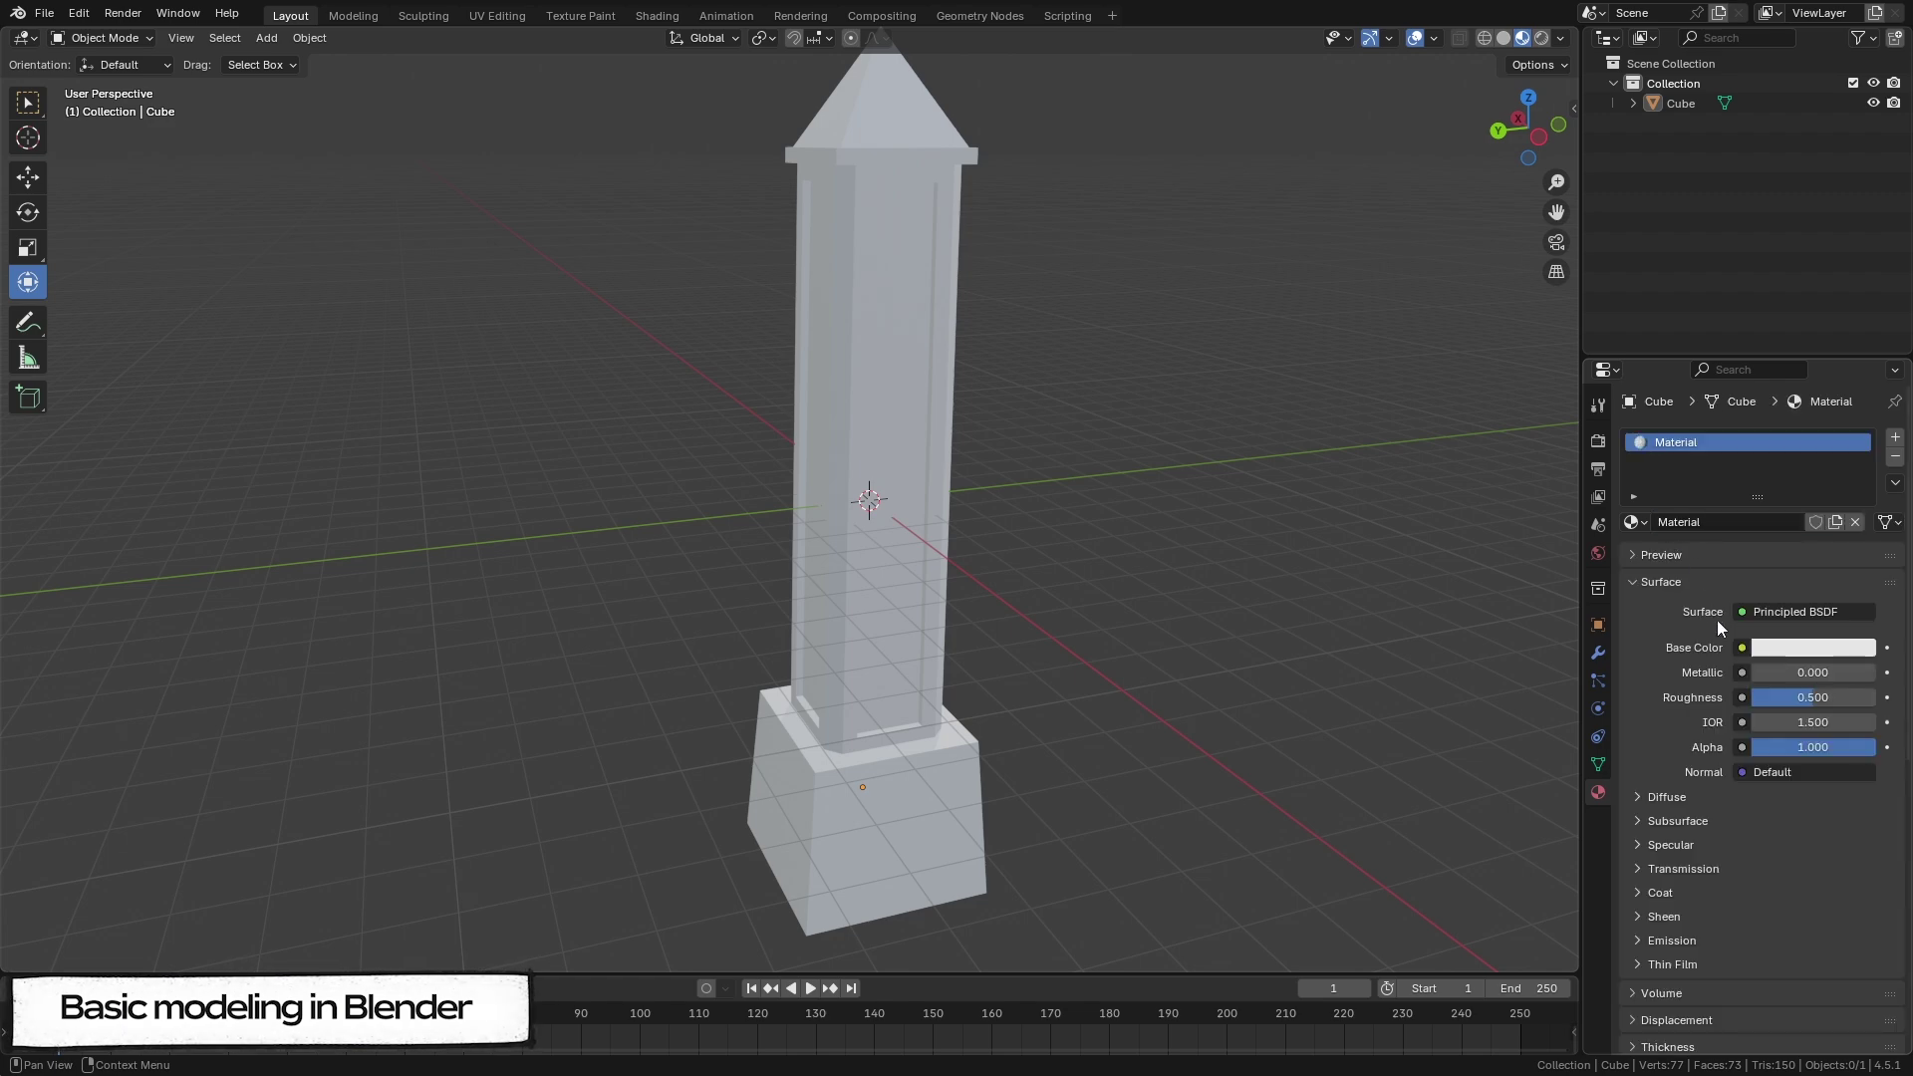
pyautogui.click(1741, 649)
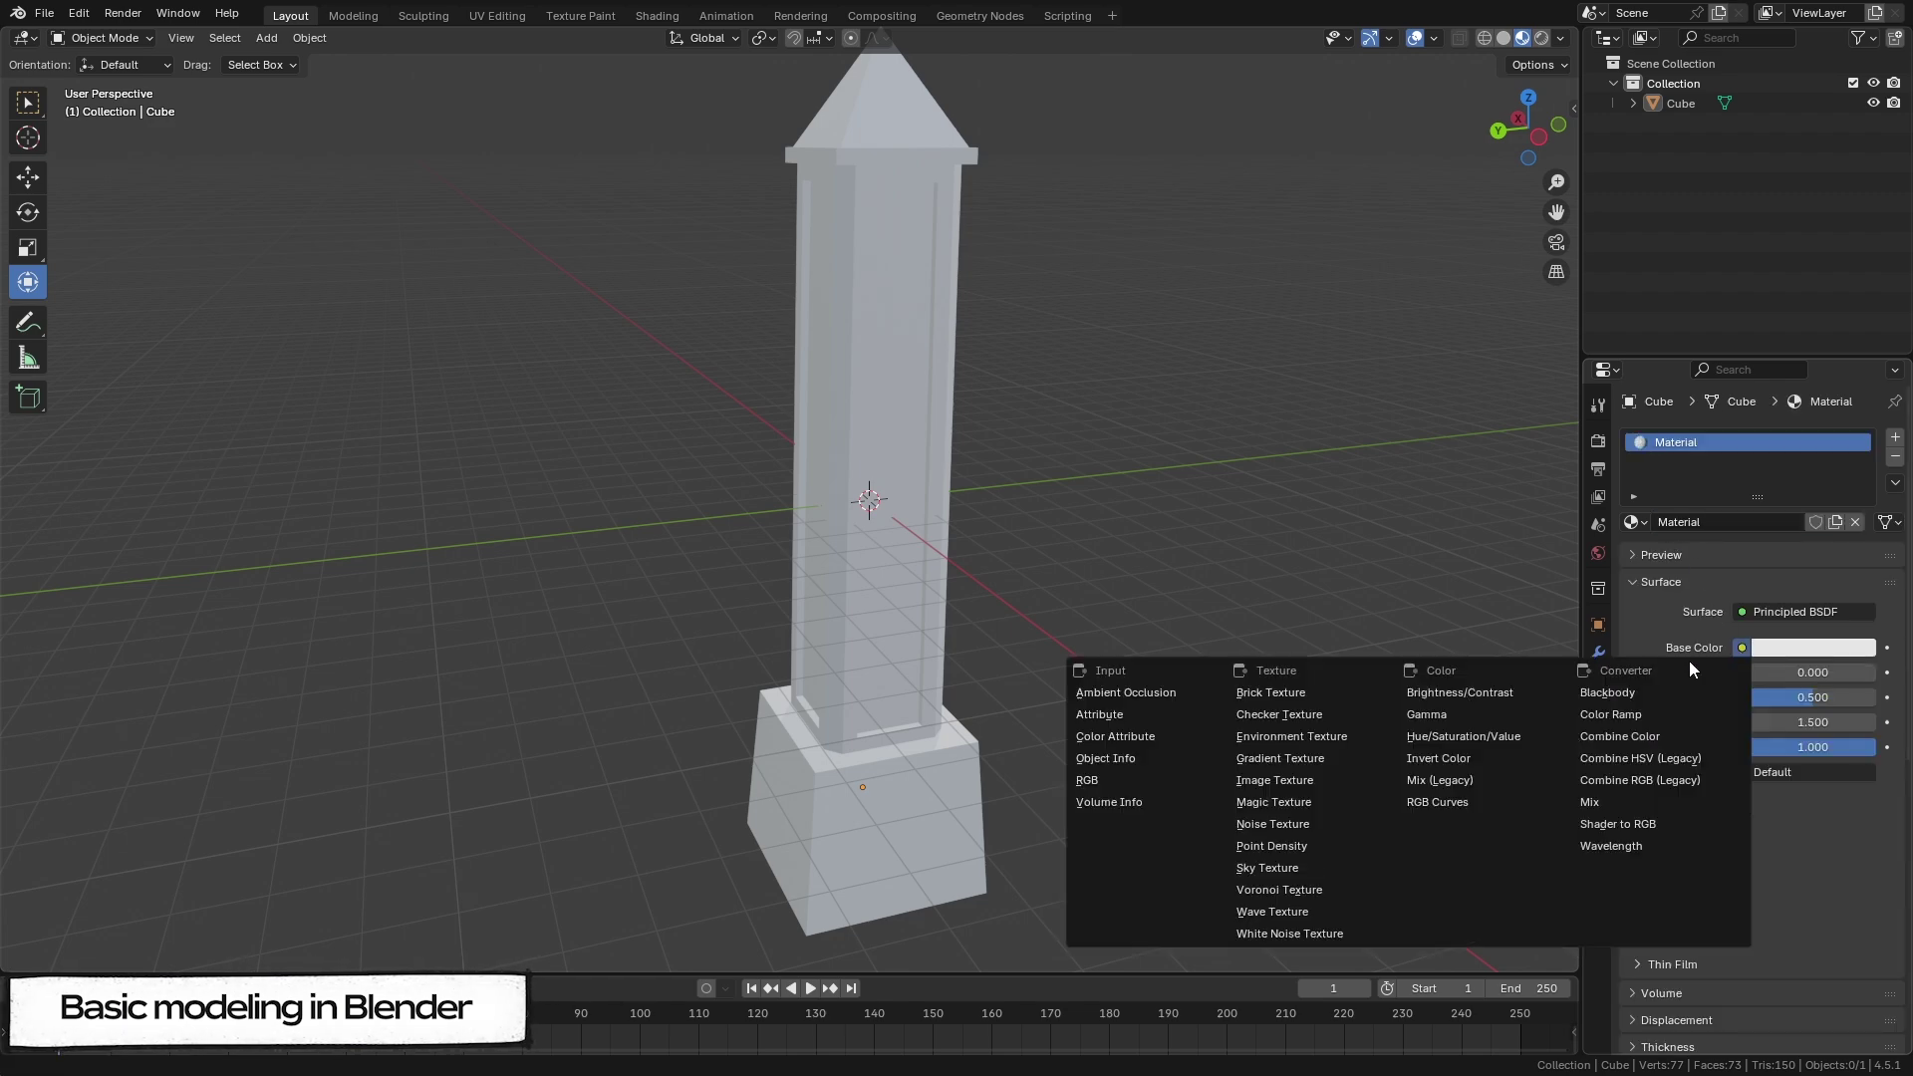
pyautogui.click(1311, 781)
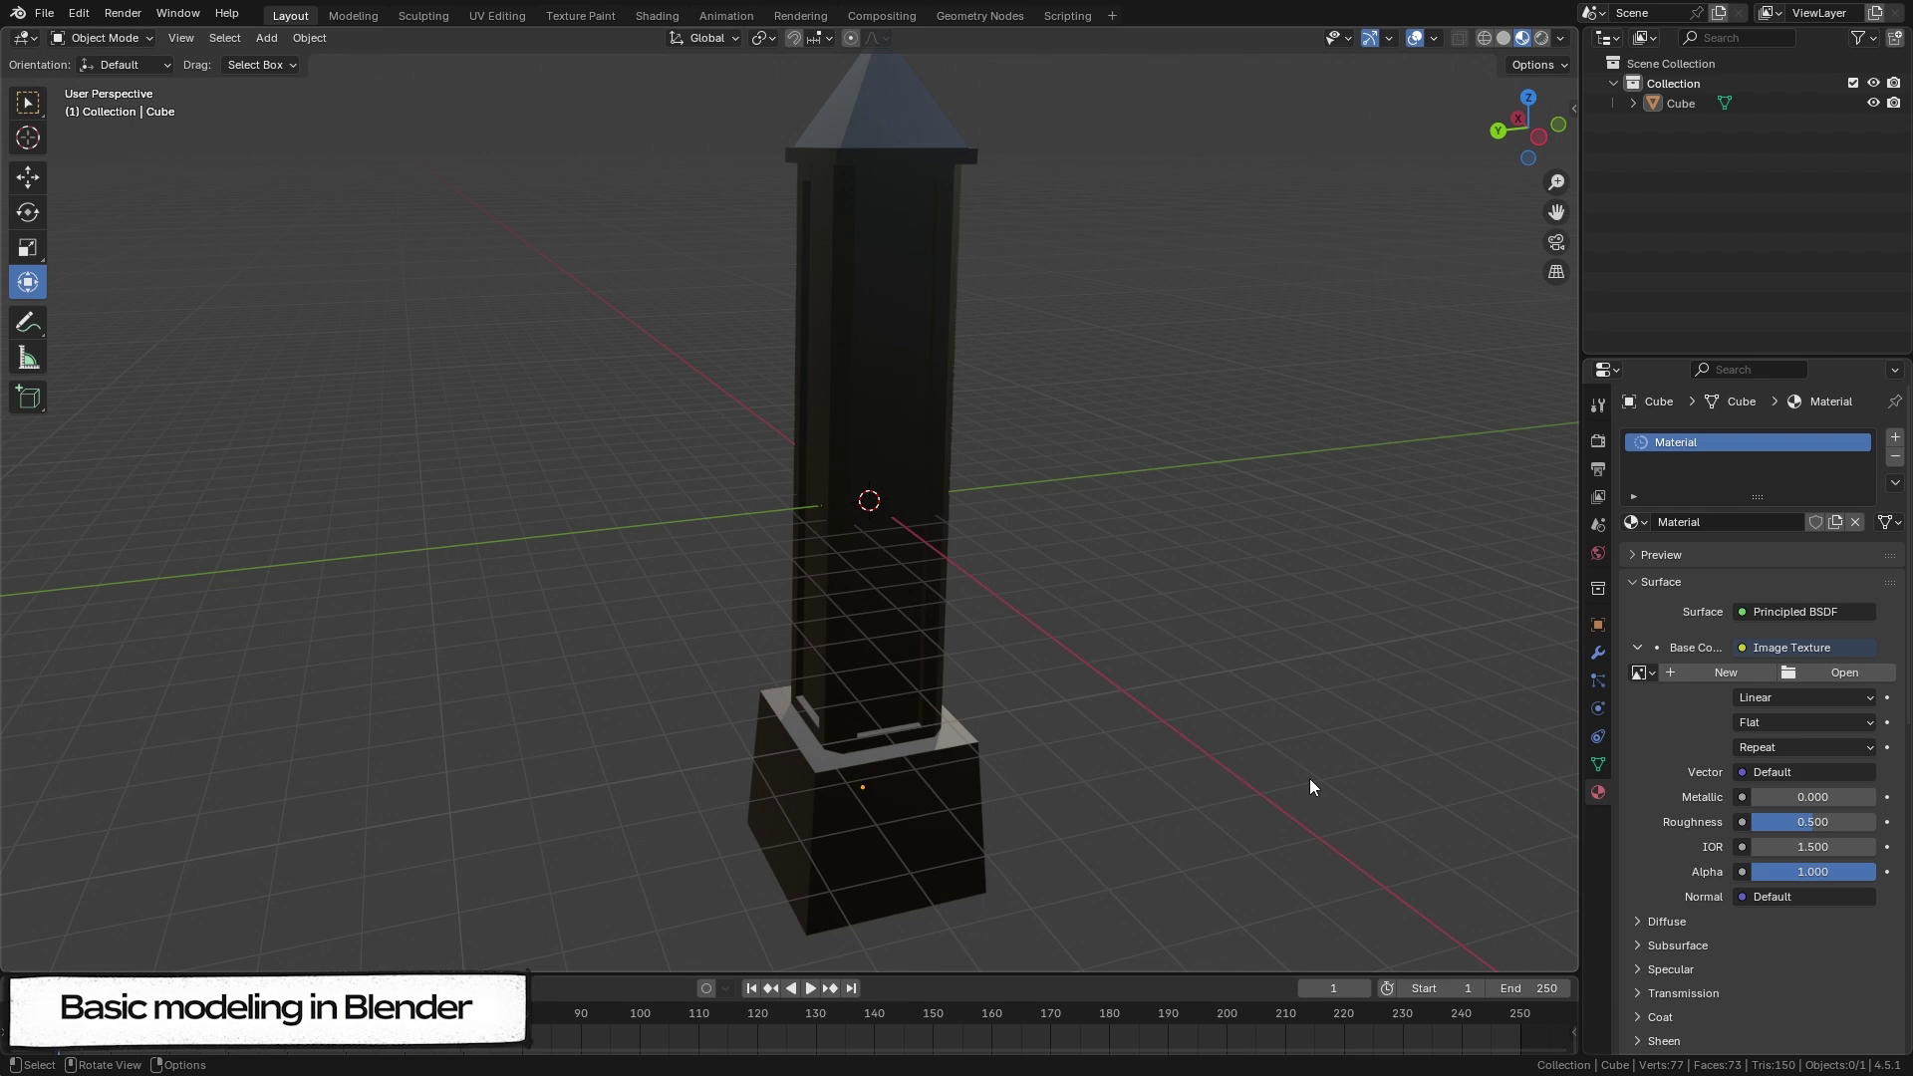
pyautogui.click(1844, 672)
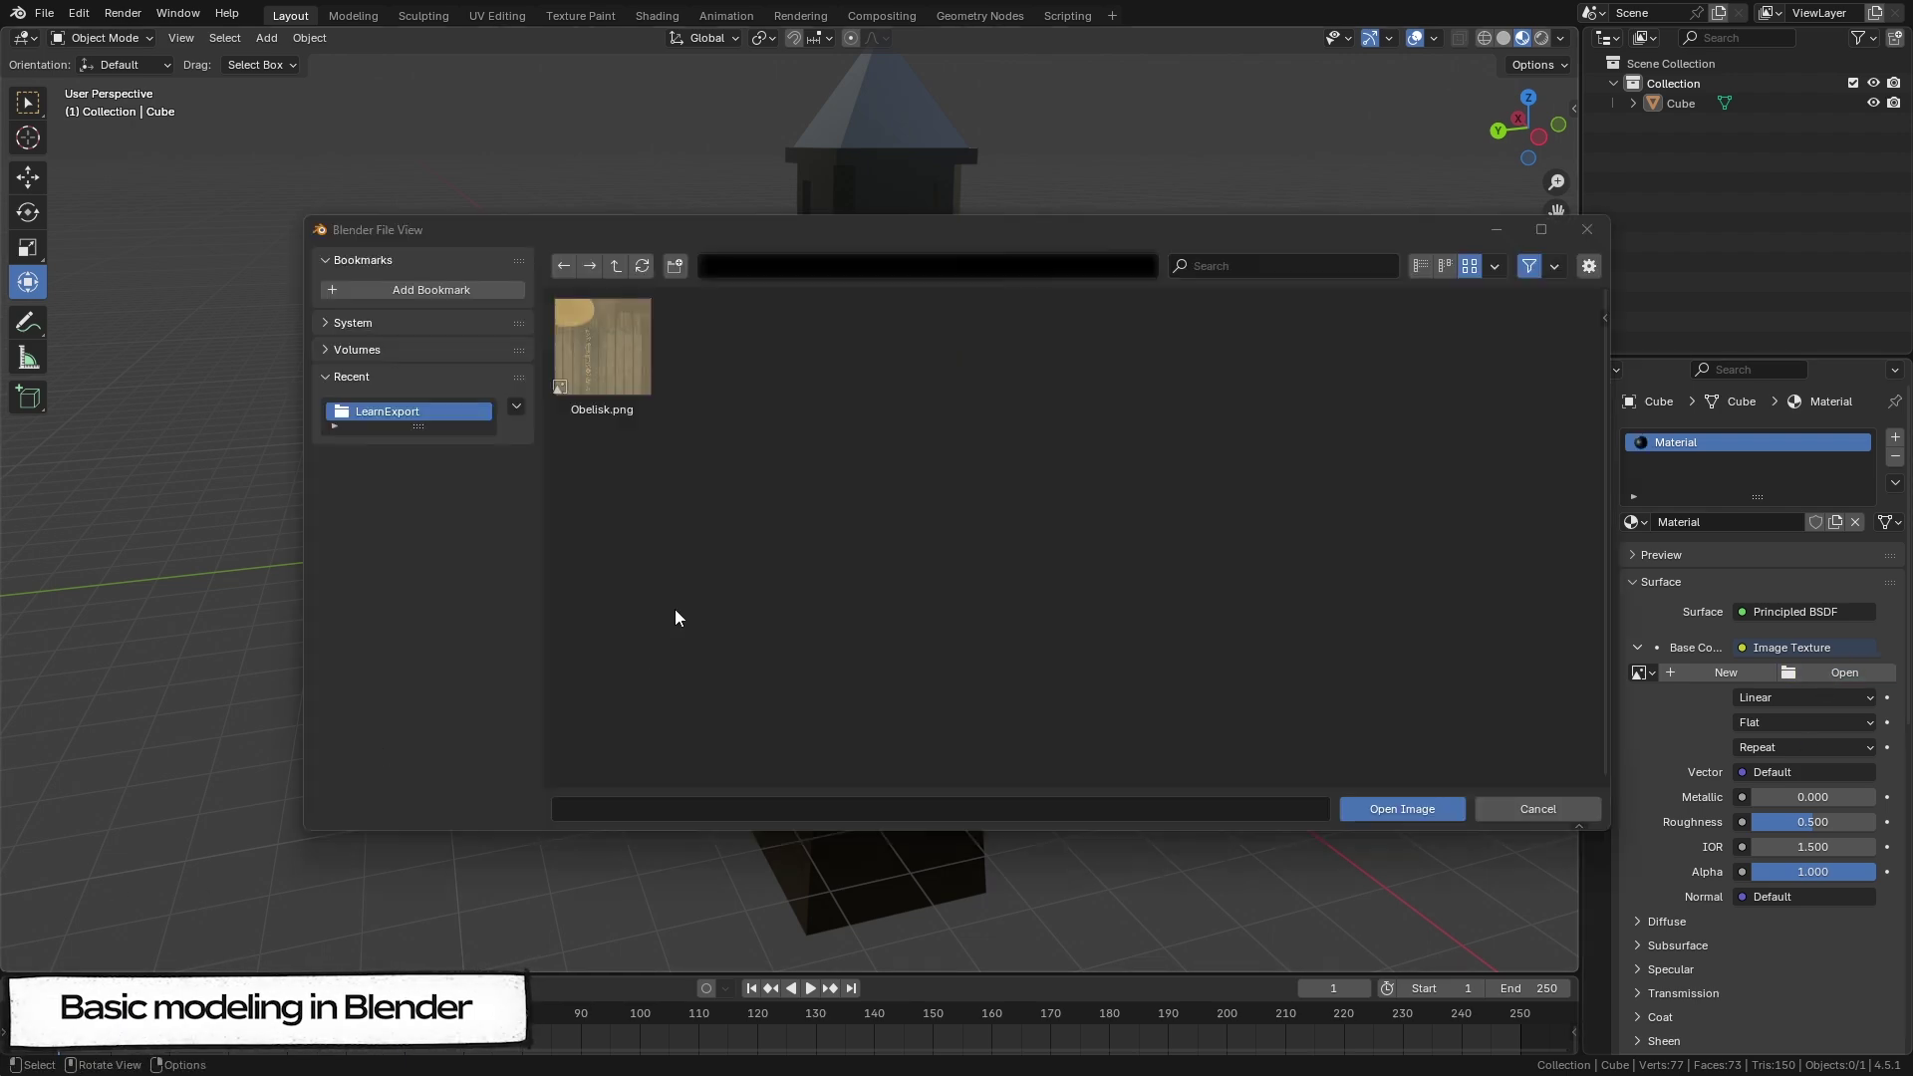
pyautogui.click(602, 354)
pyautogui.click(1420, 815)
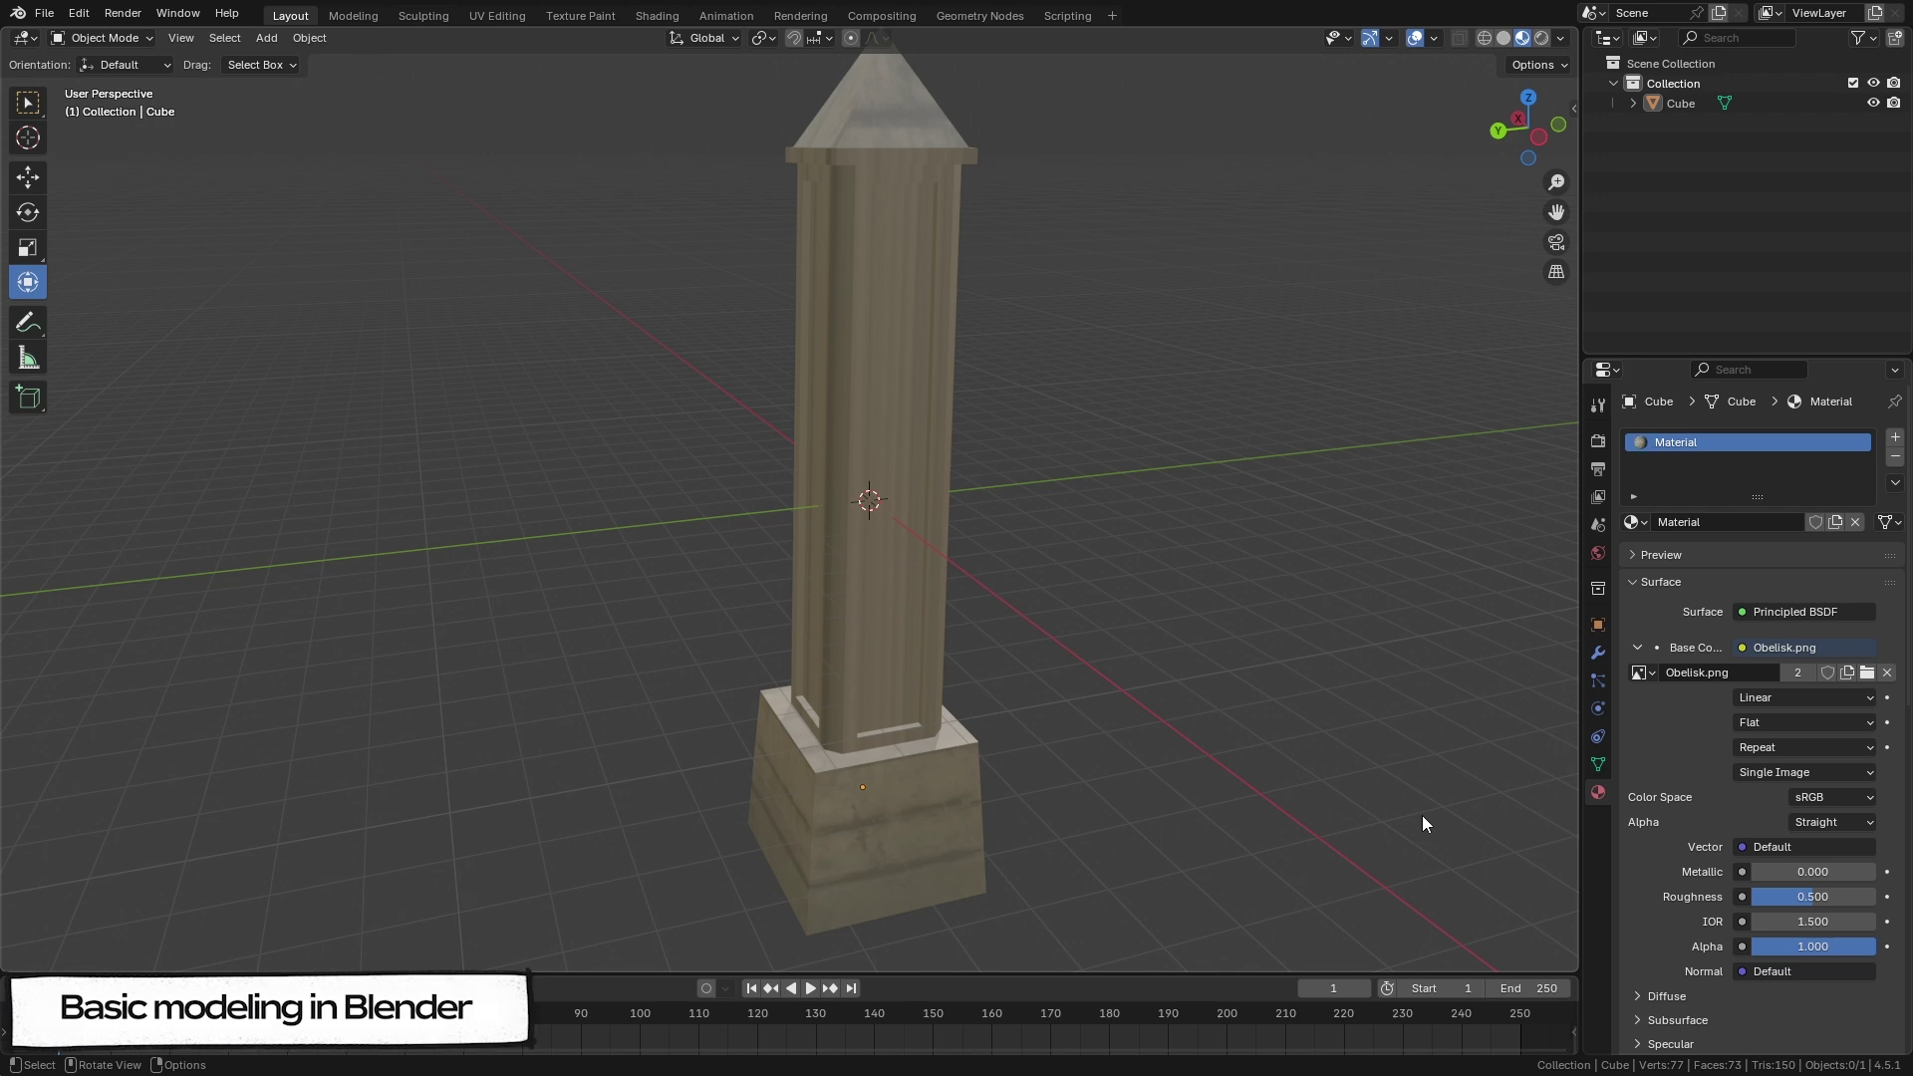
# Step: Switch to the UV Editing workspace, frame the whole obelisk and display it with its texture in Material Preview shading
pyautogui.click(497, 16)
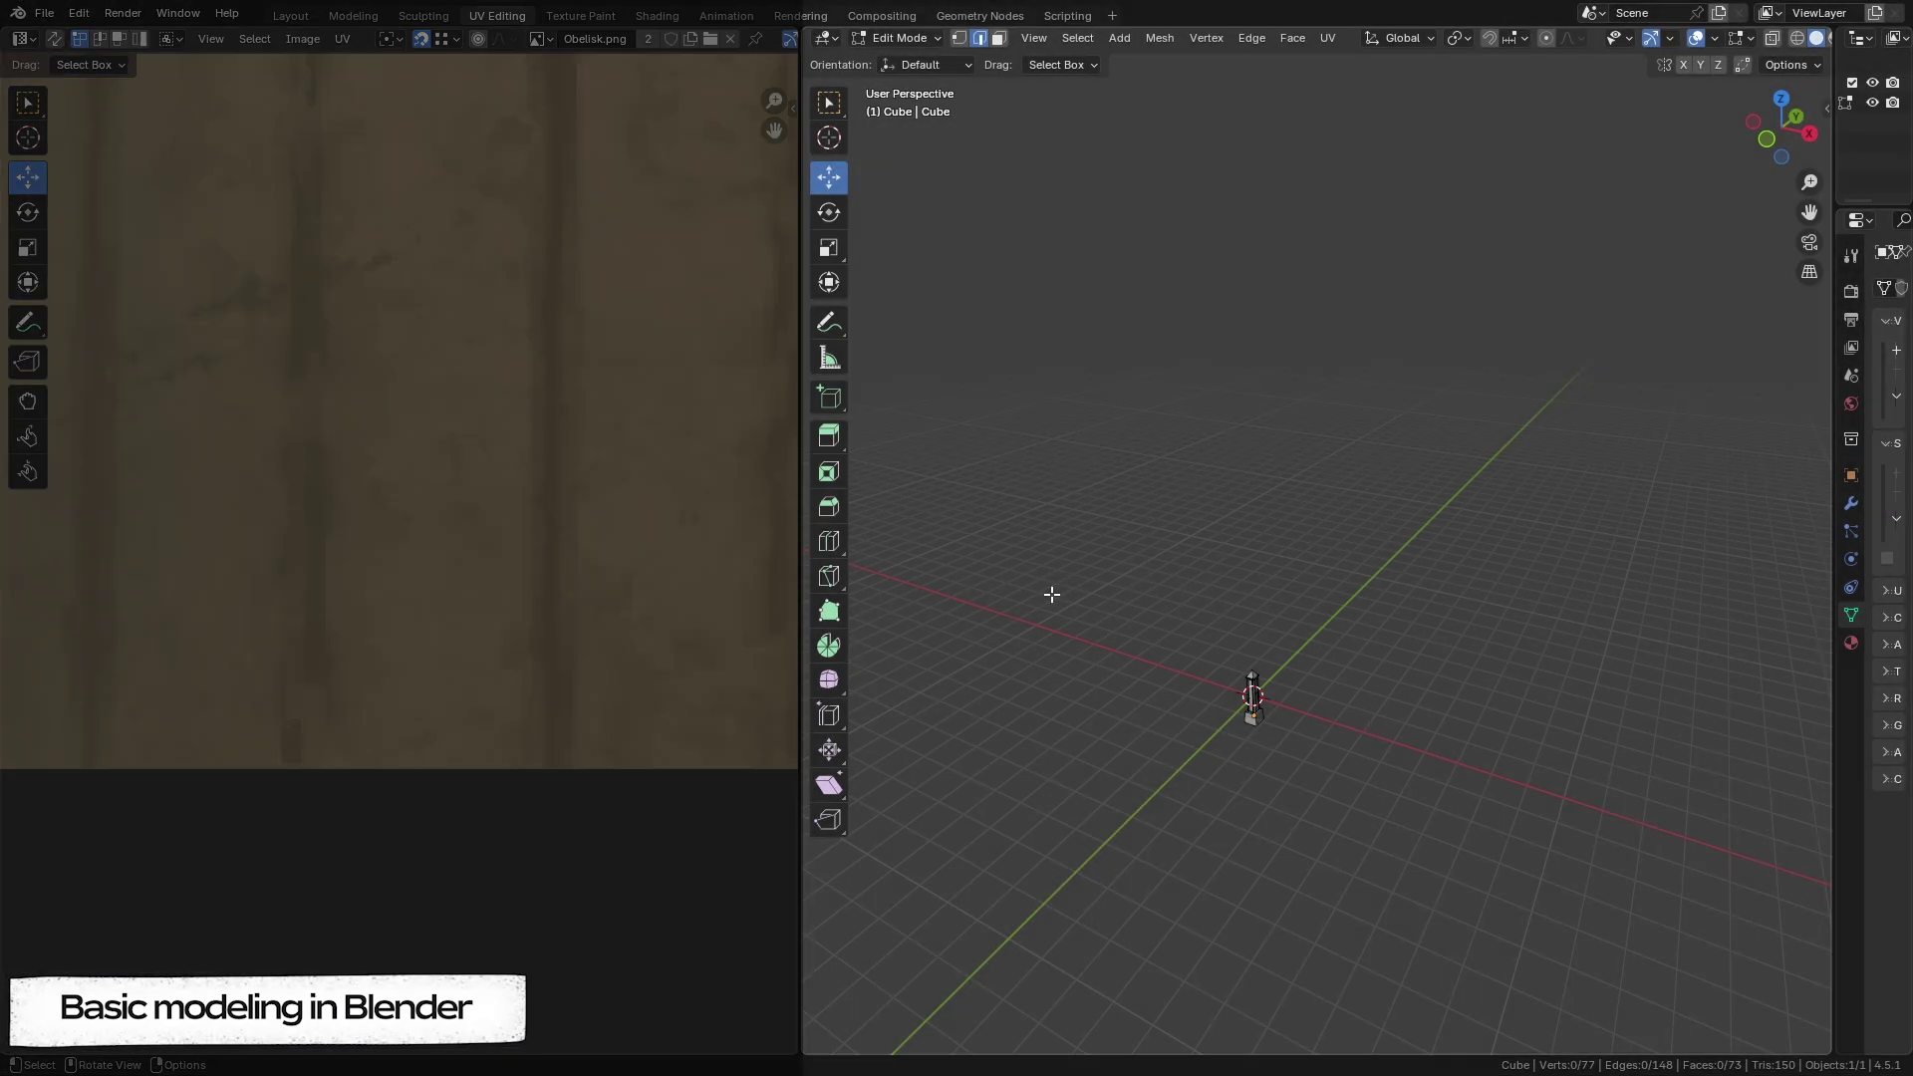
pyautogui.press('a')
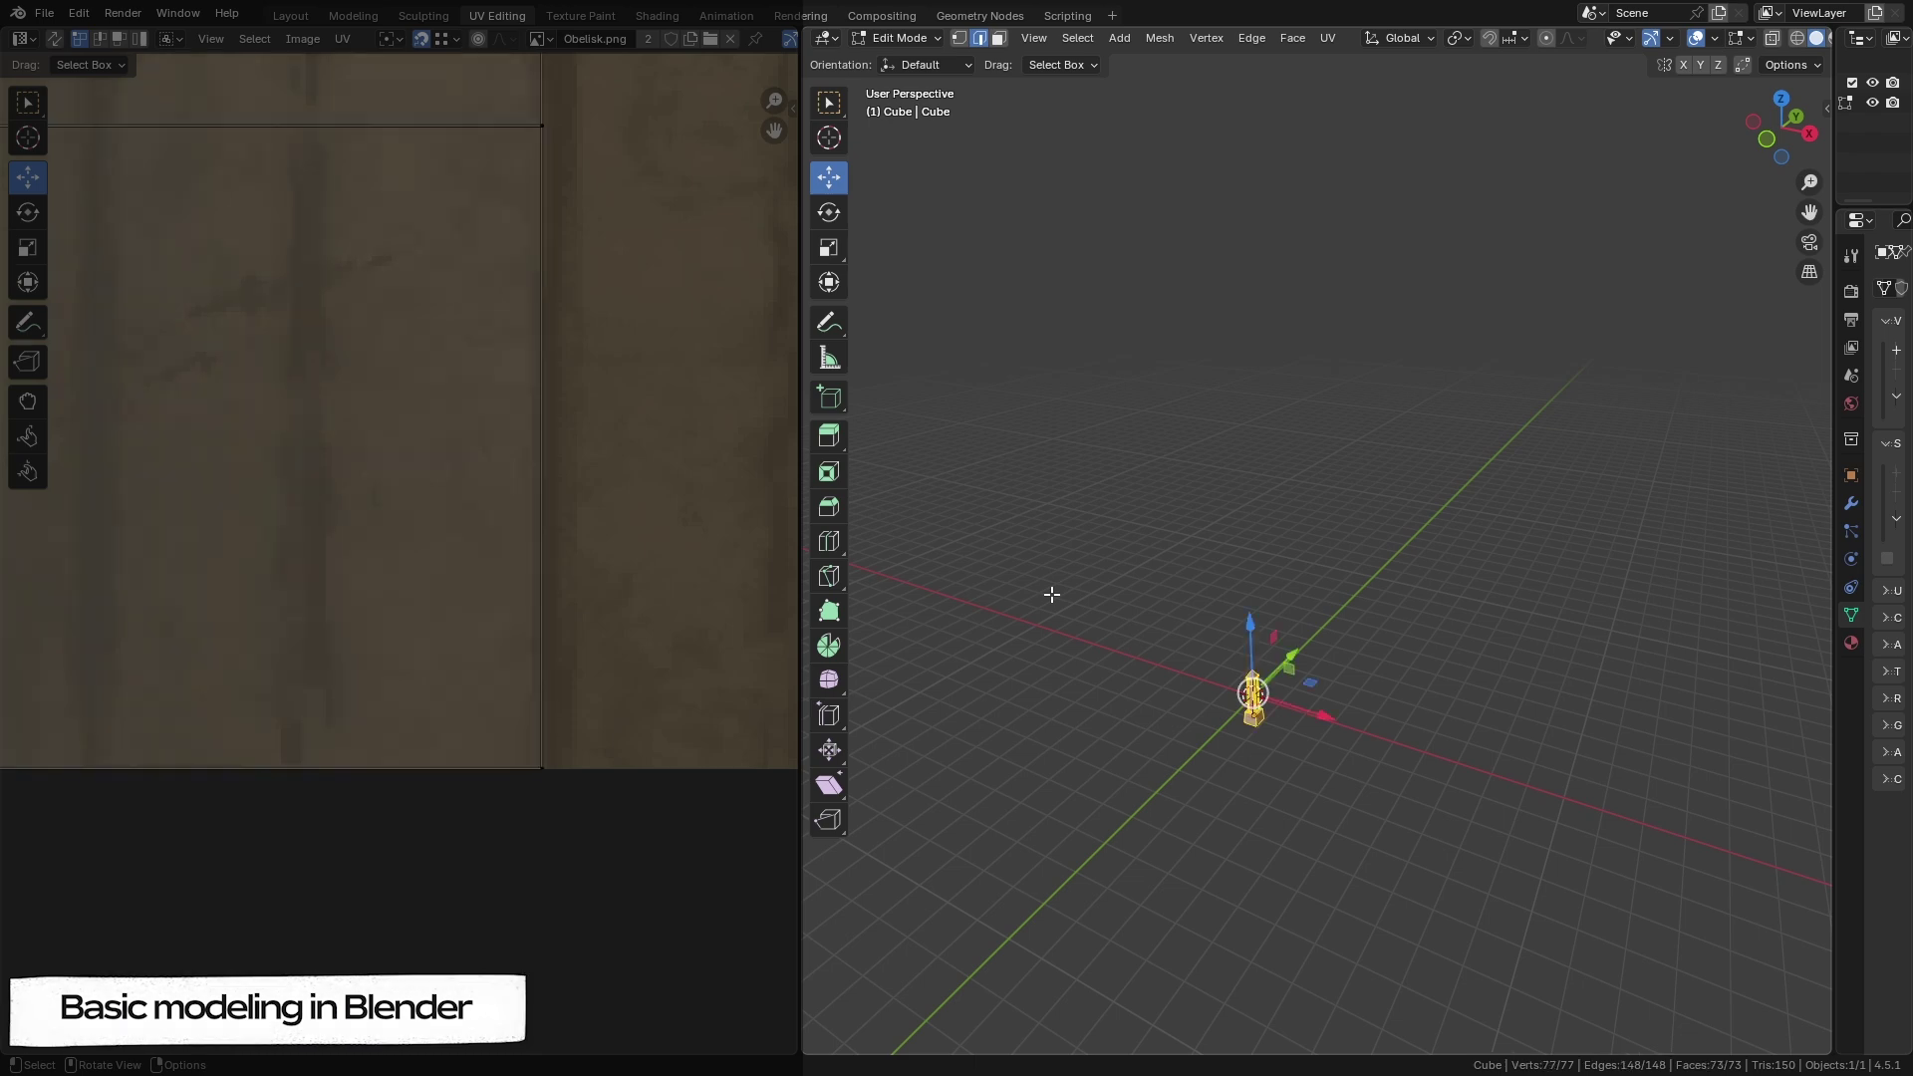
pyautogui.press('KP_Decimal')
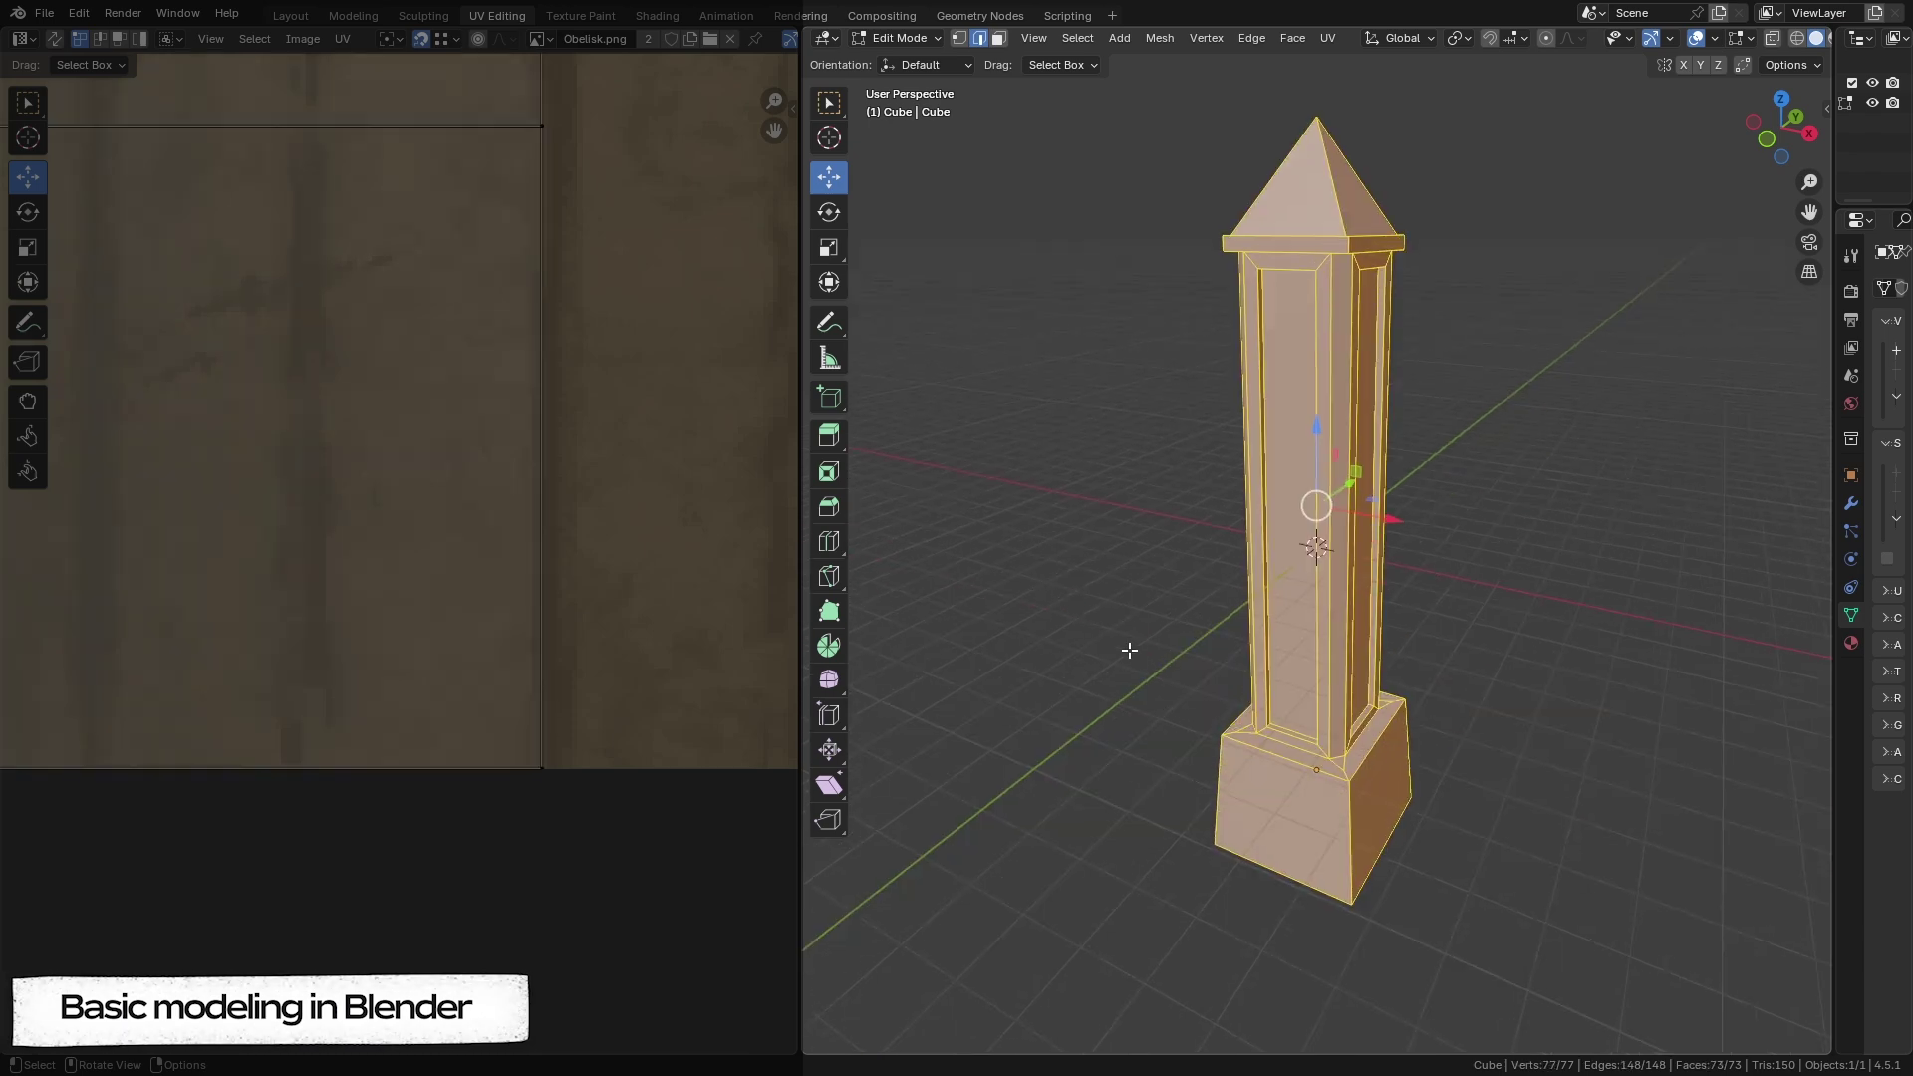
pyautogui.press('z')
pyautogui.press('2')
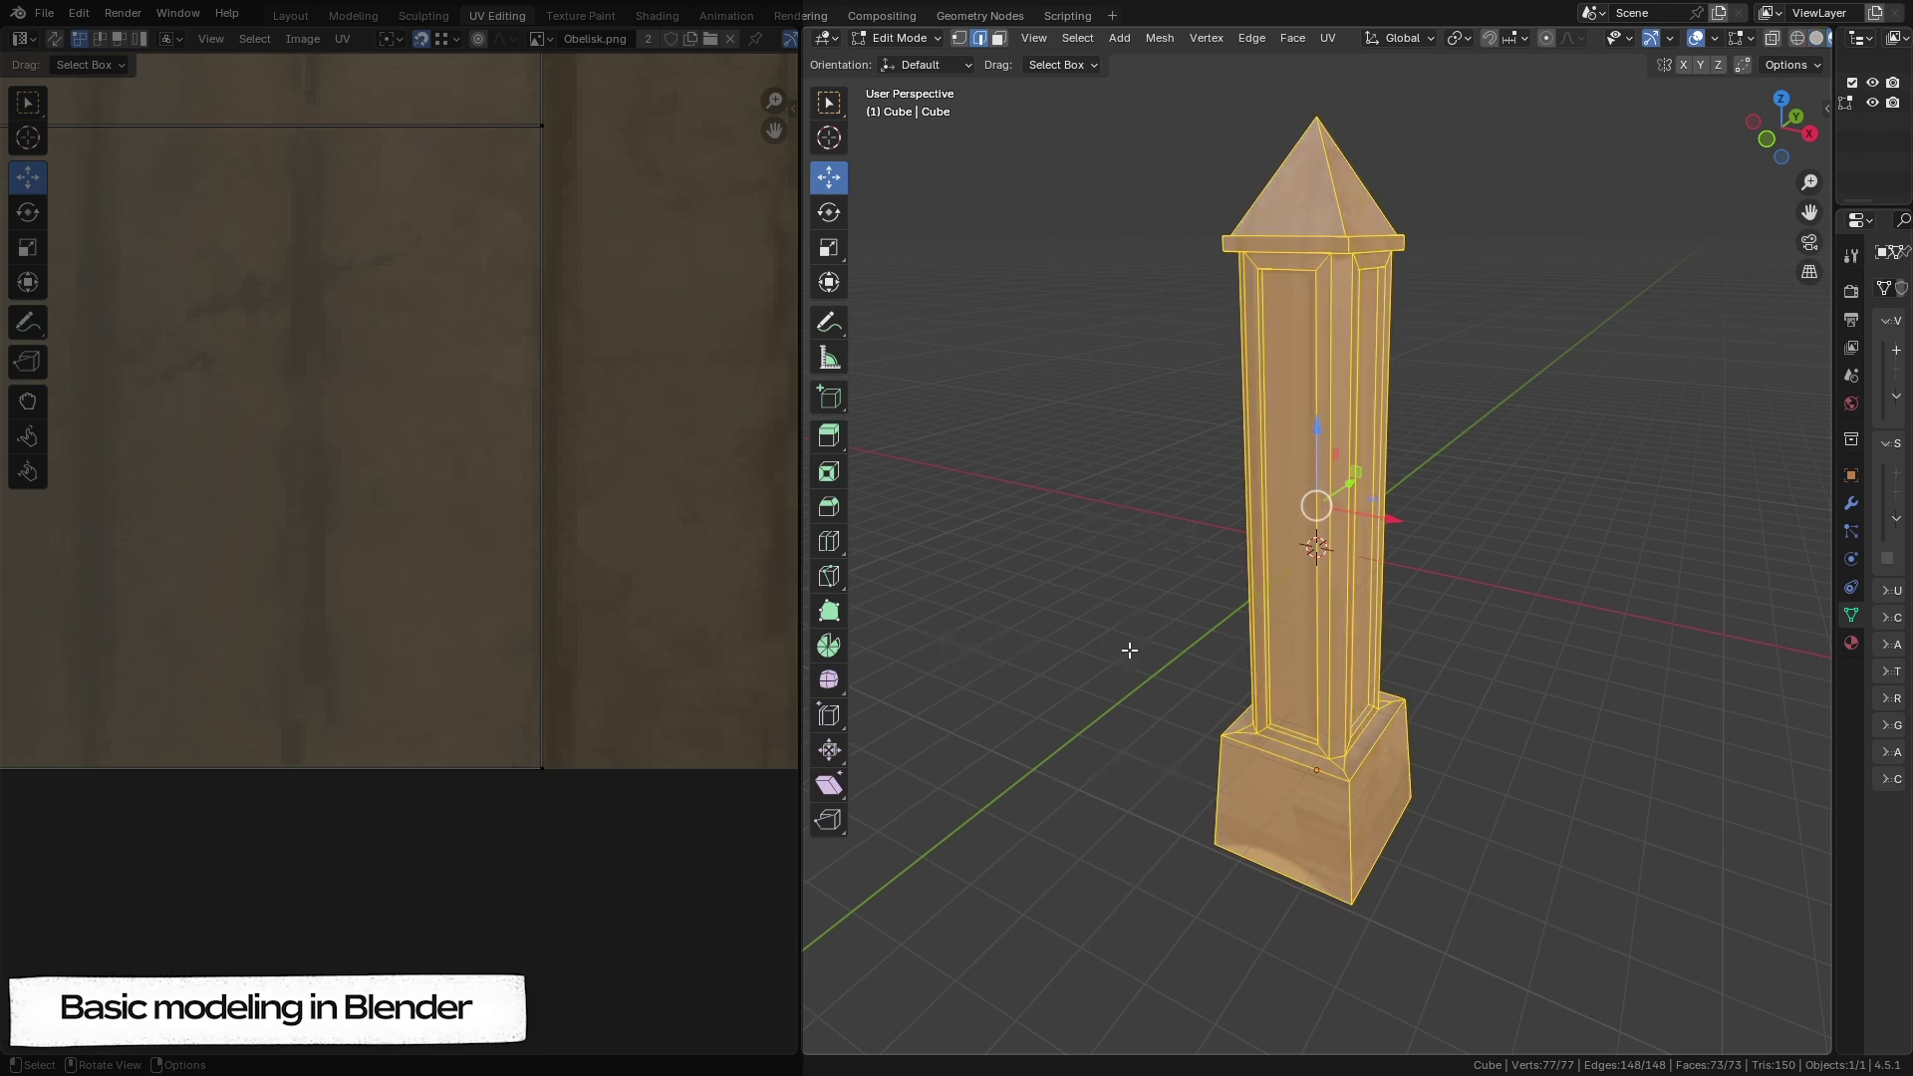
pyautogui.hotkey('alt', 'a')
# Step: Select one recessed panel face of the shaft and unwrap it with the Conformal method
pyautogui.moveTo(1129, 649); pyautogui.dragTo(1071, 641, button='middle')
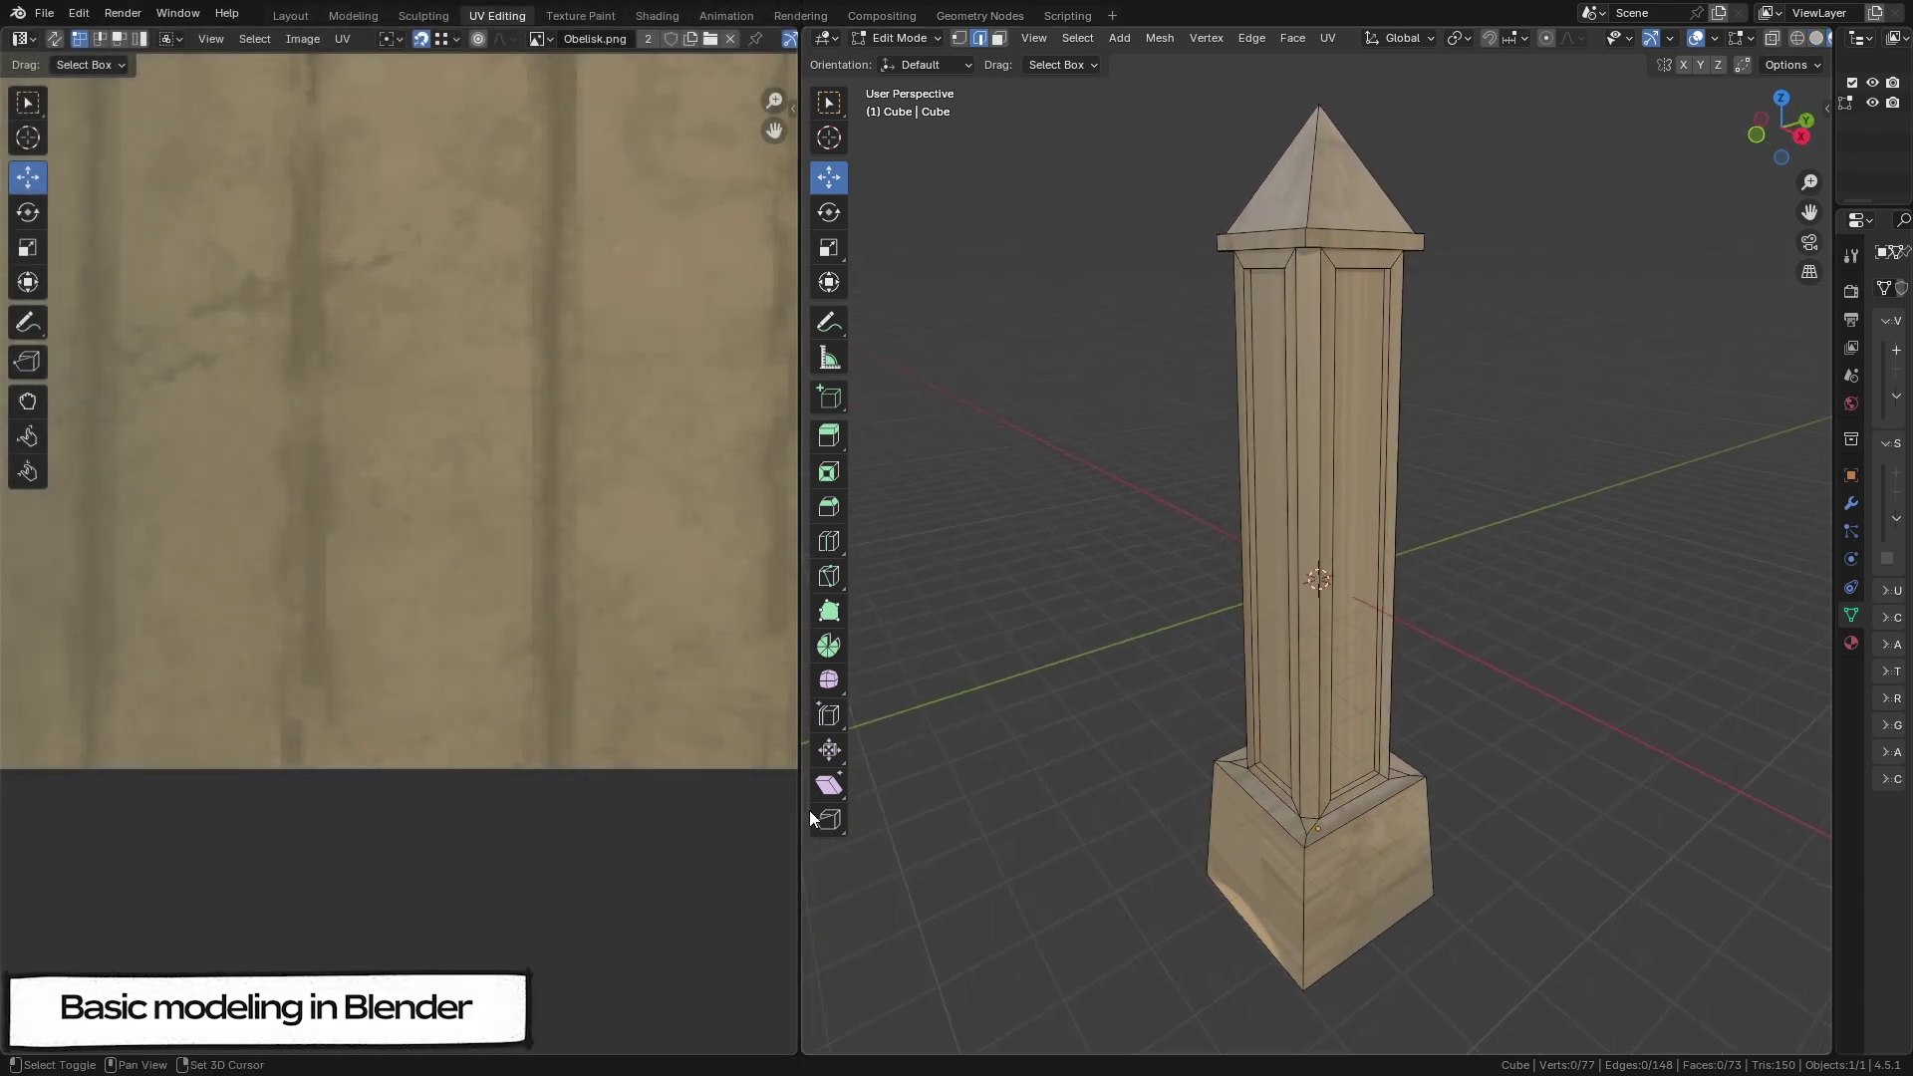
pyautogui.keyDown('shift'); pyautogui.moveTo(1116, 702); pyautogui.dragTo(1003, 645, button='middle'); pyautogui.keyUp('shift')
pyautogui.scroll(1, 1272, 385)
pyautogui.press('3')
pyautogui.click(1196, 351)
pyautogui.rightClick(1010, 554)
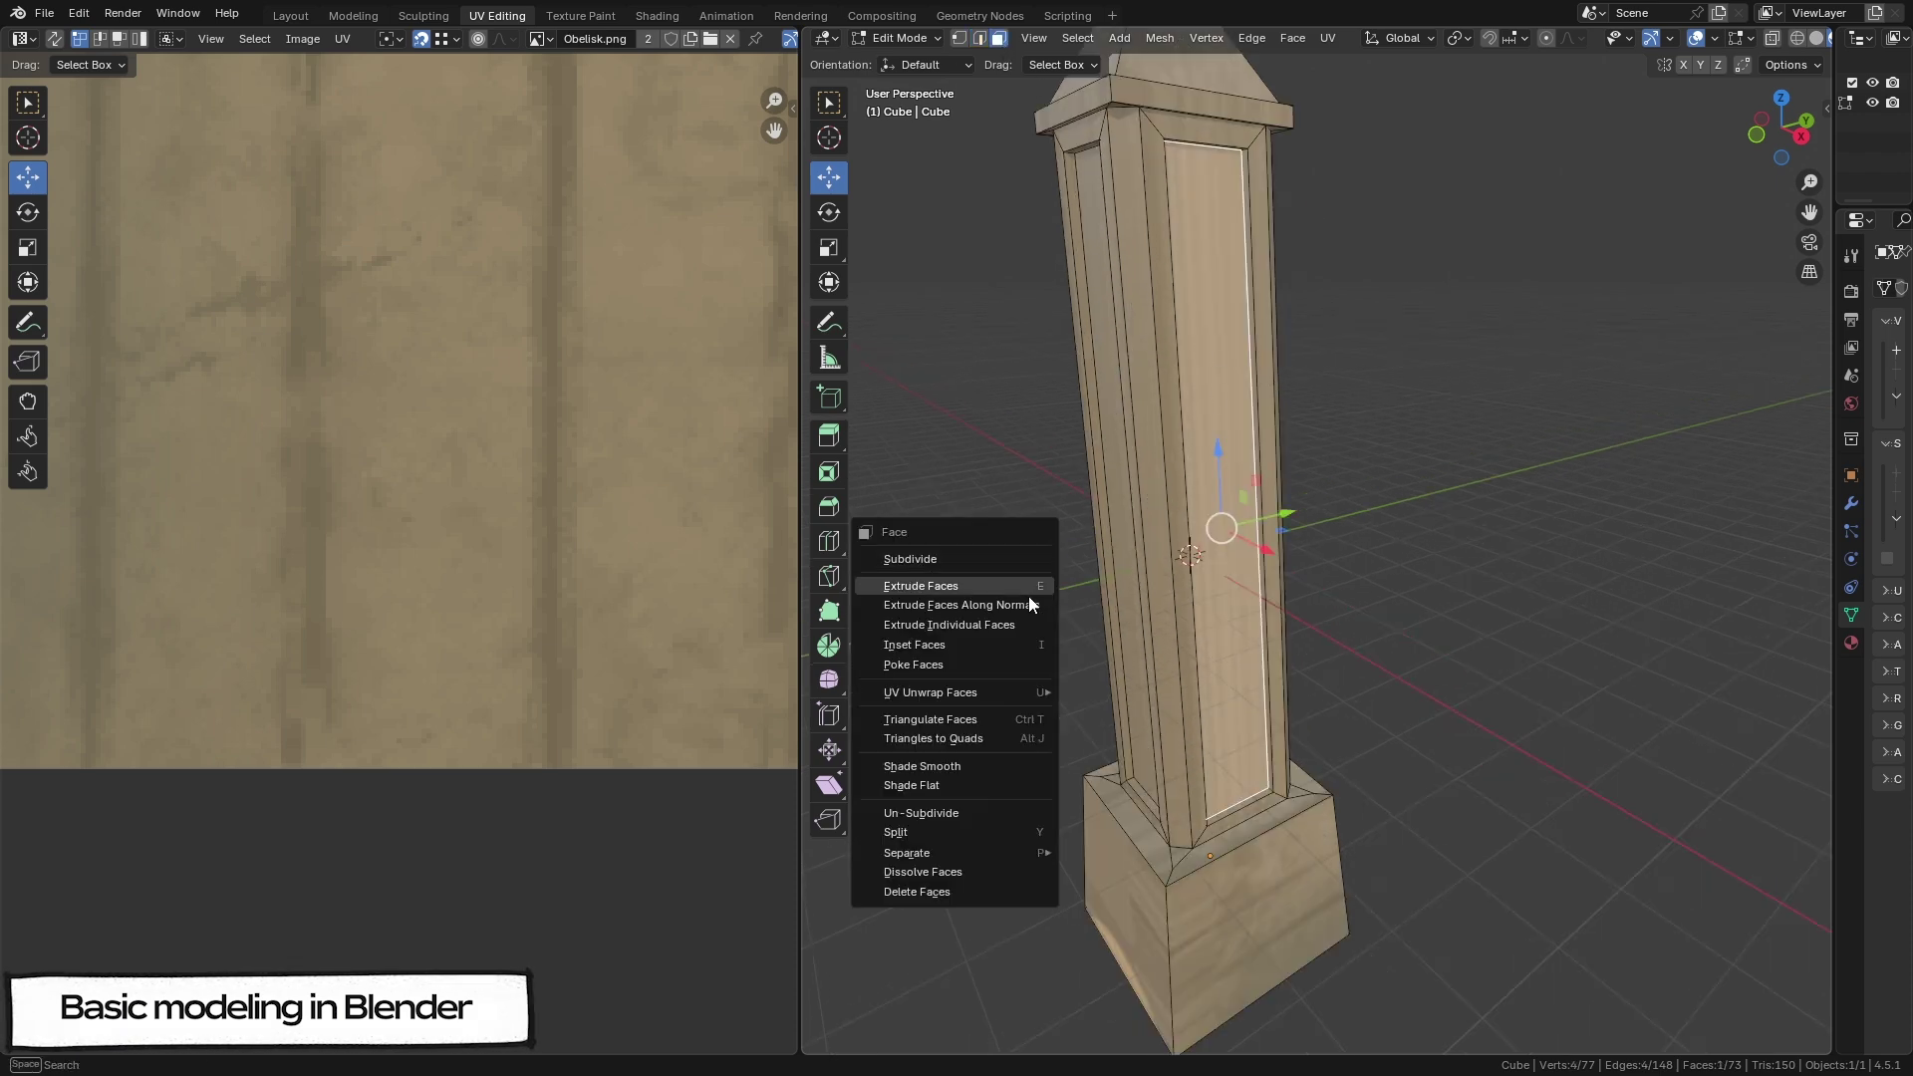
pyautogui.moveTo(1007, 692)
pyautogui.click(1089, 703)
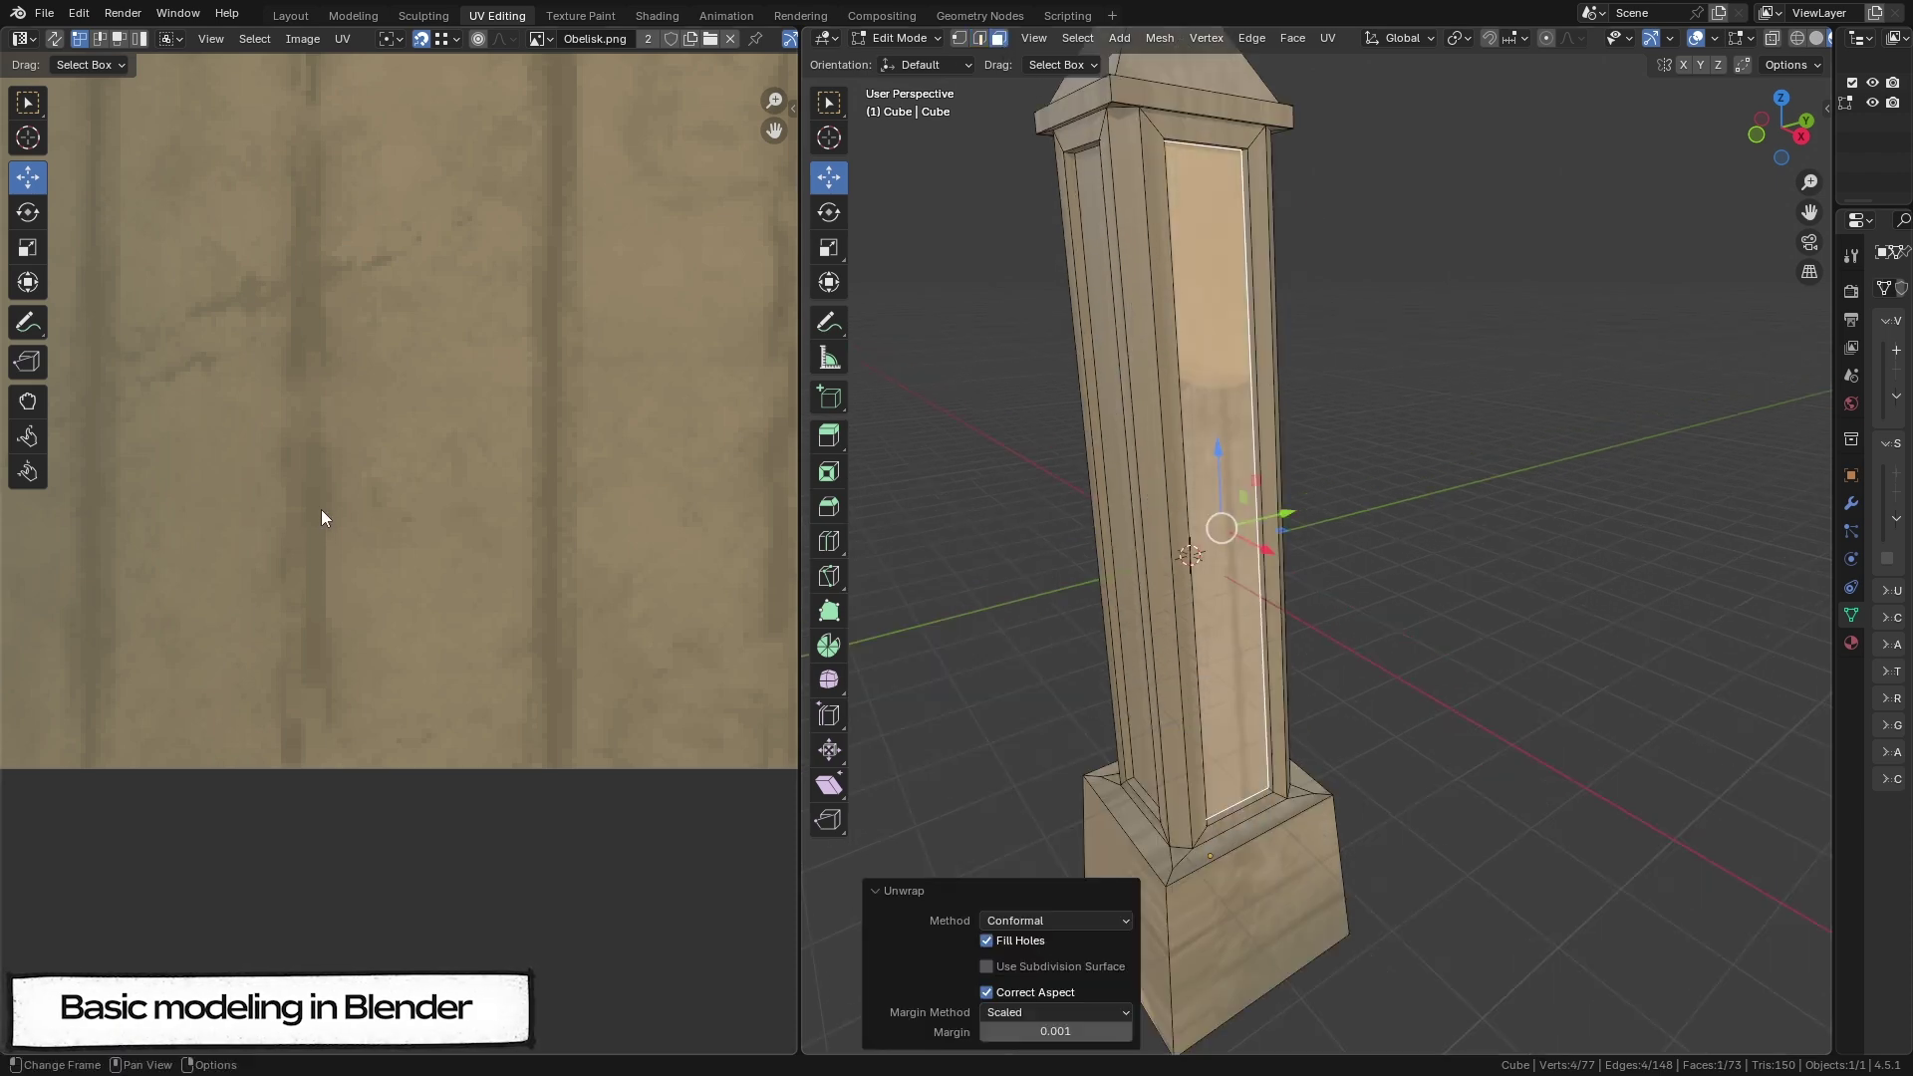
# Step: Move the panel's UV island onto the glyph column in the texture
pyautogui.scroll(-10, 329, 534)
pyautogui.scroll(4, 243, 506)
pyautogui.moveTo(932, 520); pyautogui.dragTo(819, 517, button='middle')
pyautogui.scroll(2, 386, 440)
pyautogui.moveTo(305, 365); pyautogui.dragTo(362, 484, button='middle')
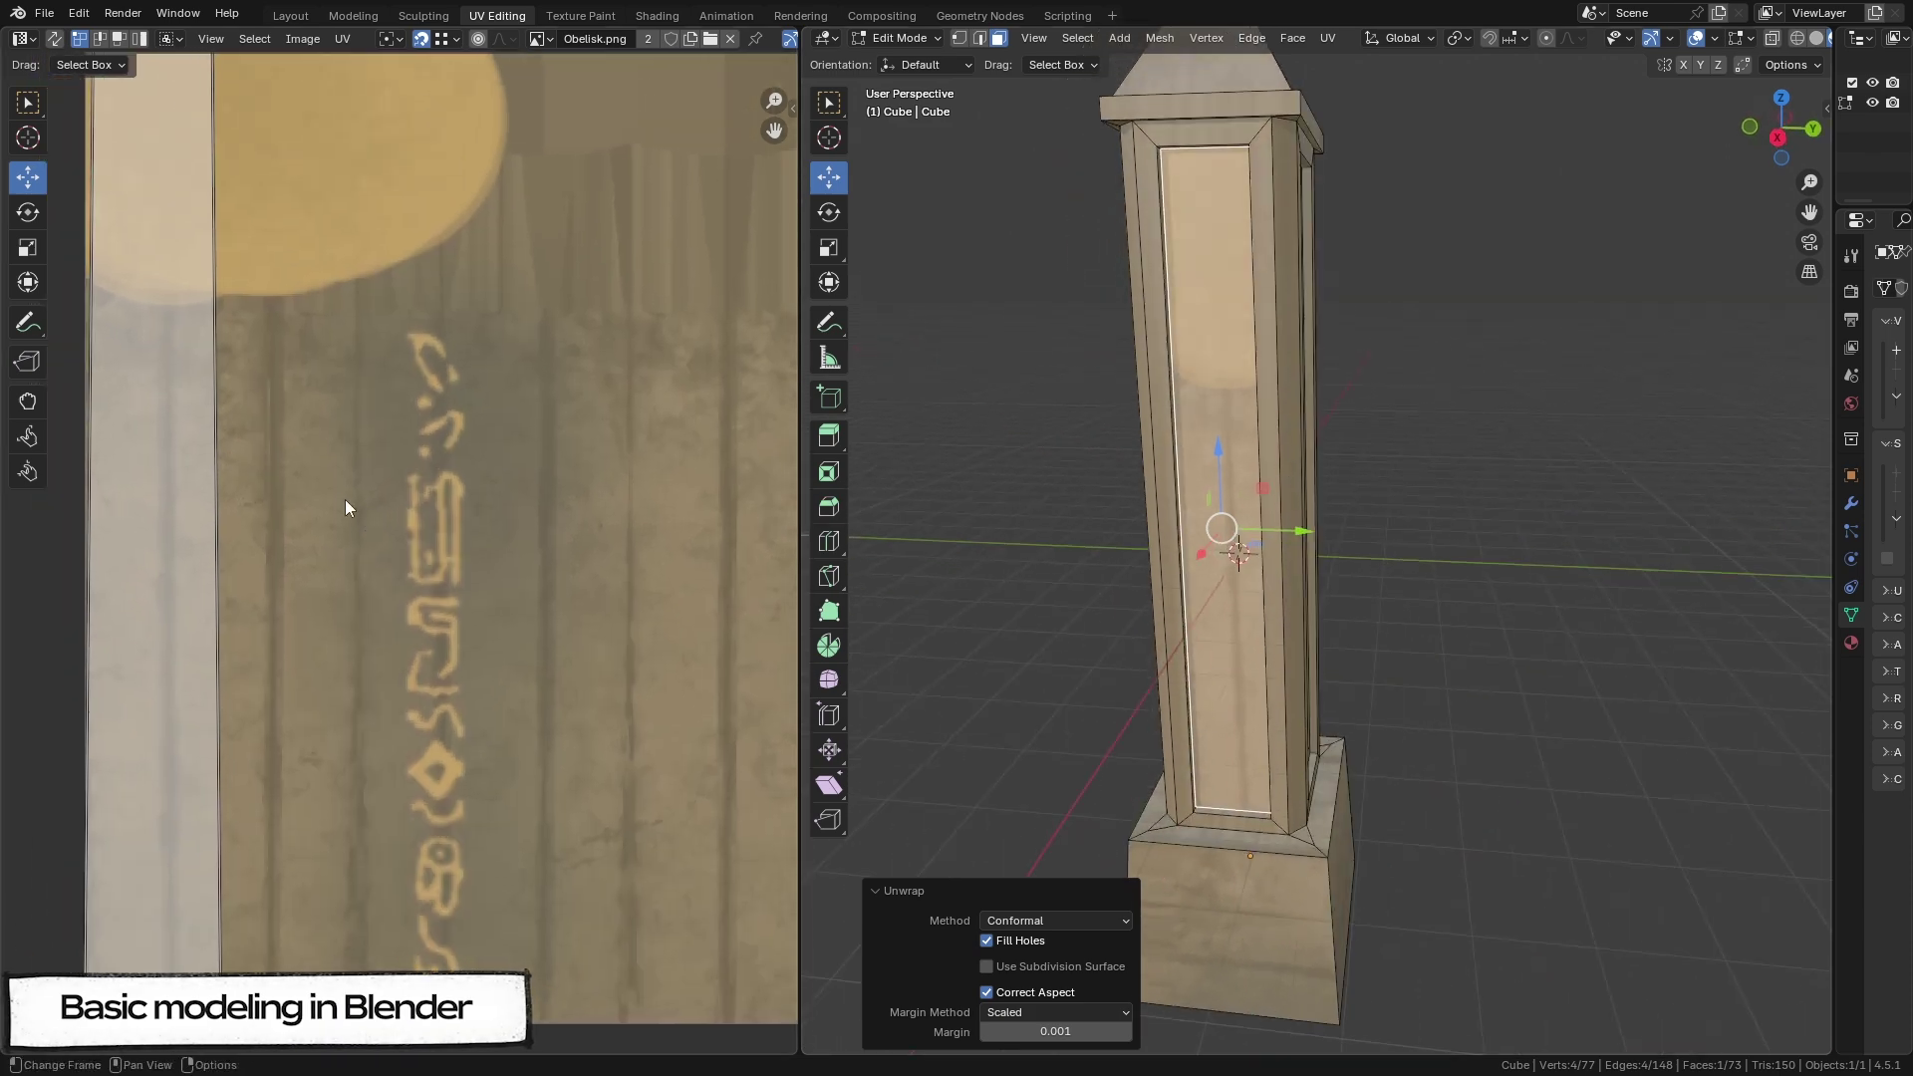
pyautogui.scroll(-1, 338, 496)
pyautogui.press('a')
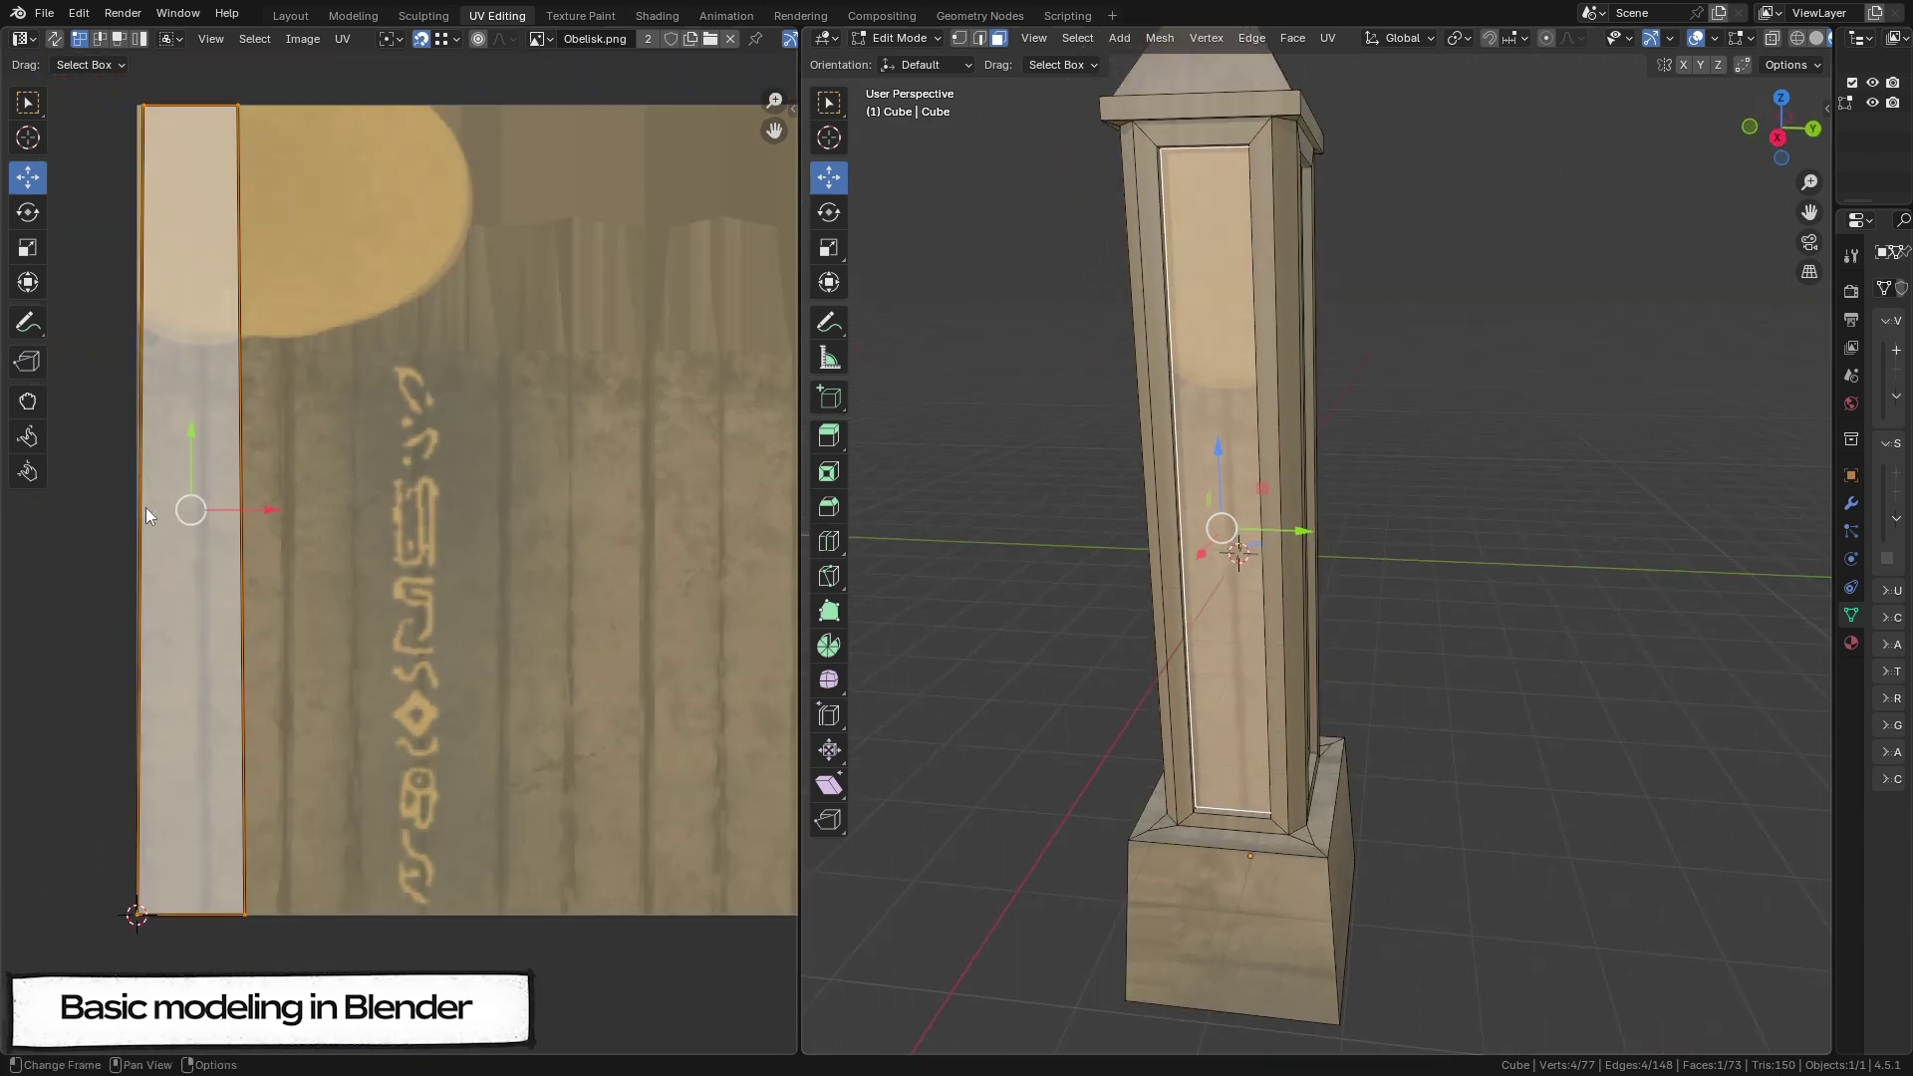
pyautogui.press('g')
pyautogui.moveTo(298, 499); pyautogui.dragTo(356, 628)
pyautogui.click(363, 641)
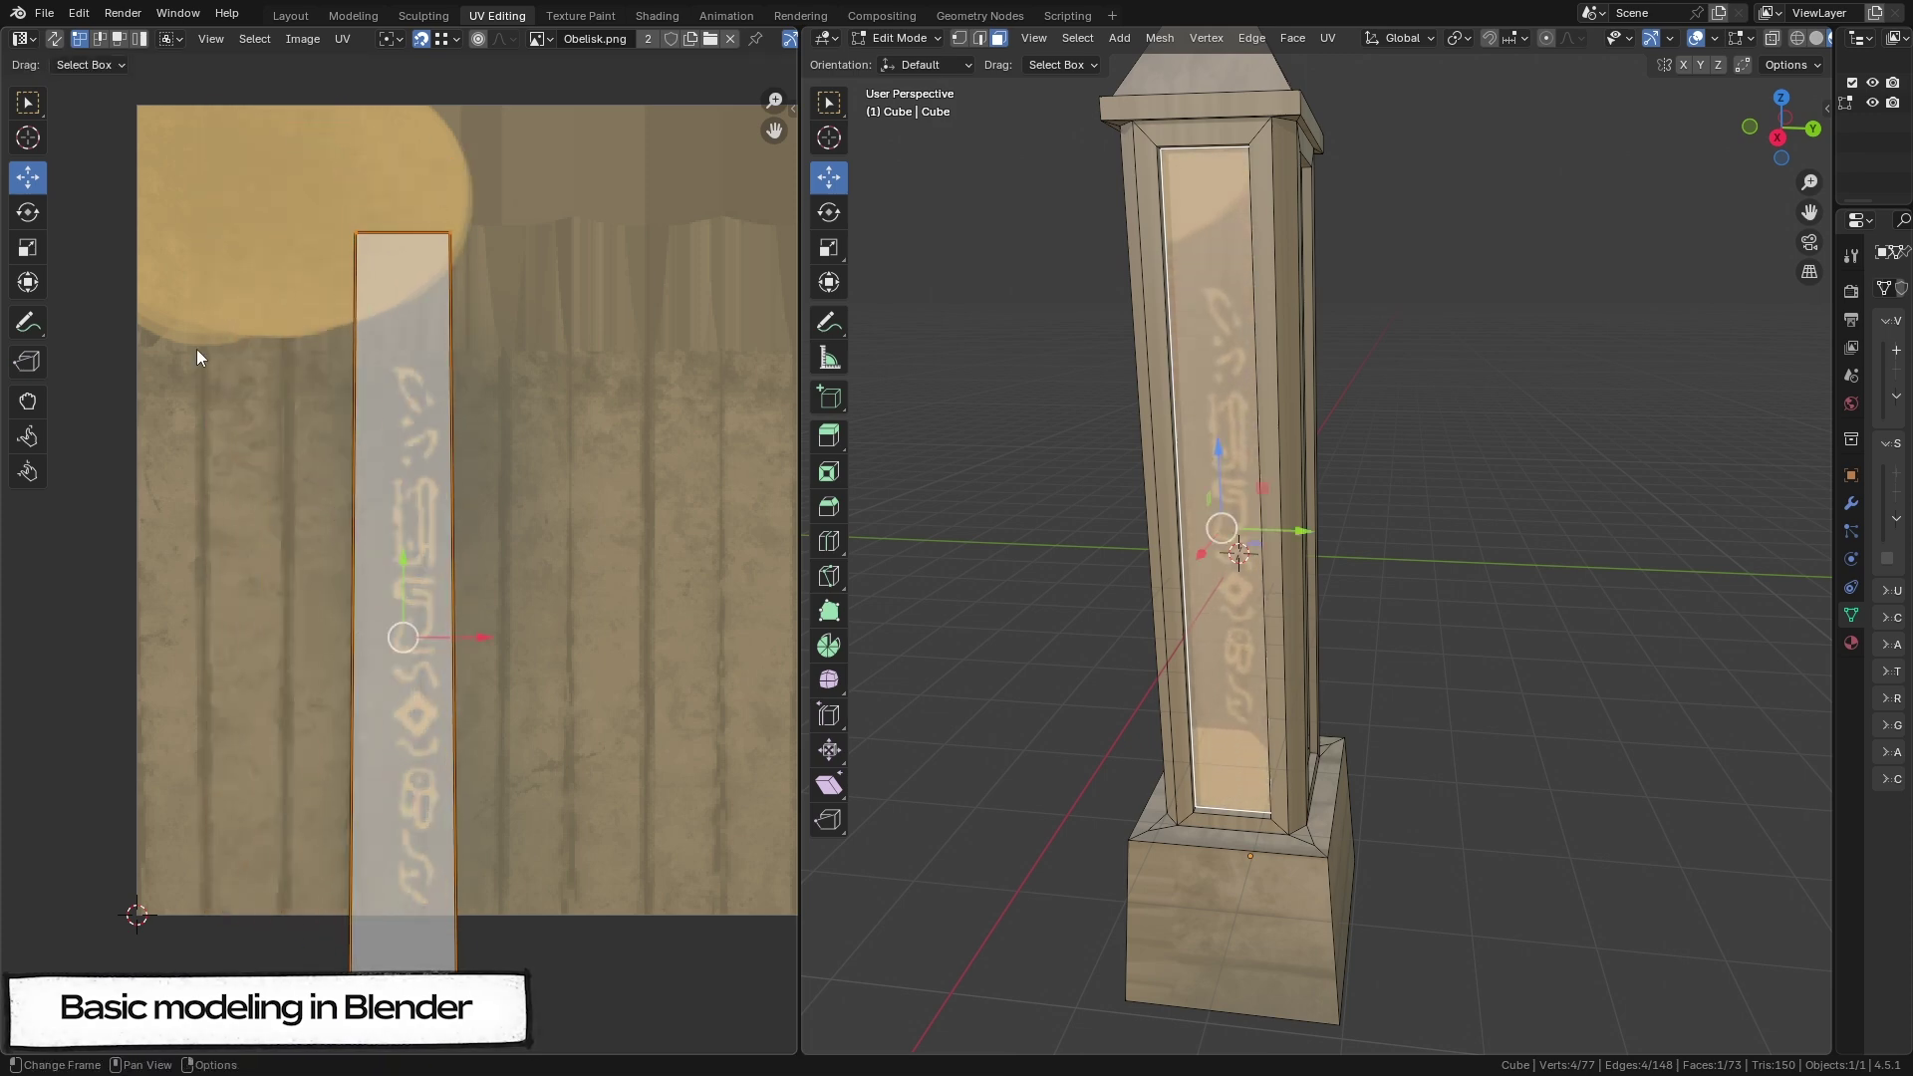
# Step: Scale the panel's UV island to the length of the glyph column and centre it over the glyphs
pyautogui.press('s')
pyautogui.click(277, 471)
pyautogui.press('g')
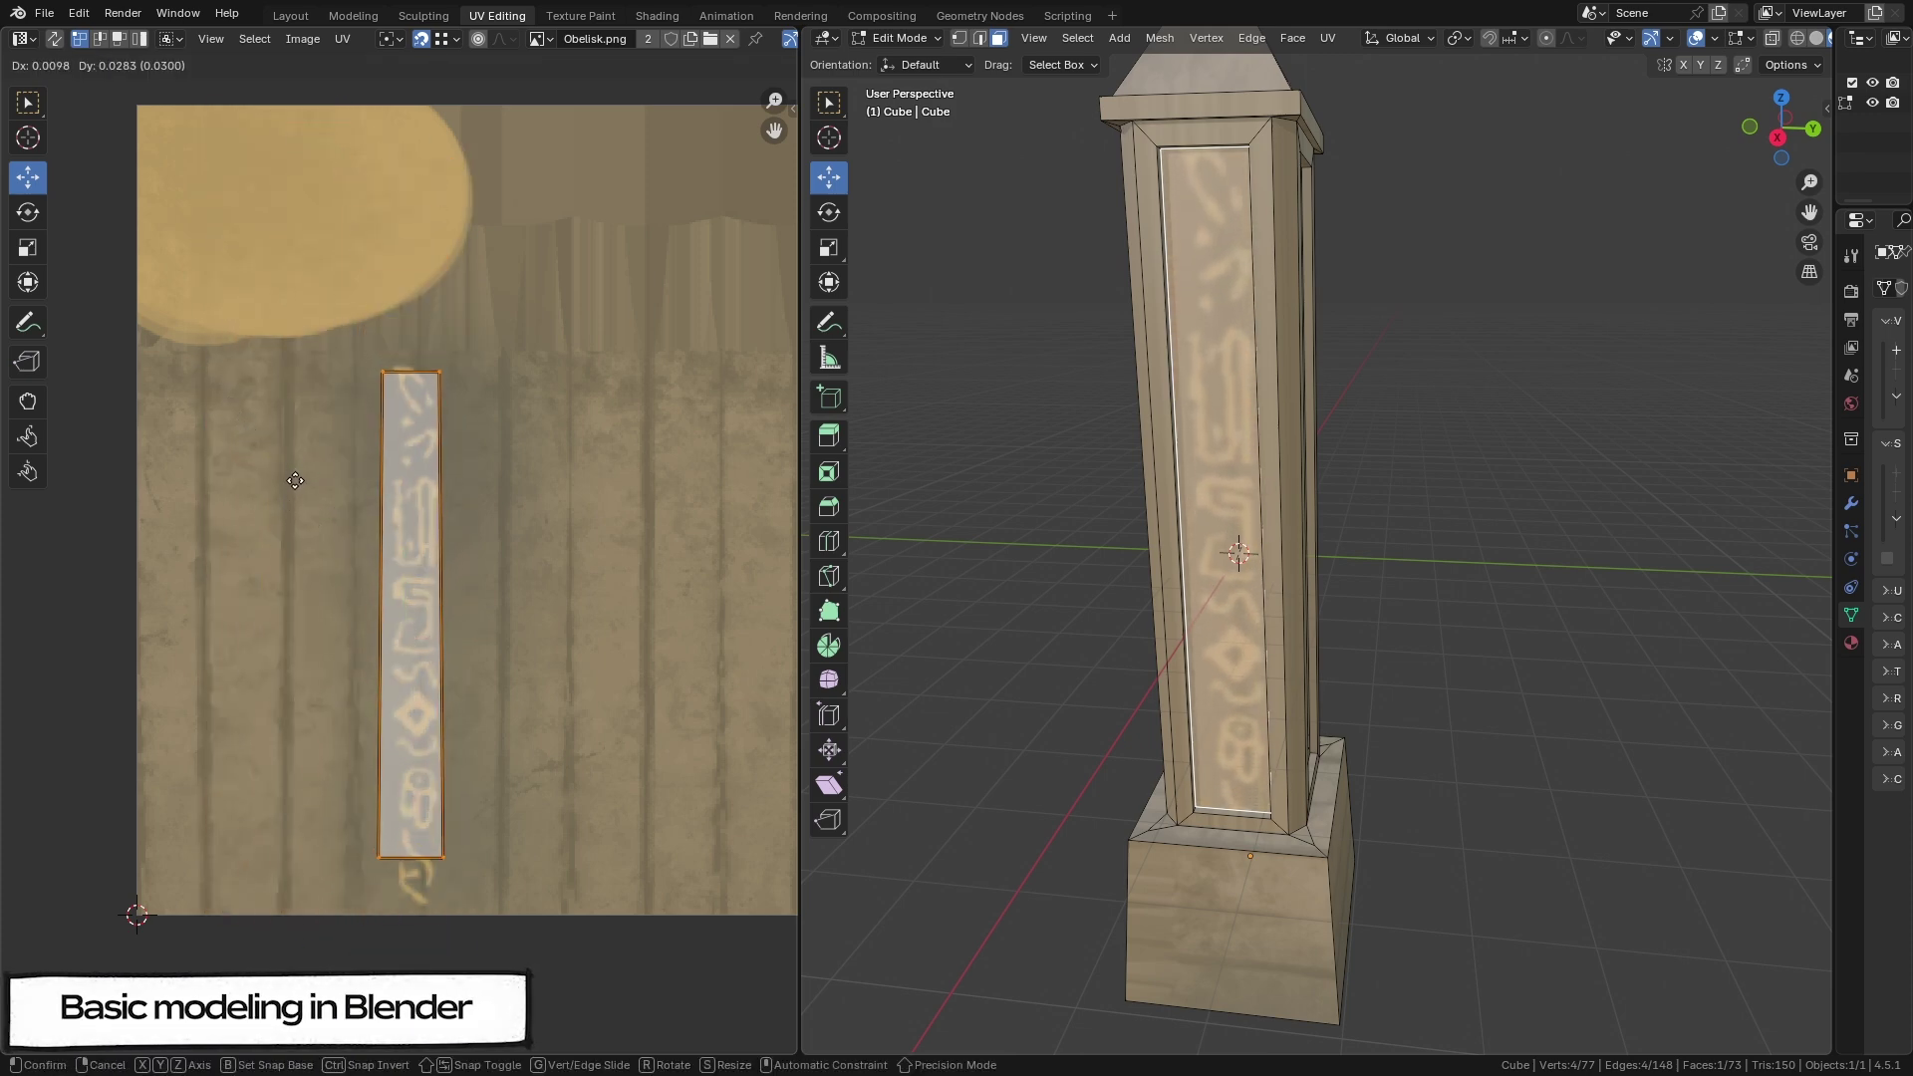
pyautogui.click(289, 481)
pyautogui.press('s')
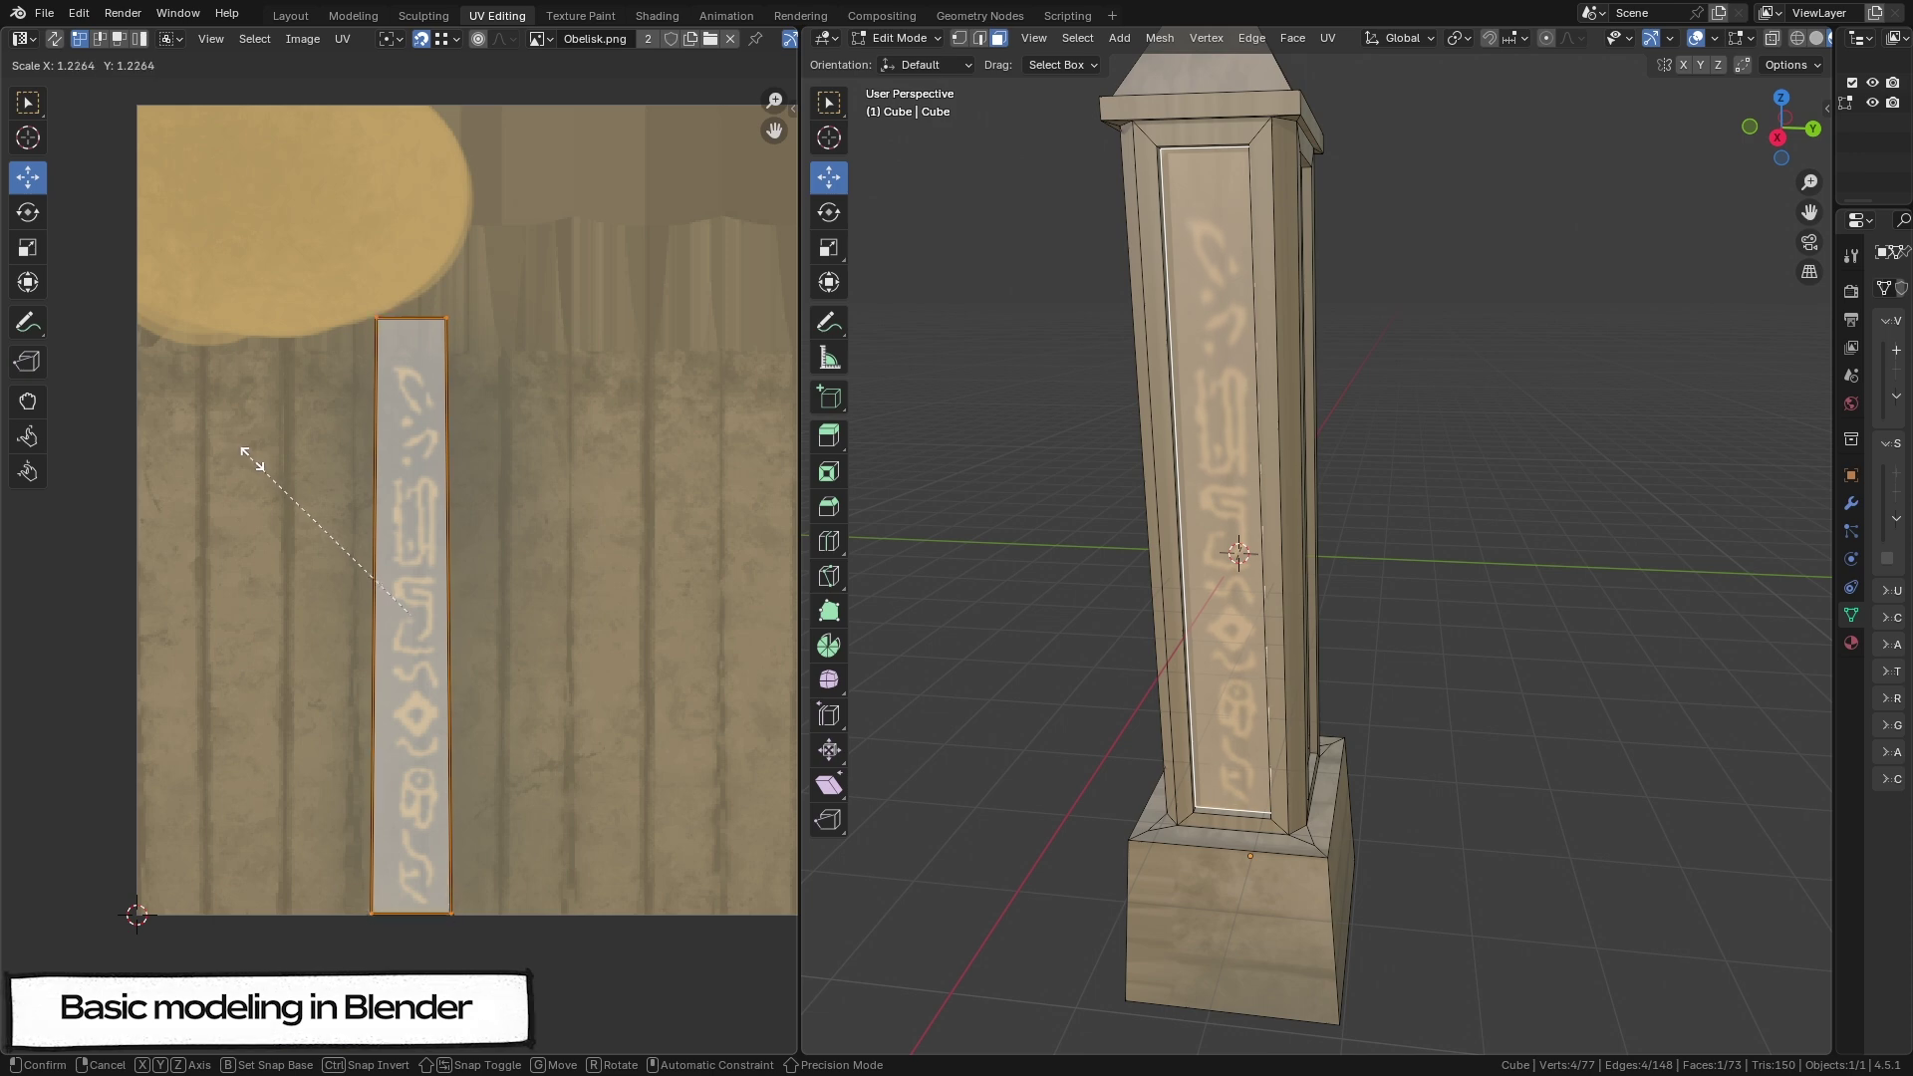
pyautogui.click(251, 468)
pyautogui.press('g')
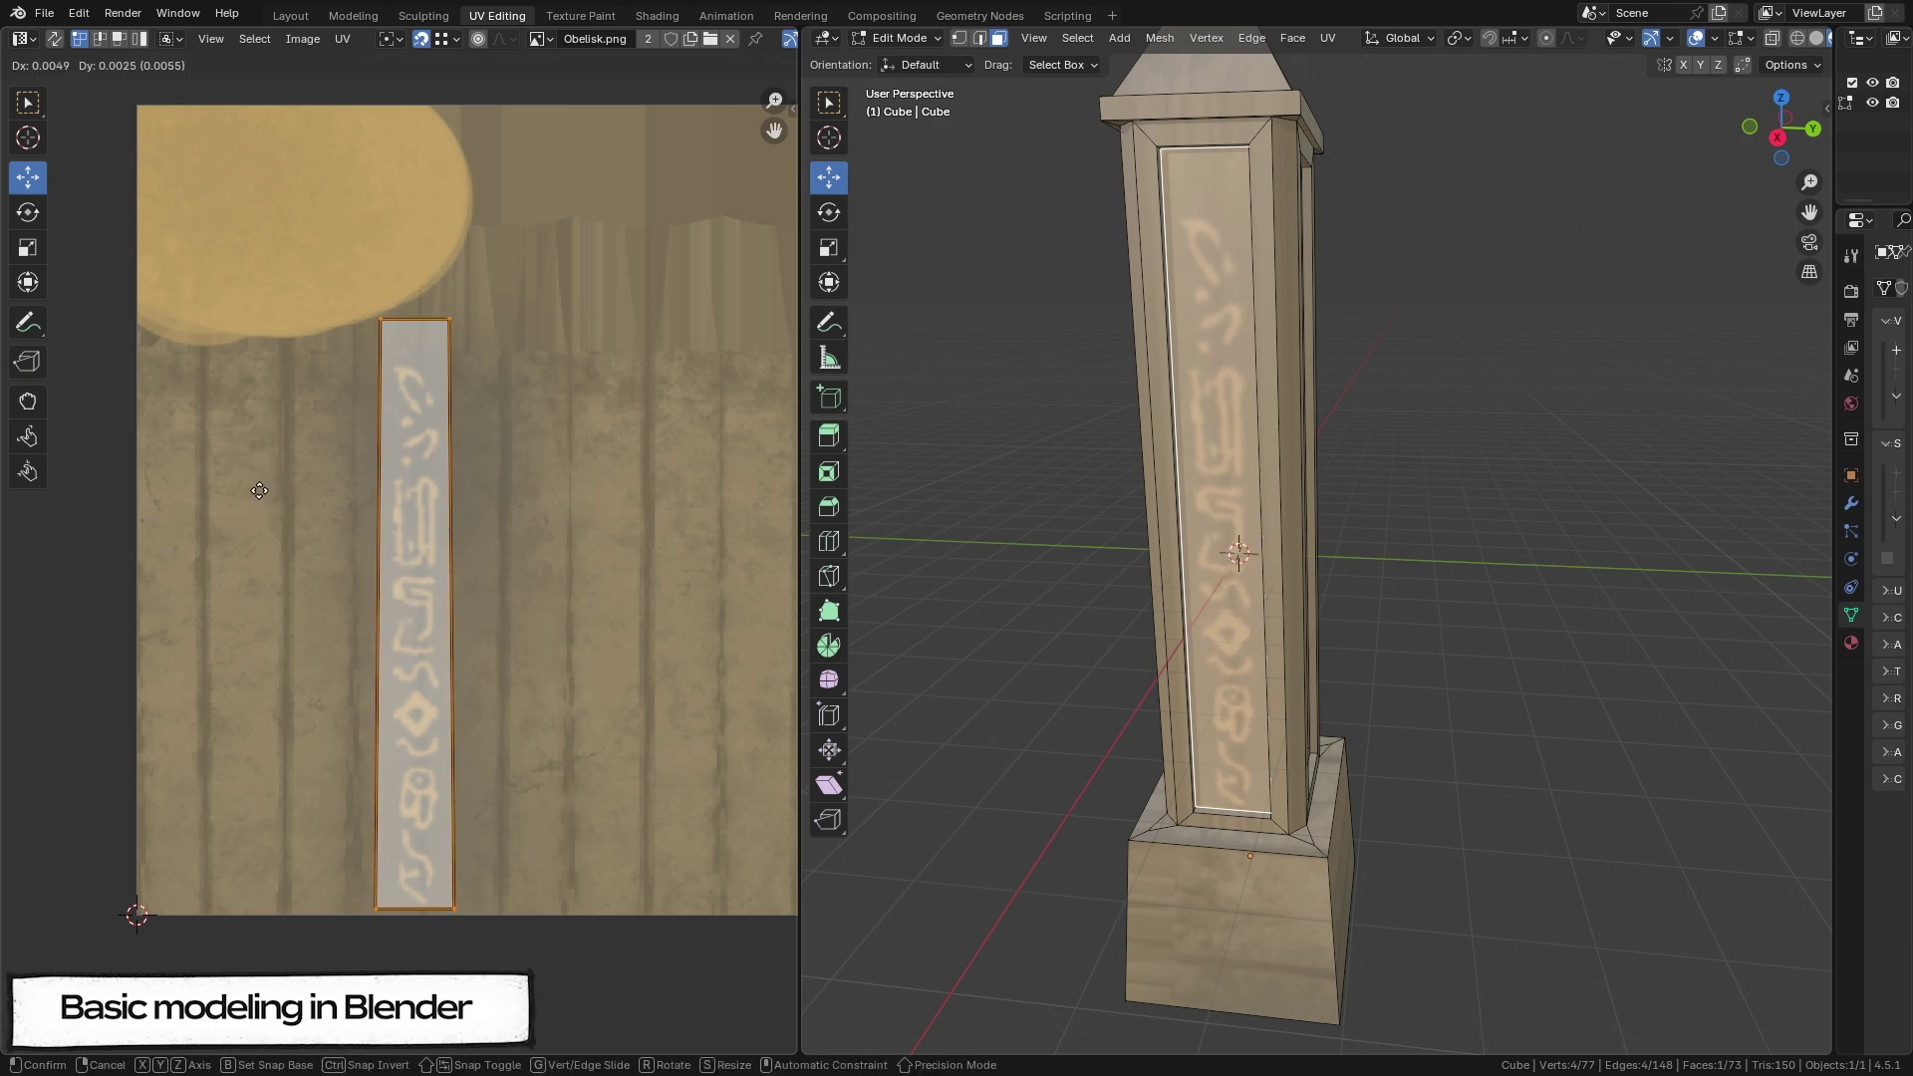
pyautogui.click(259, 493)
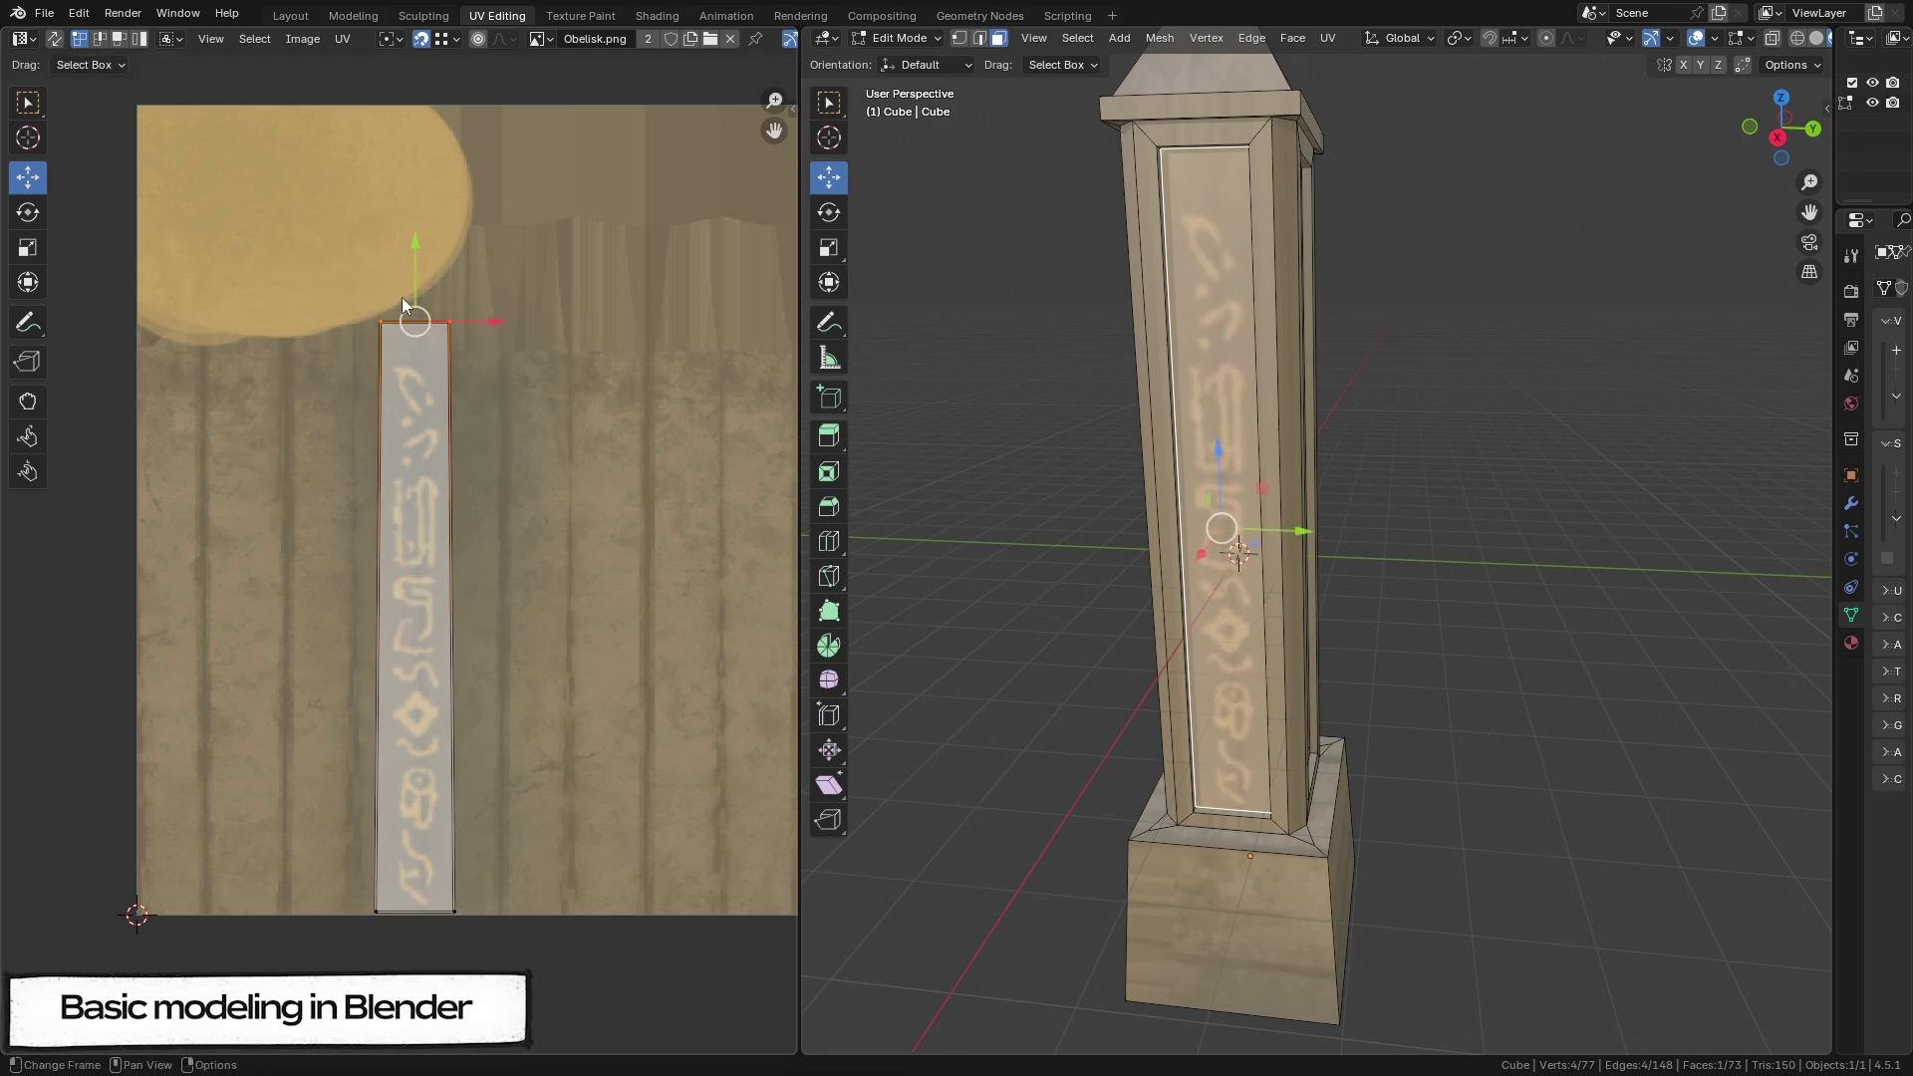
# Step: Lower the island's top UV edge closer to the uppermost glyph
pyautogui.moveTo(415, 261); pyautogui.dragTo(416, 292)
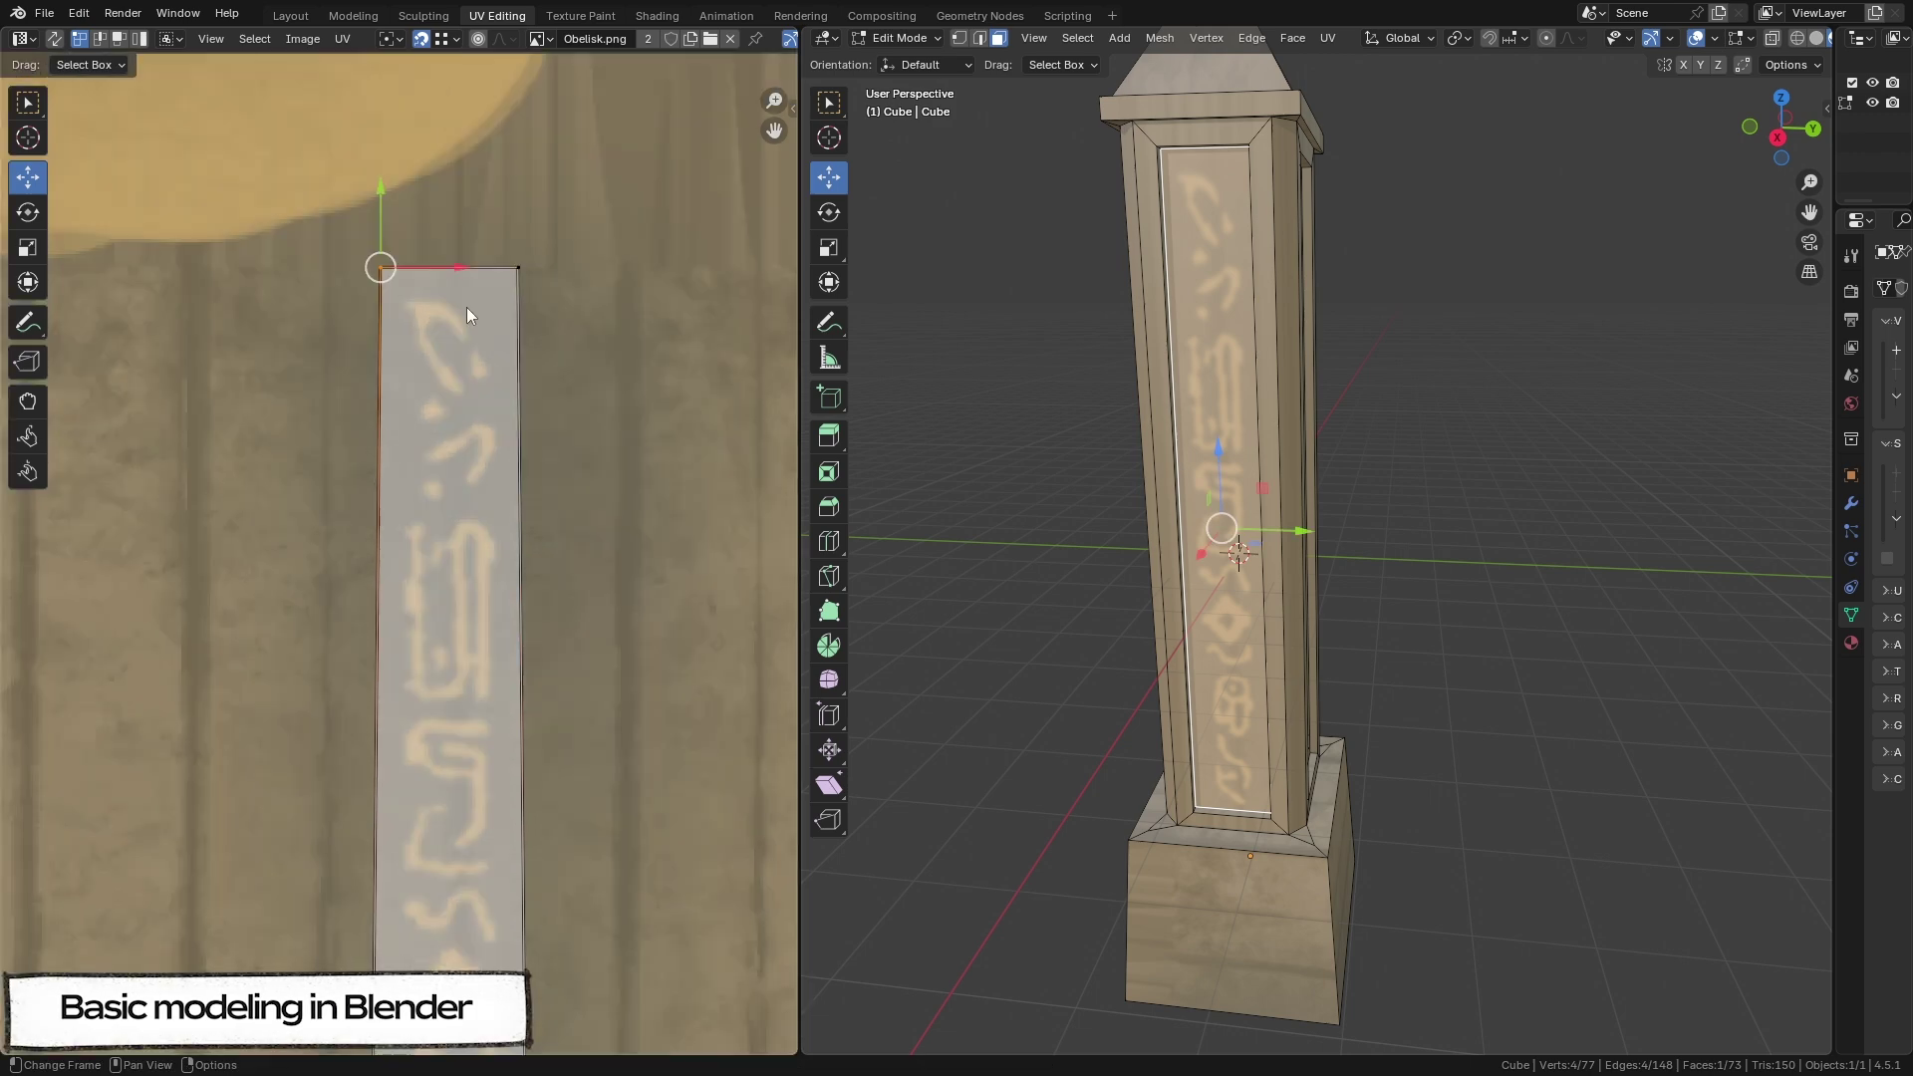
pyautogui.scroll(2, 466, 307)
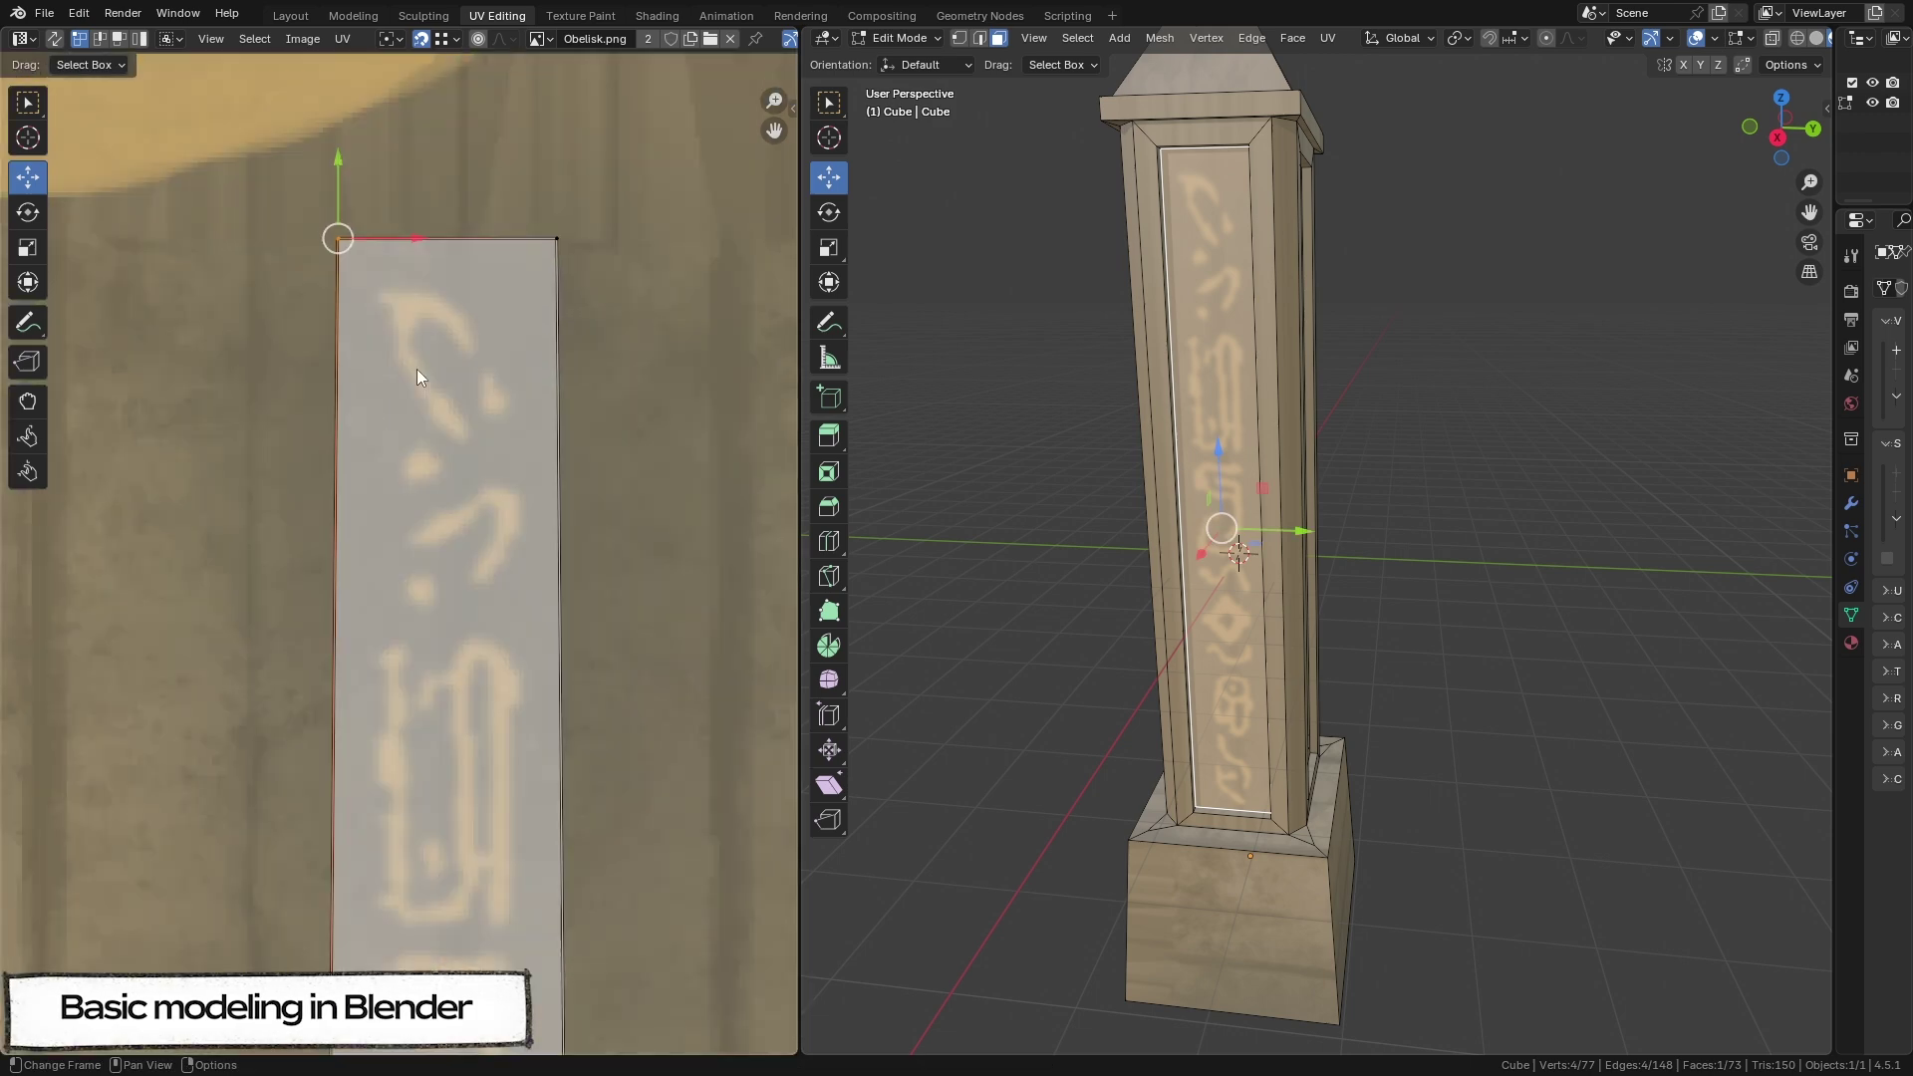
pyautogui.scroll(-4, 326, 184)
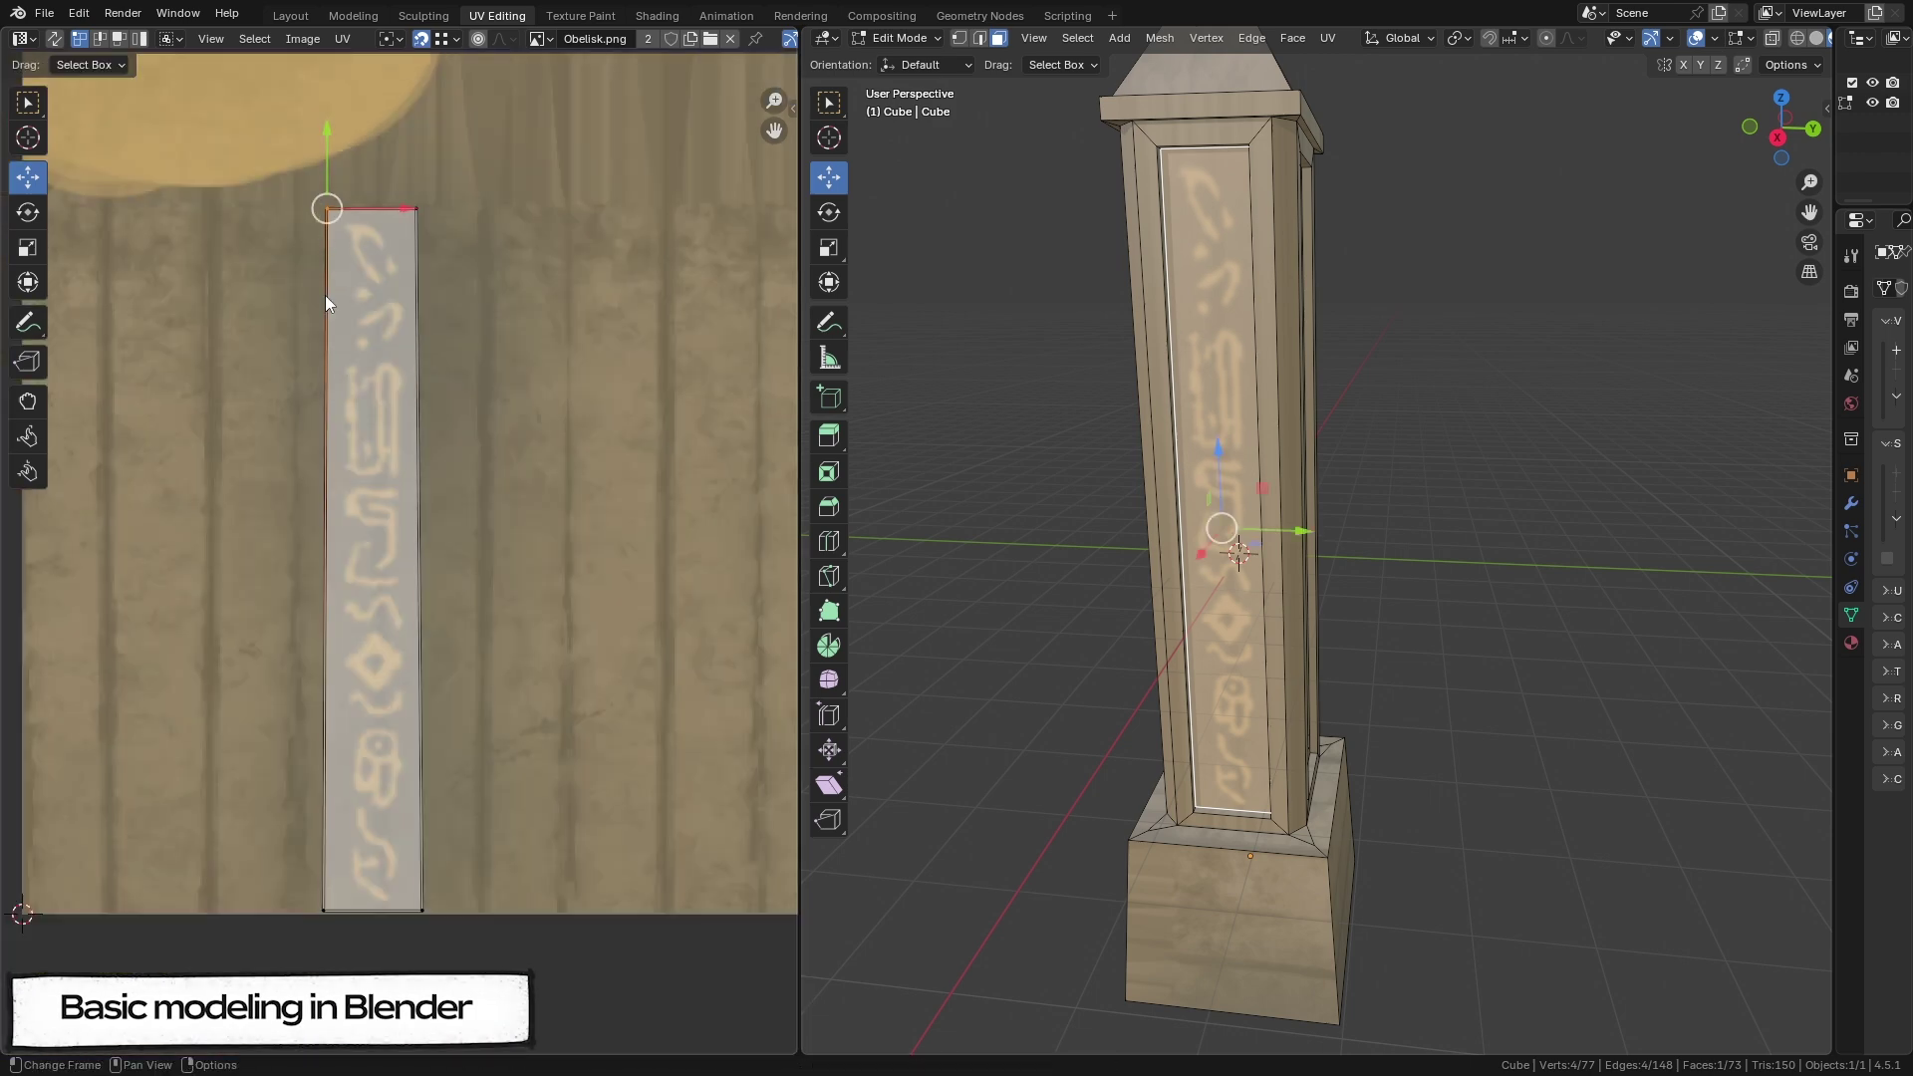
# Step: Select the other three recessed shaft panels and unwrap them with the Conformal method
pyautogui.scroll(-1, 326, 297)
pyautogui.moveTo(1422, 517); pyautogui.dragTo(1100, 332, button='middle')
pyautogui.click(1274, 388)
pyautogui.moveTo(1370, 468); pyautogui.dragTo(1155, 487, button='middle')
pyautogui.keyDown('shift'); pyautogui.click(1401, 487); pyautogui.keyUp('shift')
pyautogui.moveTo(1494, 493); pyautogui.dragTo(1345, 528, button='middle')
pyautogui.keyDown('shift'); pyautogui.click(1440, 517); pyautogui.keyUp('shift')
pyautogui.moveTo(1524, 529); pyautogui.dragTo(1345, 558, button='middle')
pyautogui.keyDown('shift'); pyautogui.click(1459, 560); pyautogui.keyUp('shift')
pyautogui.keyDown('shift'); pyautogui.click(1460, 560); pyautogui.keyUp('shift')
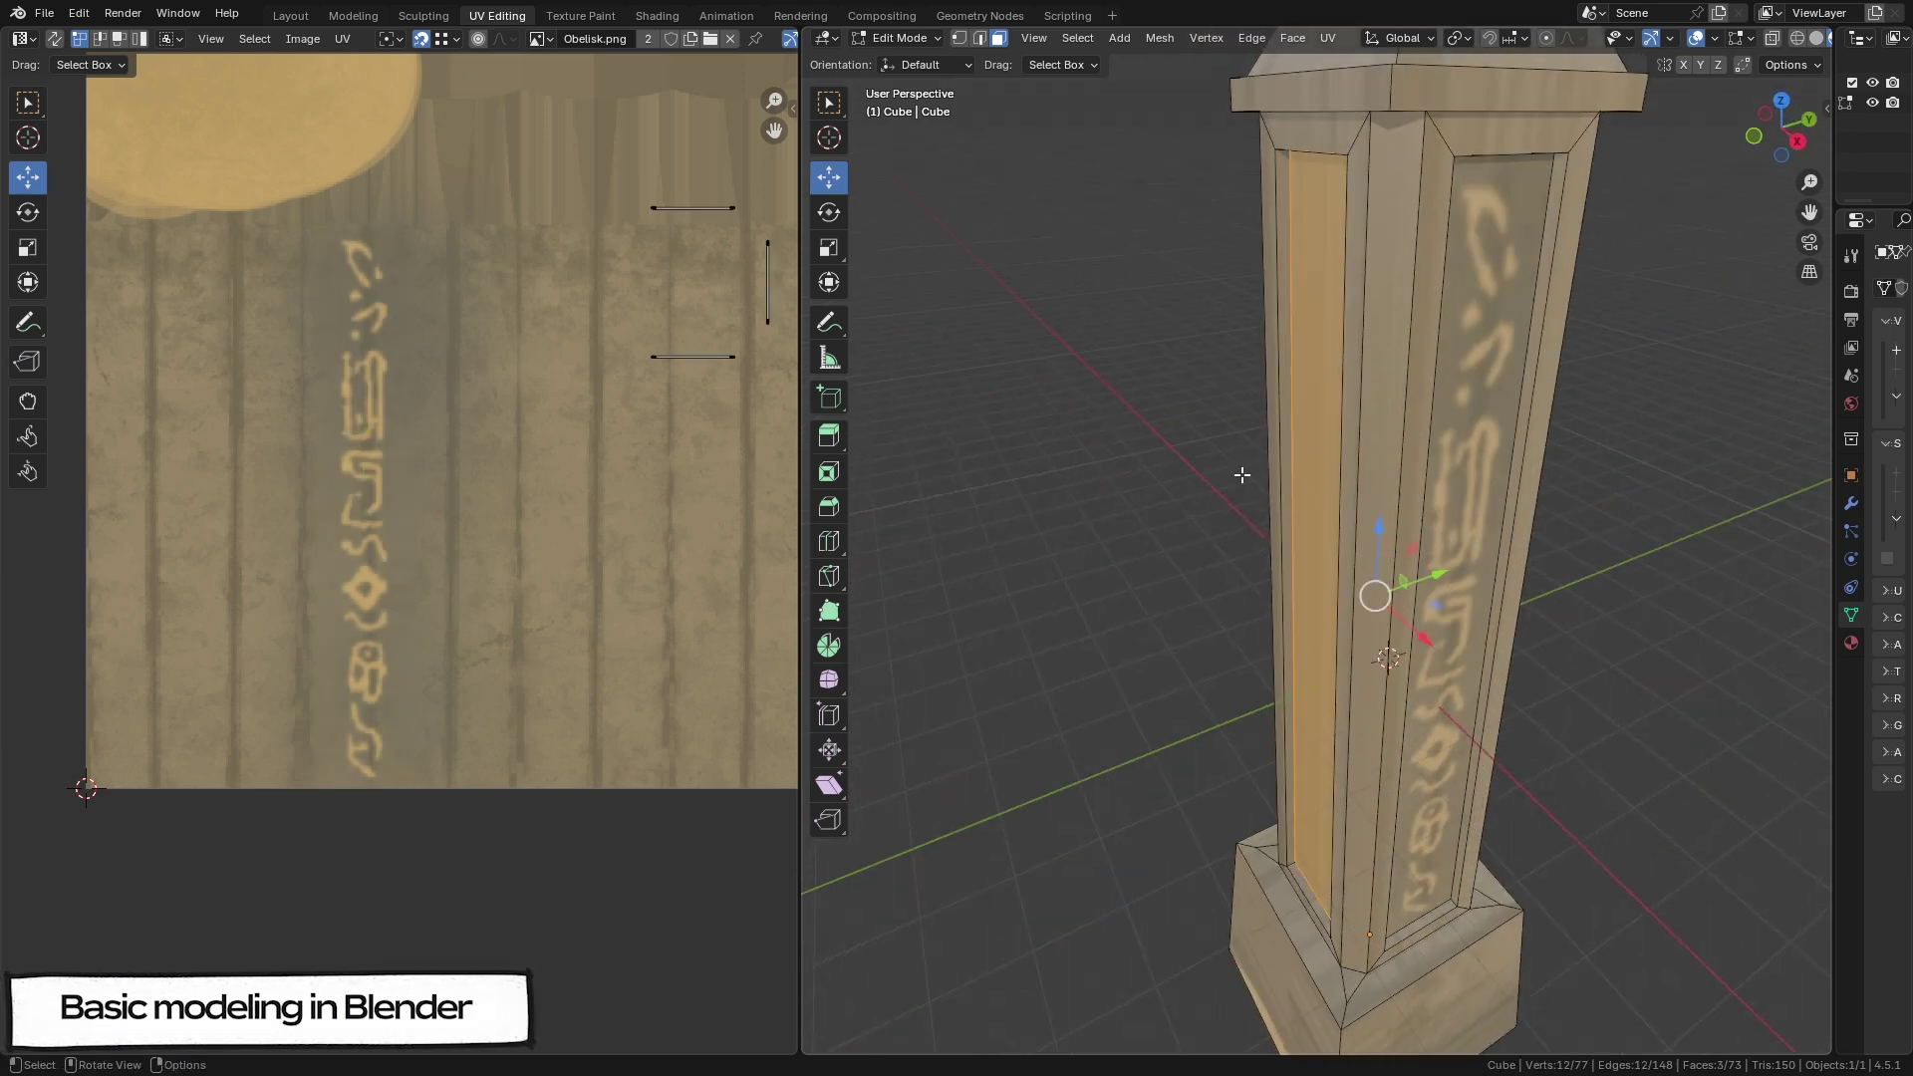
pyautogui.press('u')
pyautogui.moveTo(1289, 484)
pyautogui.click(1375, 504)
# Step: Paste the first panel's UV layout onto all three unwrapped islands and check the glyphs around the shaft
pyautogui.scroll(-3, 516, 462)
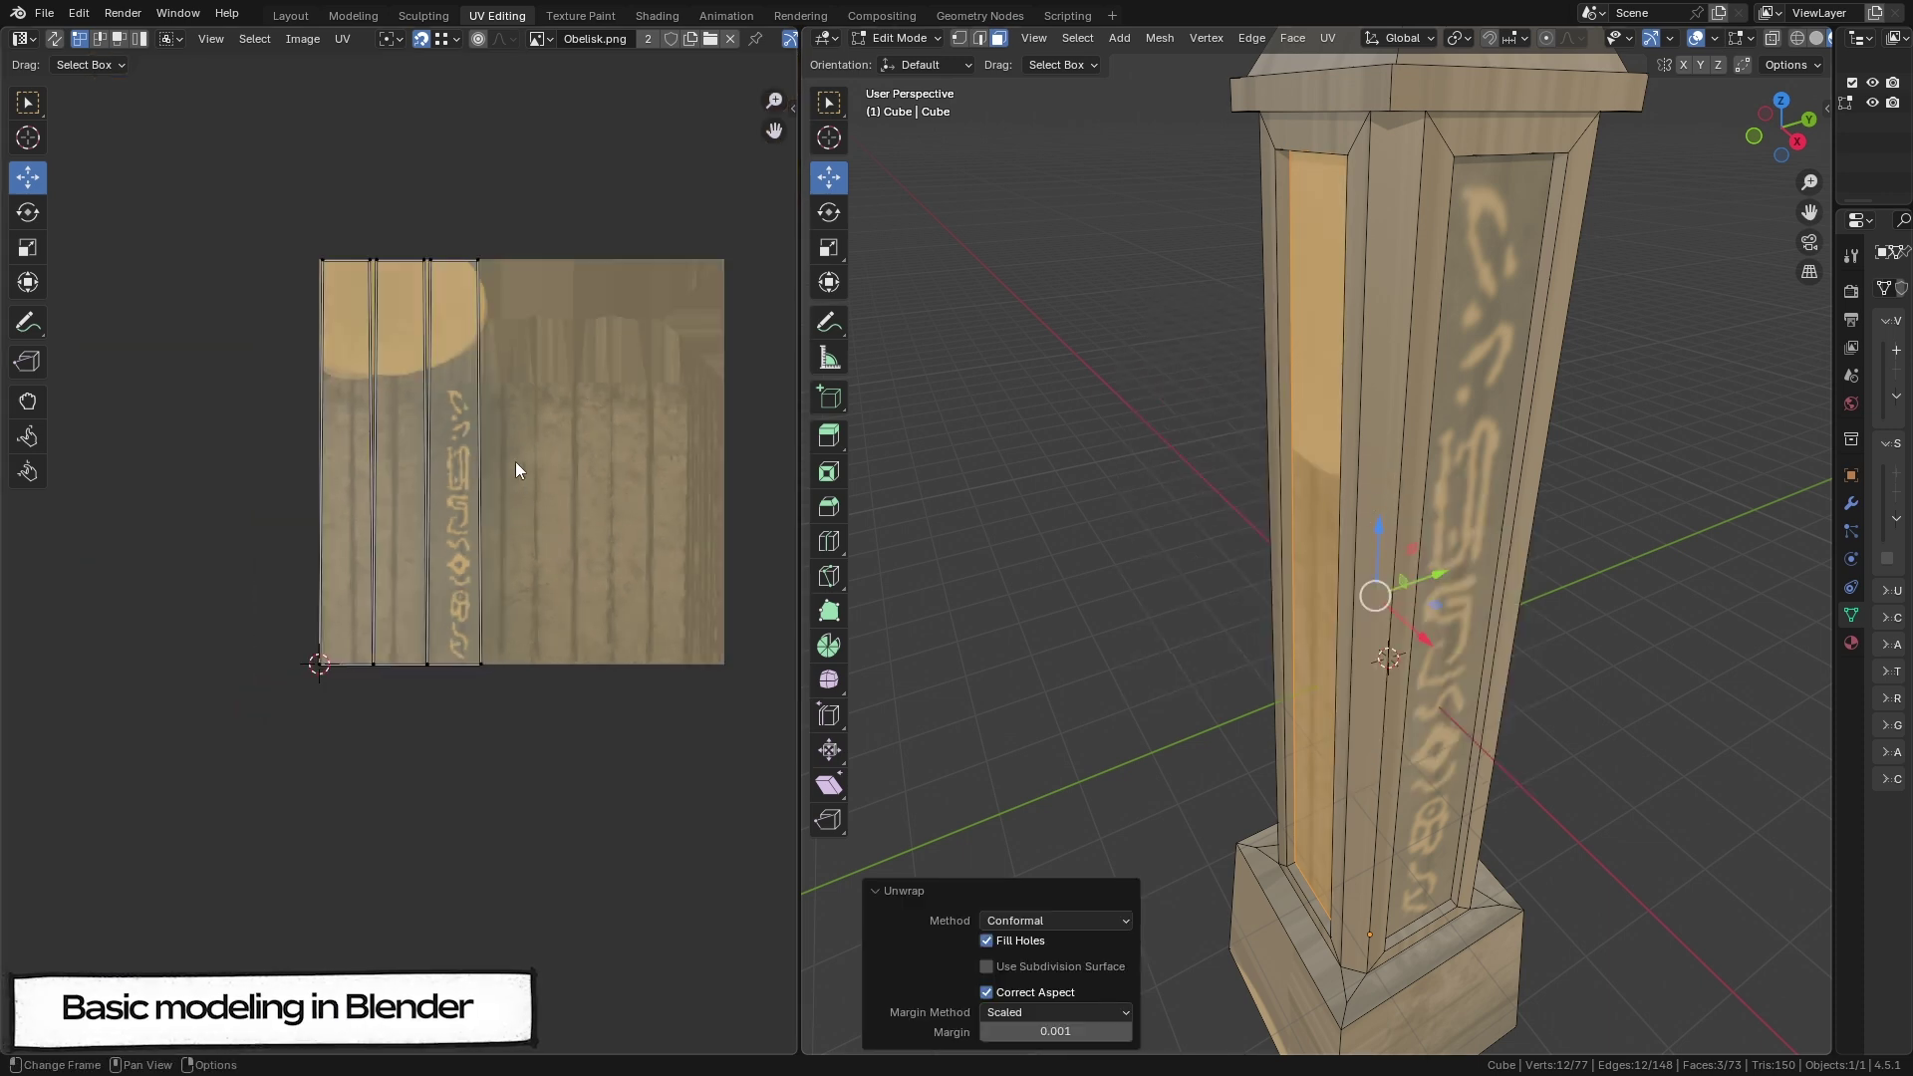
pyautogui.press('a')
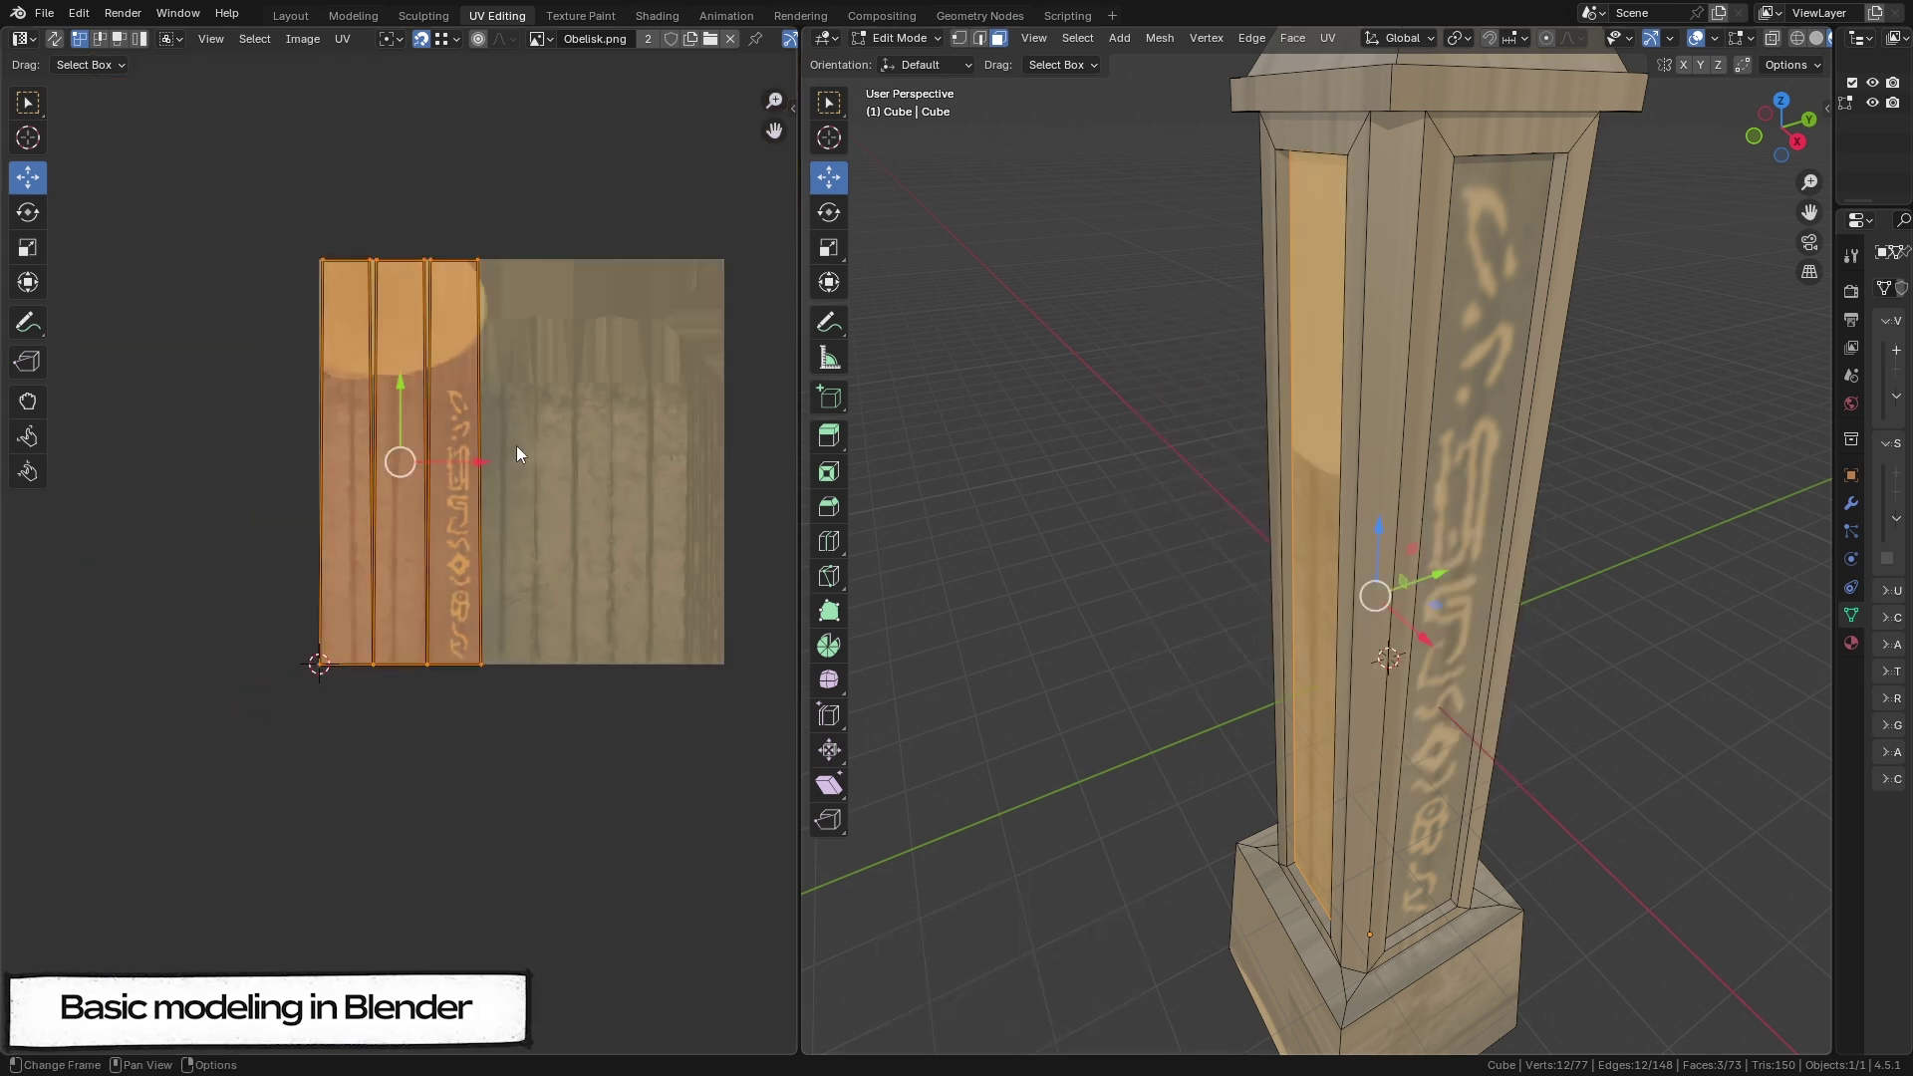
pyautogui.hotkey('ctrl', 'v')
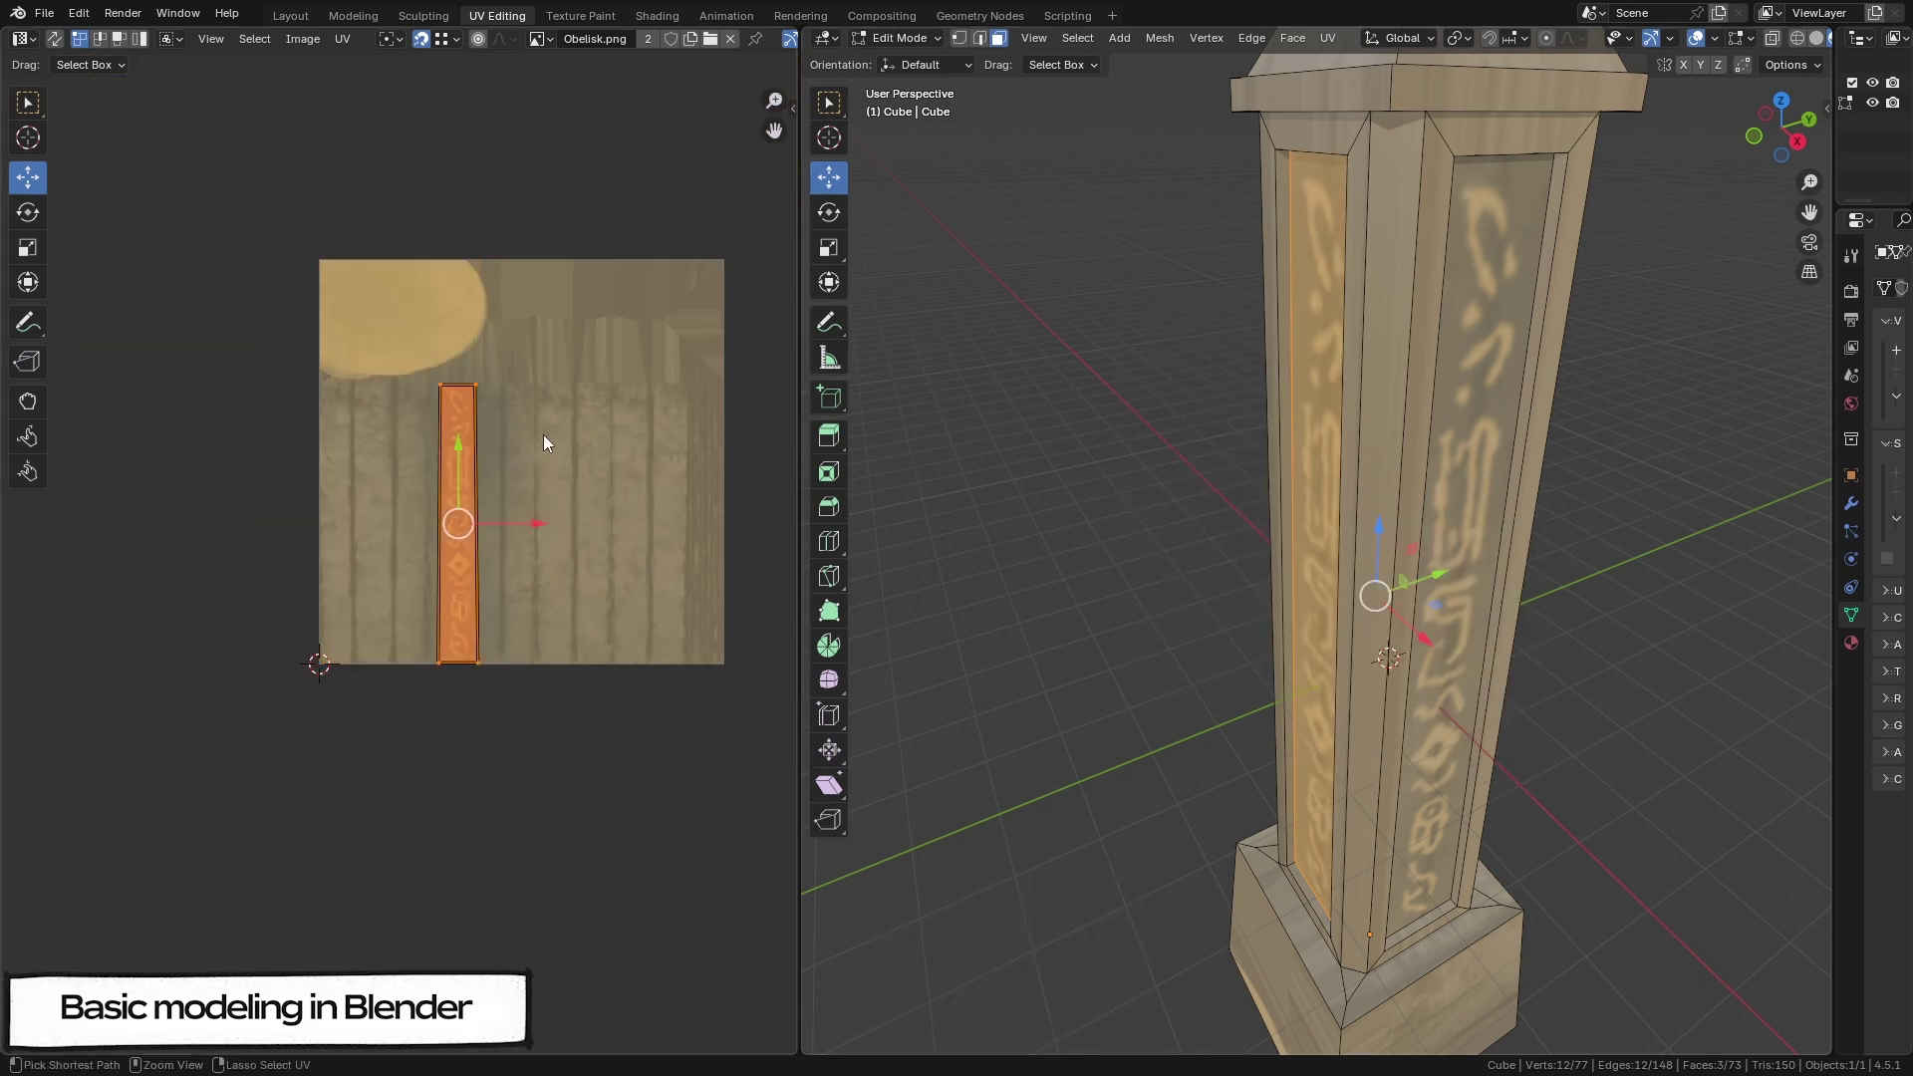
pyautogui.moveTo(1121, 439); pyautogui.dragTo(1420, 429, button='middle')
pyautogui.click(1065, 392)
pyautogui.scroll(-3, 1065, 393)
pyautogui.moveTo(1065, 392); pyautogui.dragTo(1373, 436, button='middle')
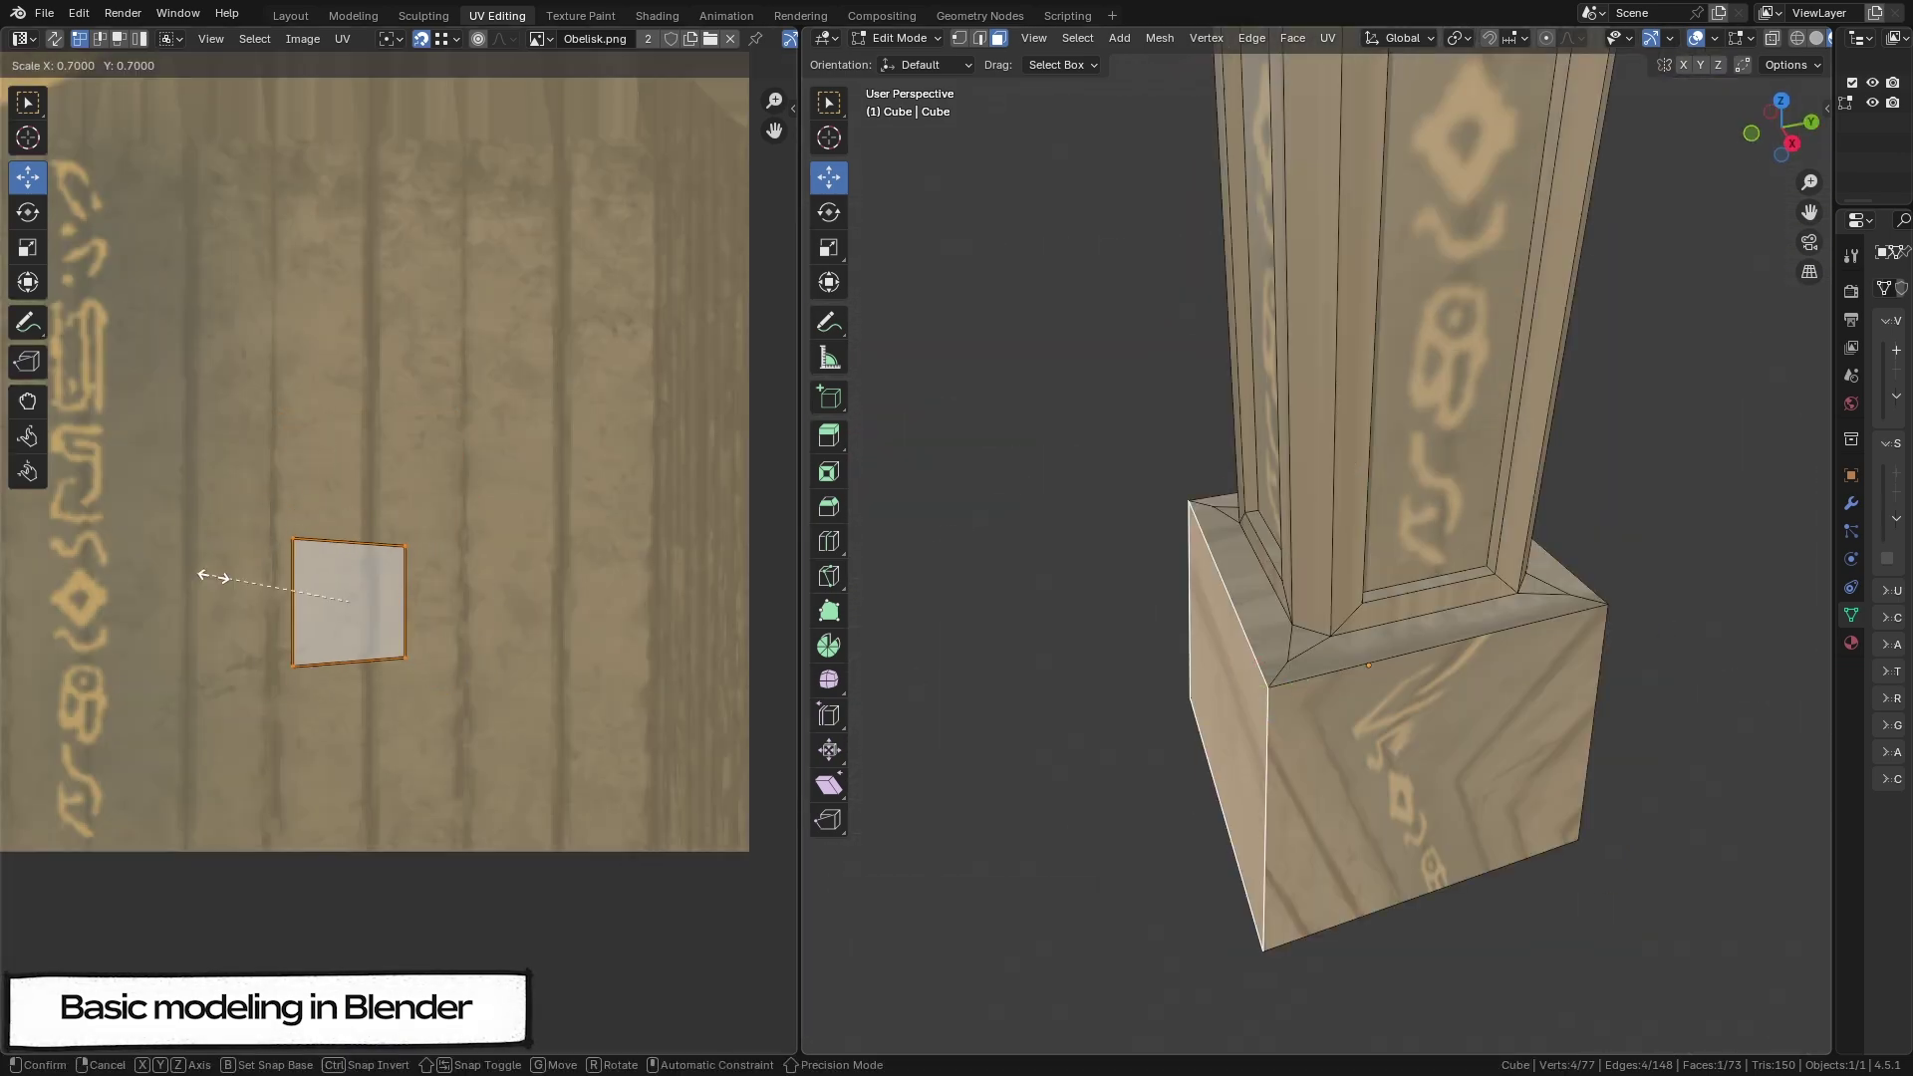
# Step: Scale down the base side's UV island and reposition the islands of the faces framing the shaft panel on the texture
pyautogui.click(482, 688)
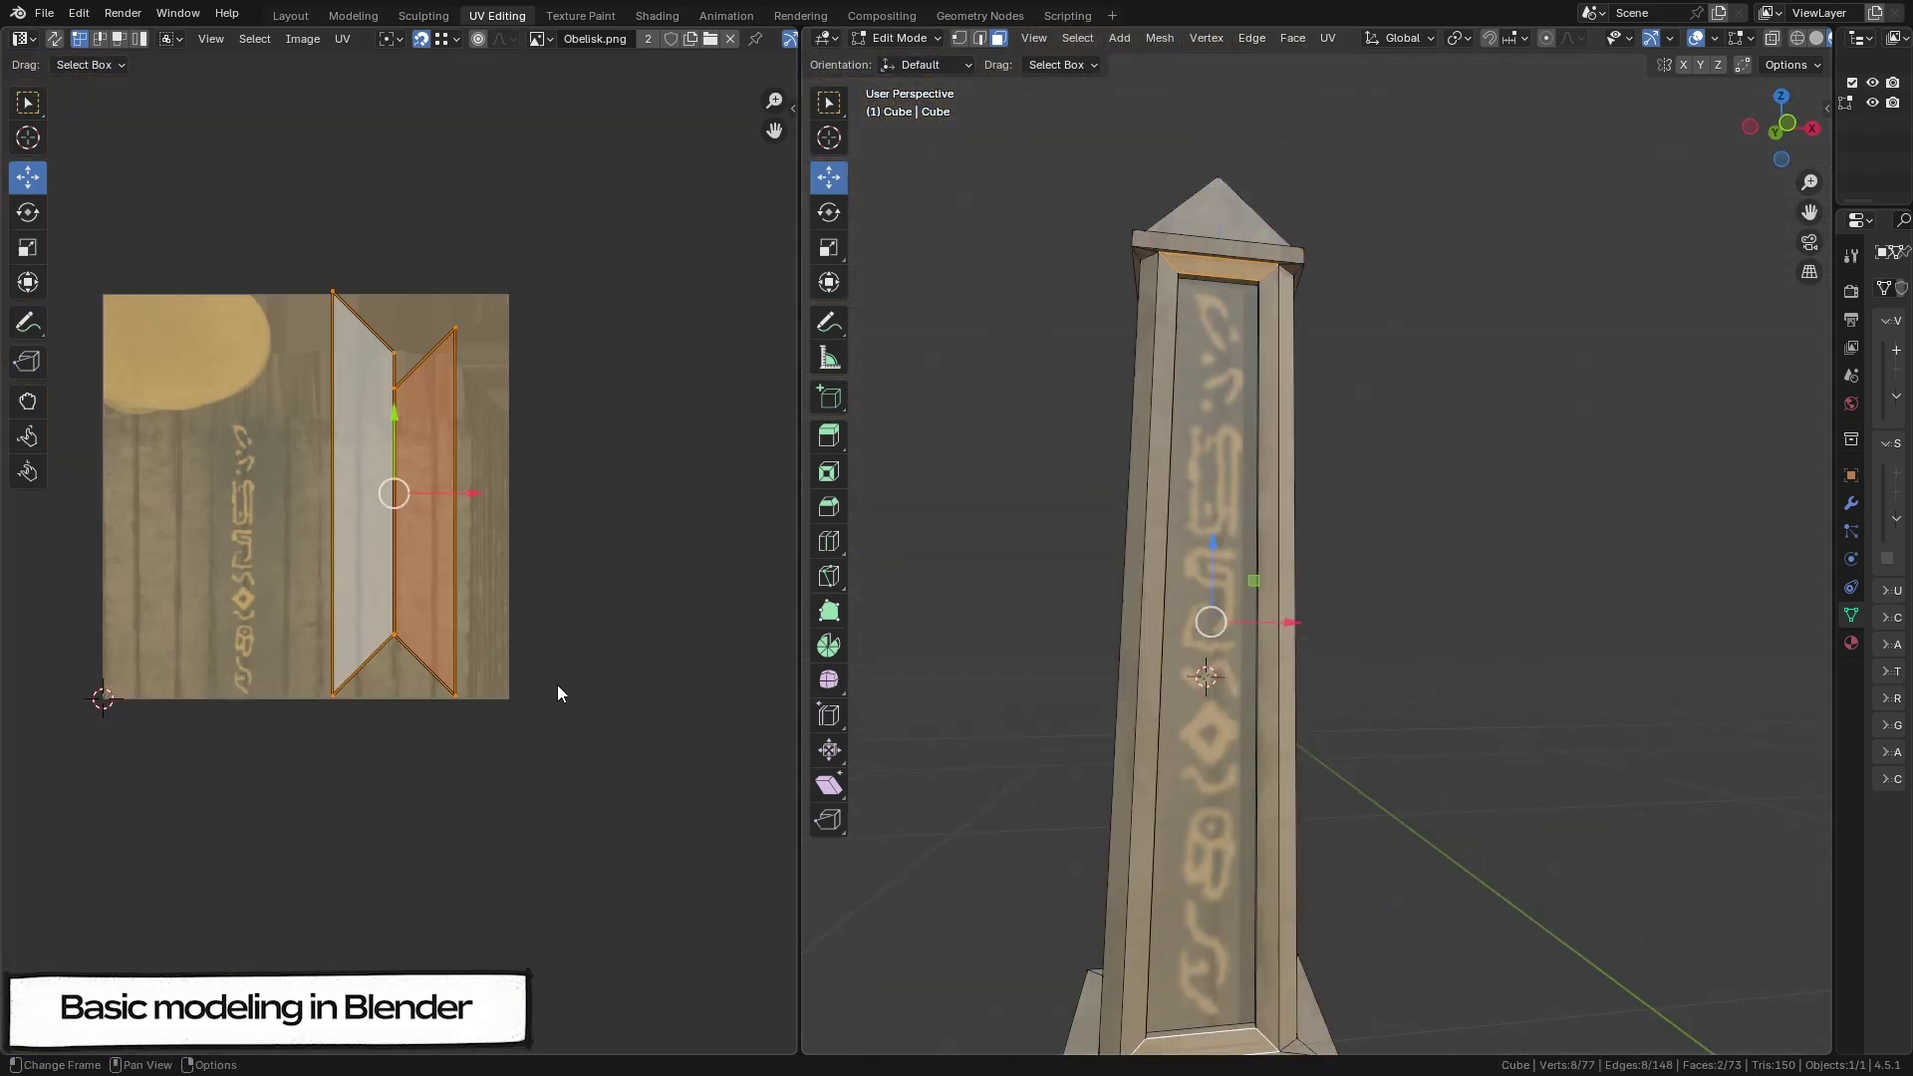
pyautogui.click(265, 566)
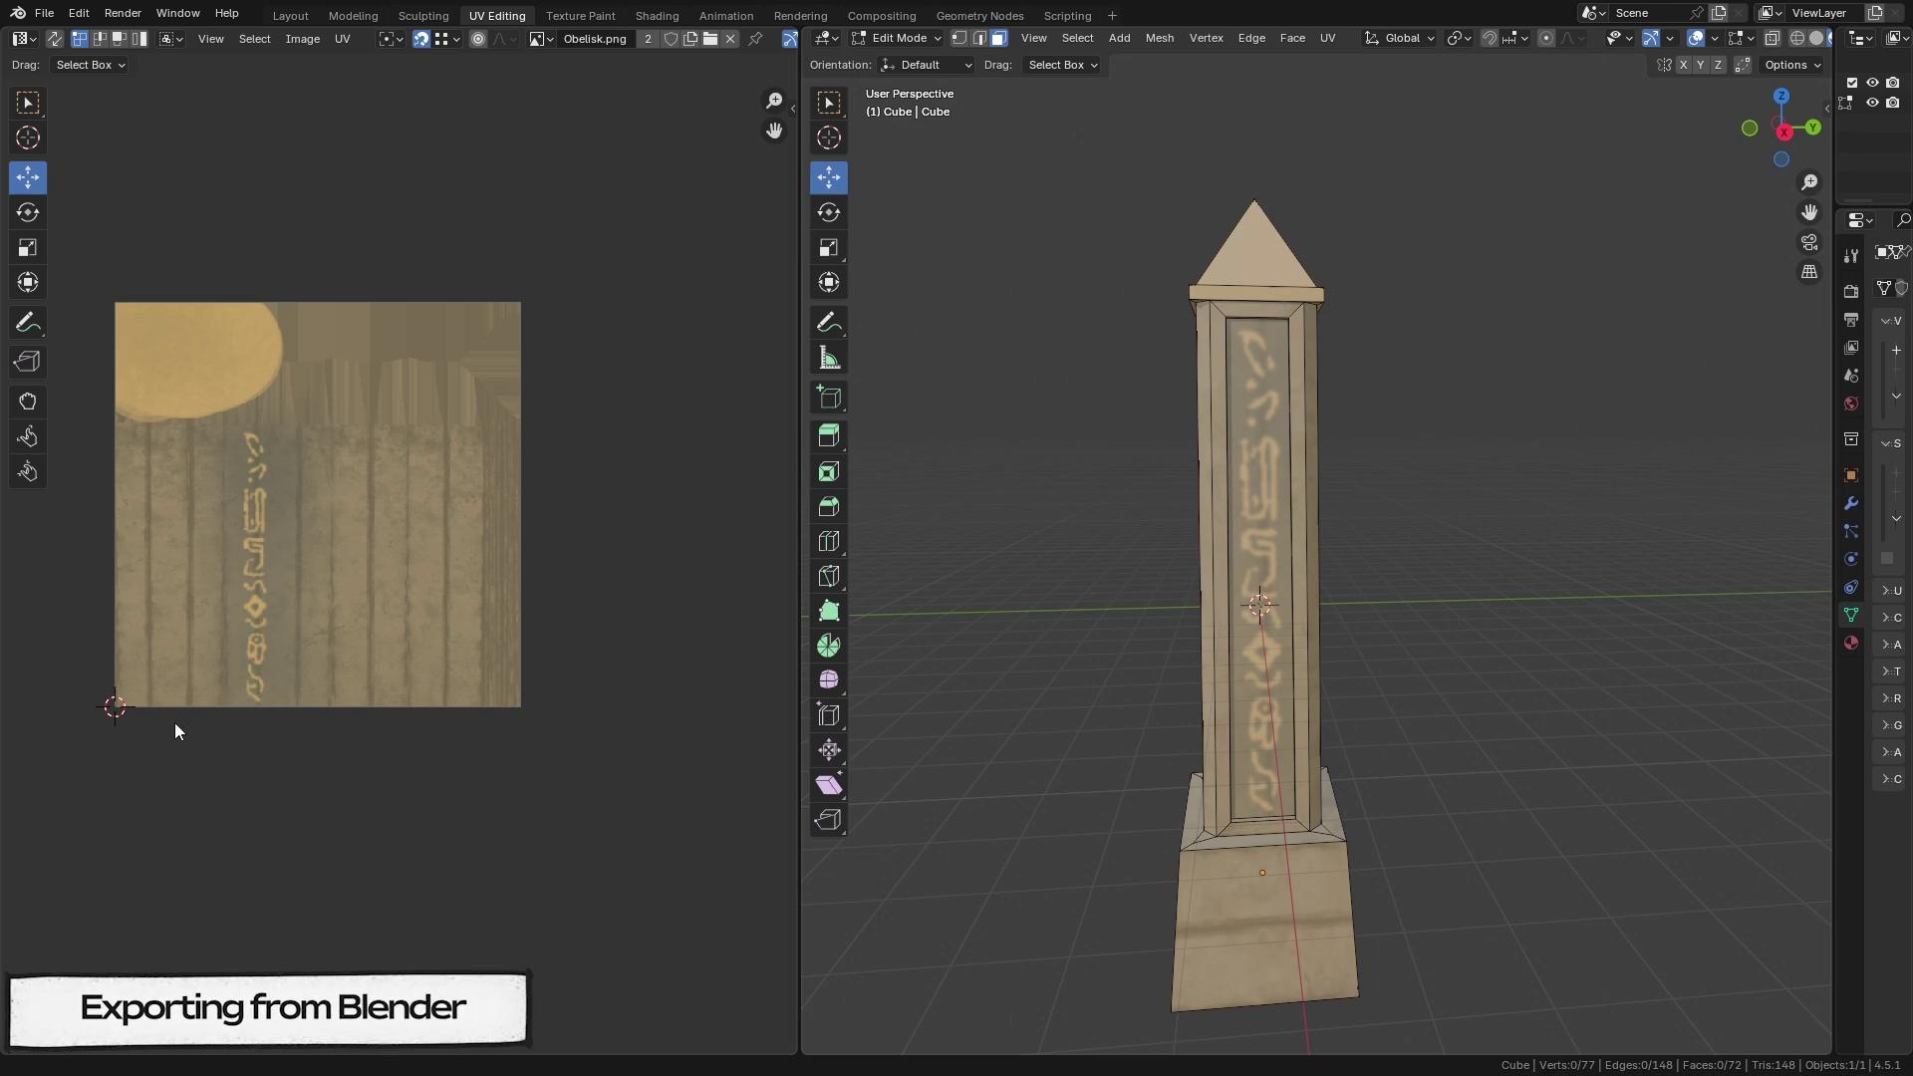
# Step: Select the whole obelisk in the Layout workspace and export it as Obelisk.fbx into the LearnExport folder
pyautogui.click(291, 15)
pyautogui.scroll(-4, 564, 372)
pyautogui.press('a')
pyautogui.click(45, 13)
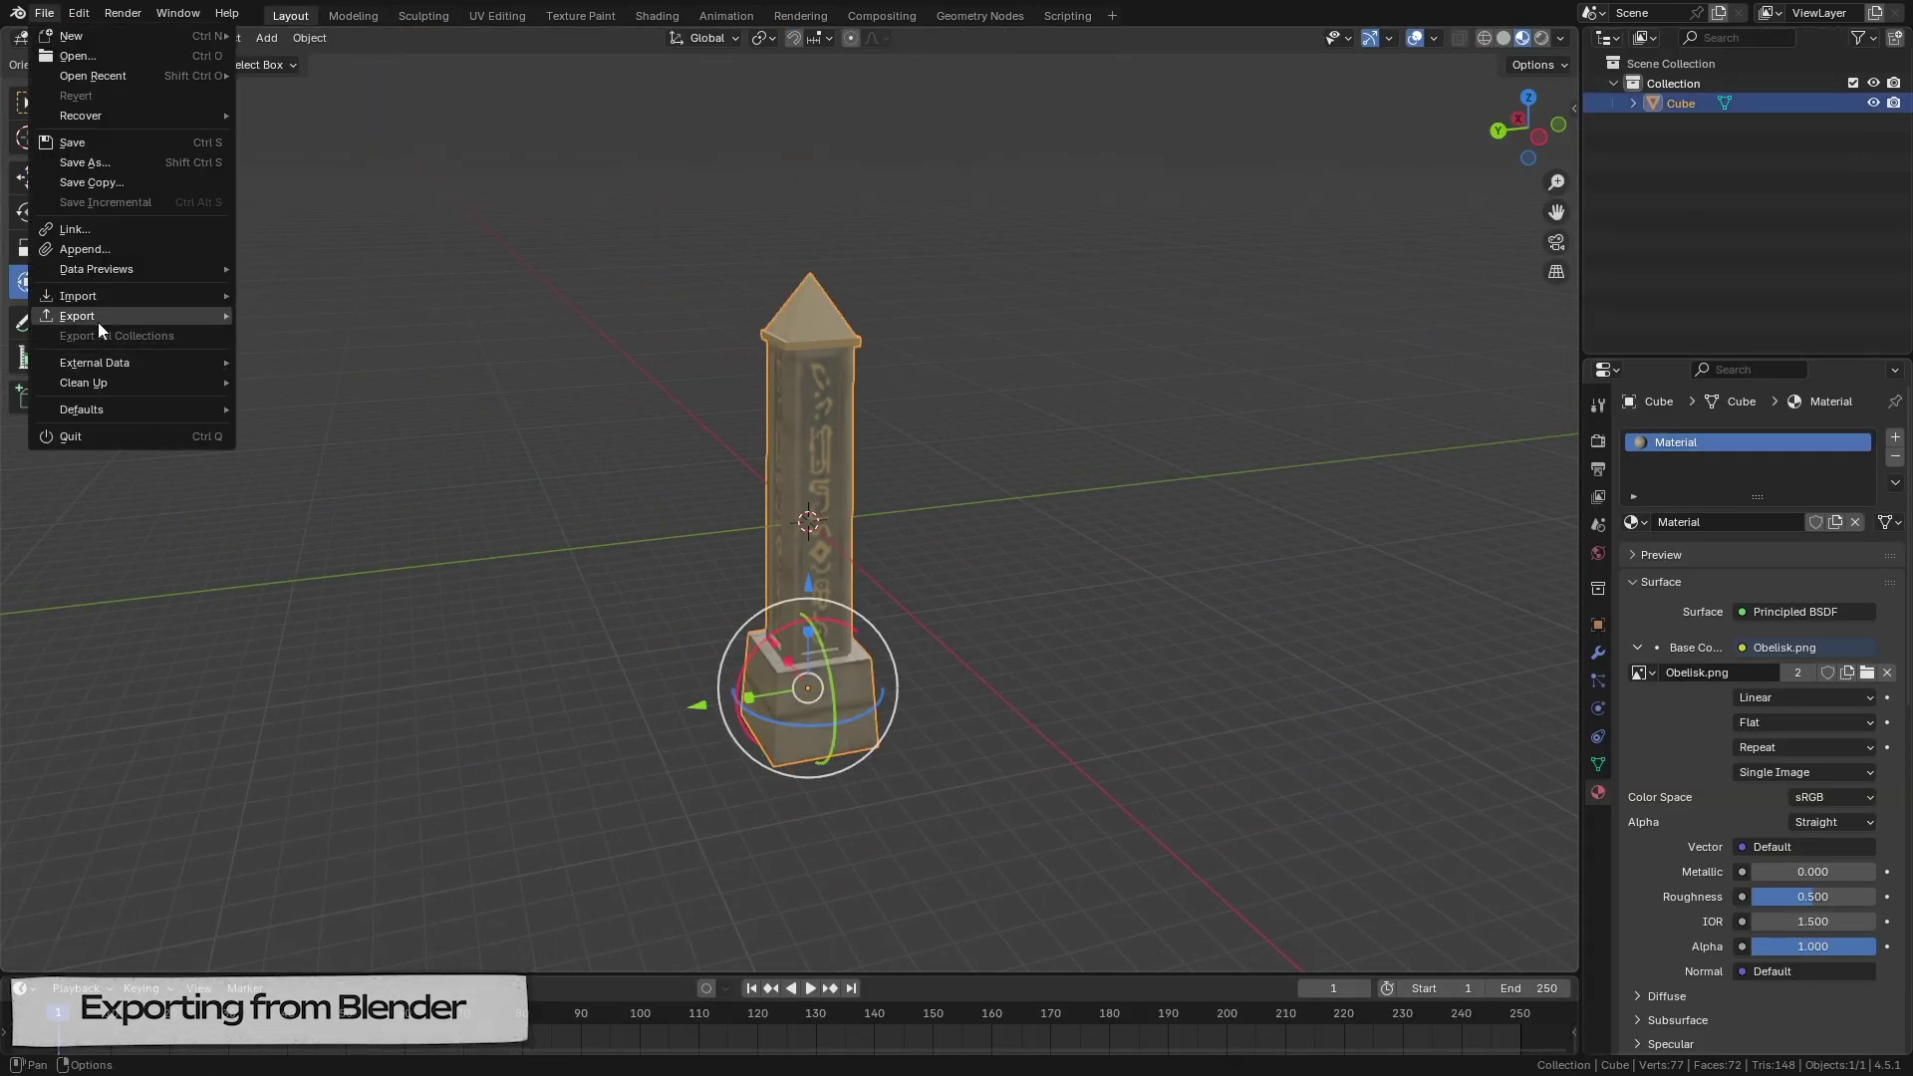
pyautogui.moveTo(98, 324)
pyautogui.click(275, 482)
pyautogui.click(660, 810)
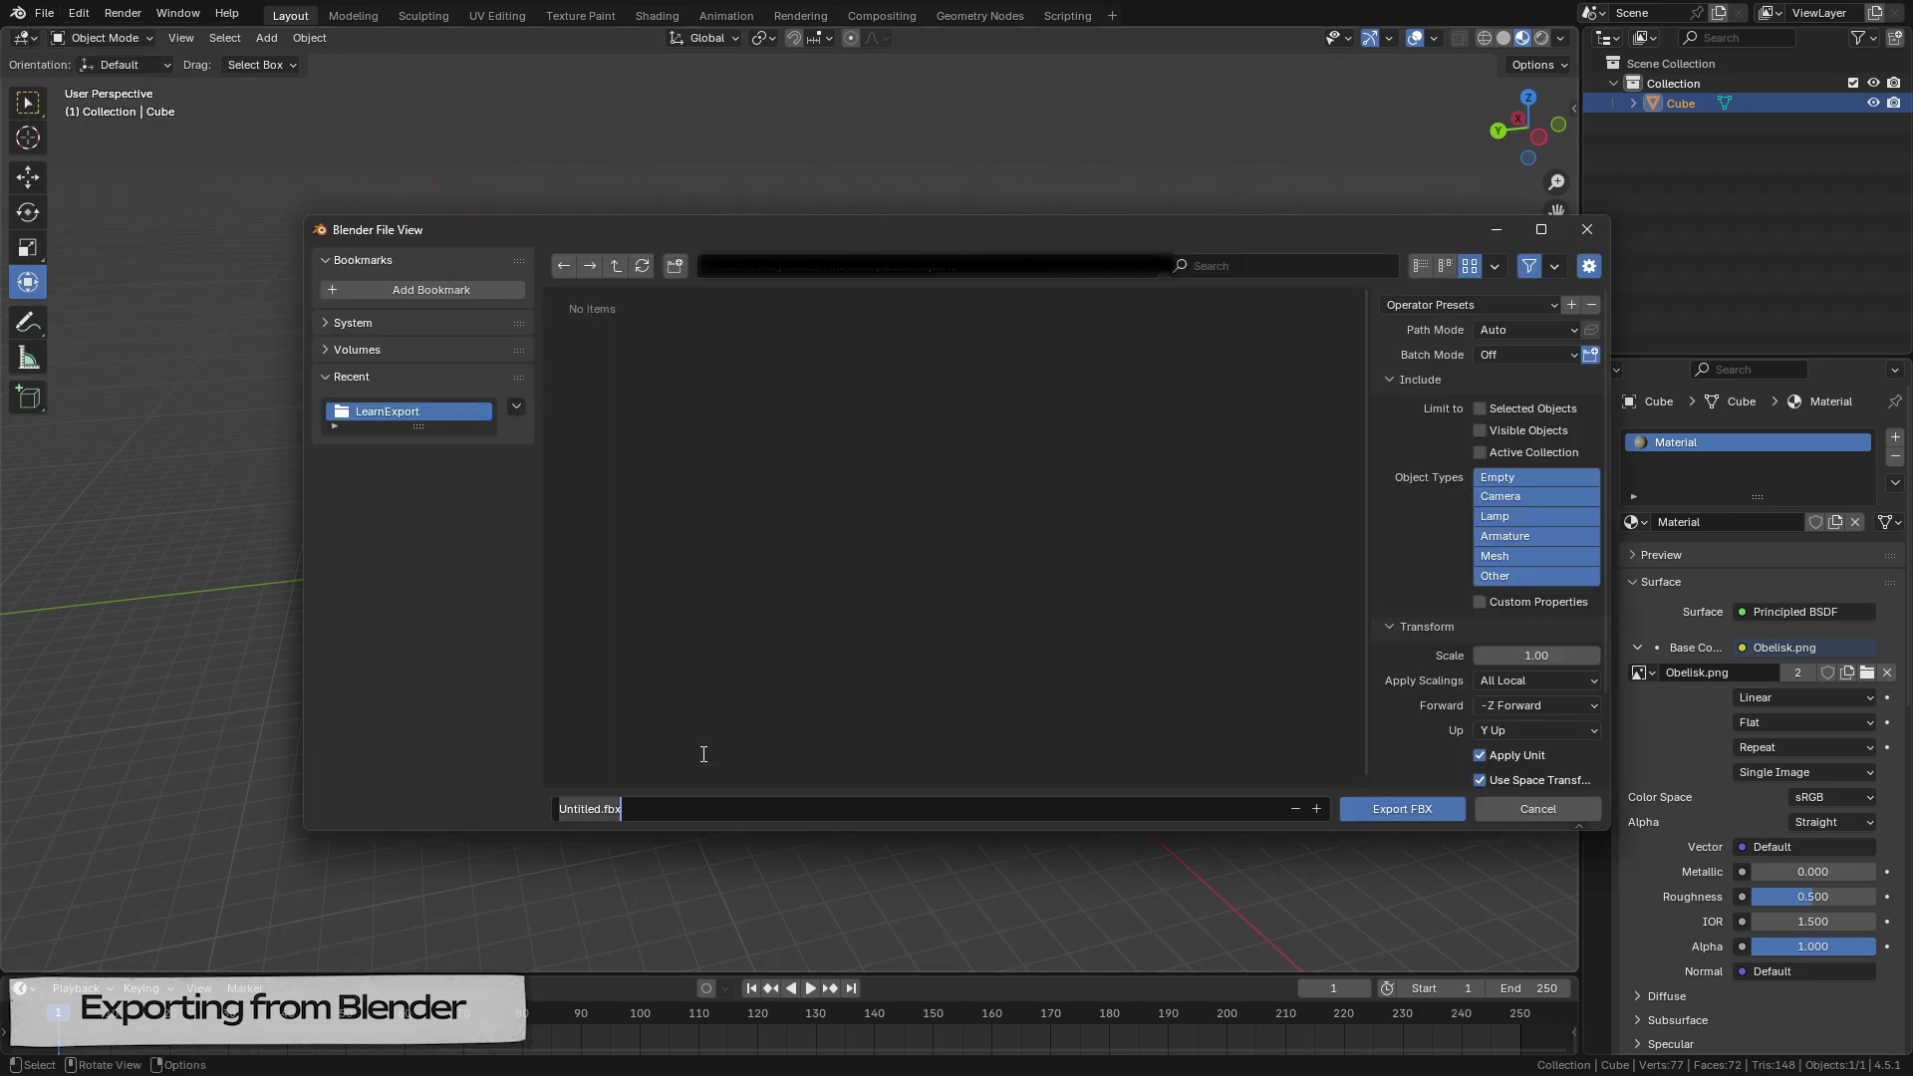
pyautogui.click(1484, 770)
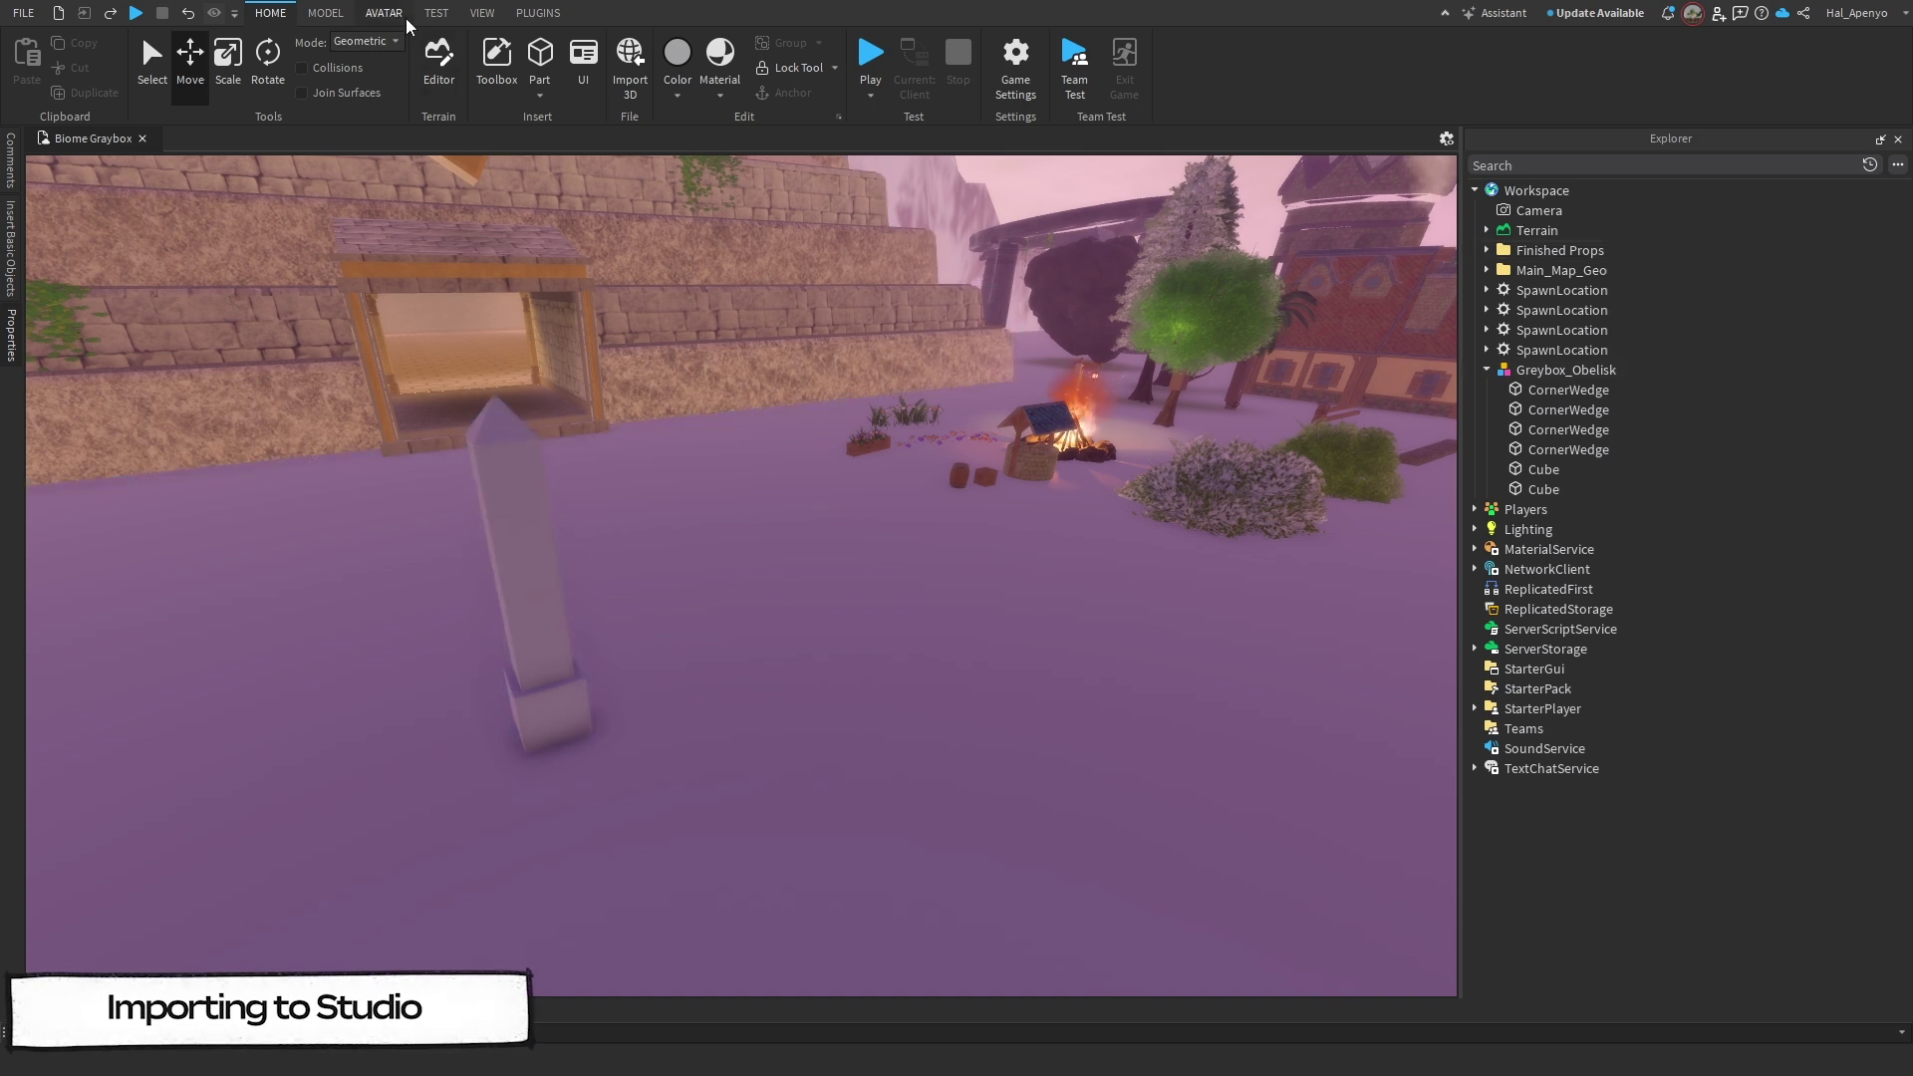
# Step: Switch to Roblox Studio and import Obelisk.fbx as a 3D model with the Studio Default import settings
pyautogui.click(384, 14)
pyautogui.click(679, 78)
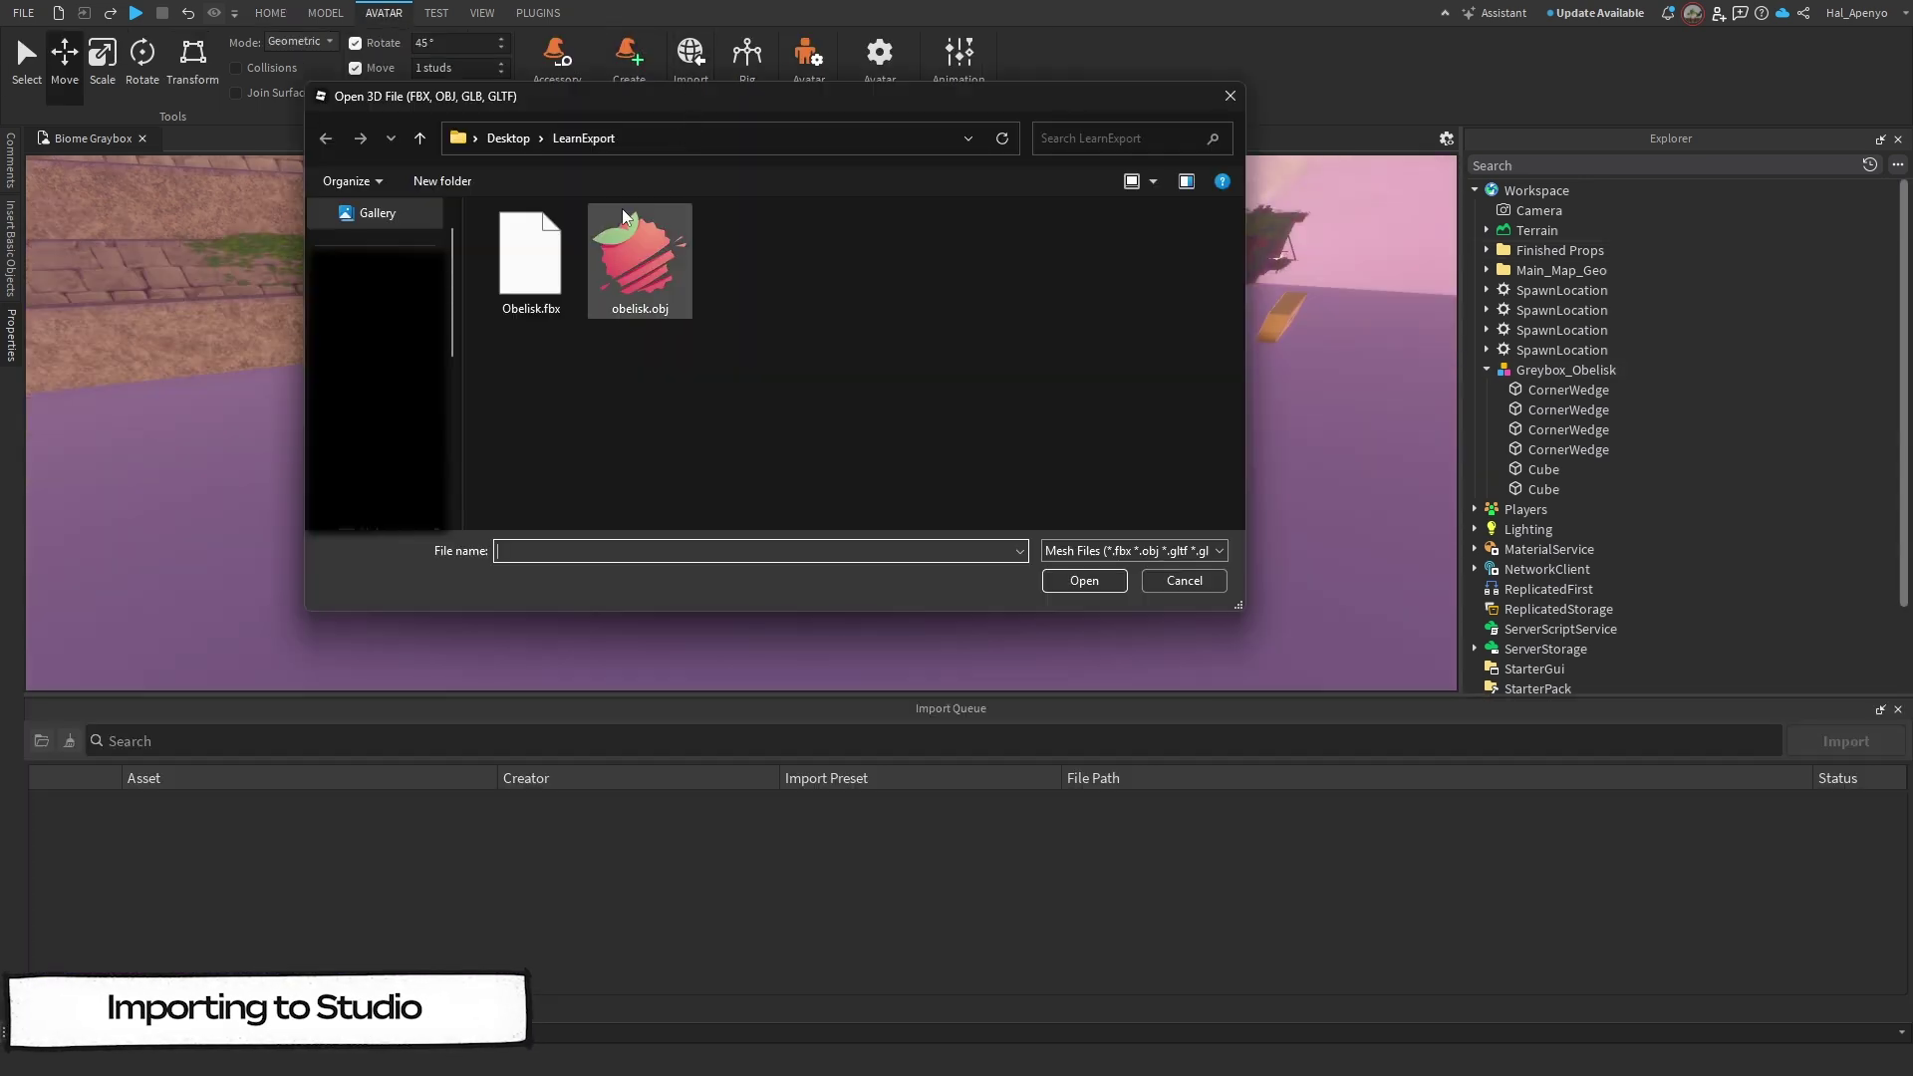
pyautogui.click(549, 277)
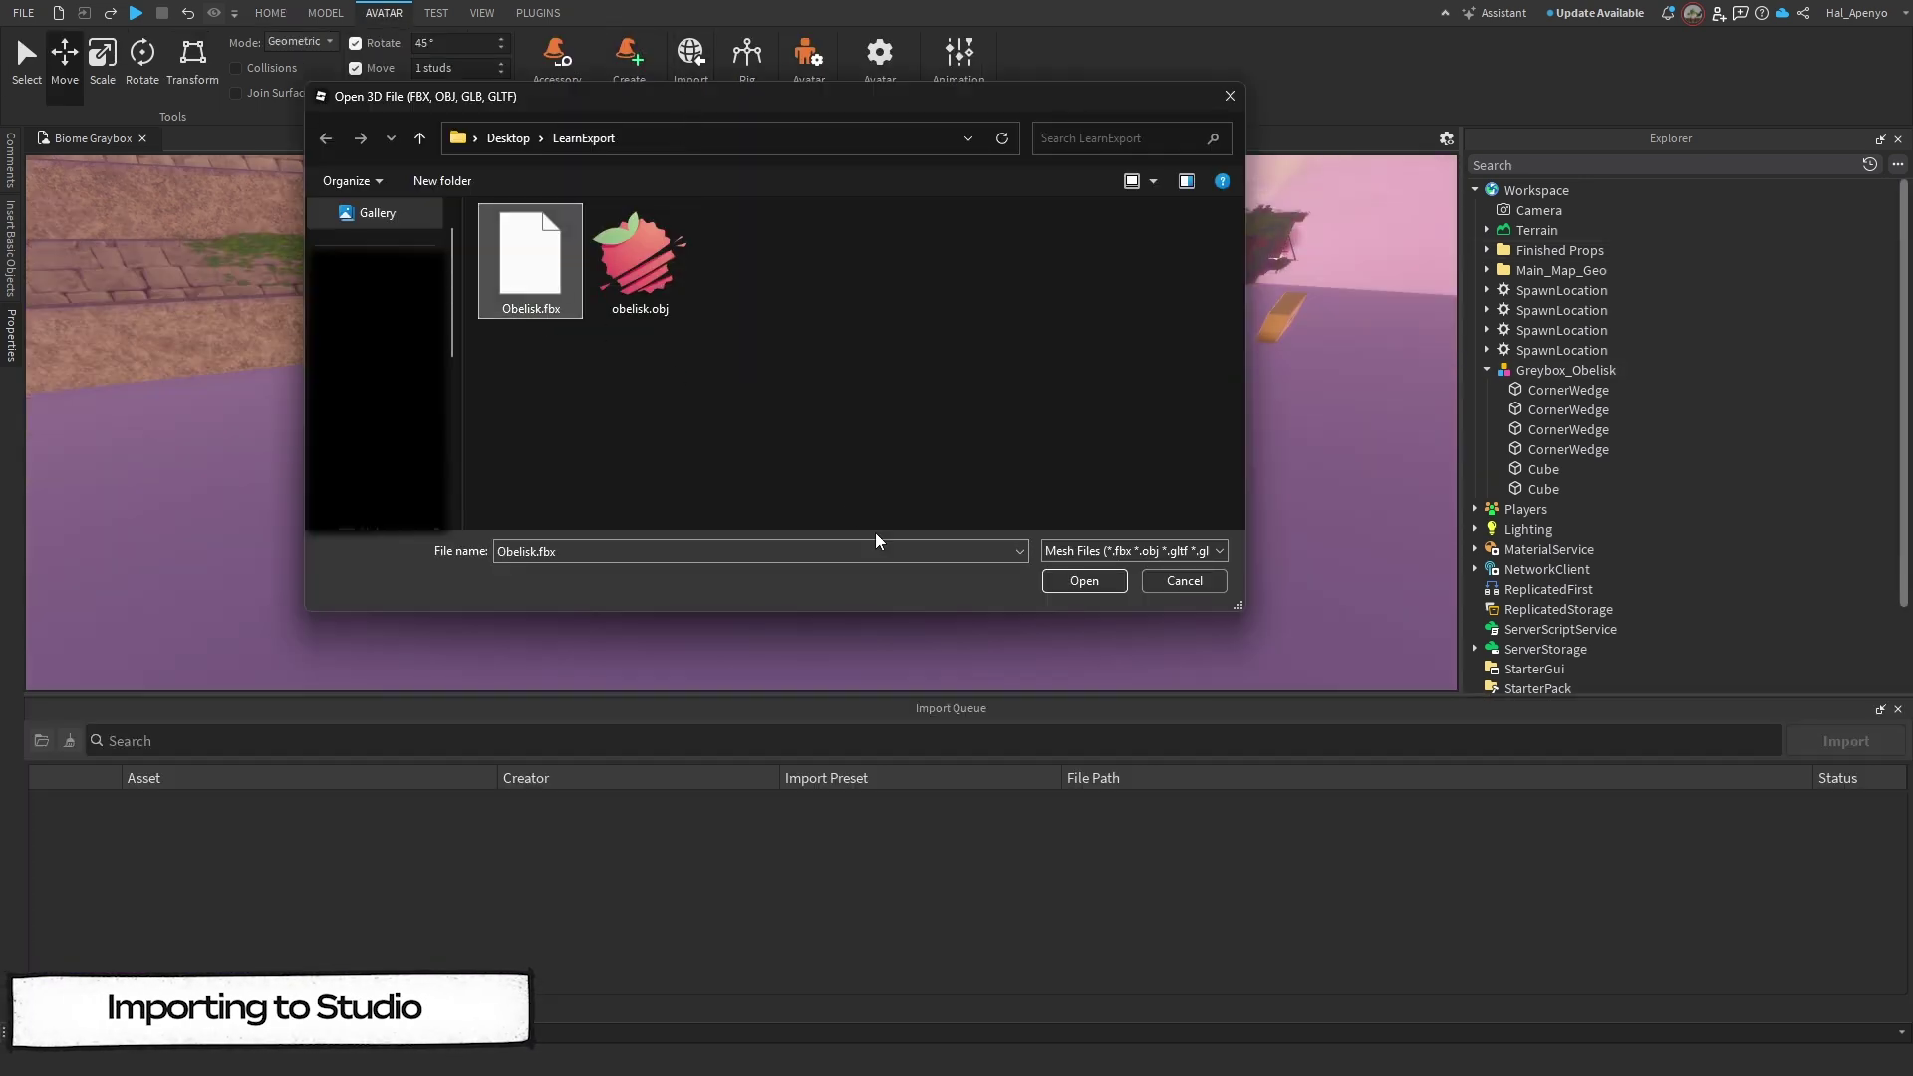
pyautogui.click(1066, 582)
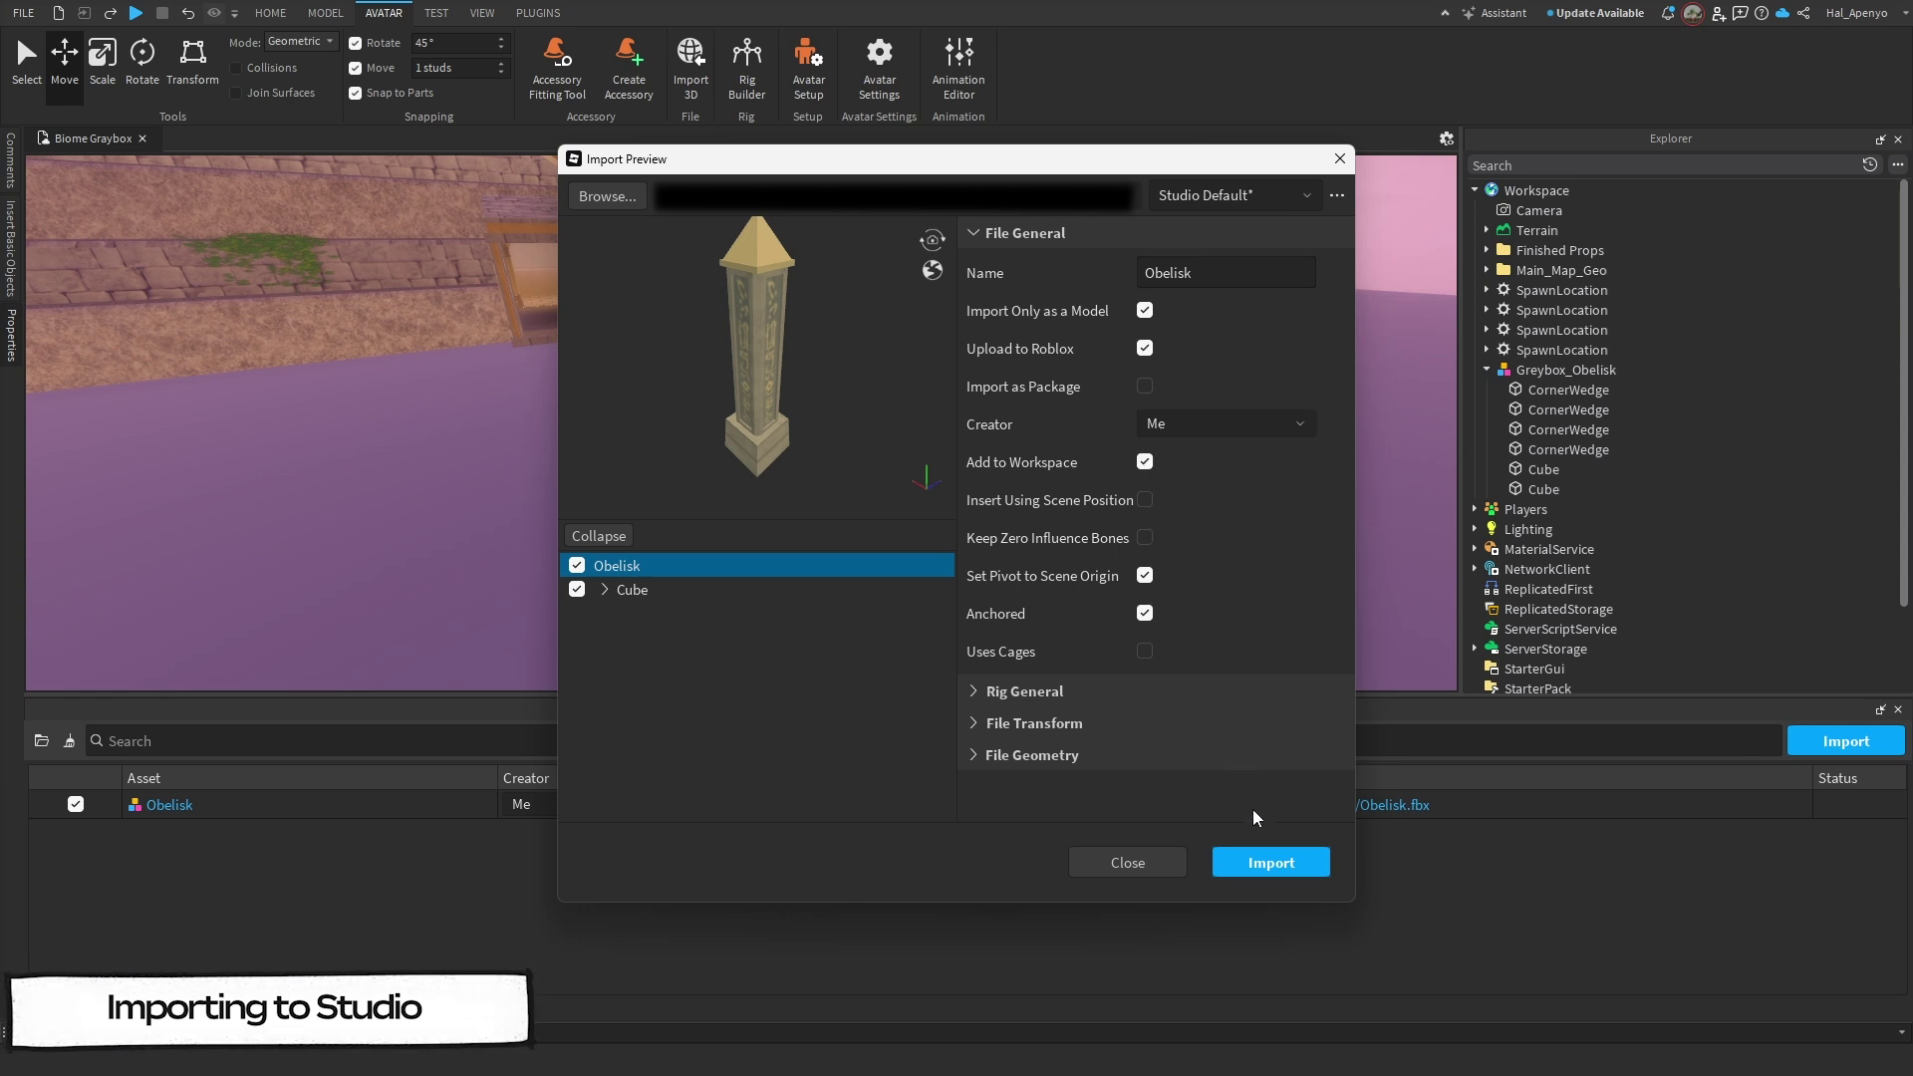
pyautogui.click(1271, 863)
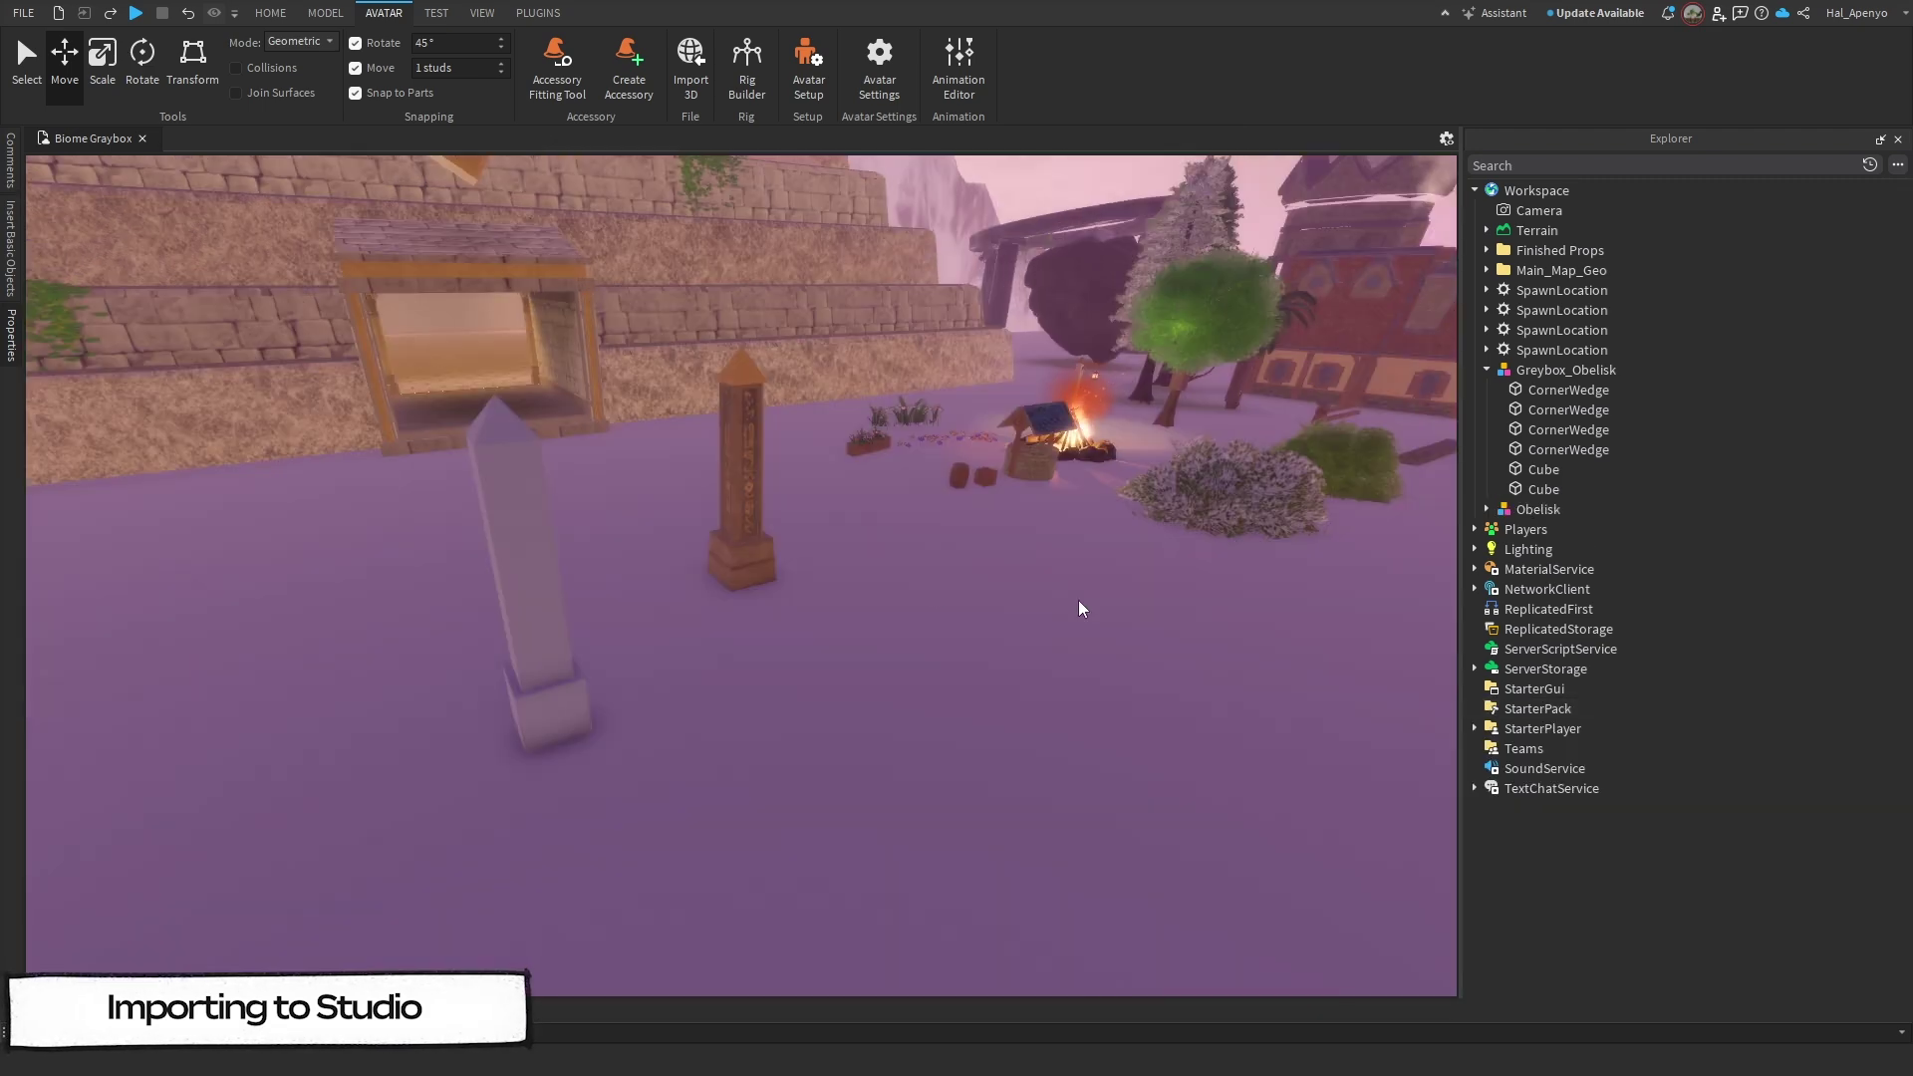
# Step: Move the imported obelisk next to the greybox obelisk
pyautogui.moveTo(741, 479); pyautogui.dragTo(603, 561)
pyautogui.click(734, 721)
pyautogui.moveTo(734, 721); pyautogui.dragTo(587, 721, button='right')
pyautogui.scroll(1, 702, 649)
# Step: Copy the greybox obelisk's part and paste it into the imported Obelisk model
pyautogui.click(701, 648)
pyautogui.hotkey('ctrl', 'c')
pyautogui.click(797, 649)
pyautogui.rightClick(1539, 510)
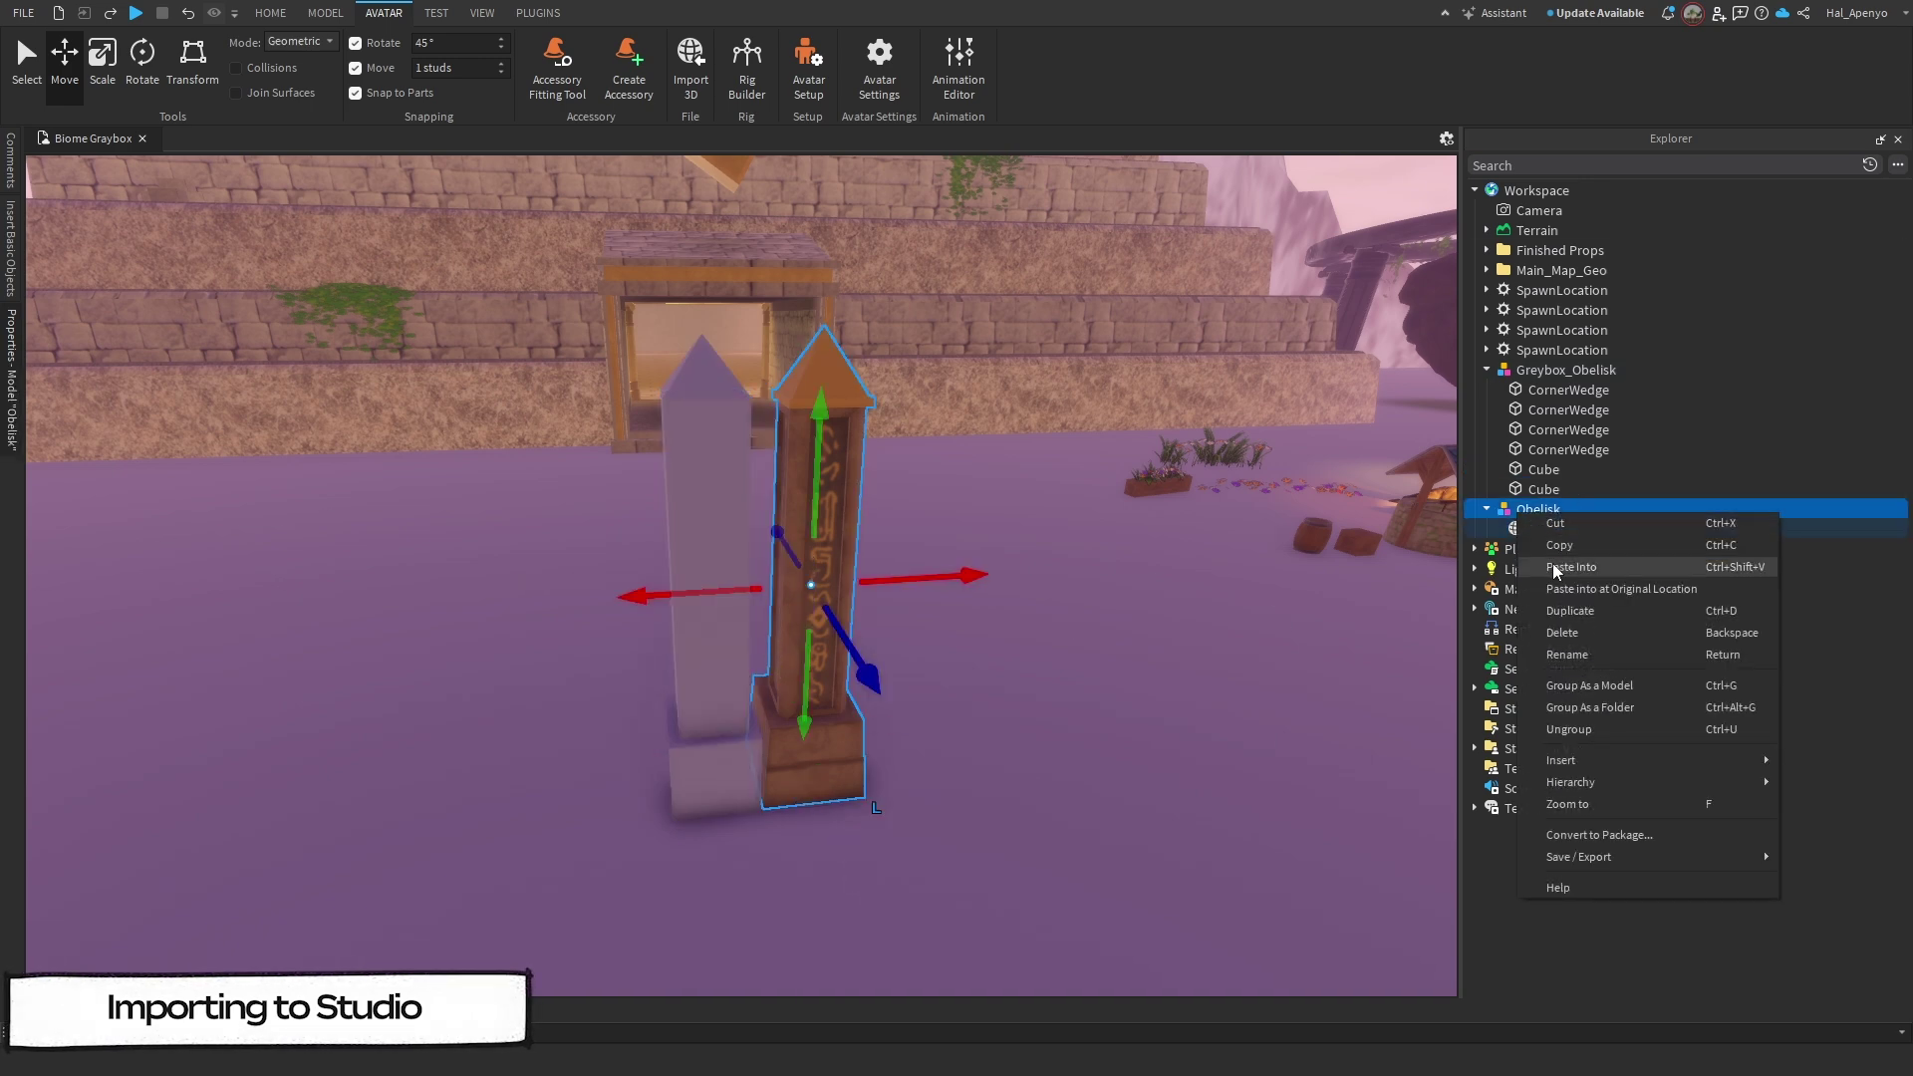
pyautogui.click(1558, 566)
# Step: Move and scale the obelisk parts so the detailed mesh and the greybox part match in size and position
pyautogui.moveTo(823, 567); pyautogui.dragTo(926, 566)
pyautogui.hotkey('ctrl', '3')
pyautogui.moveTo(827, 351); pyautogui.dragTo(843, 290)
pyautogui.press('q')
pyautogui.moveTo(814, 739); pyautogui.dragTo(807, 659)
pyautogui.scroll(-3, 806, 660)
# Step: Rename the Obelisk model's two children GreyboxRoot and Mesh, and open the model's properties
pyautogui.doubleClick(1531, 549)
pyautogui.write('GreyboxRoot')
pyautogui.doubleClick(1530, 529)
pyautogui.write('Mesh')
pyautogui.click(1538, 509)
pyautogui.click(11, 369)
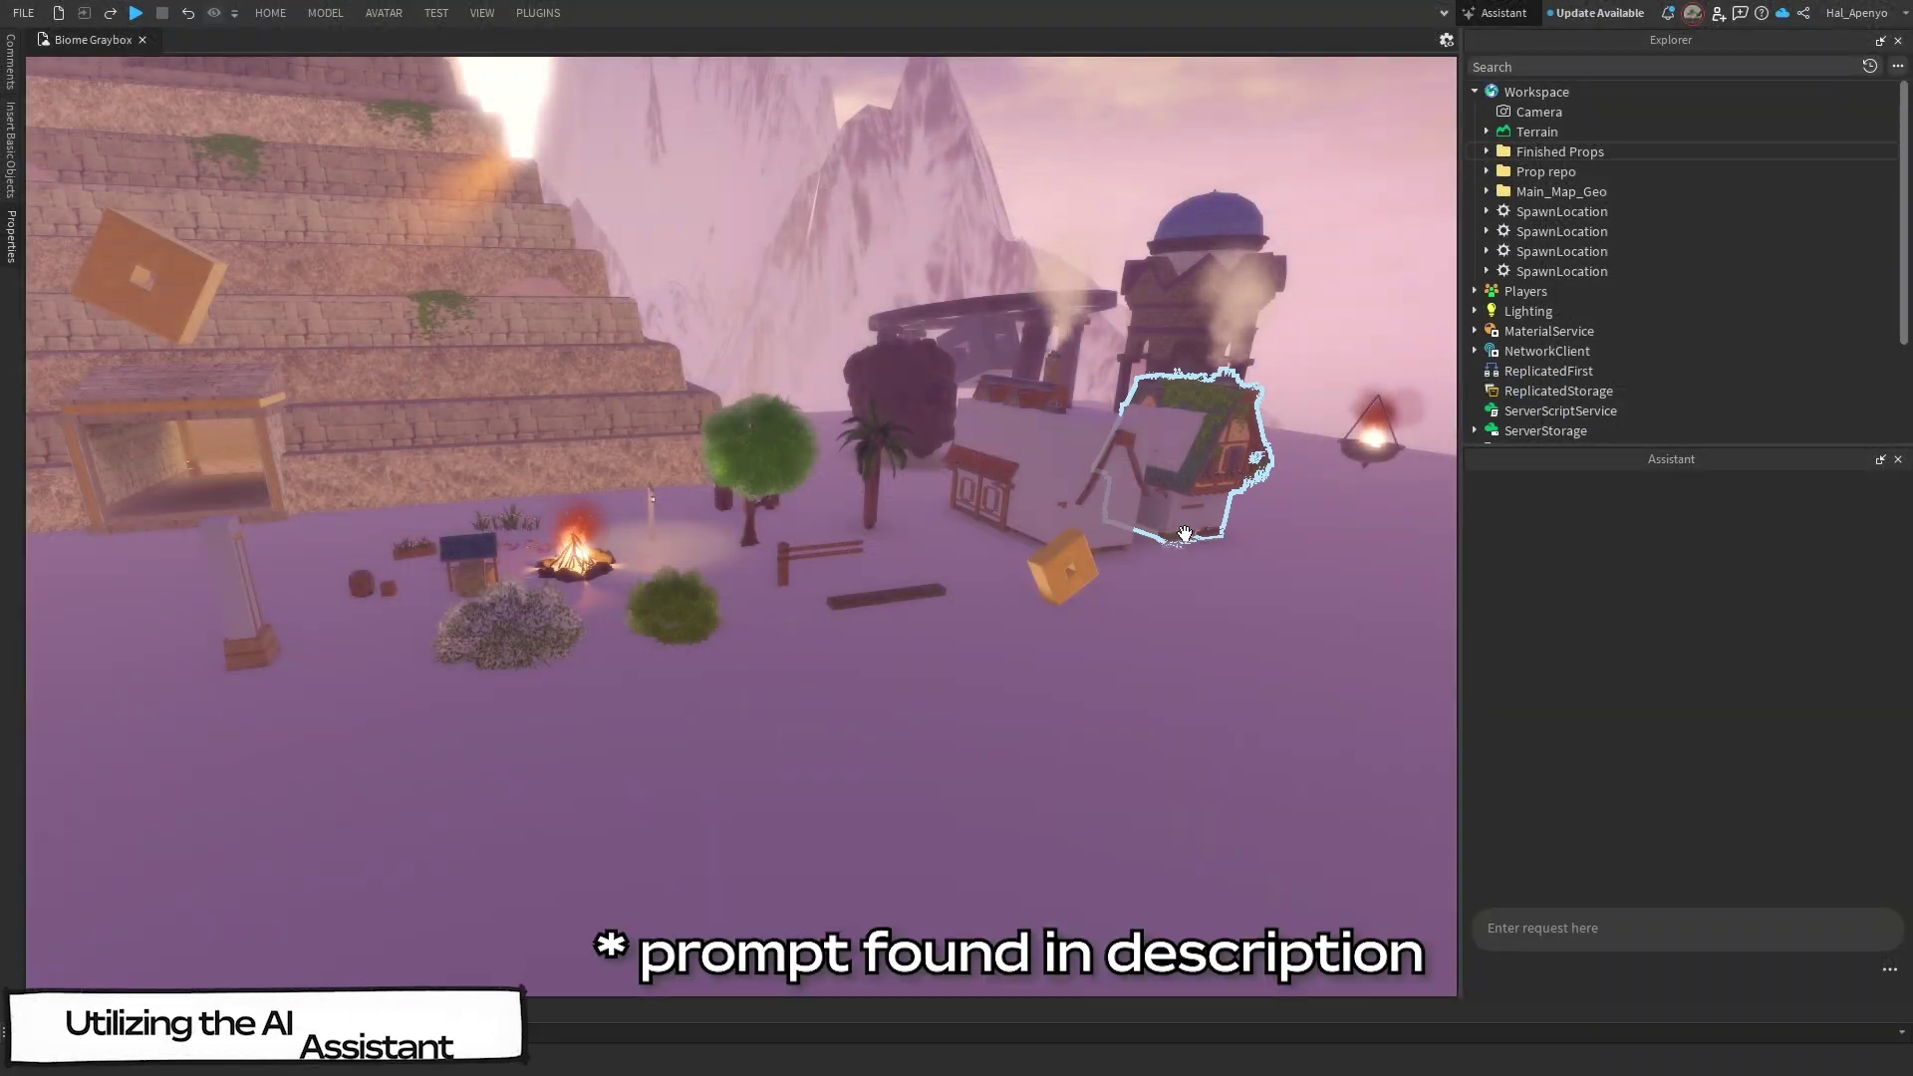
# Step: Have the Assistant script the replacement of Main_Map_Geo greyboxes with the Finished Props models, review the code and run it
pyautogui.click(1487, 152)
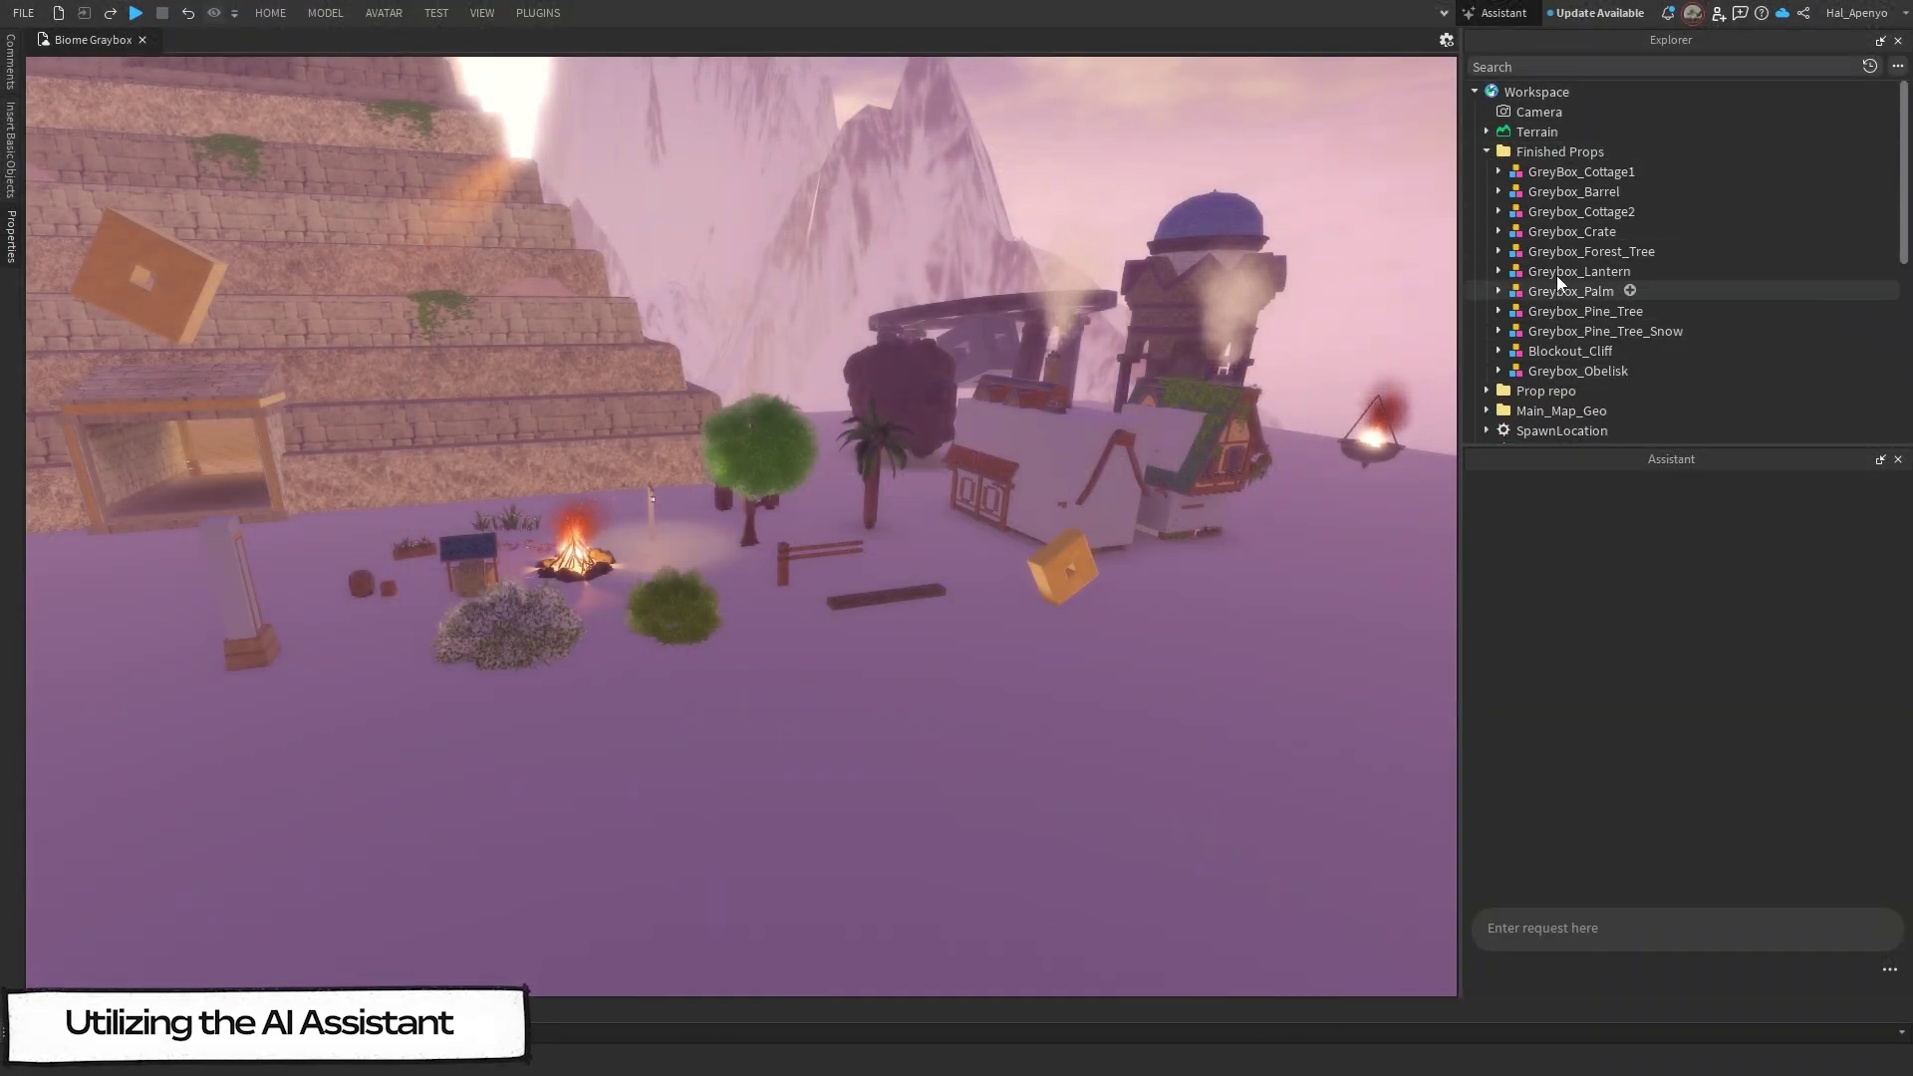
pyautogui.hotkey('ctrl', 'v')
pyautogui.press('Return')
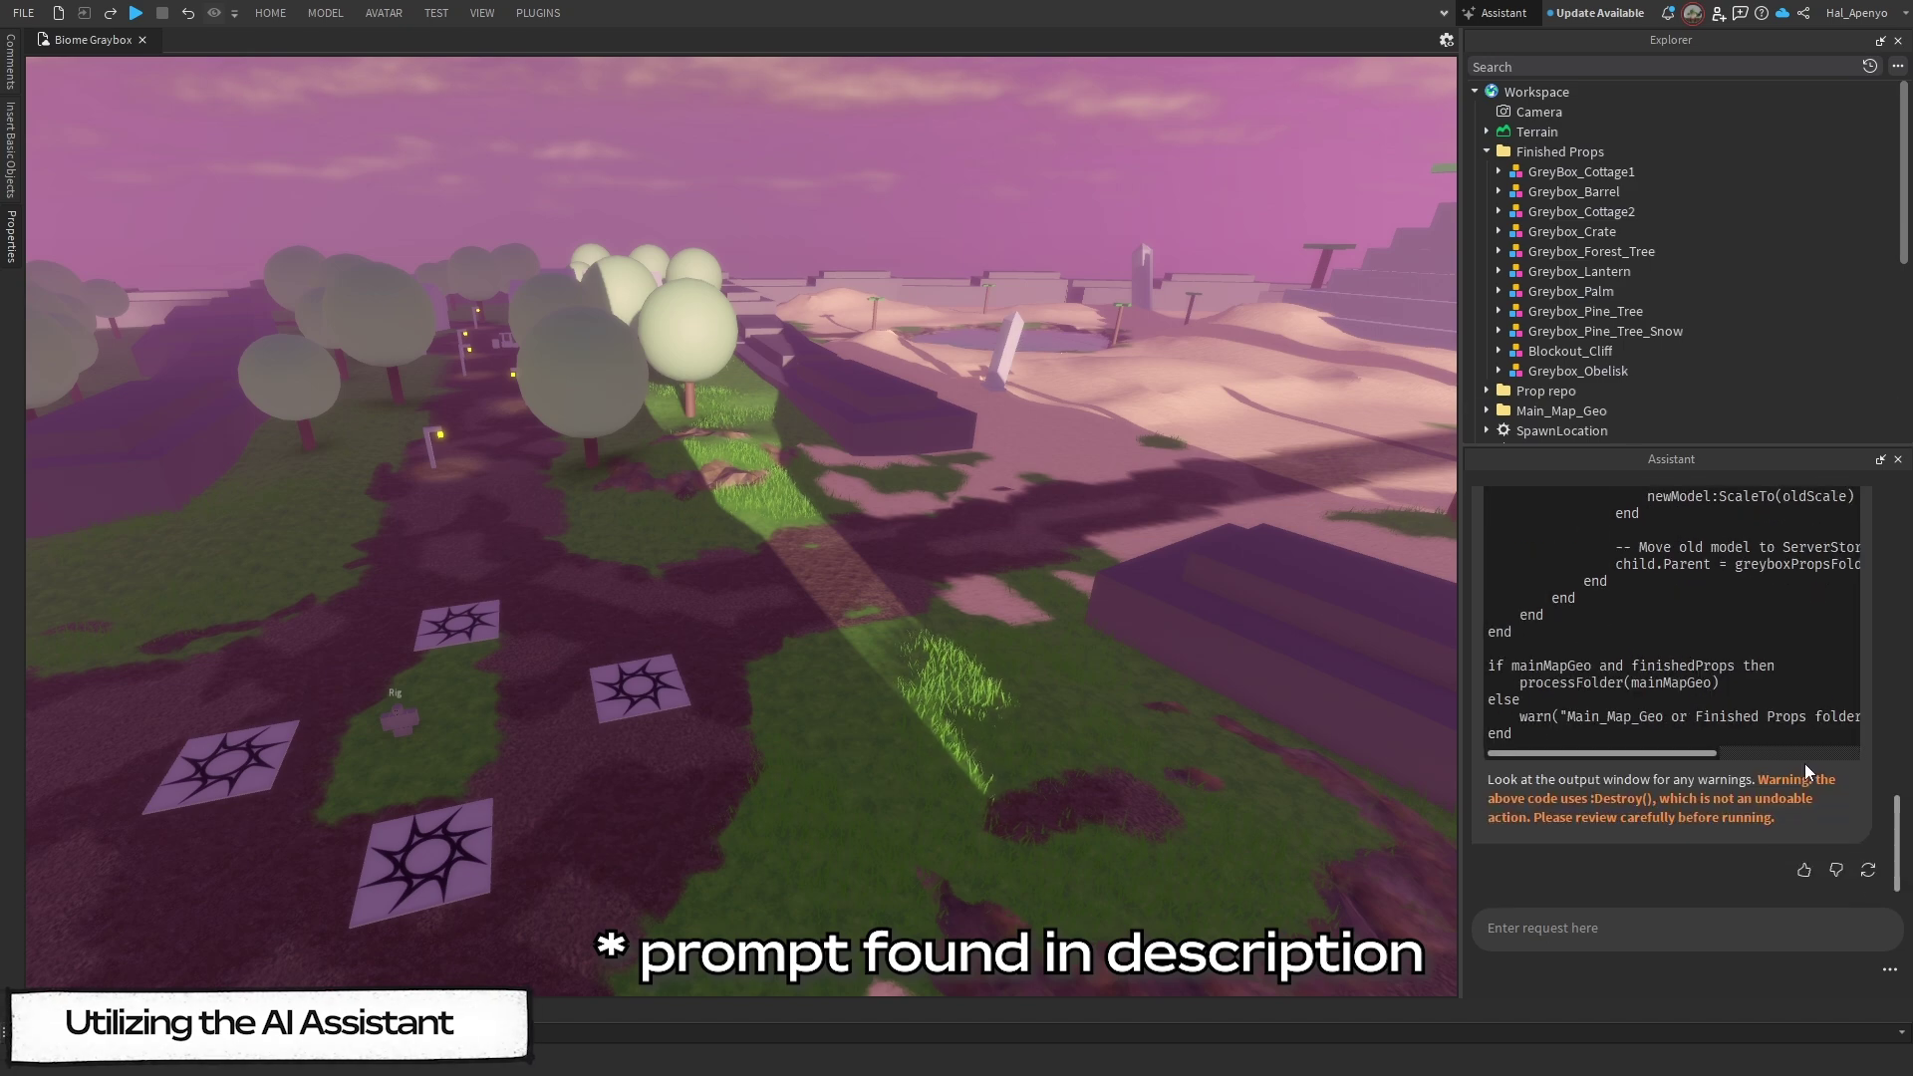
pyautogui.scroll(10, 1744, 682)
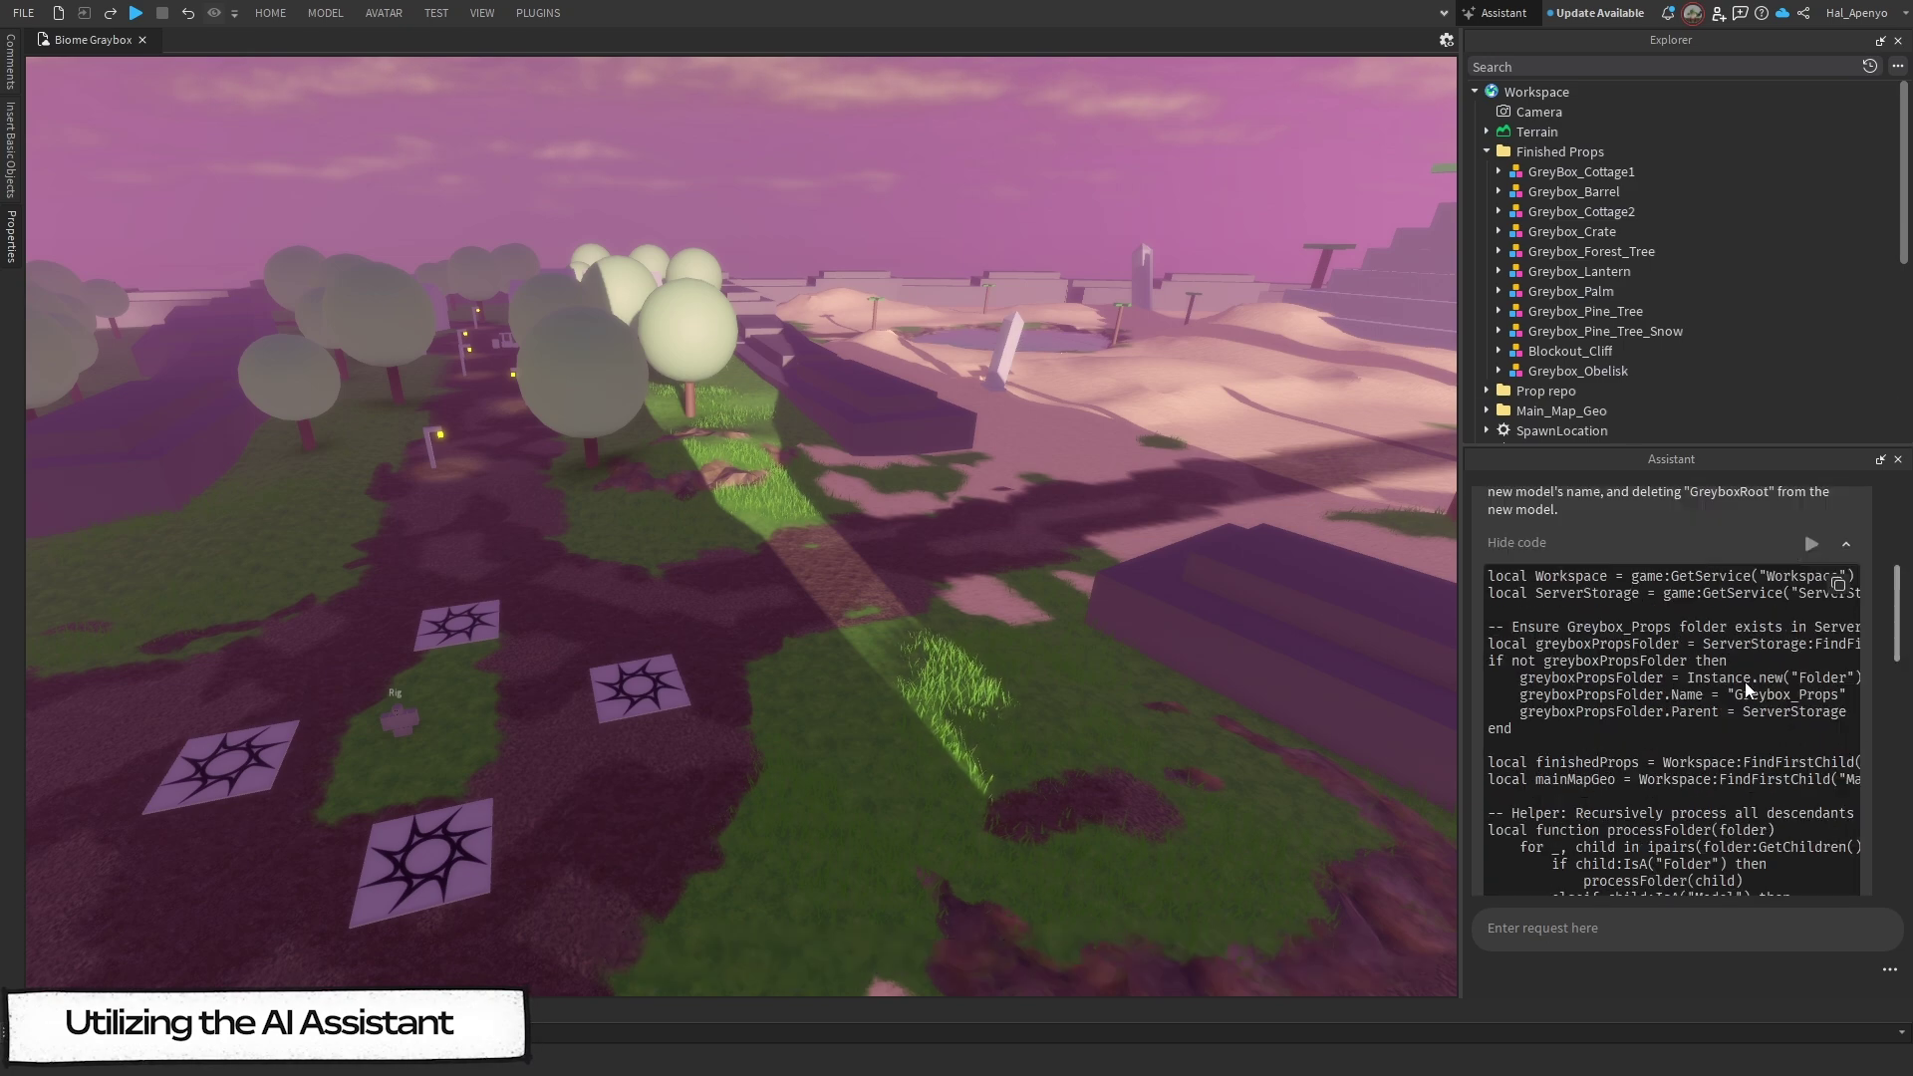
pyautogui.click(1811, 544)
# Step: Fly around the temple, cliffs and village to check the replaced props across the map
pyautogui.moveTo(924, 749); pyautogui.dragTo(576, 884, button='right')
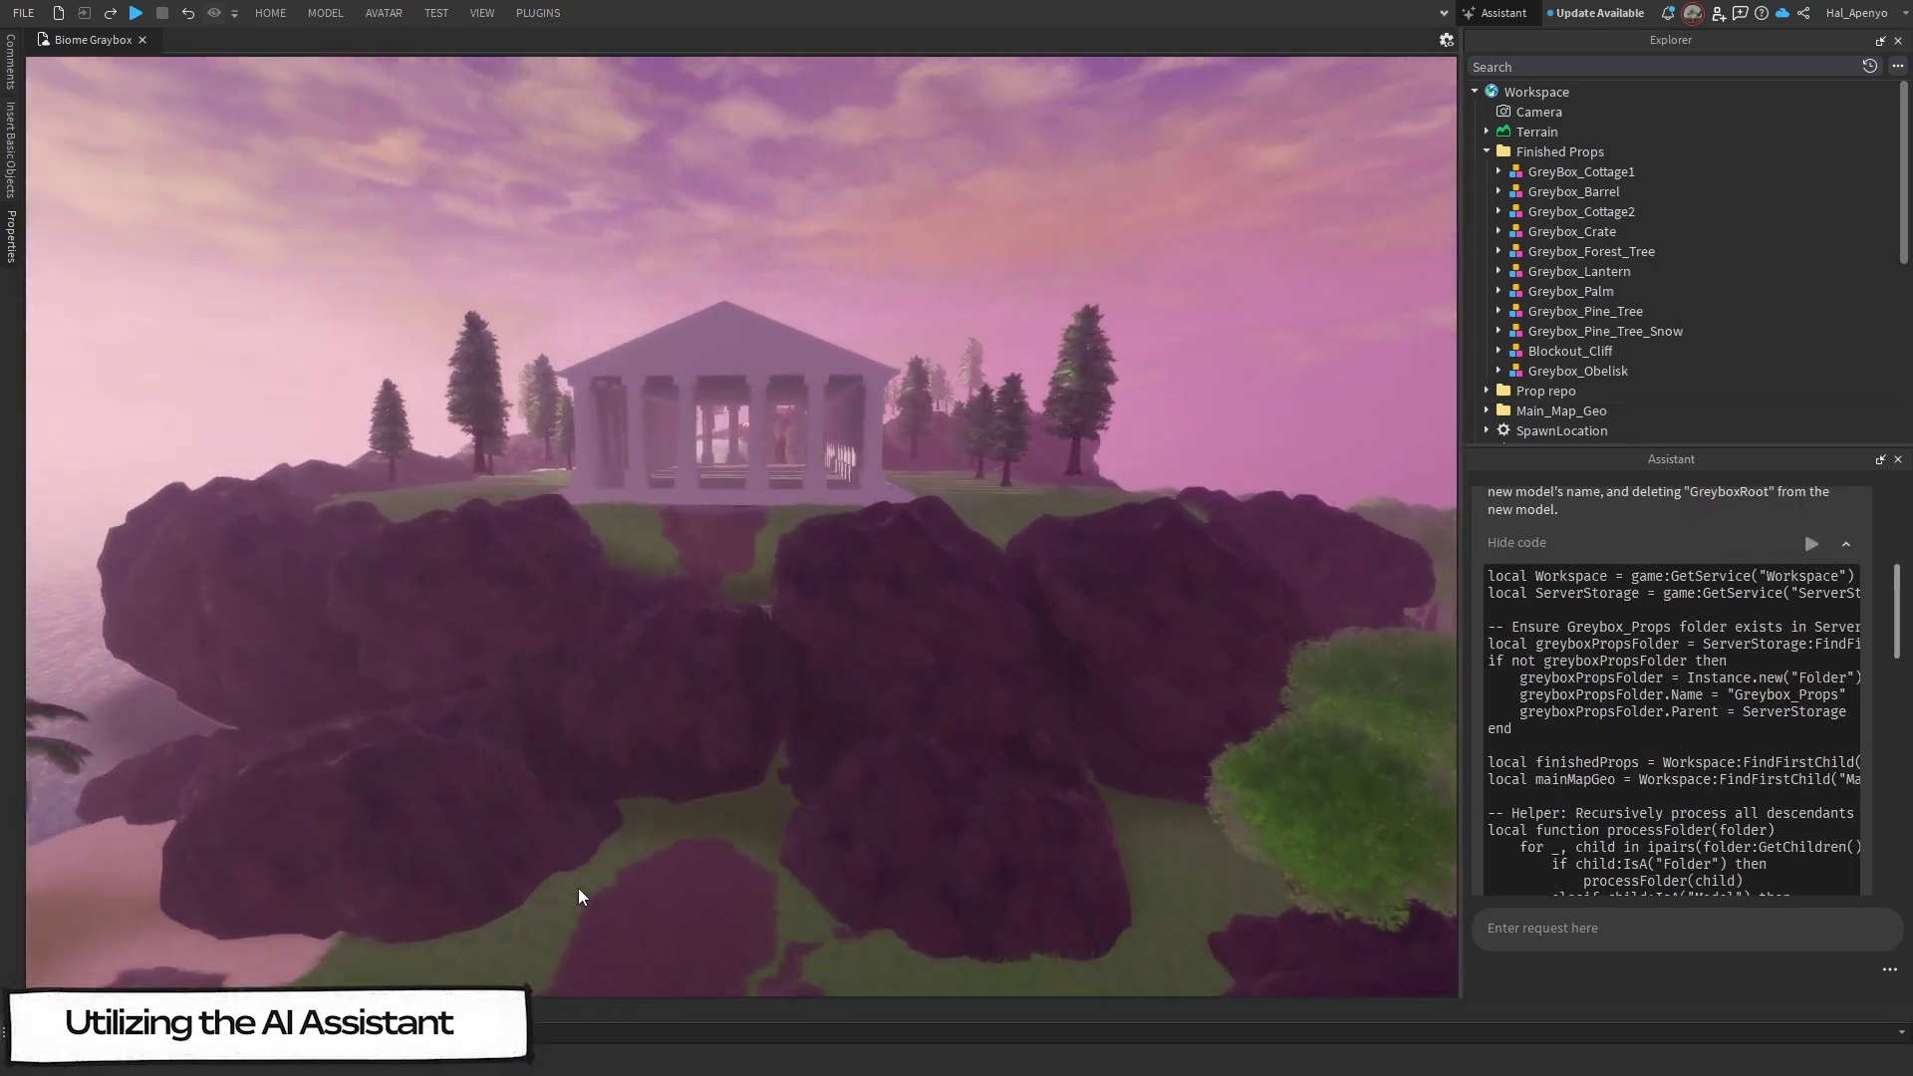
pyautogui.press('a')
pyautogui.moveTo(494, 818); pyautogui.dragTo(493, 818, button='right')
pyautogui.press('w')
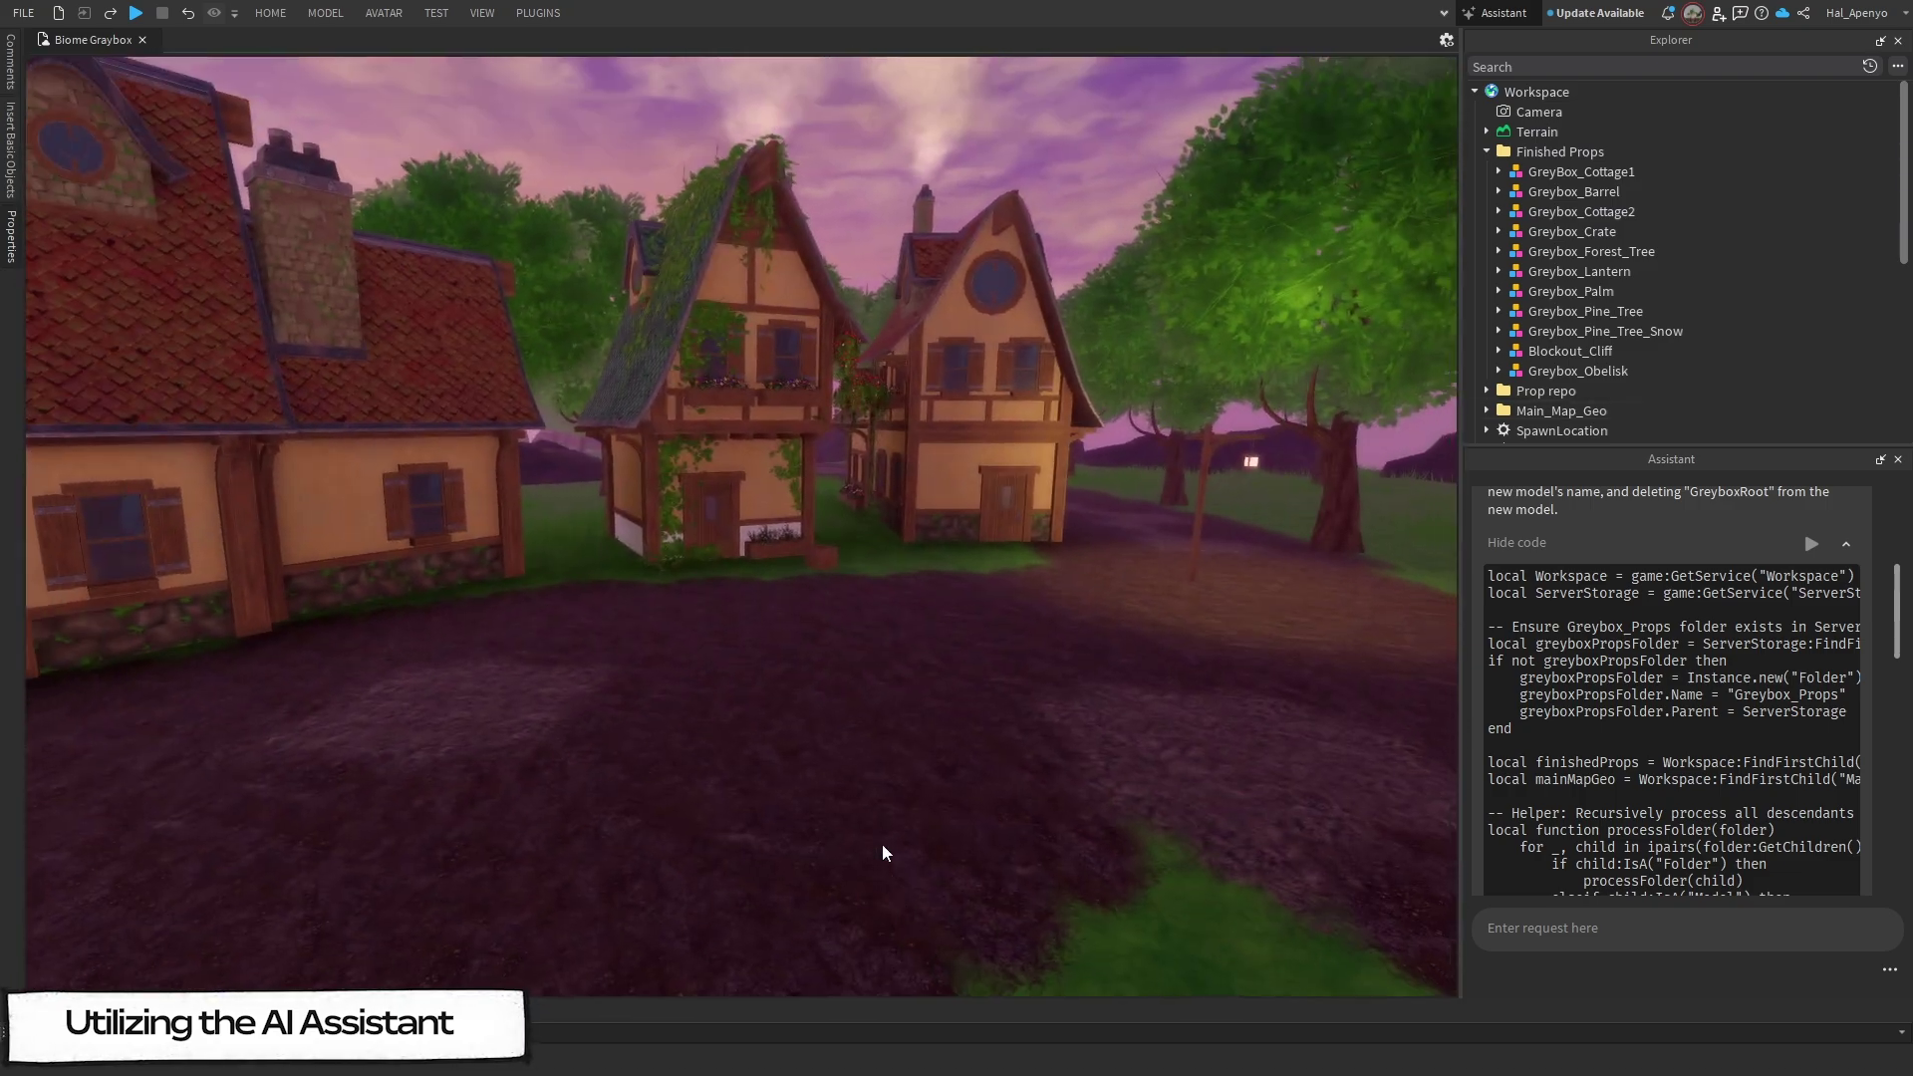
pyautogui.moveTo(882, 846); pyautogui.dragTo(797, 830, button='right')
pyautogui.scroll(-5, 798, 831)
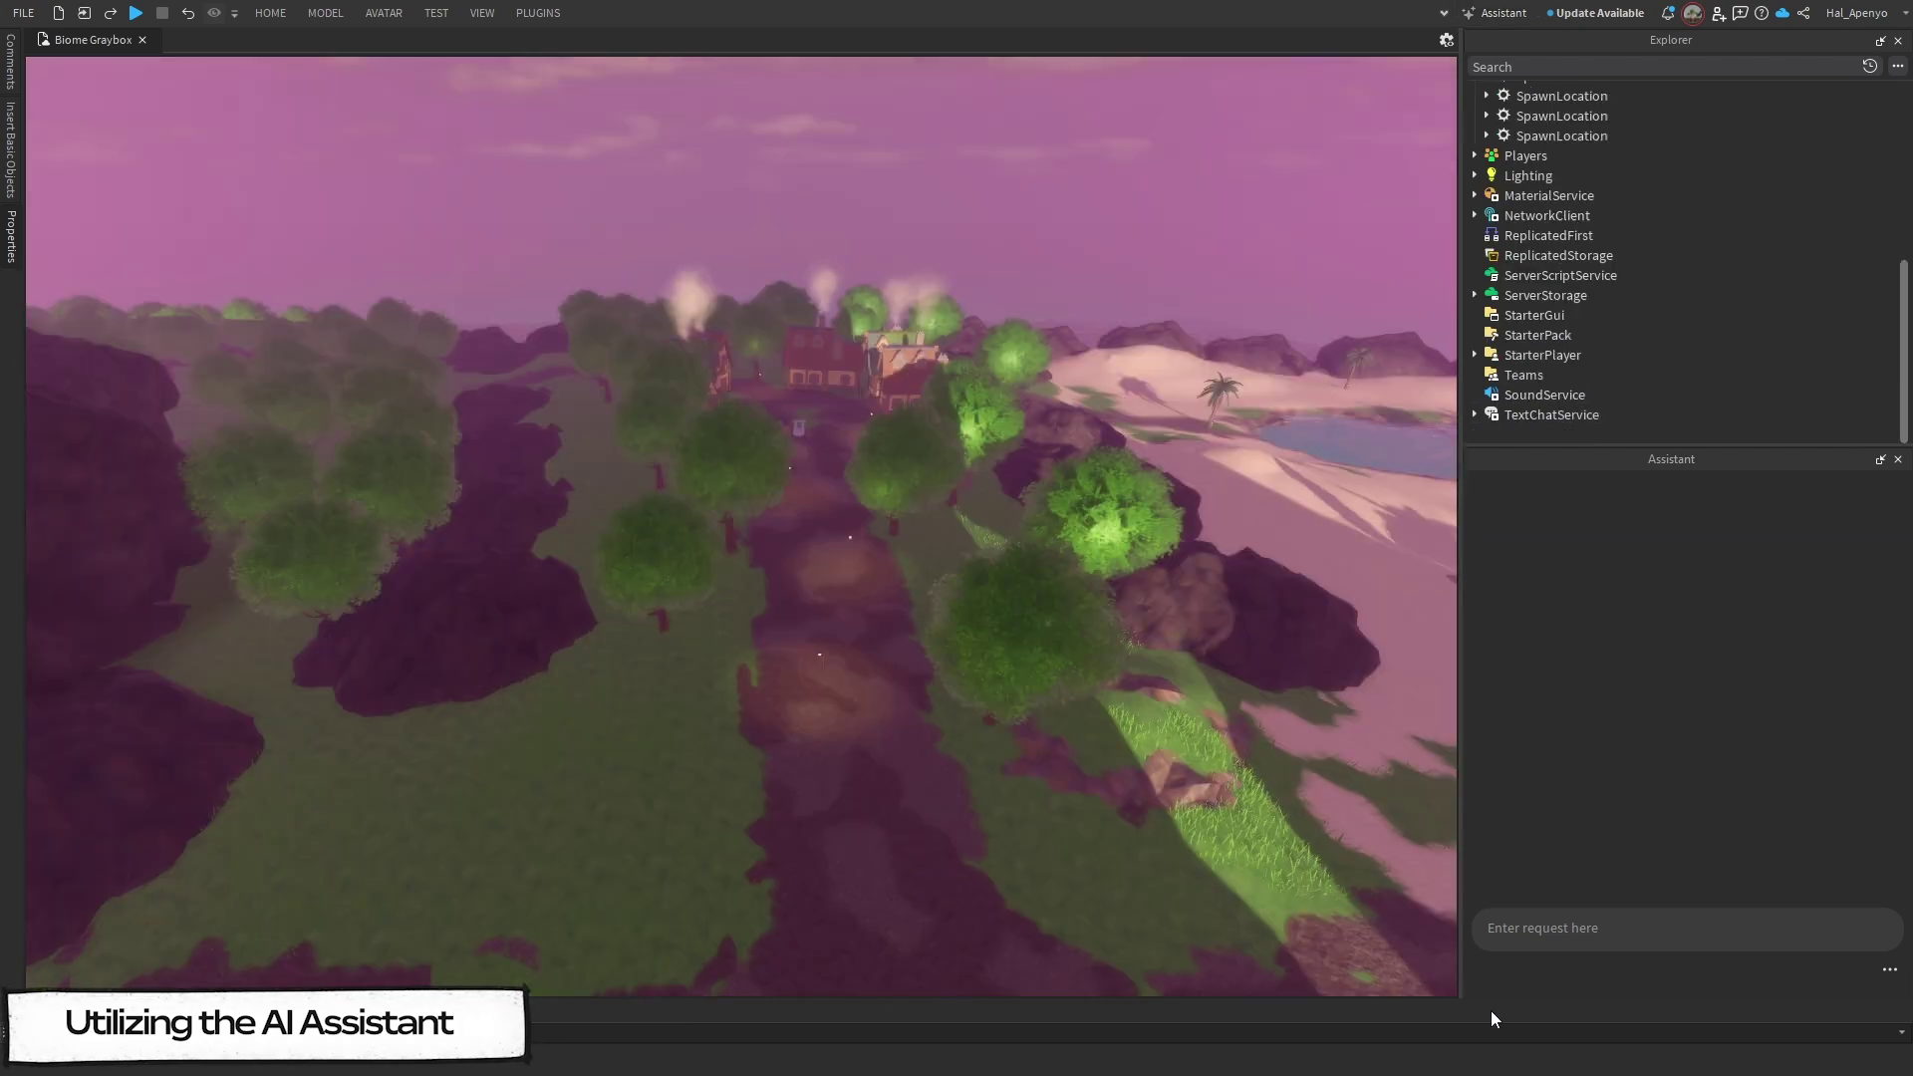
# Step: Ask the Assistant to randomly recolour the leaves of all Forest Trees in Main_Map_Geo, starting with a 25% chance, and auto-run the code
pyautogui.write('"Cycle through all Forest Trees that are descendants of Main_Map_Geo in Workspace. There should be a 25% chance that Color property of the Surface Appearance under "leaves" is changed to "255,255,255" and another 25% chance that the Color property of the Surface Appearance is changed to "157, 200, 221" , otherwise if neither of these chances happen it should stay the same. Run this code automatically when complete. AutoRun this code"')
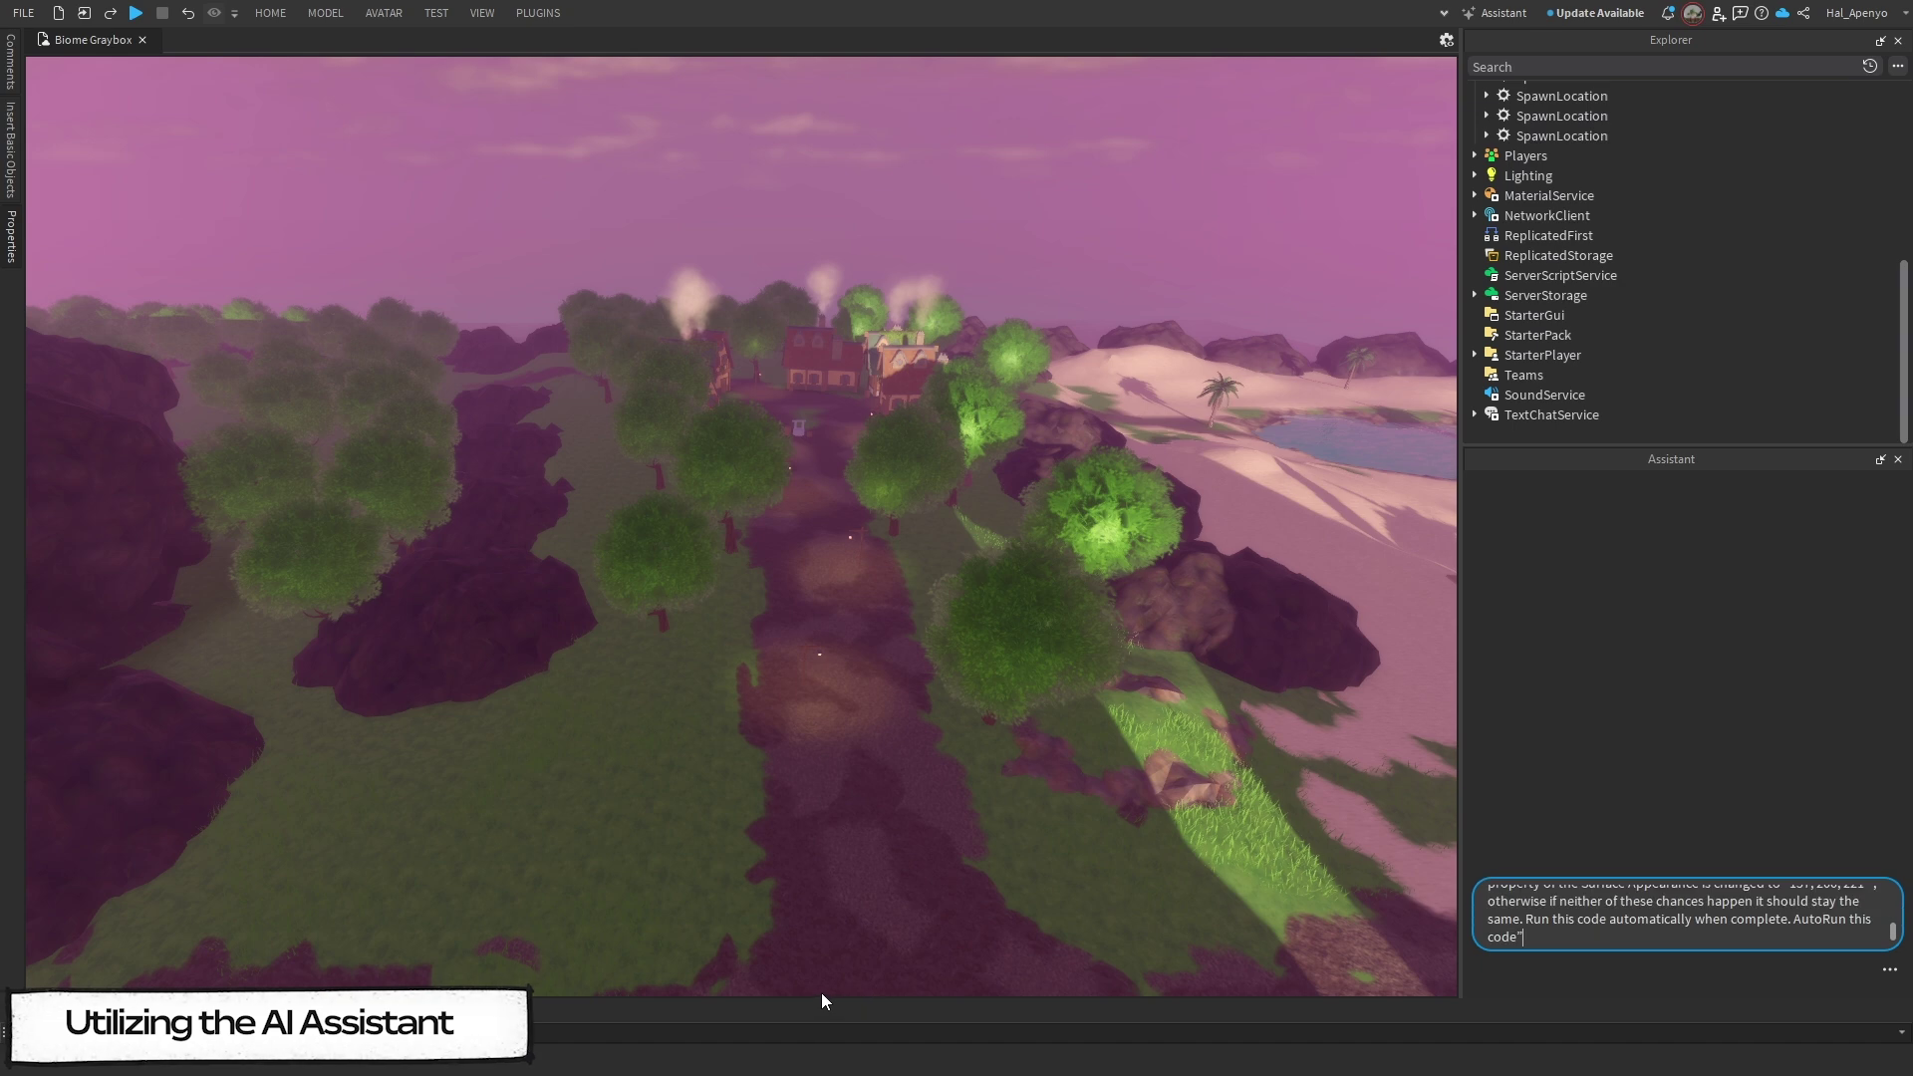
pyautogui.press('Return')
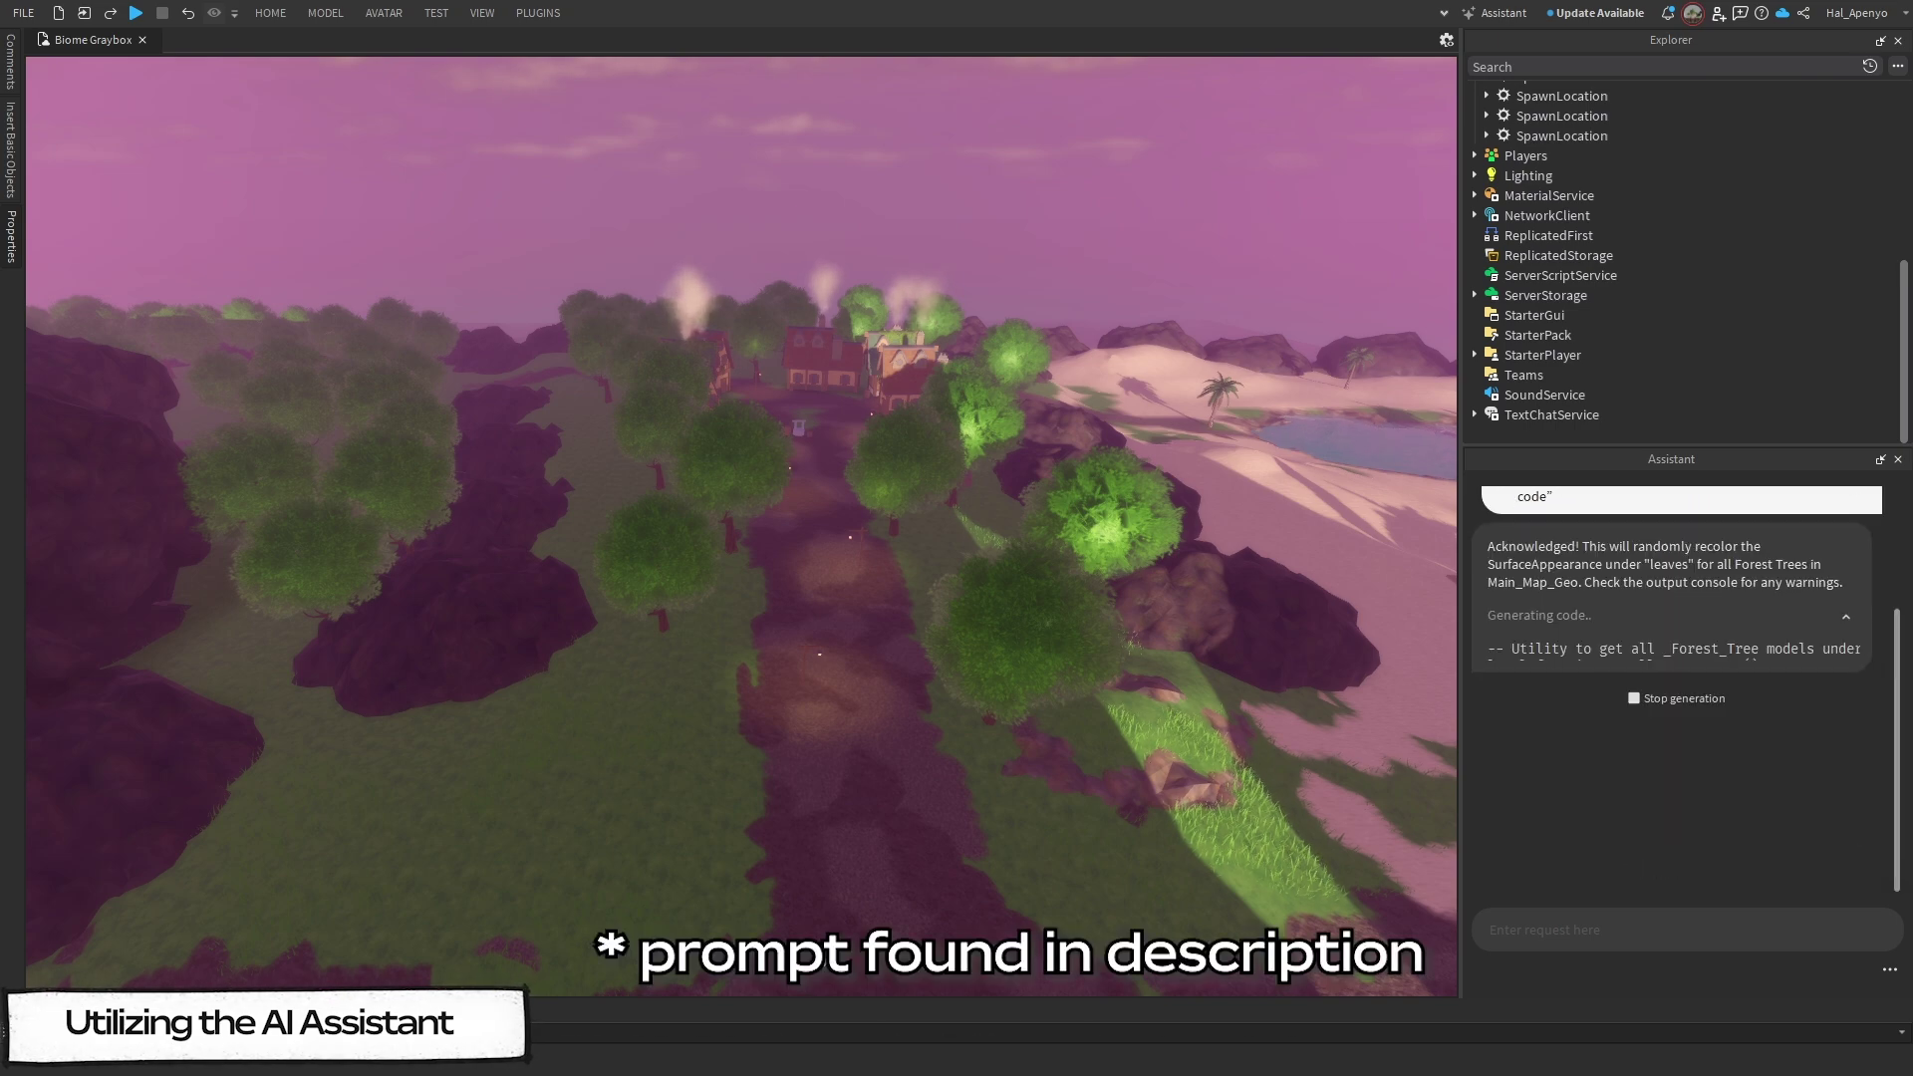
pyautogui.moveTo(858, 894); pyautogui.dragTo(445, 643, button='right')
pyautogui.press('w')
pyautogui.press('w')
pyautogui.press('w')
pyautogui.press('w')
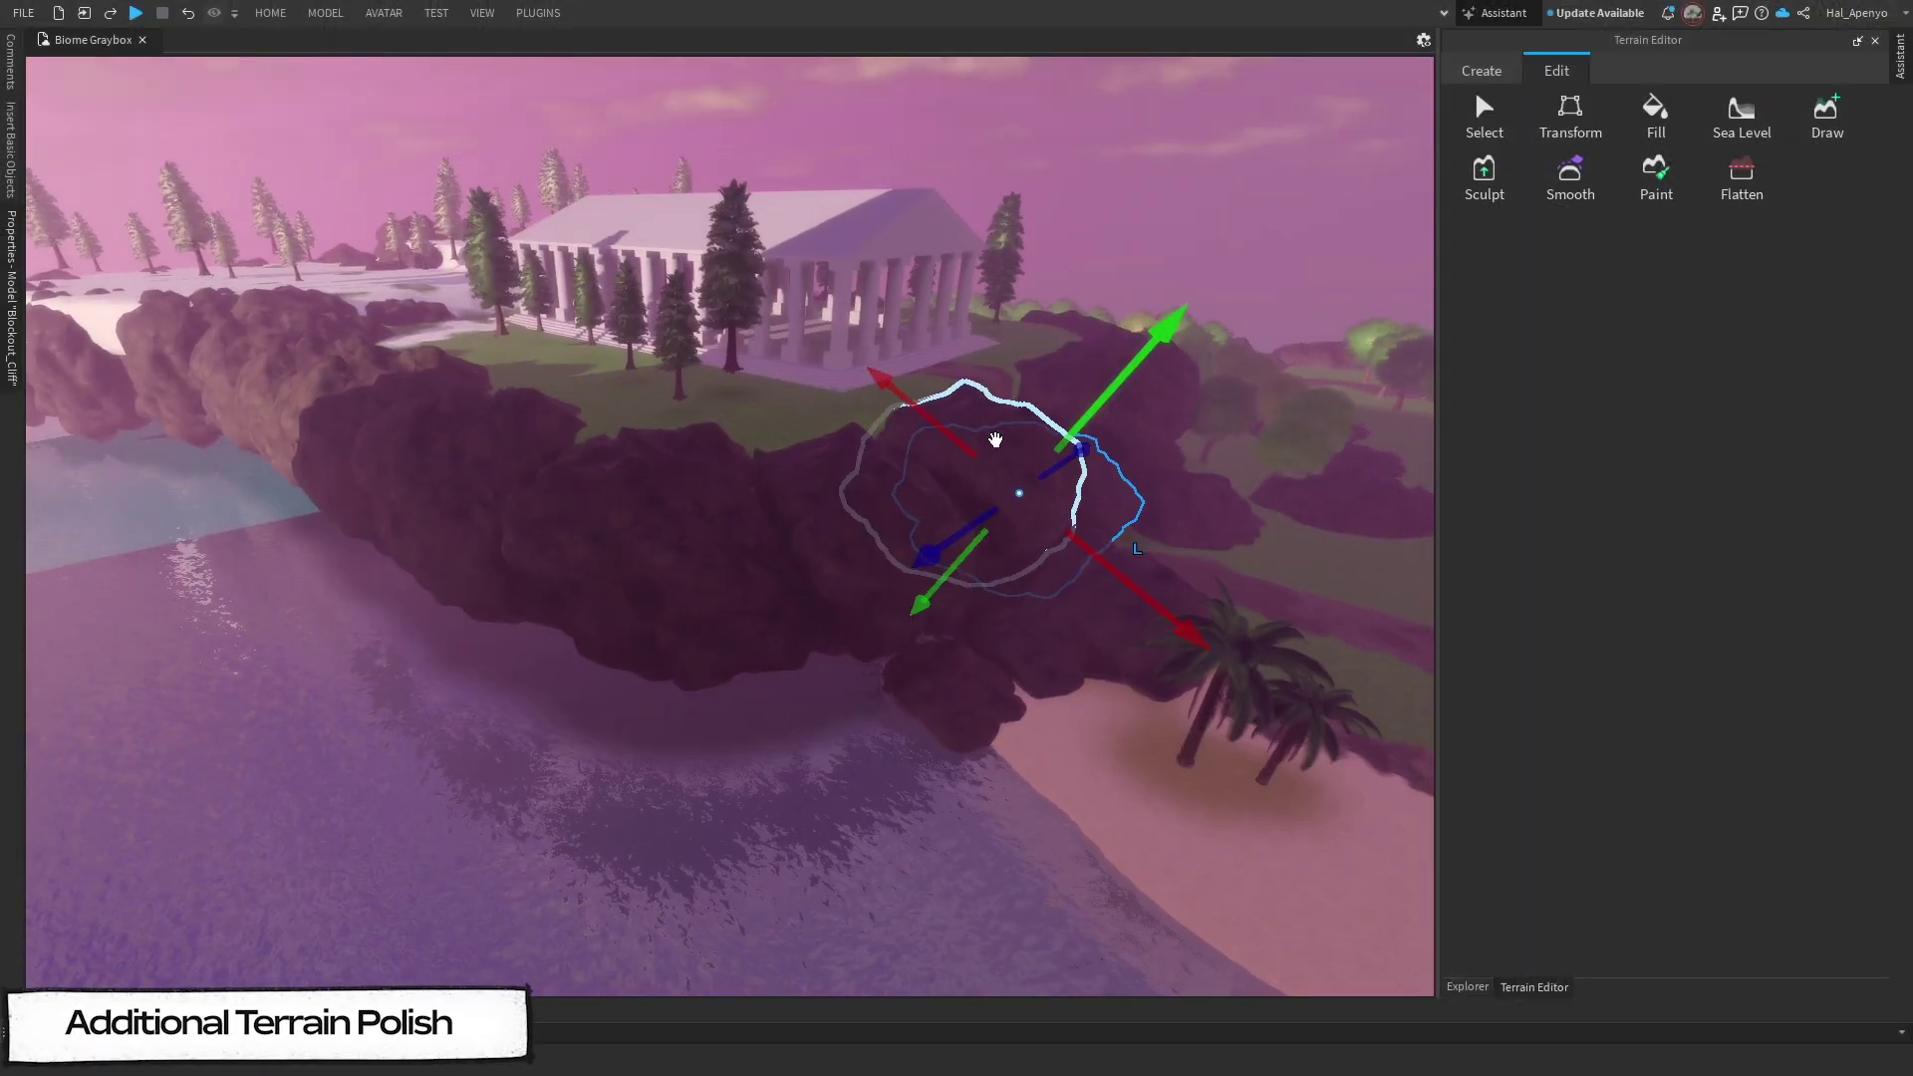
# Step: Select the cliffs along the temple's shoreline and move them together about 22 studs, then reposition a single cliff
pyautogui.keyDown('shift'); pyautogui.click(995, 440); pyautogui.keyUp('shift')
pyautogui.keyDown('shift'); pyautogui.click(786, 555); pyautogui.keyUp('shift')
pyautogui.keyDown('shift'); pyautogui.click(564, 517); pyautogui.keyUp('shift')
pyautogui.keyDown('shift'); pyautogui.click(428, 457); pyautogui.keyUp('shift')
pyautogui.keyDown('shift'); pyautogui.click(277, 389); pyautogui.keyUp('shift')
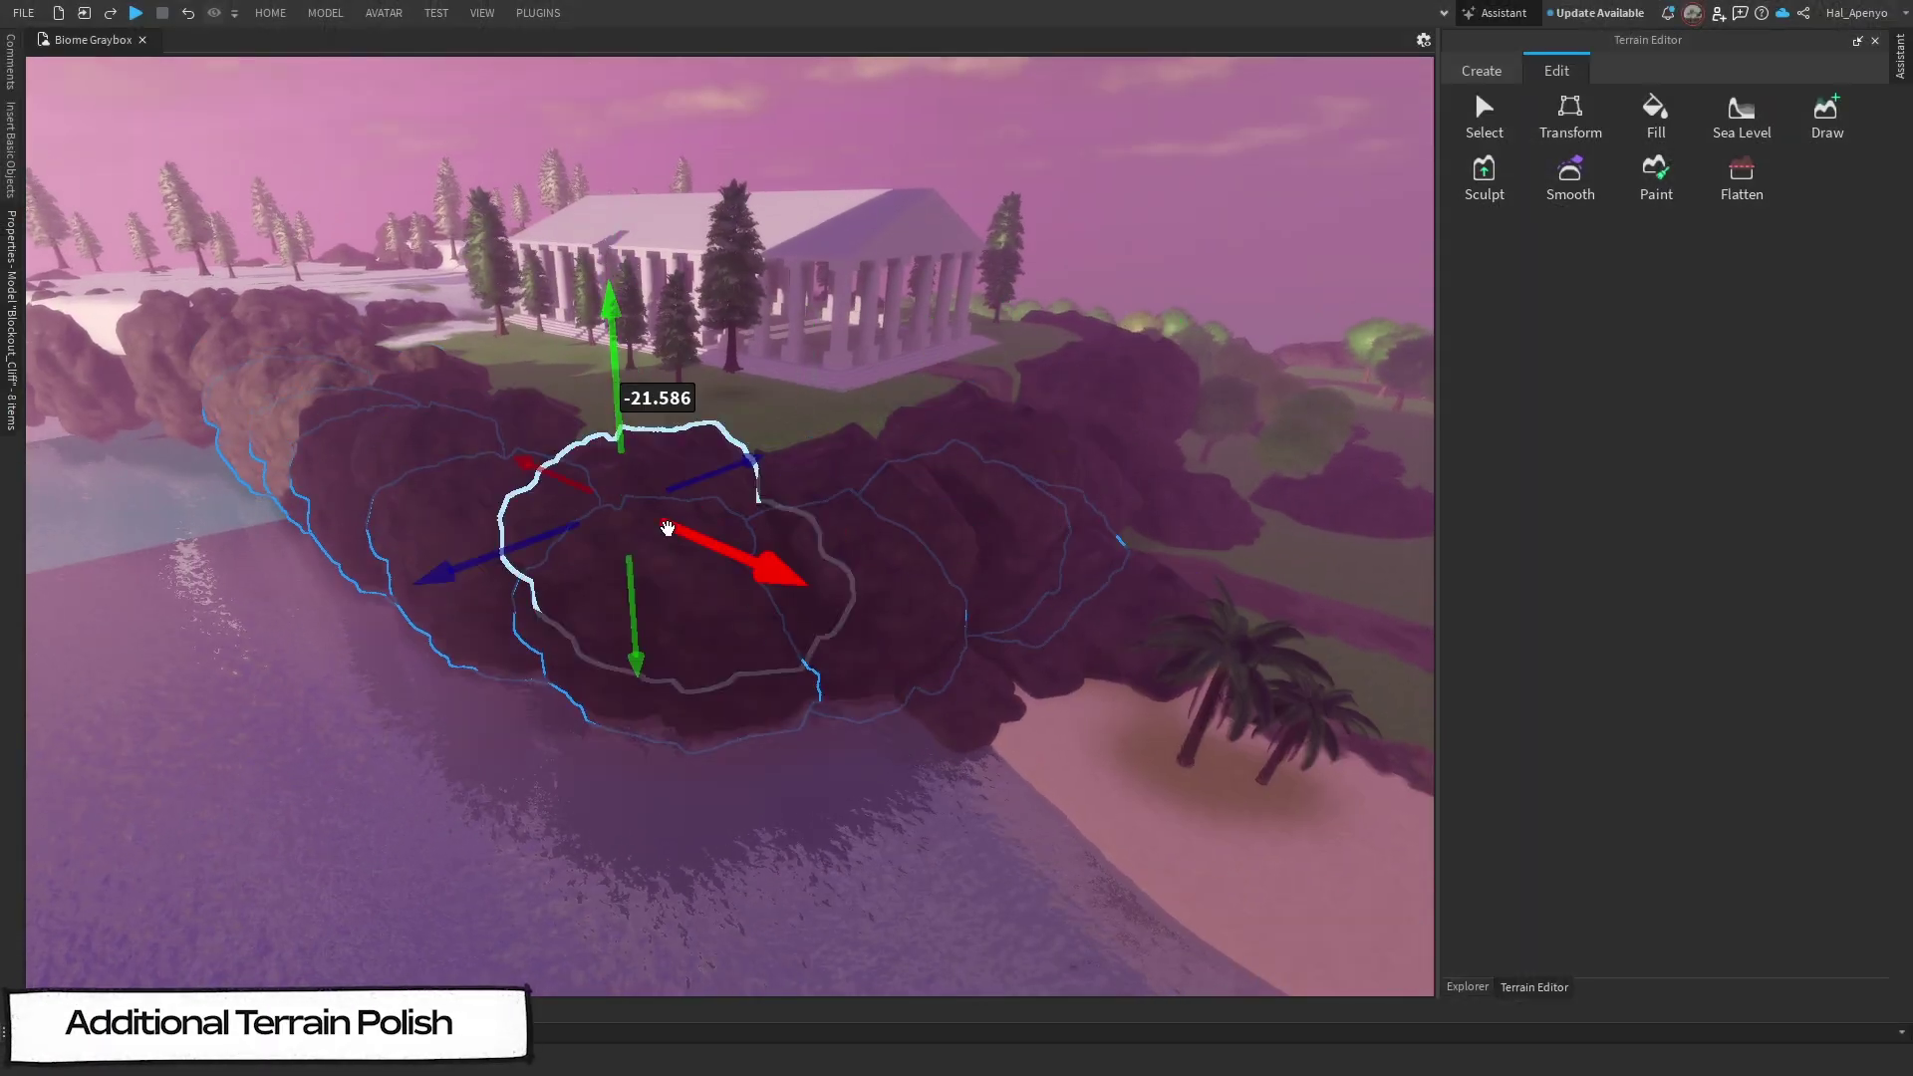
pyautogui.moveTo(777, 568); pyautogui.dragTo(677, 567)
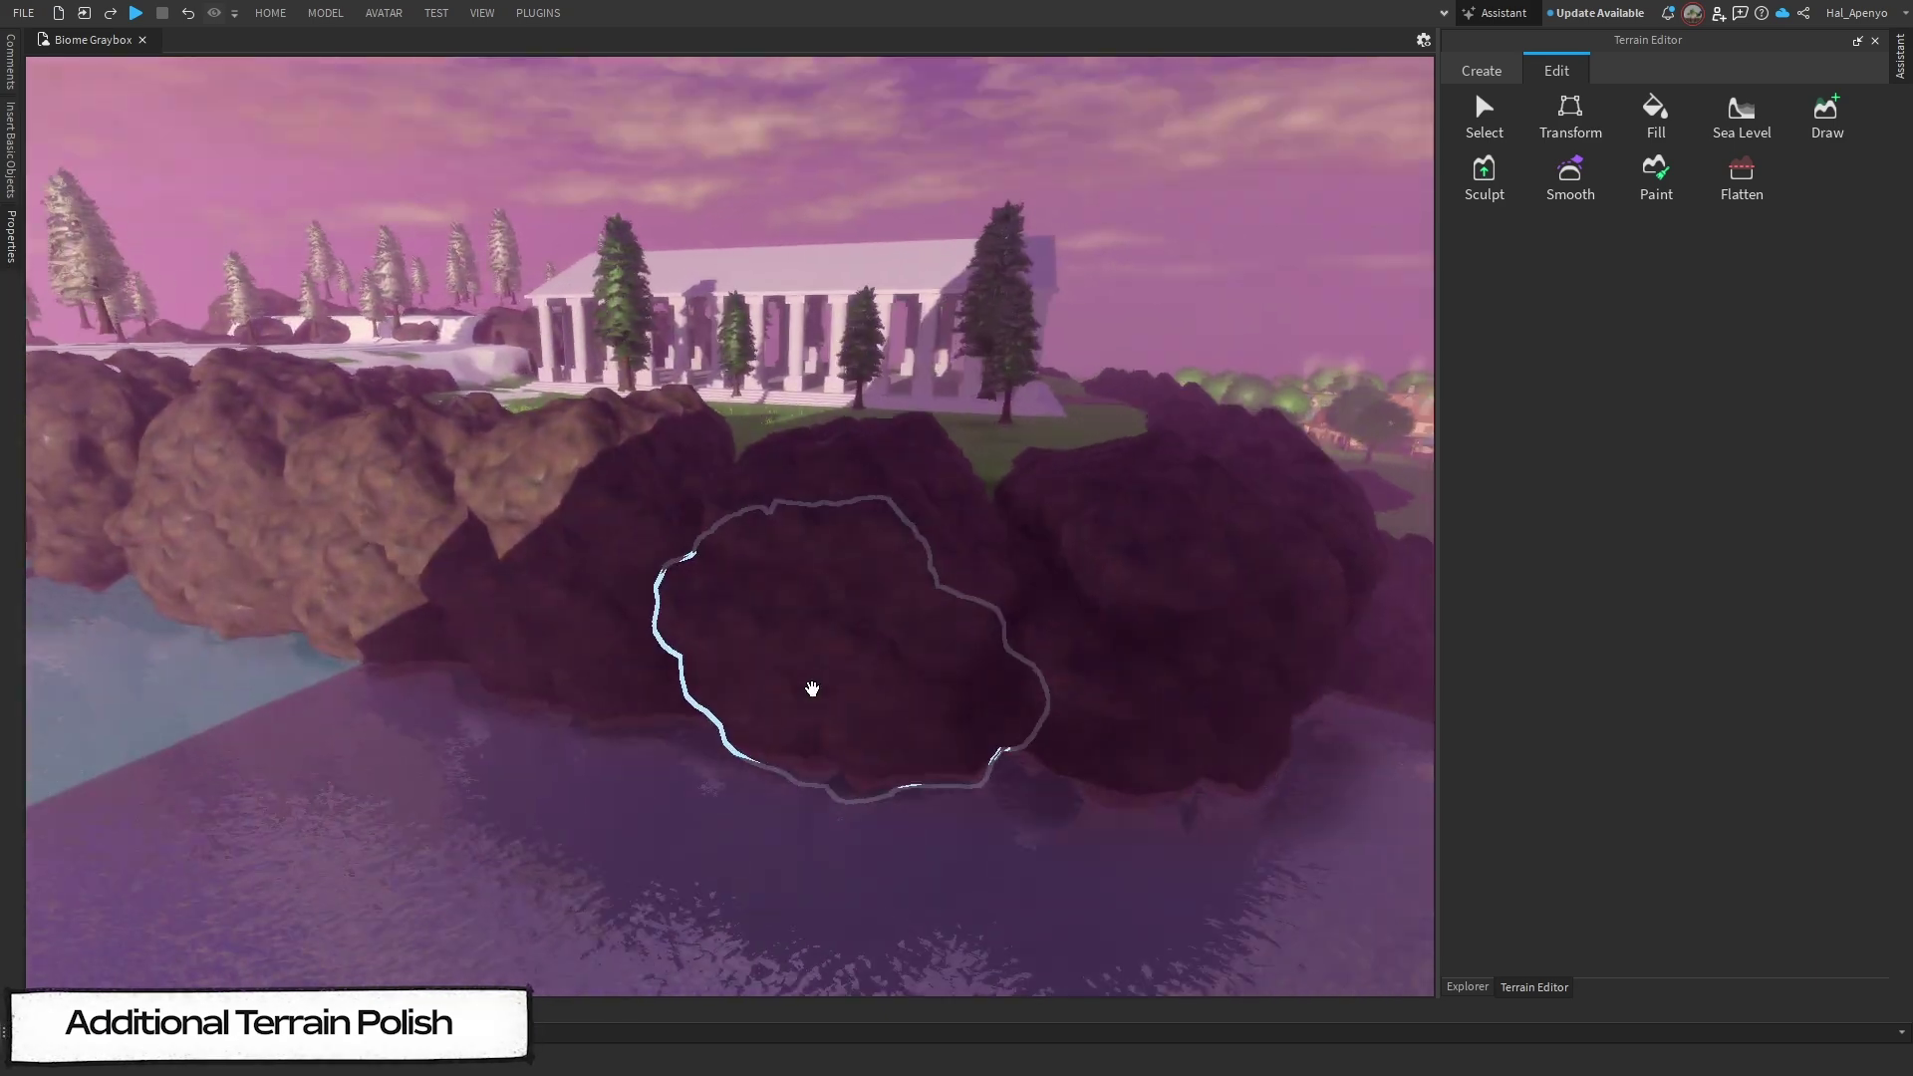
pyautogui.moveTo(811, 684); pyautogui.dragTo(917, 604)
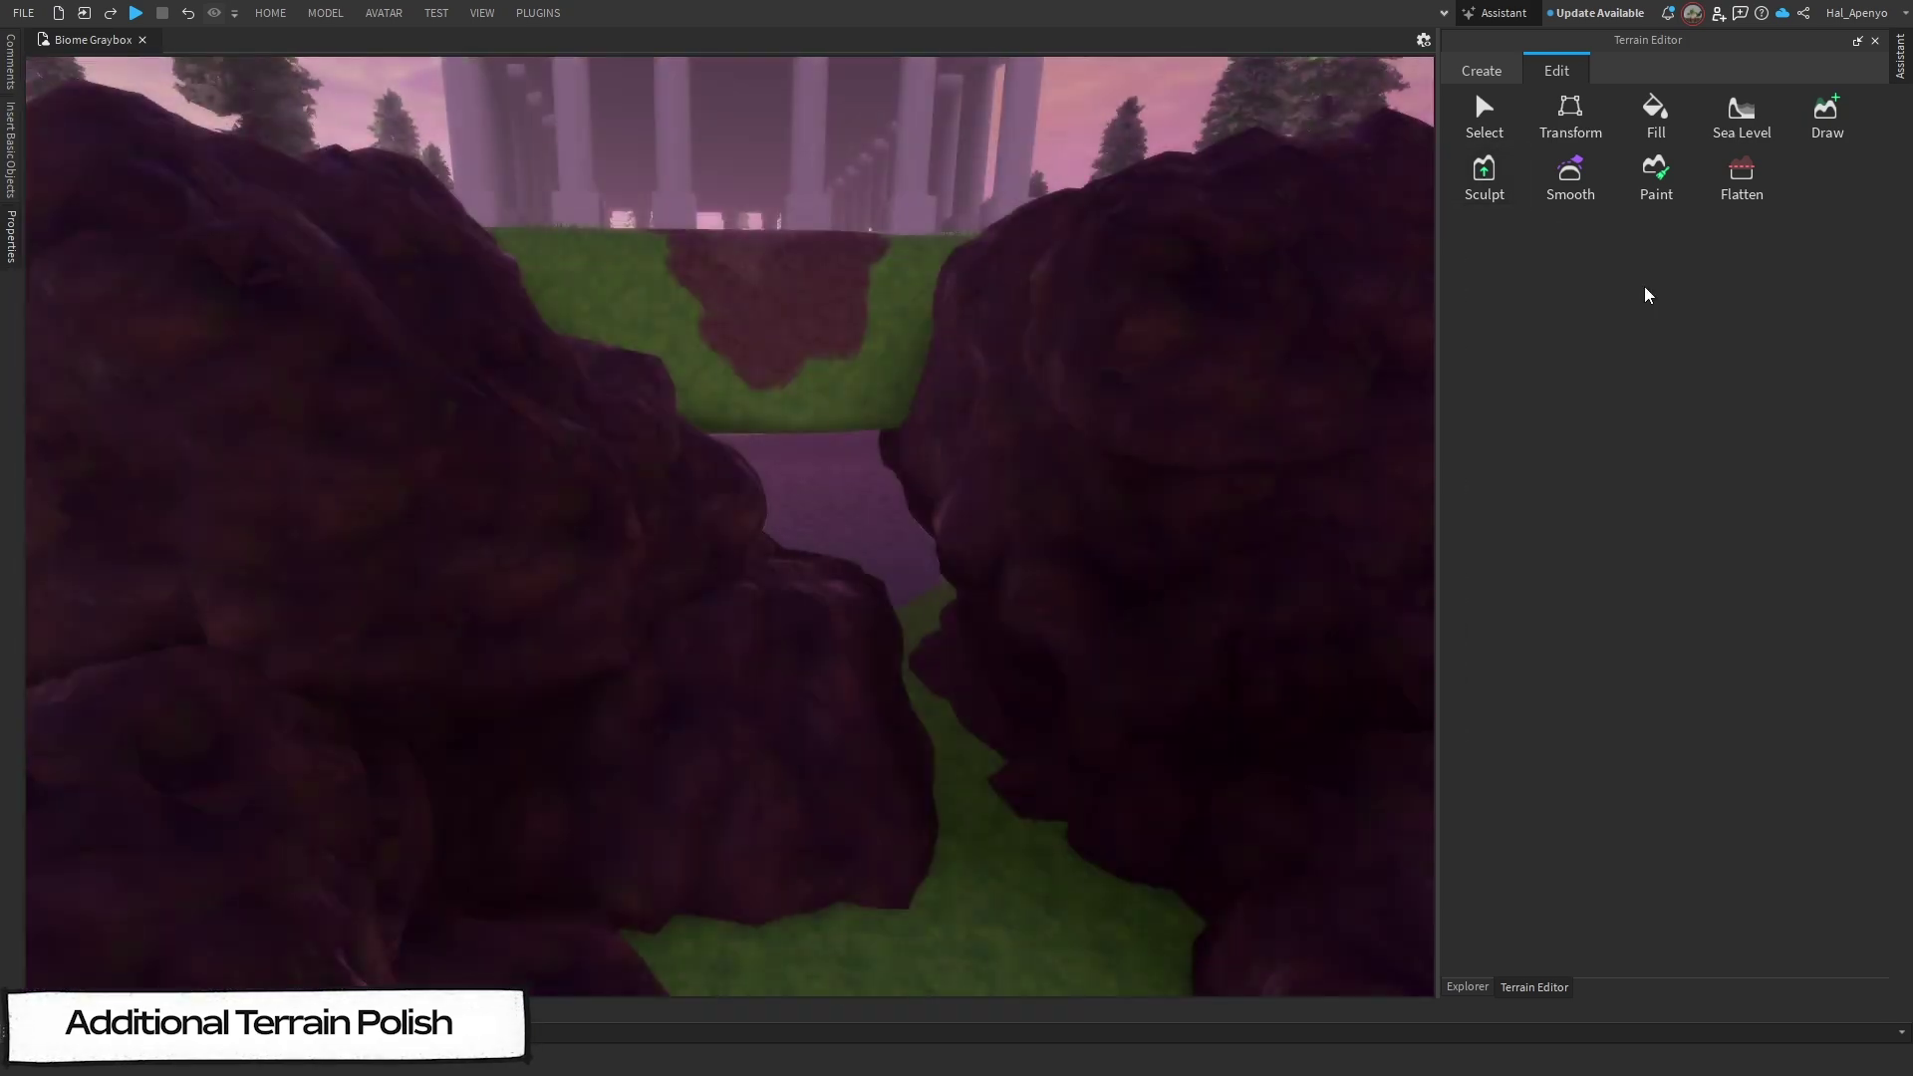
# Step: Set up the terrain Sculpt brush in Add mode with size 14 for the gap between the cliffs below the temple
pyautogui.click(1483, 178)
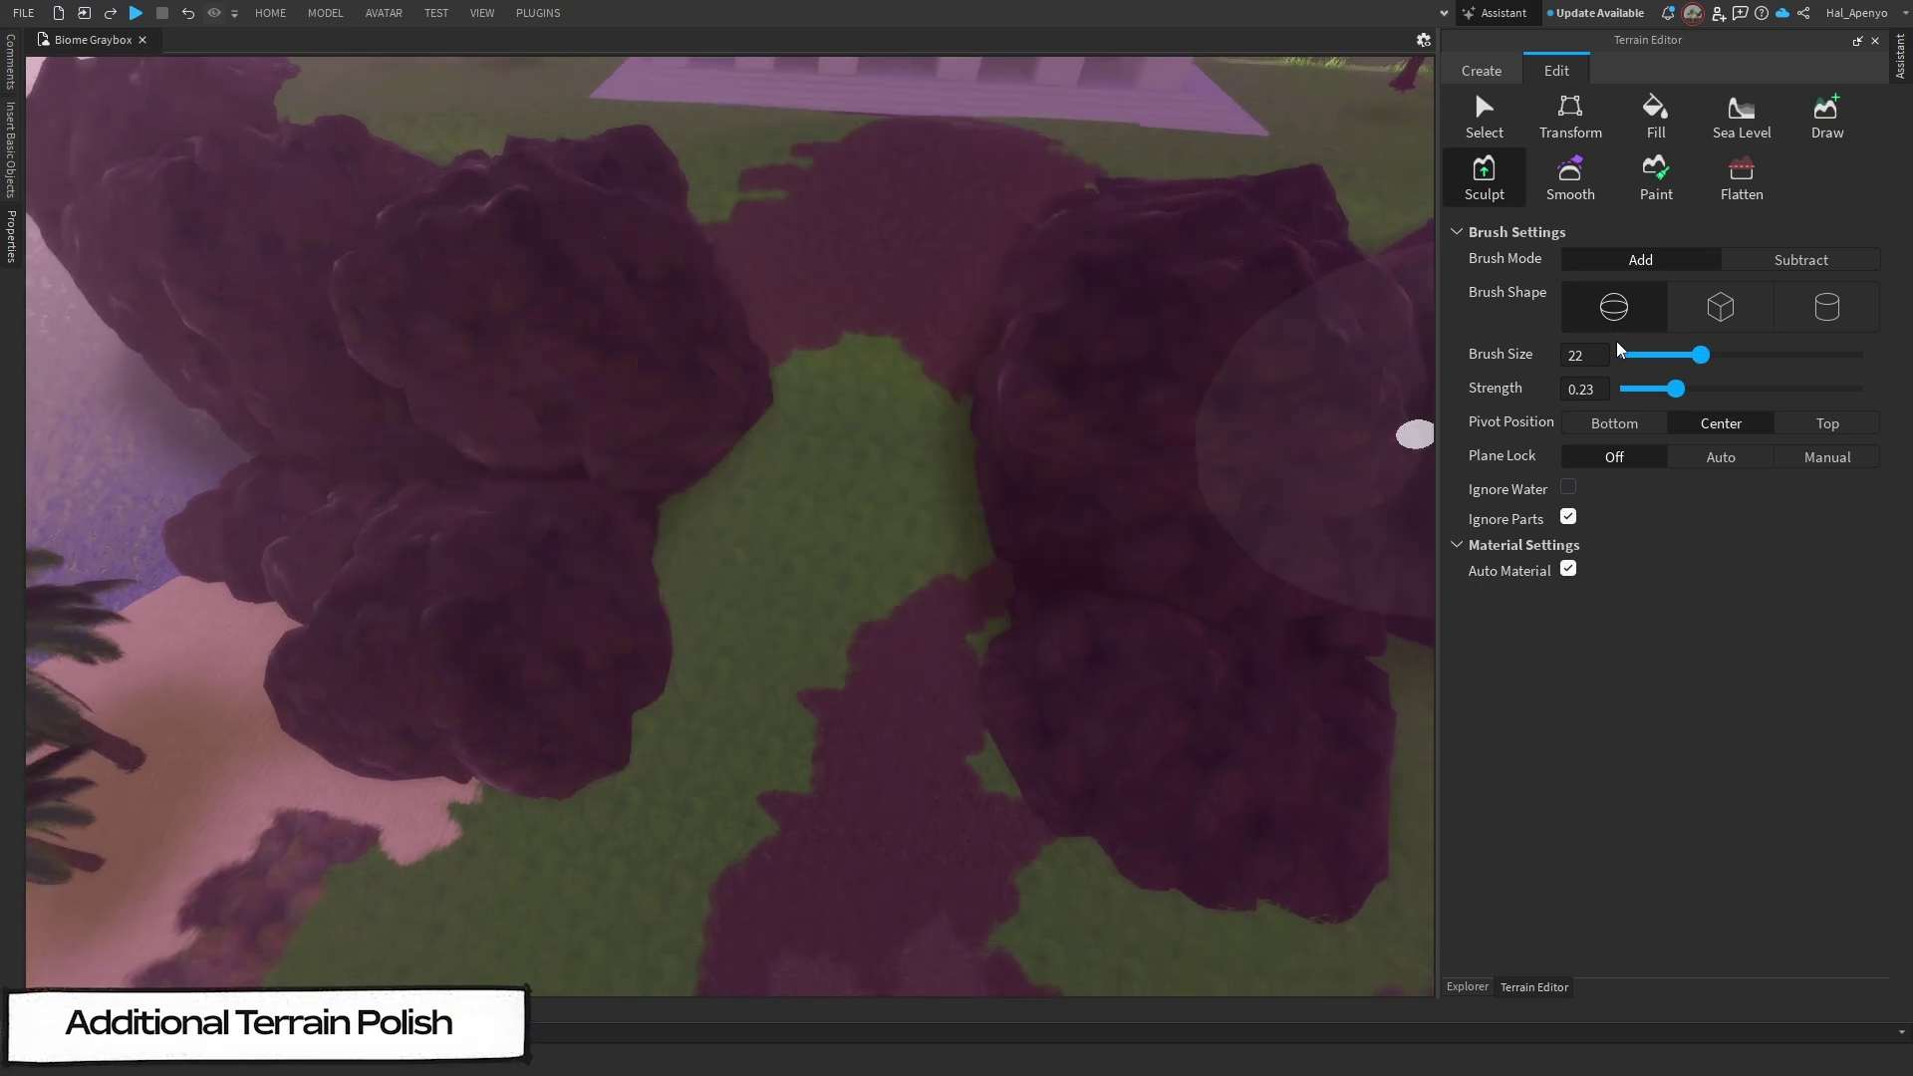
pyautogui.click(1669, 356)
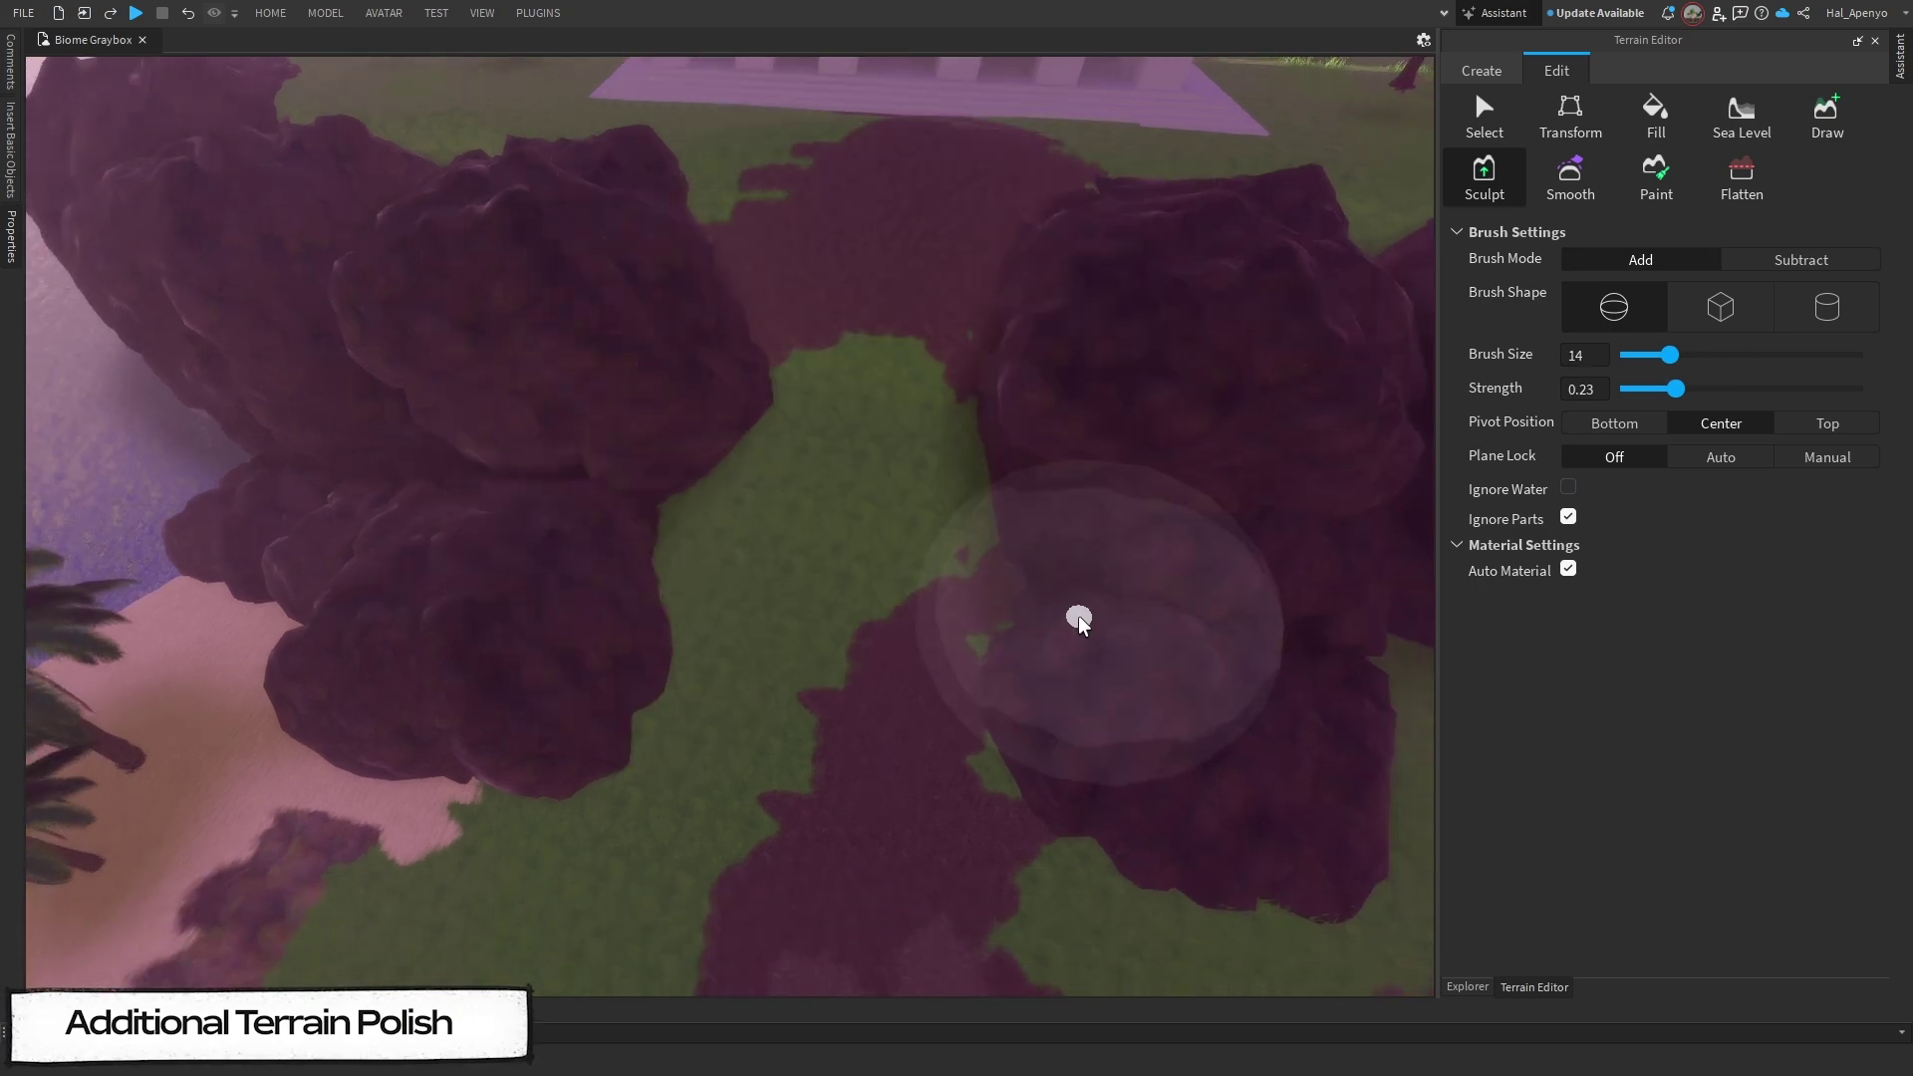
pyautogui.click(1484, 193)
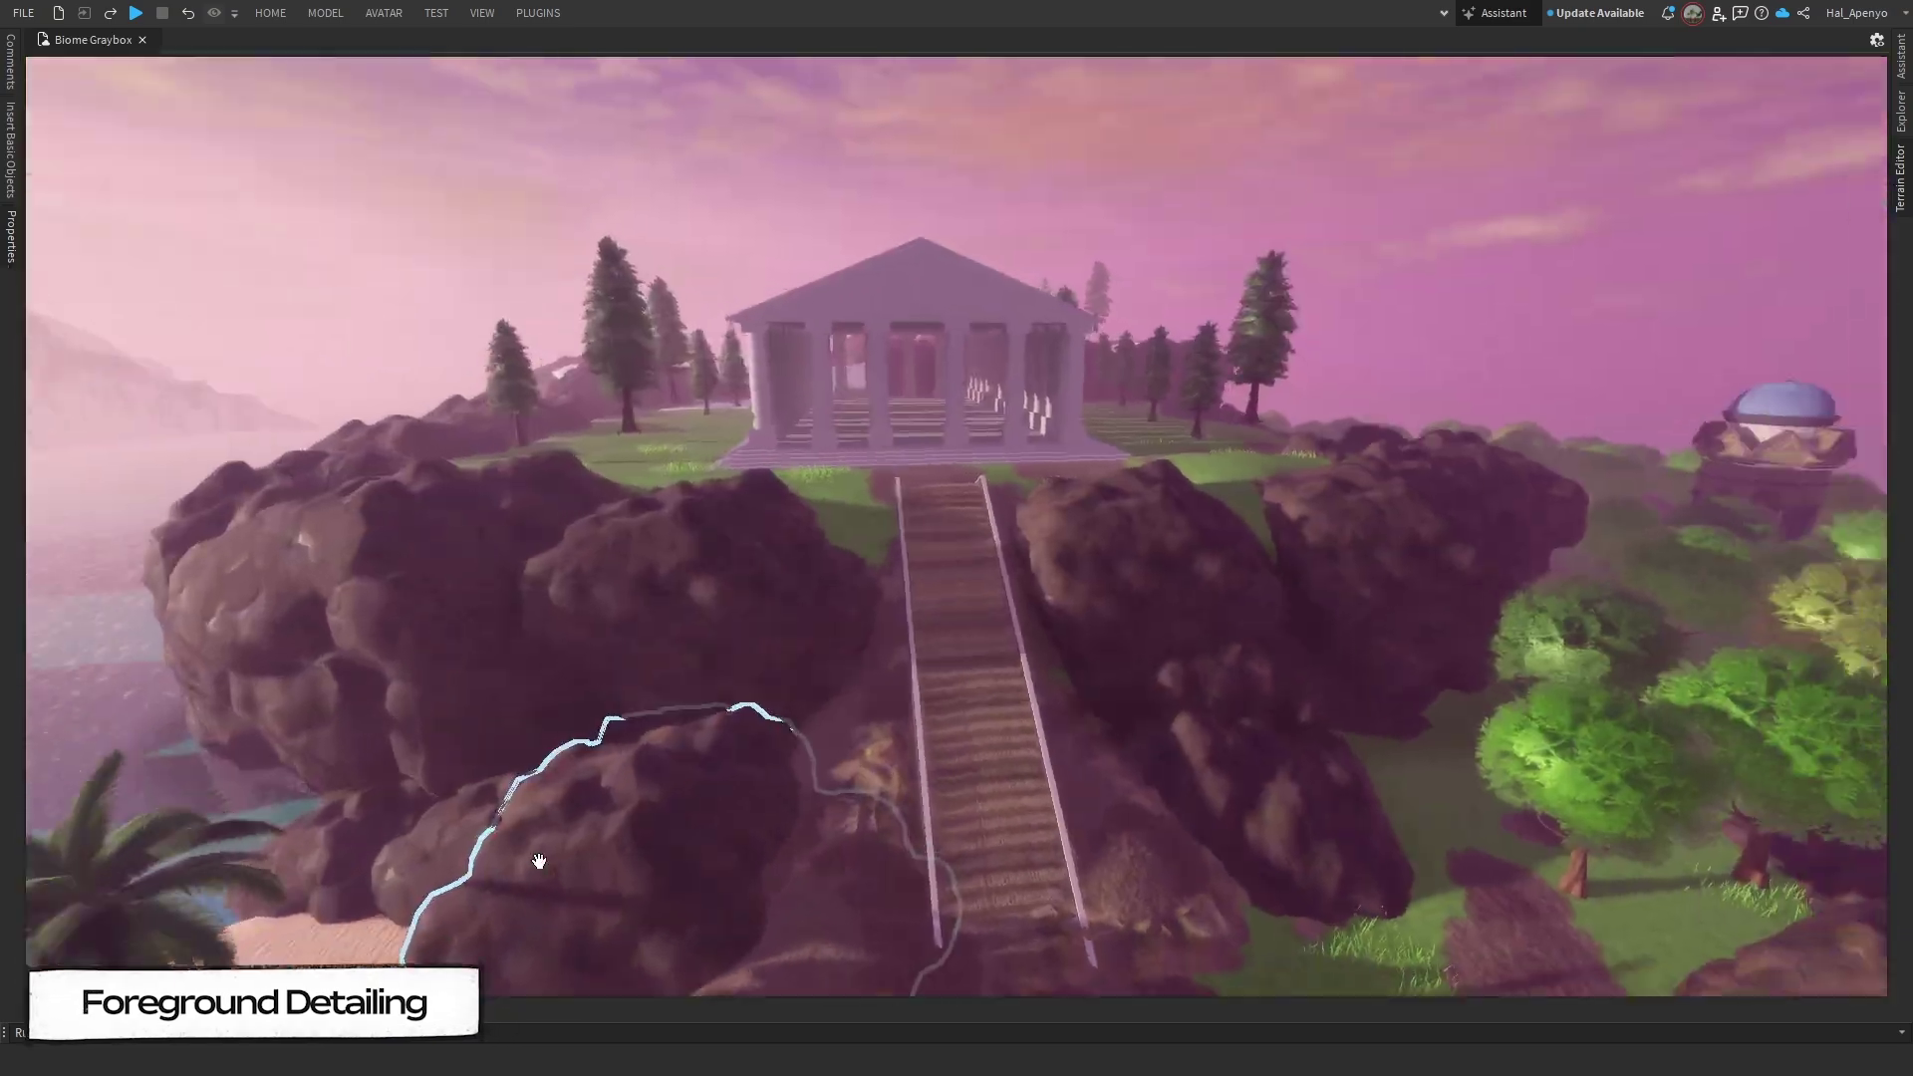
# Step: Select the five step parts at the temple's base and assign them a different MaterialVariant
pyautogui.press('w')
pyautogui.moveTo(645, 785); pyautogui.dragTo(719, 823, button='right')
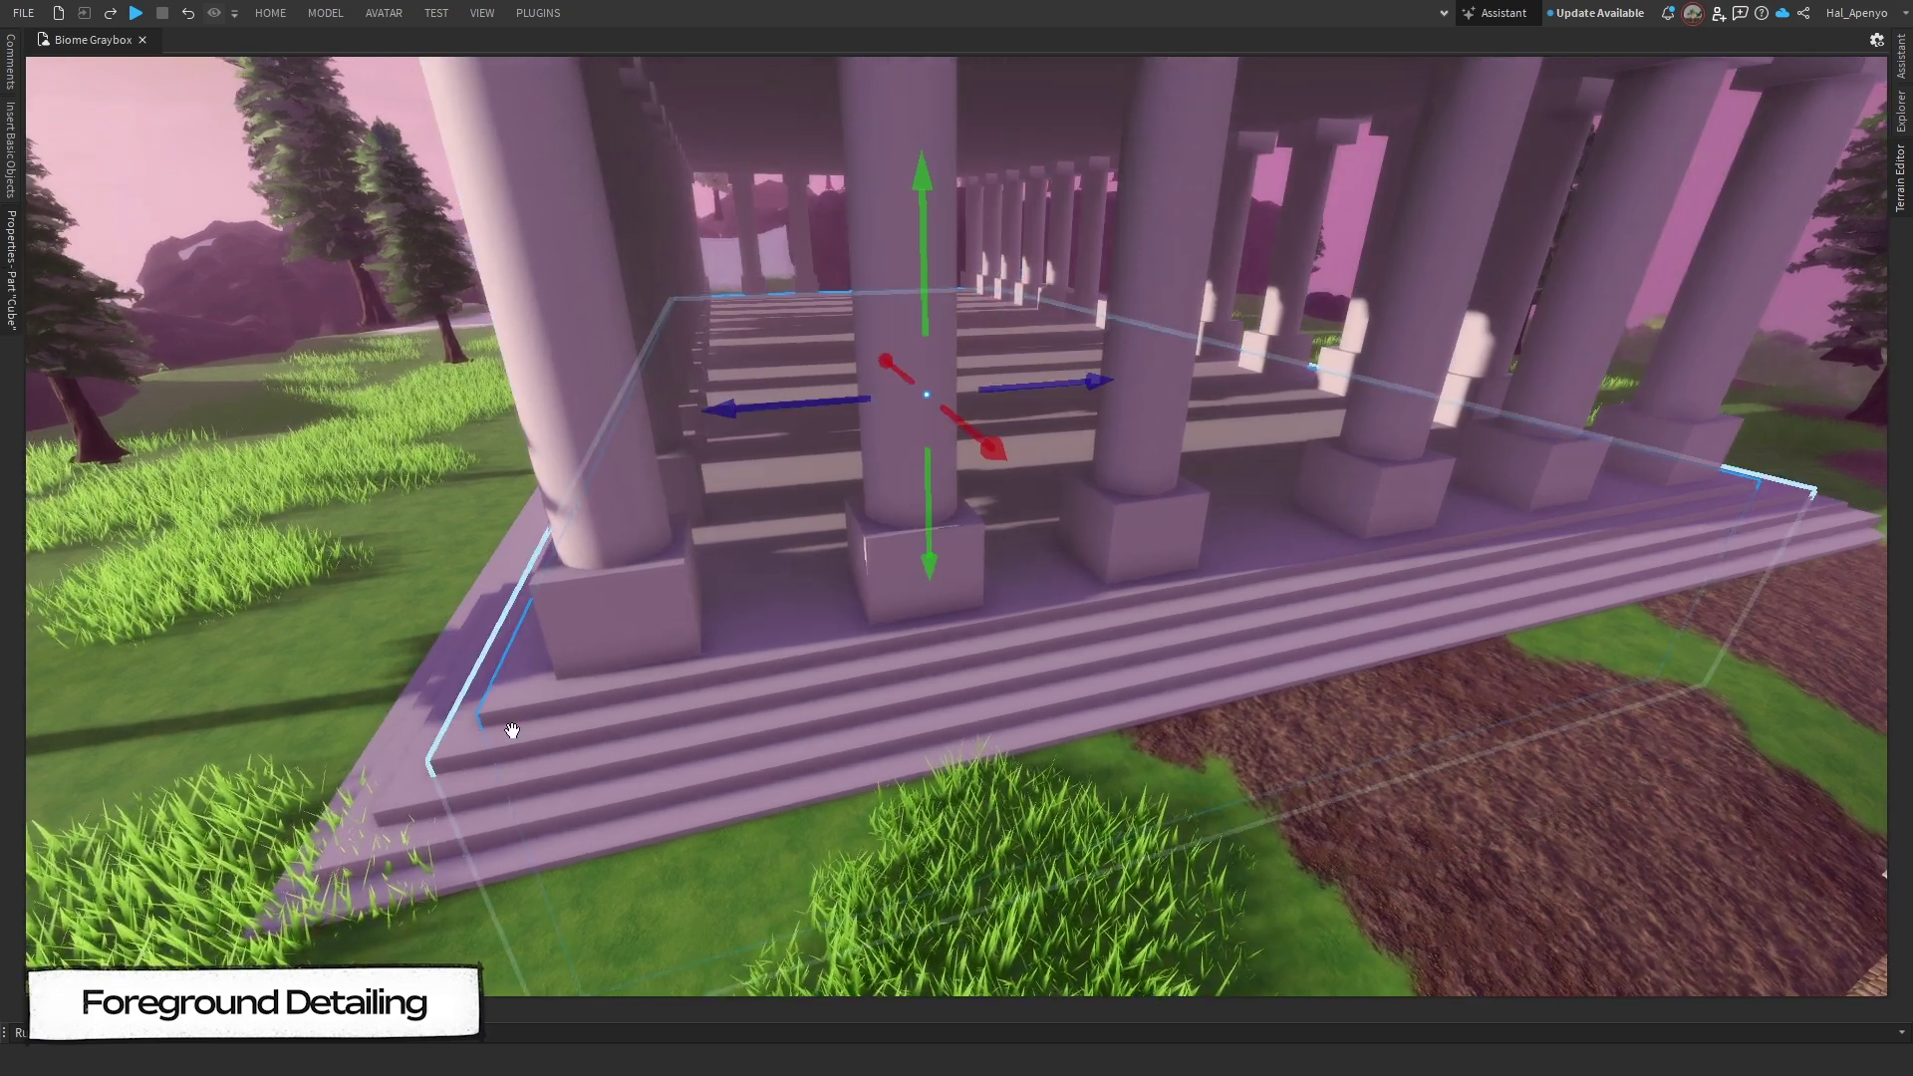
pyautogui.click(12, 311)
pyautogui.click(463, 204)
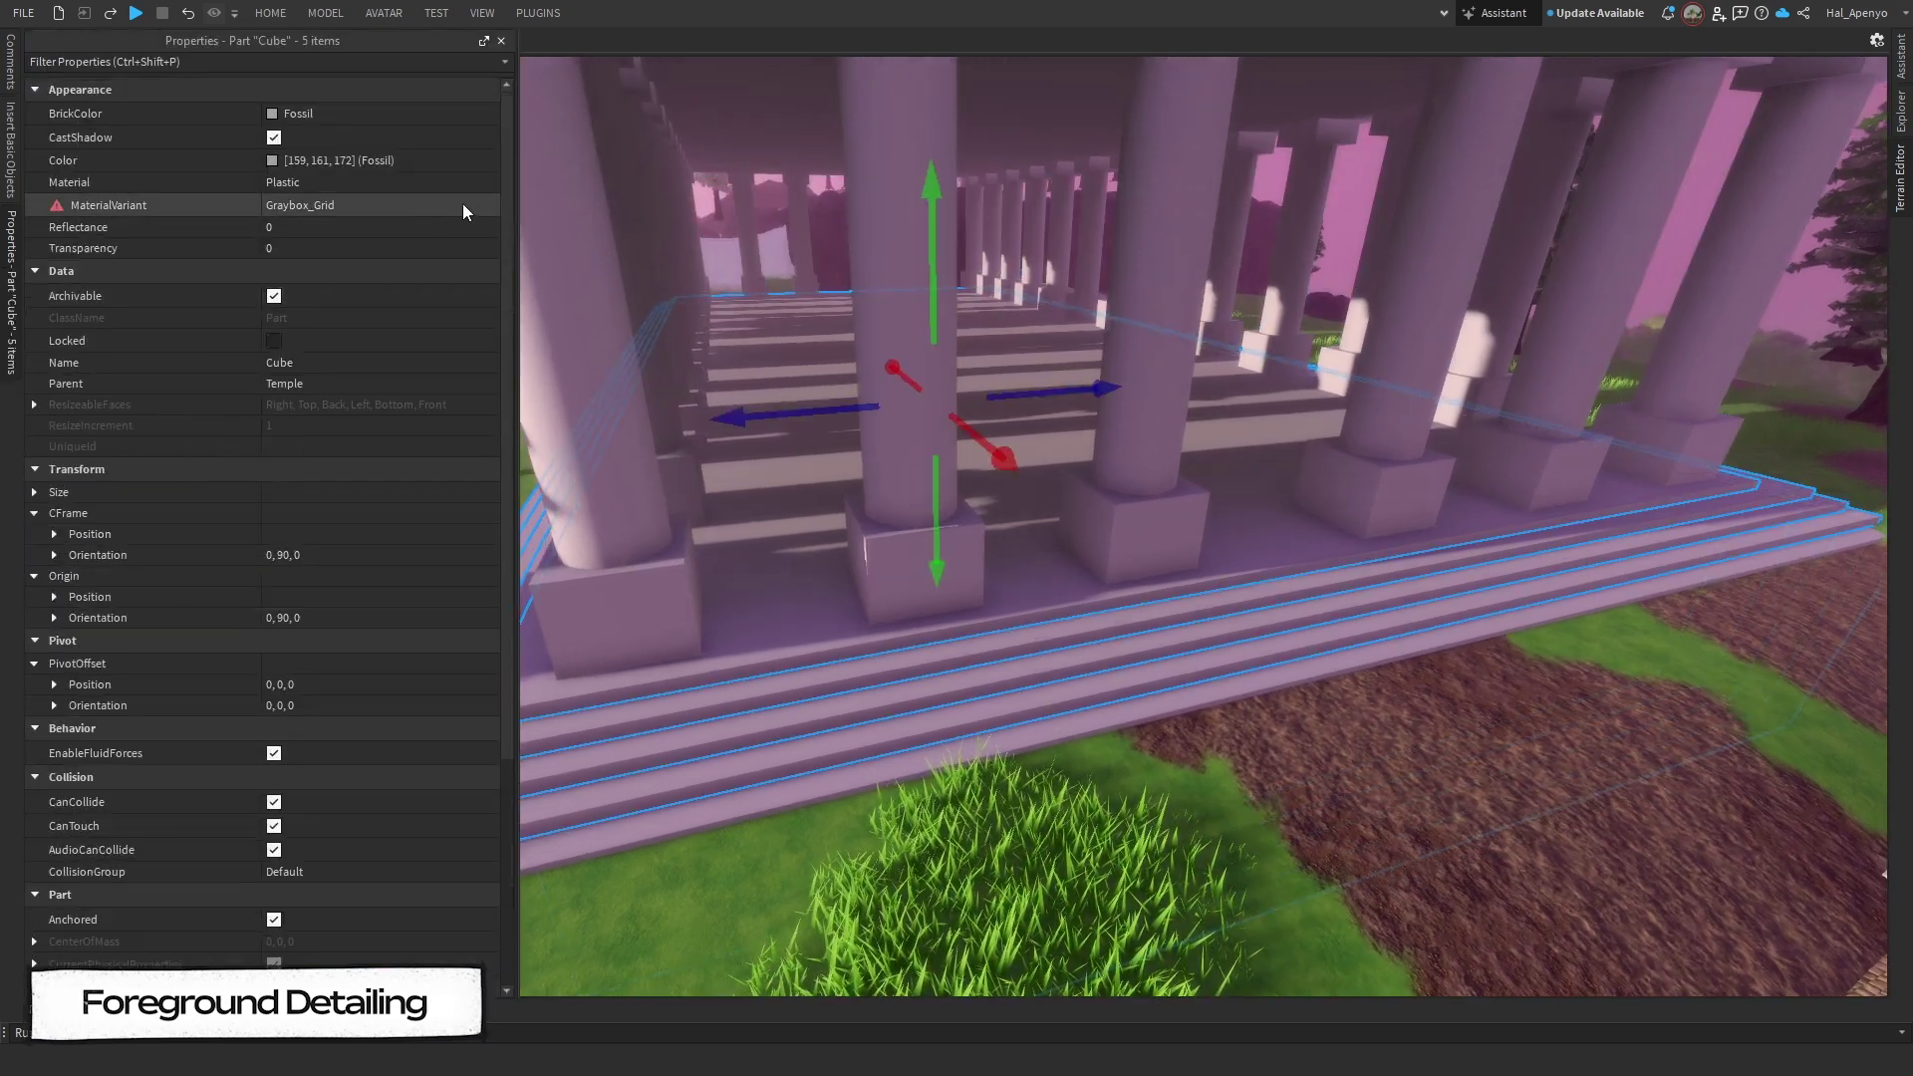
pyautogui.click(494, 205)
pyautogui.click(418, 310)
pyautogui.click(494, 203)
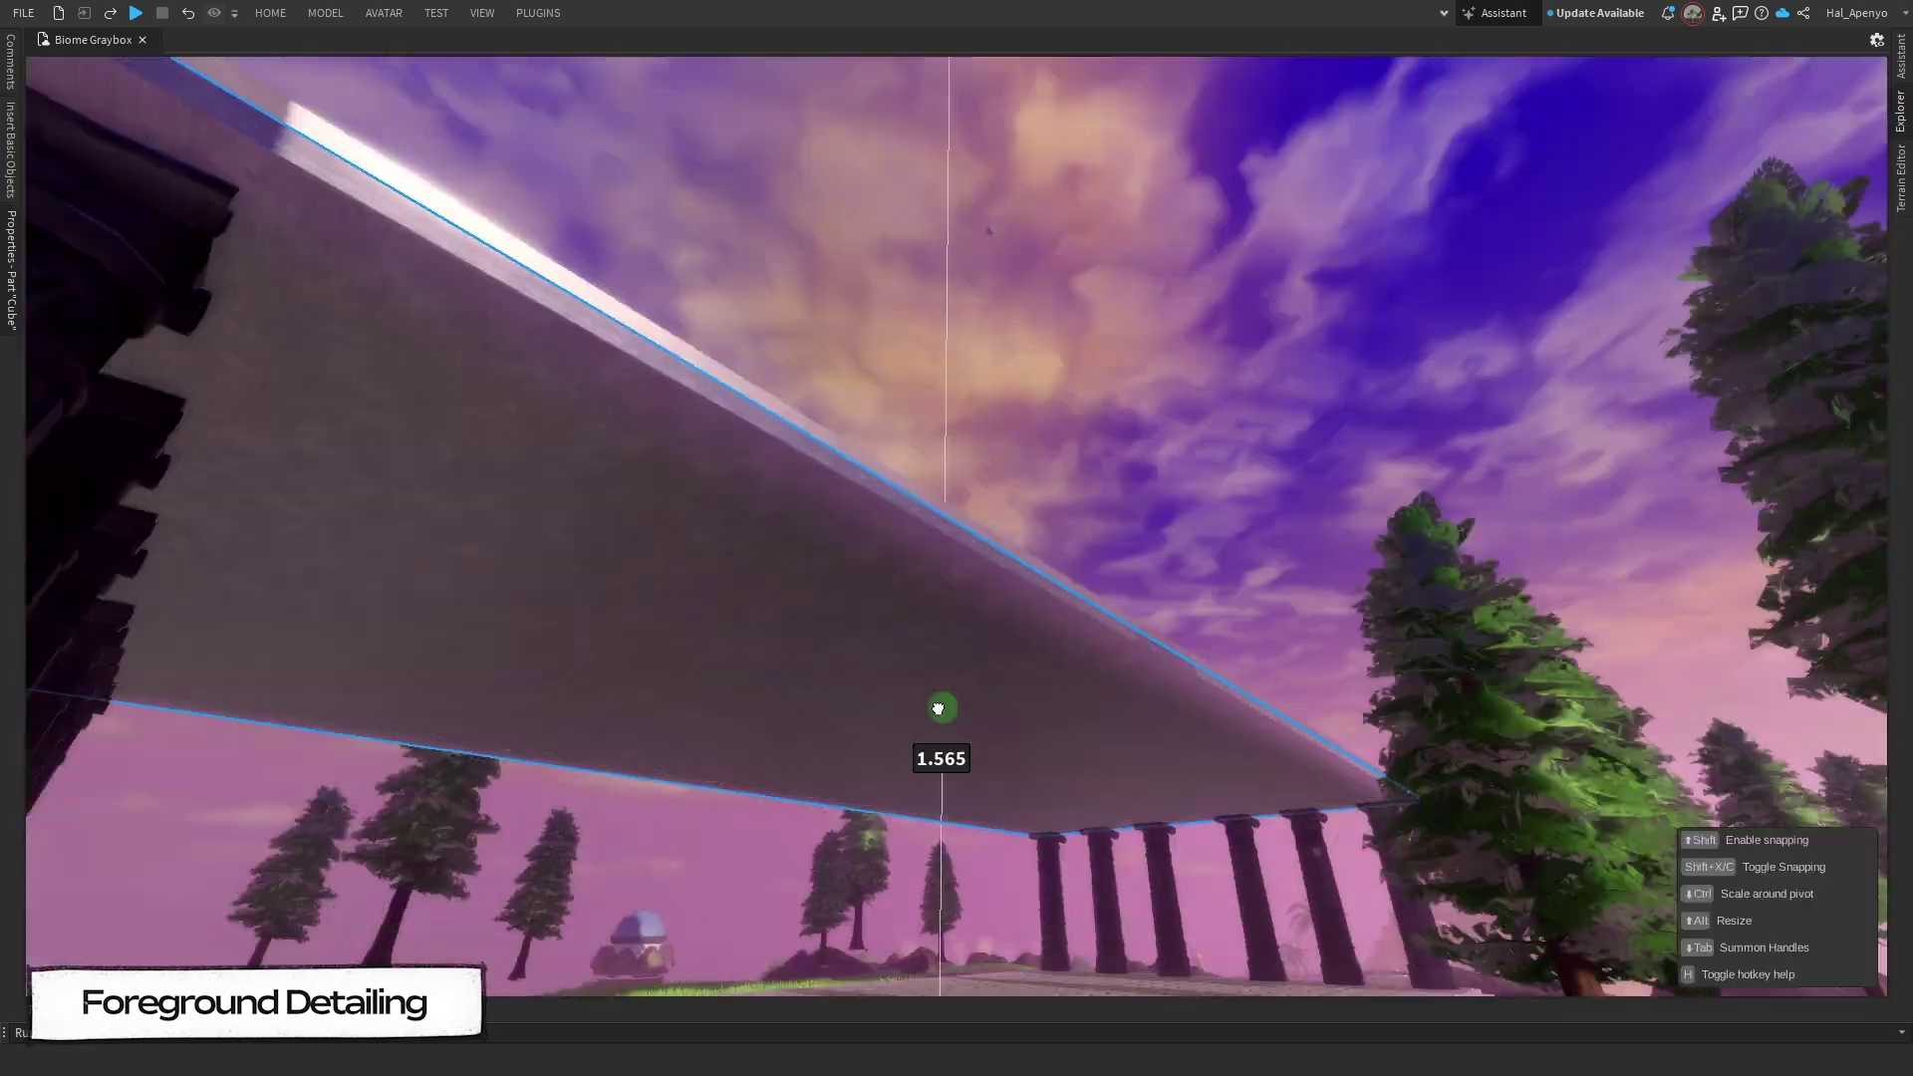
# Step: Scale the temple's ceiling slab vertically
pyautogui.moveTo(940, 709); pyautogui.dragTo(940, 816)
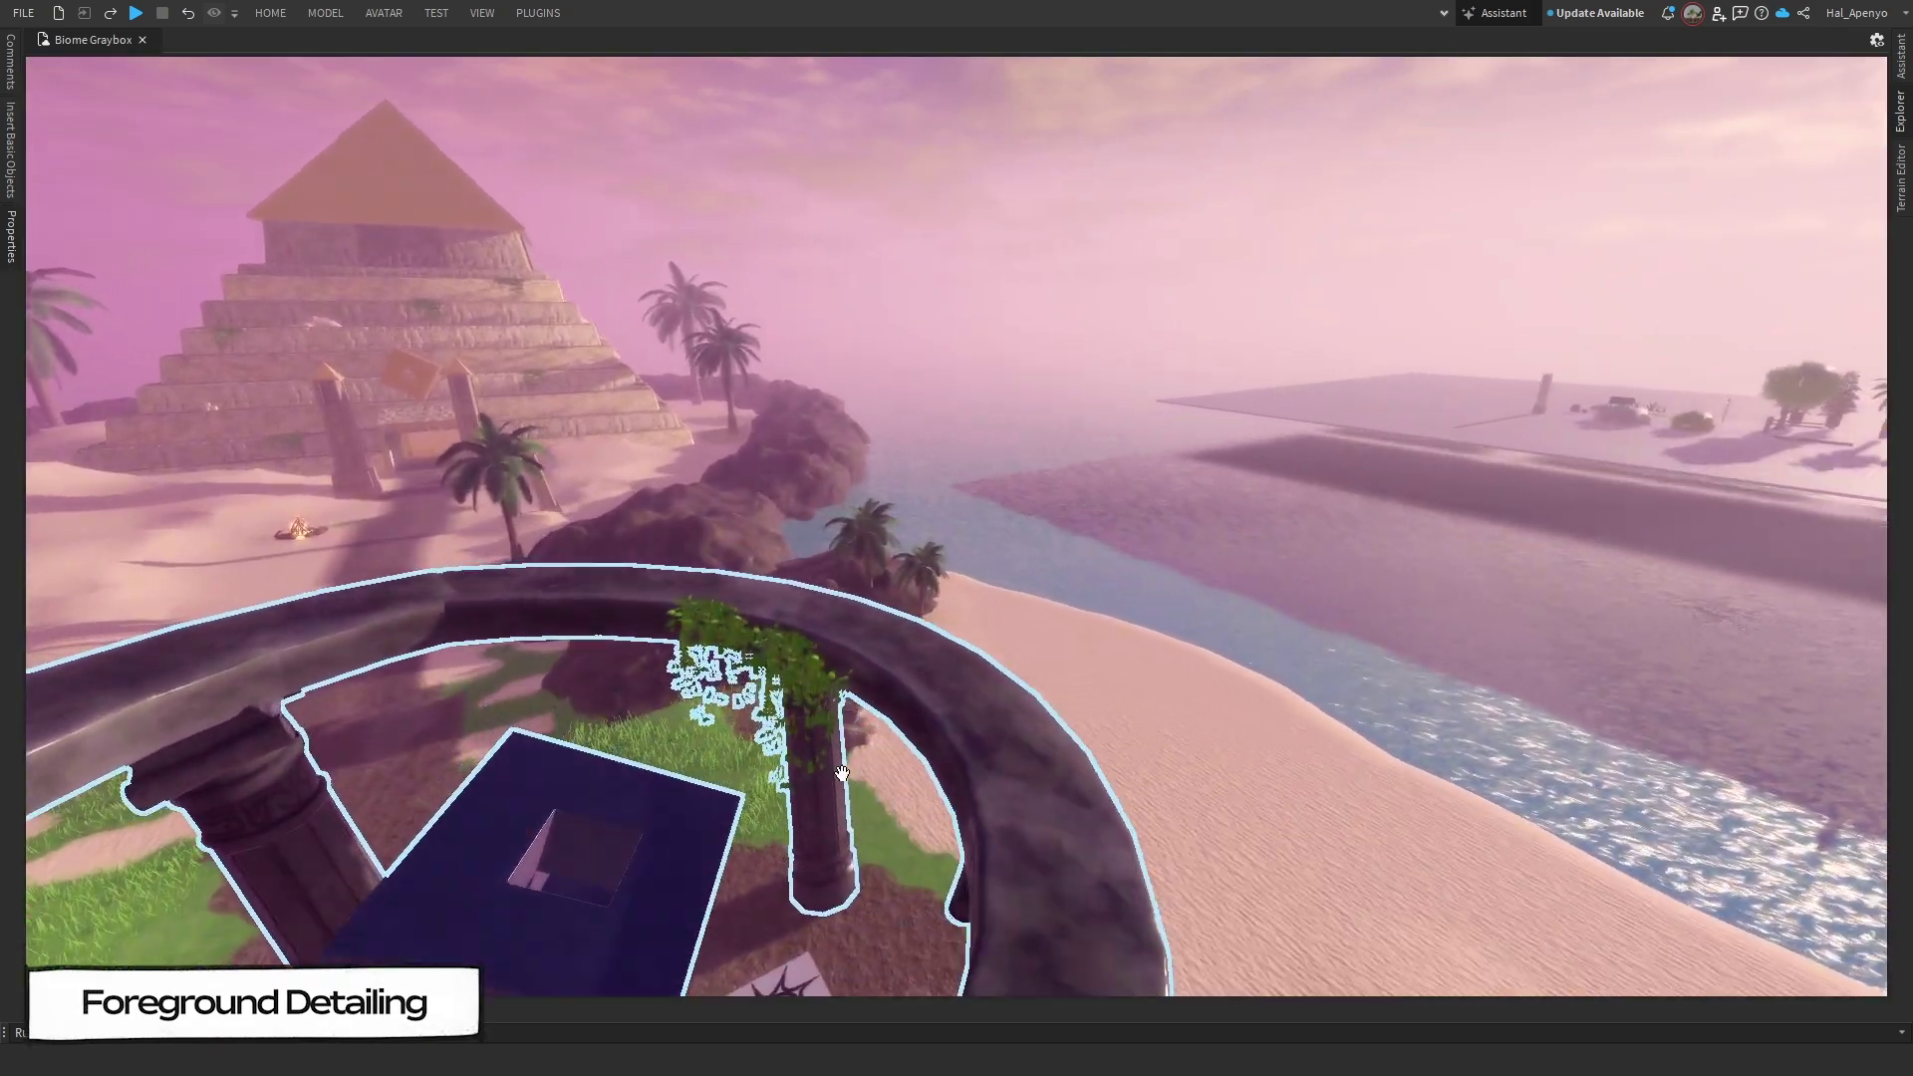
# Step: Place a hanging ivy mesh under the roof edge at the temple's front corner and scale it vertically
pyautogui.click(821, 724)
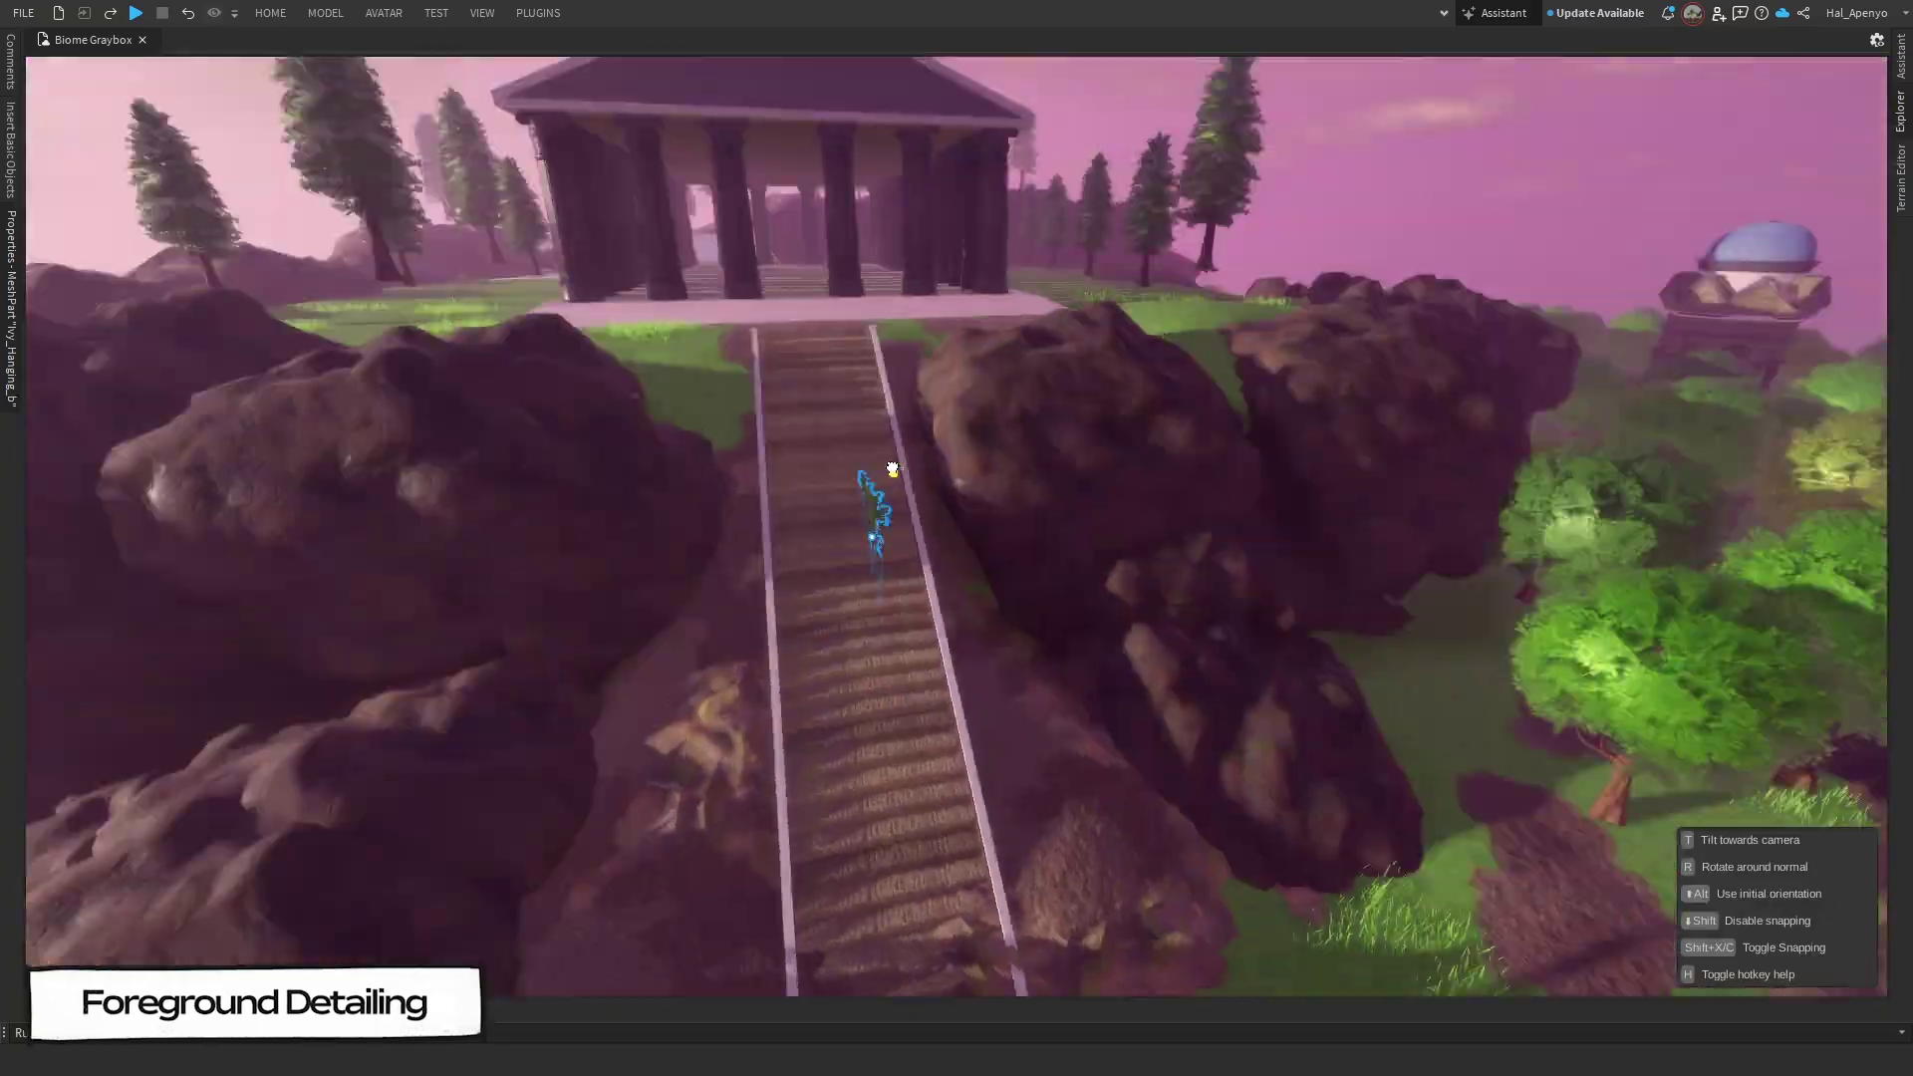
pyautogui.moveTo(877, 528); pyautogui.dragTo(911, 575)
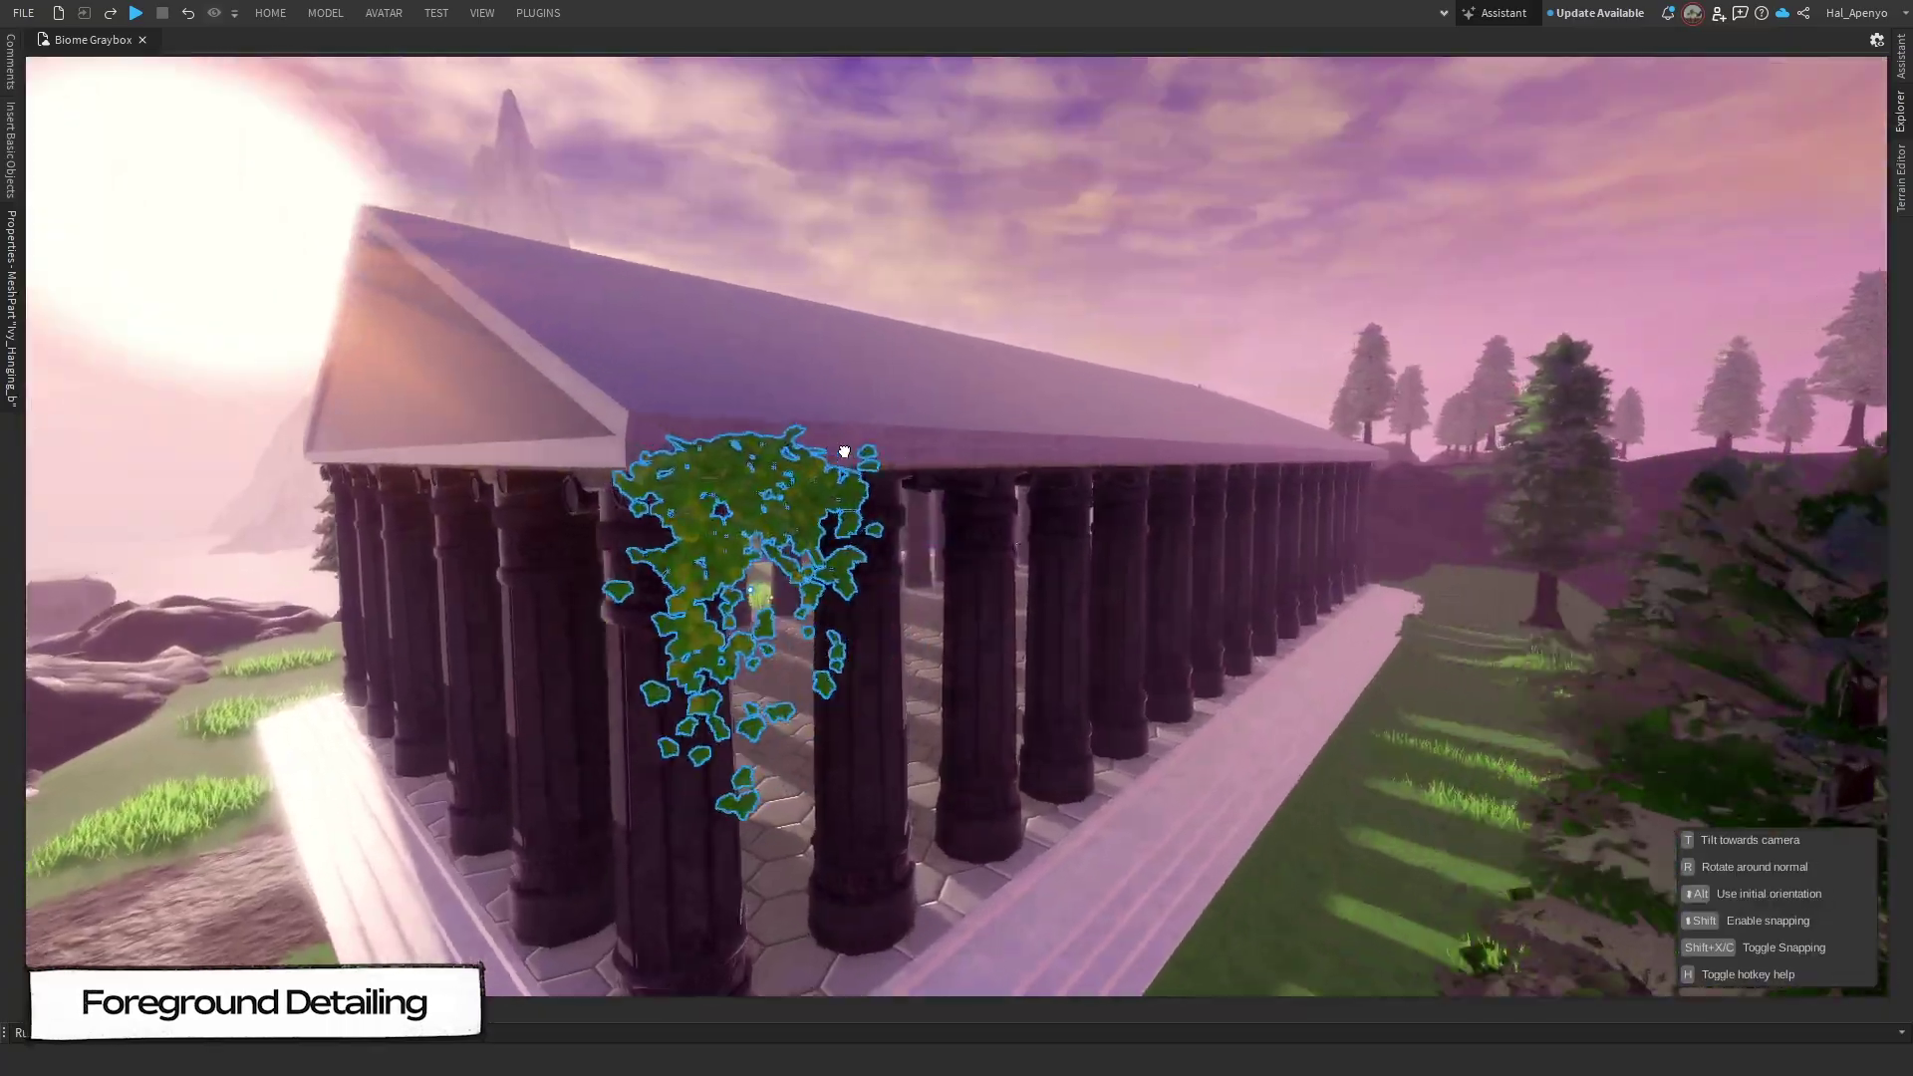
pyautogui.moveTo(857, 443); pyautogui.dragTo(878, 430)
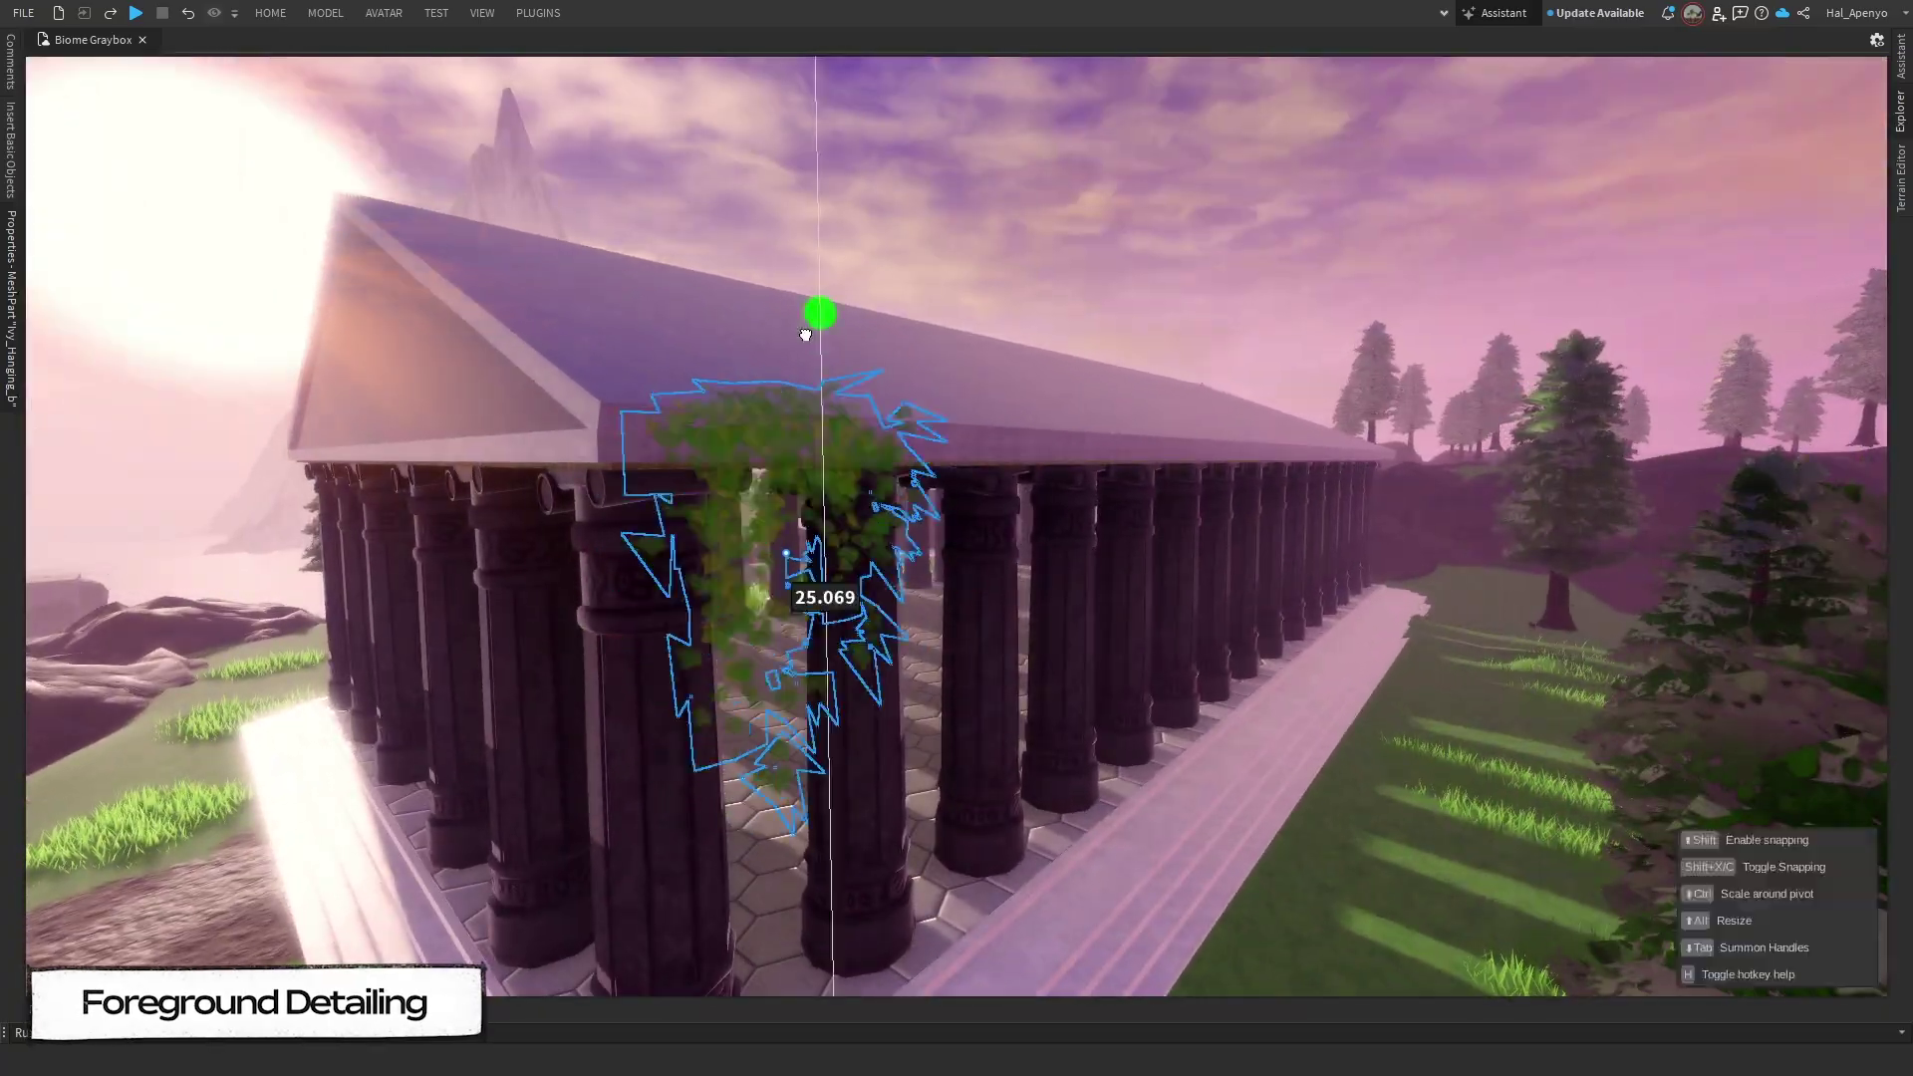
pyautogui.moveTo(897, 533); pyautogui.dragTo(849, 532)
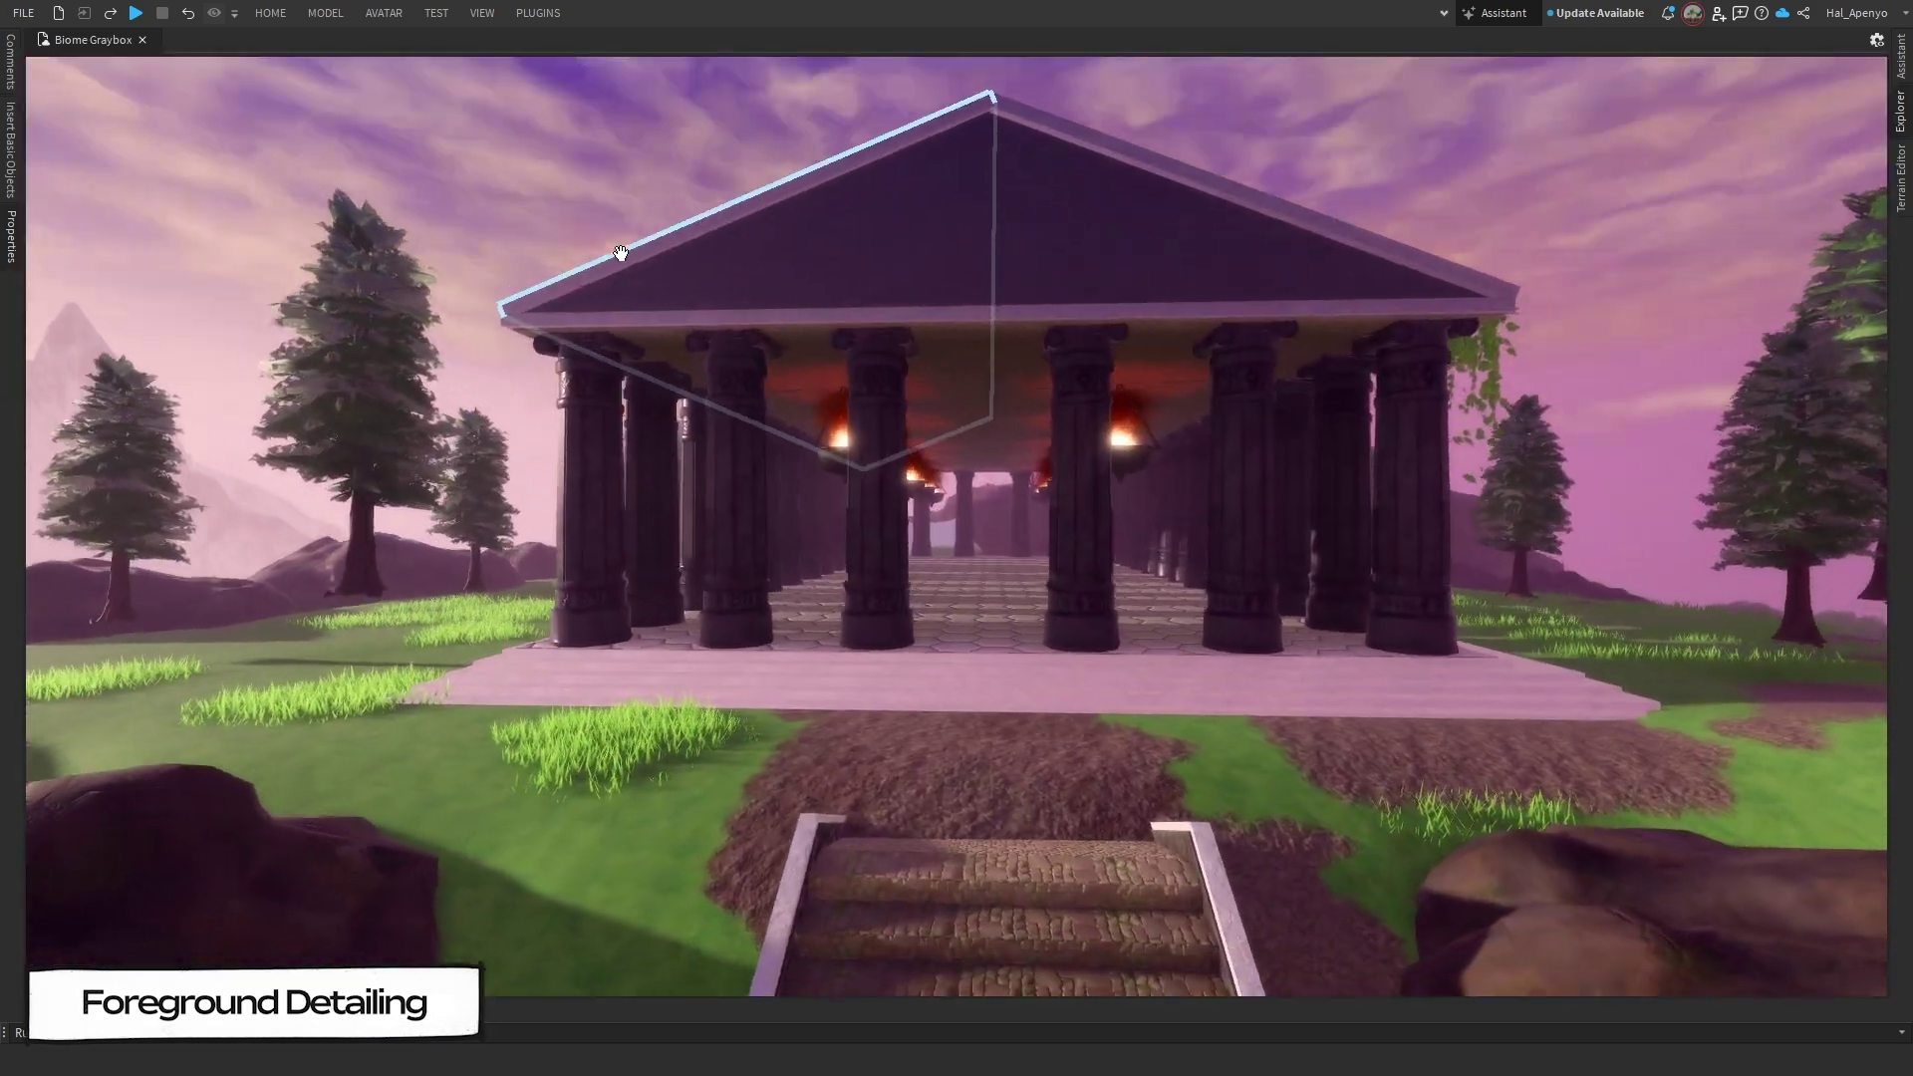
pyautogui.press('w')
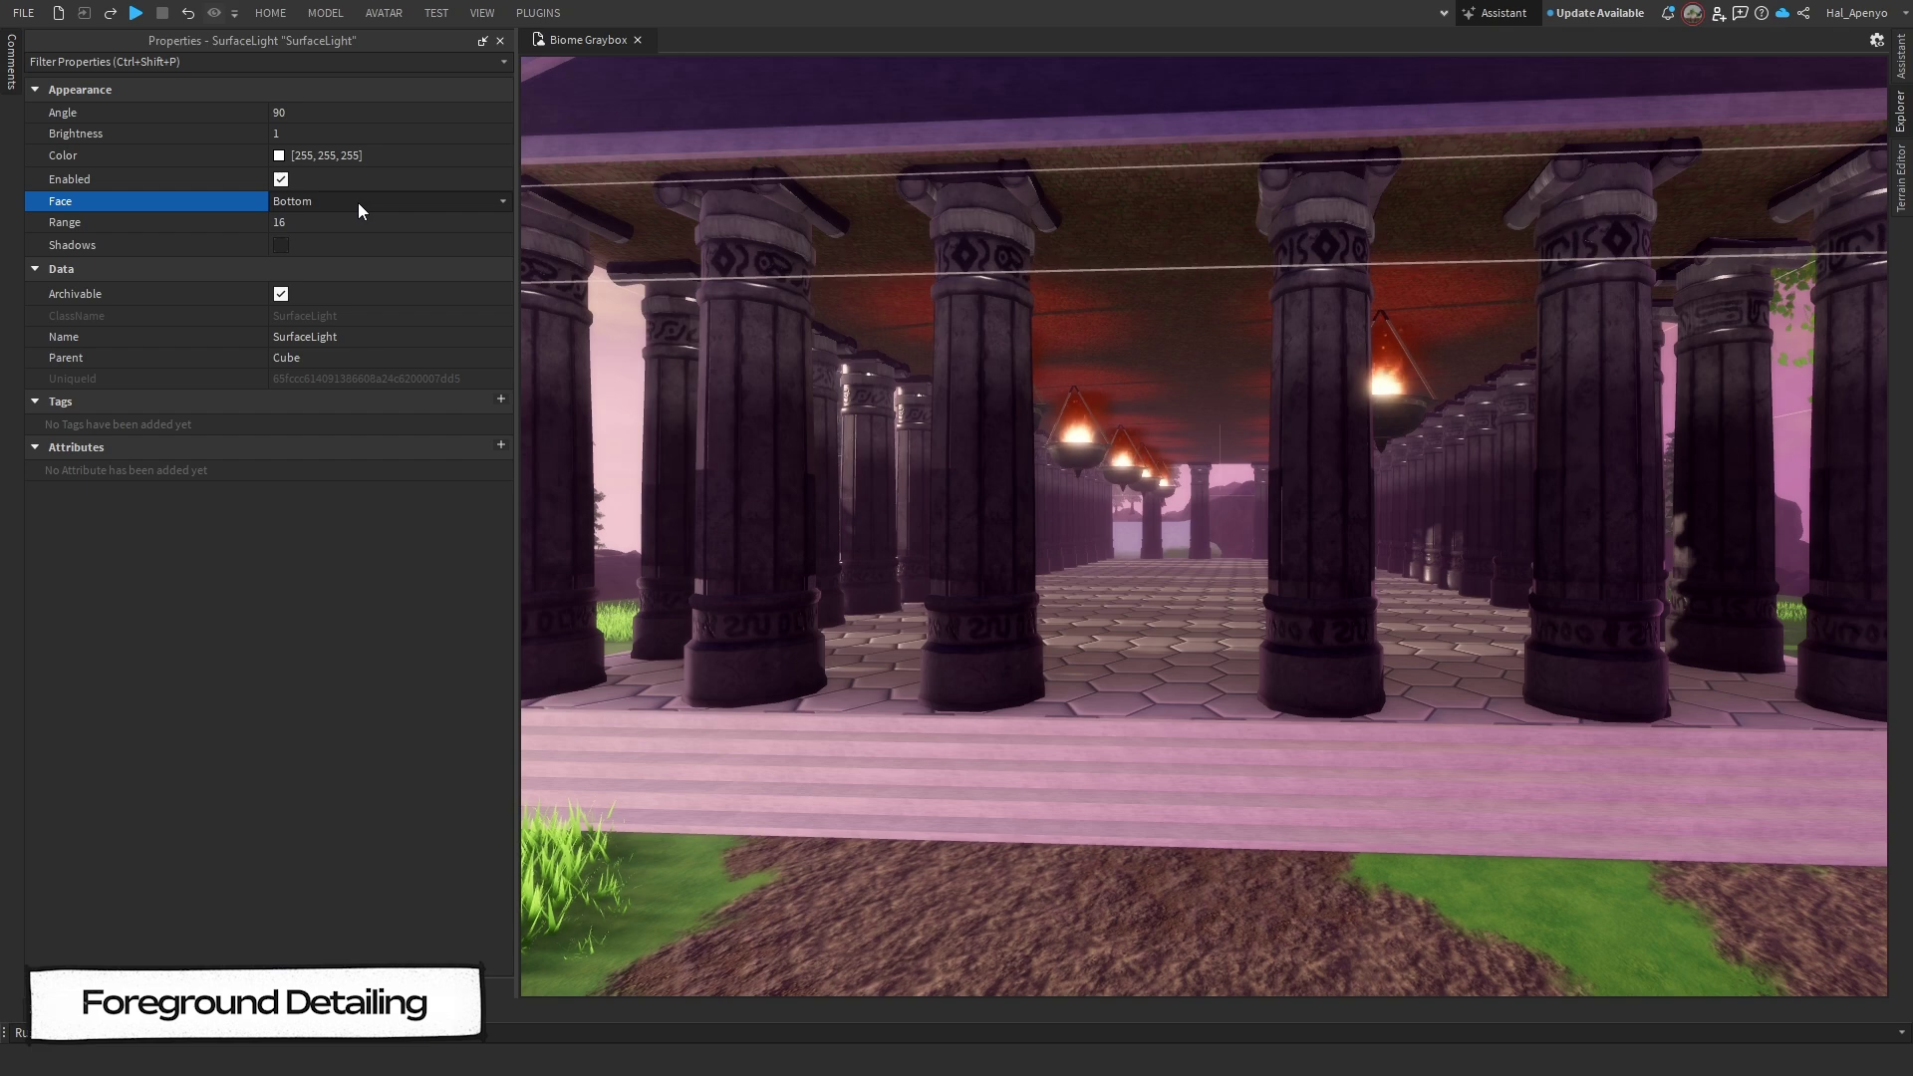
# Step: Set the temple's bottom-facing SurfaceLight to angle 45, brightness 0.5, color [208, 134, 69] and range 54
pyautogui.click(327, 157)
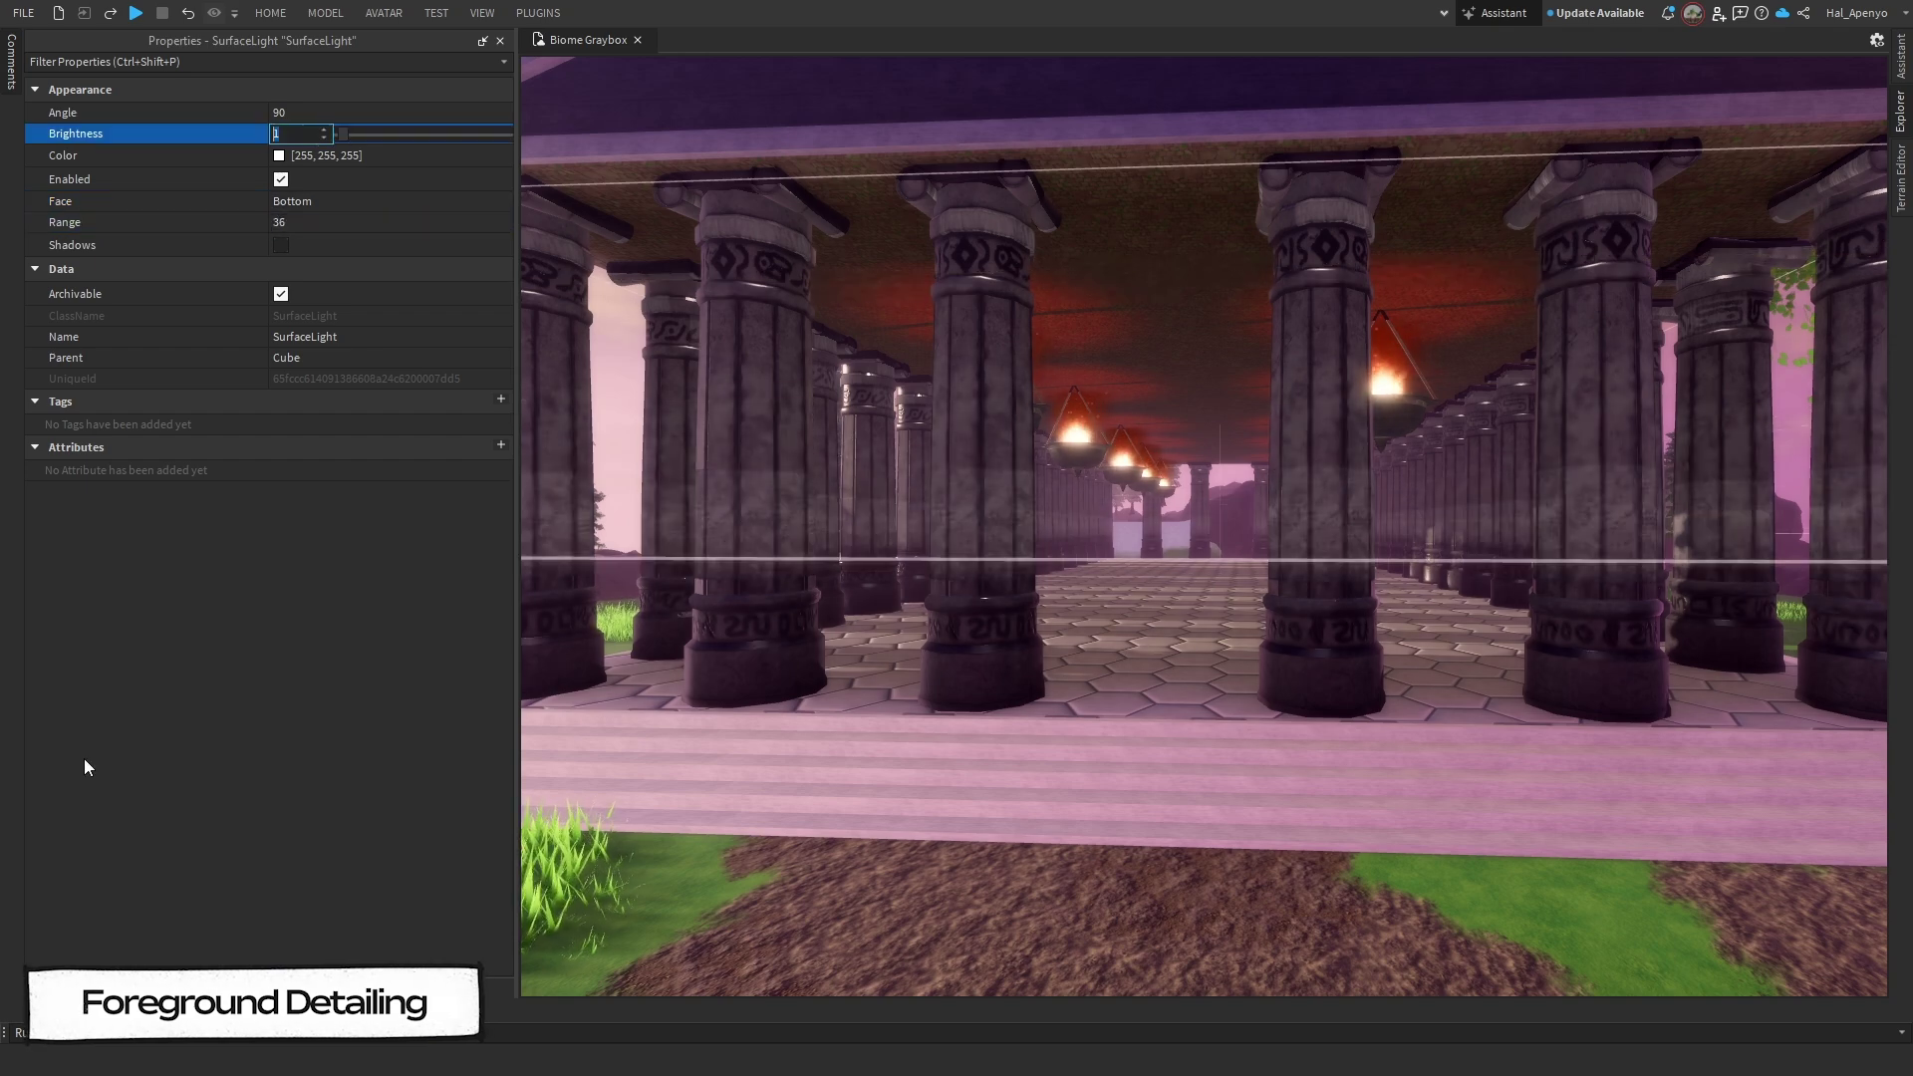
pyautogui.click(350, 206)
pyautogui.click(279, 156)
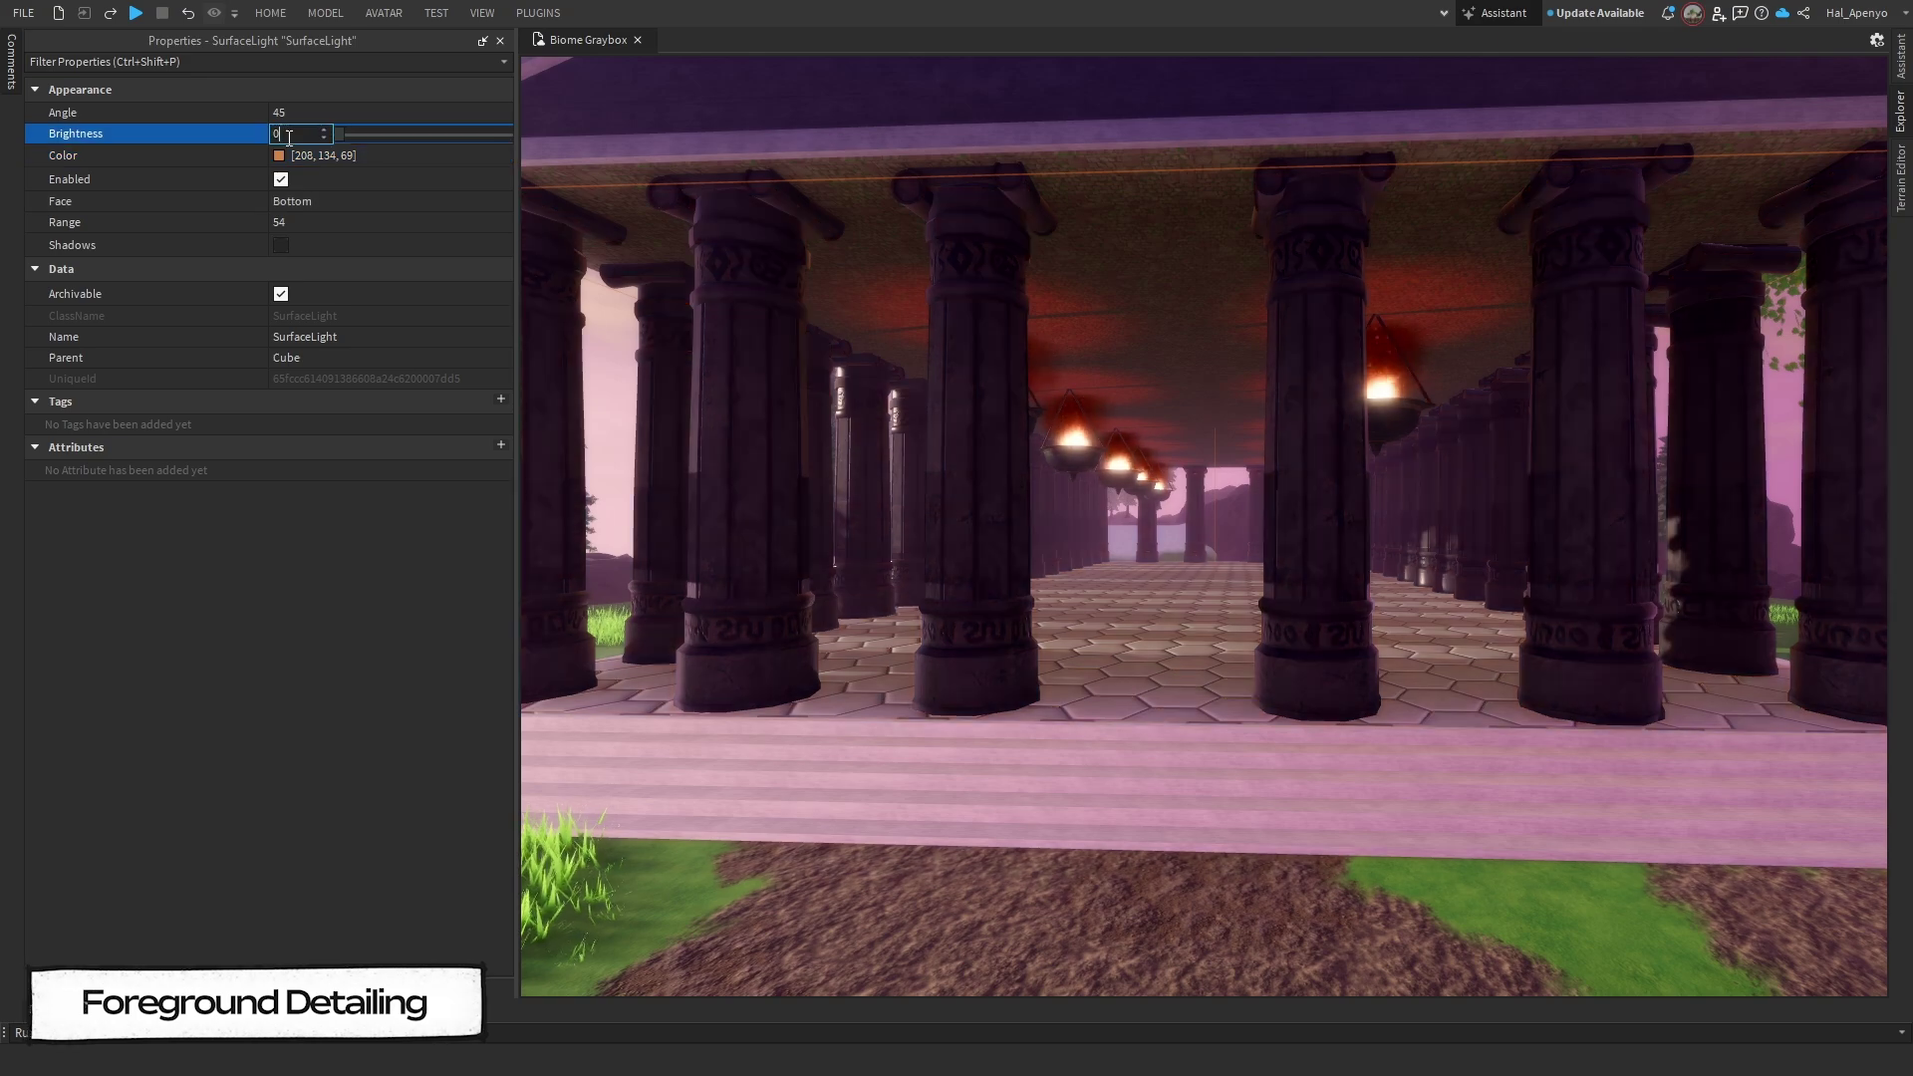
pyautogui.press('w')
pyautogui.moveTo(1050, 917); pyautogui.dragTo(1187, 823, button='right')
pyautogui.press('w')
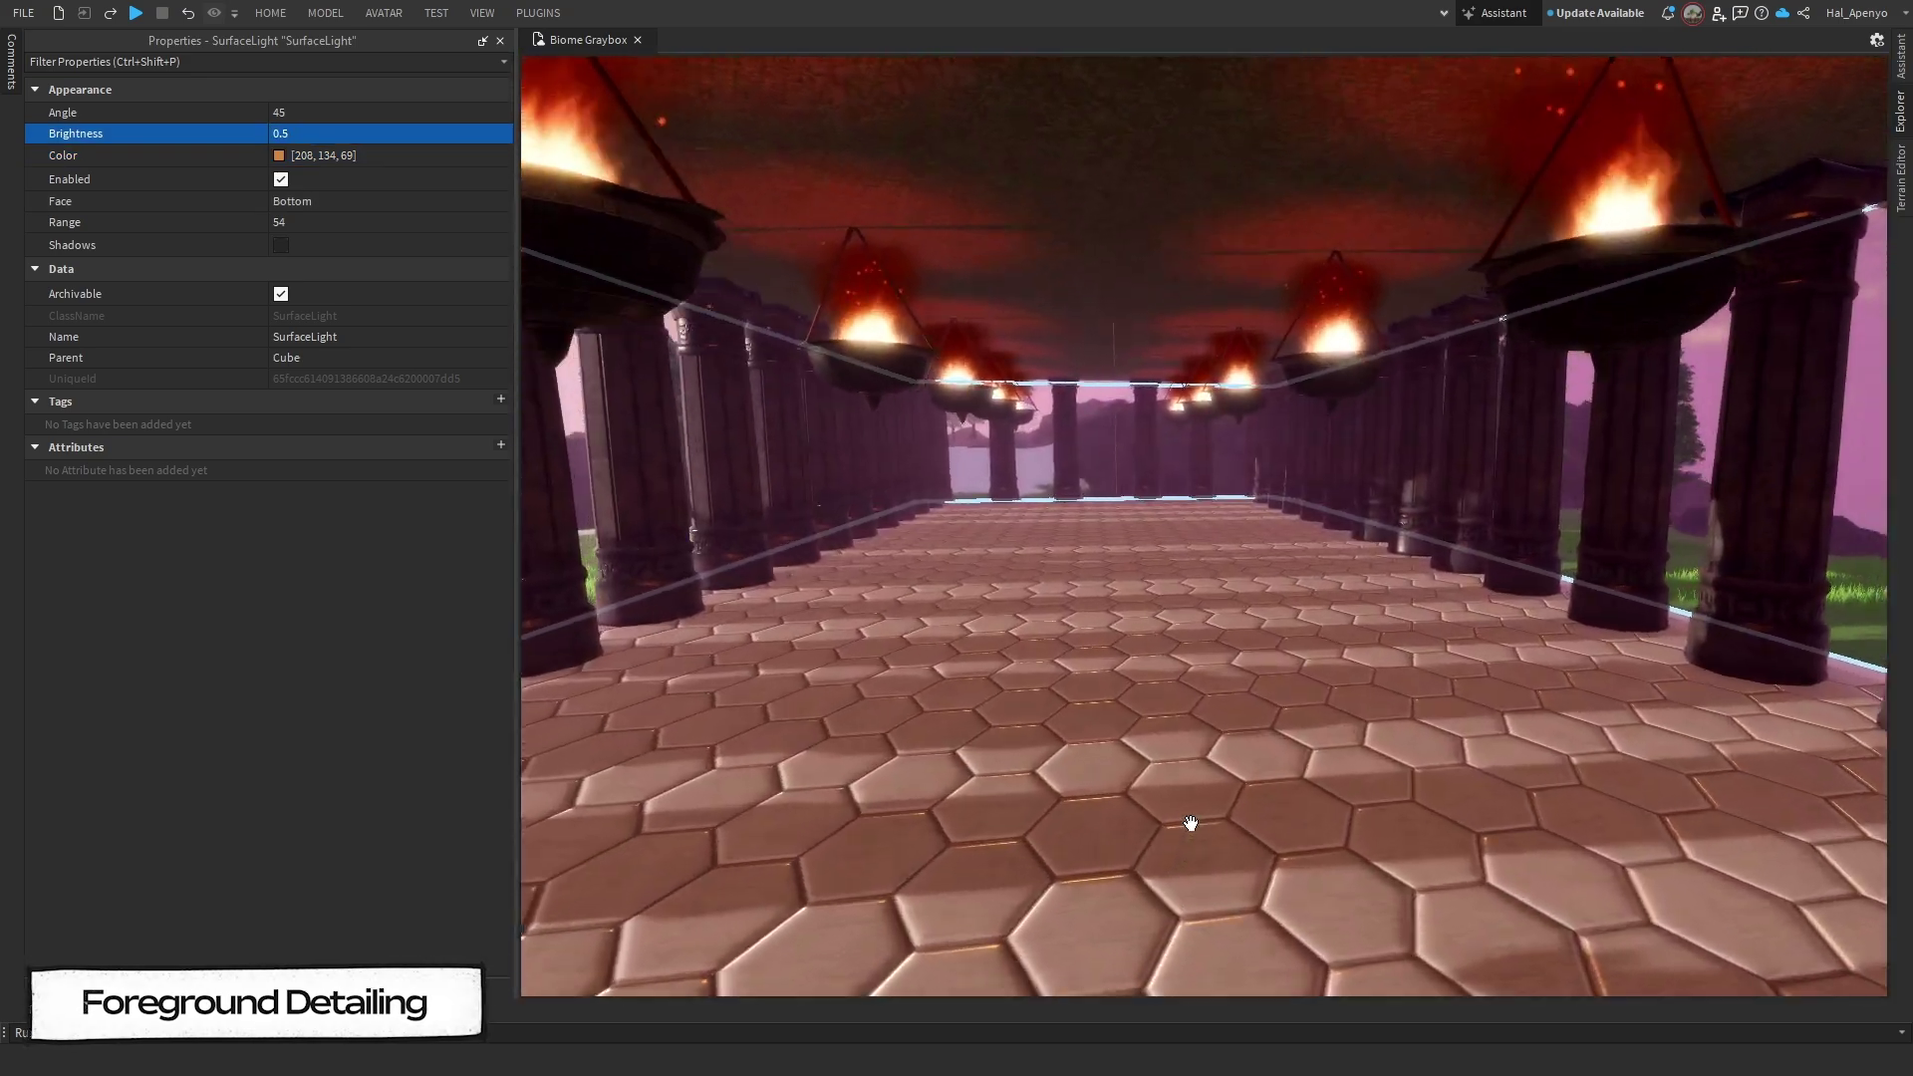
pyautogui.press('w')
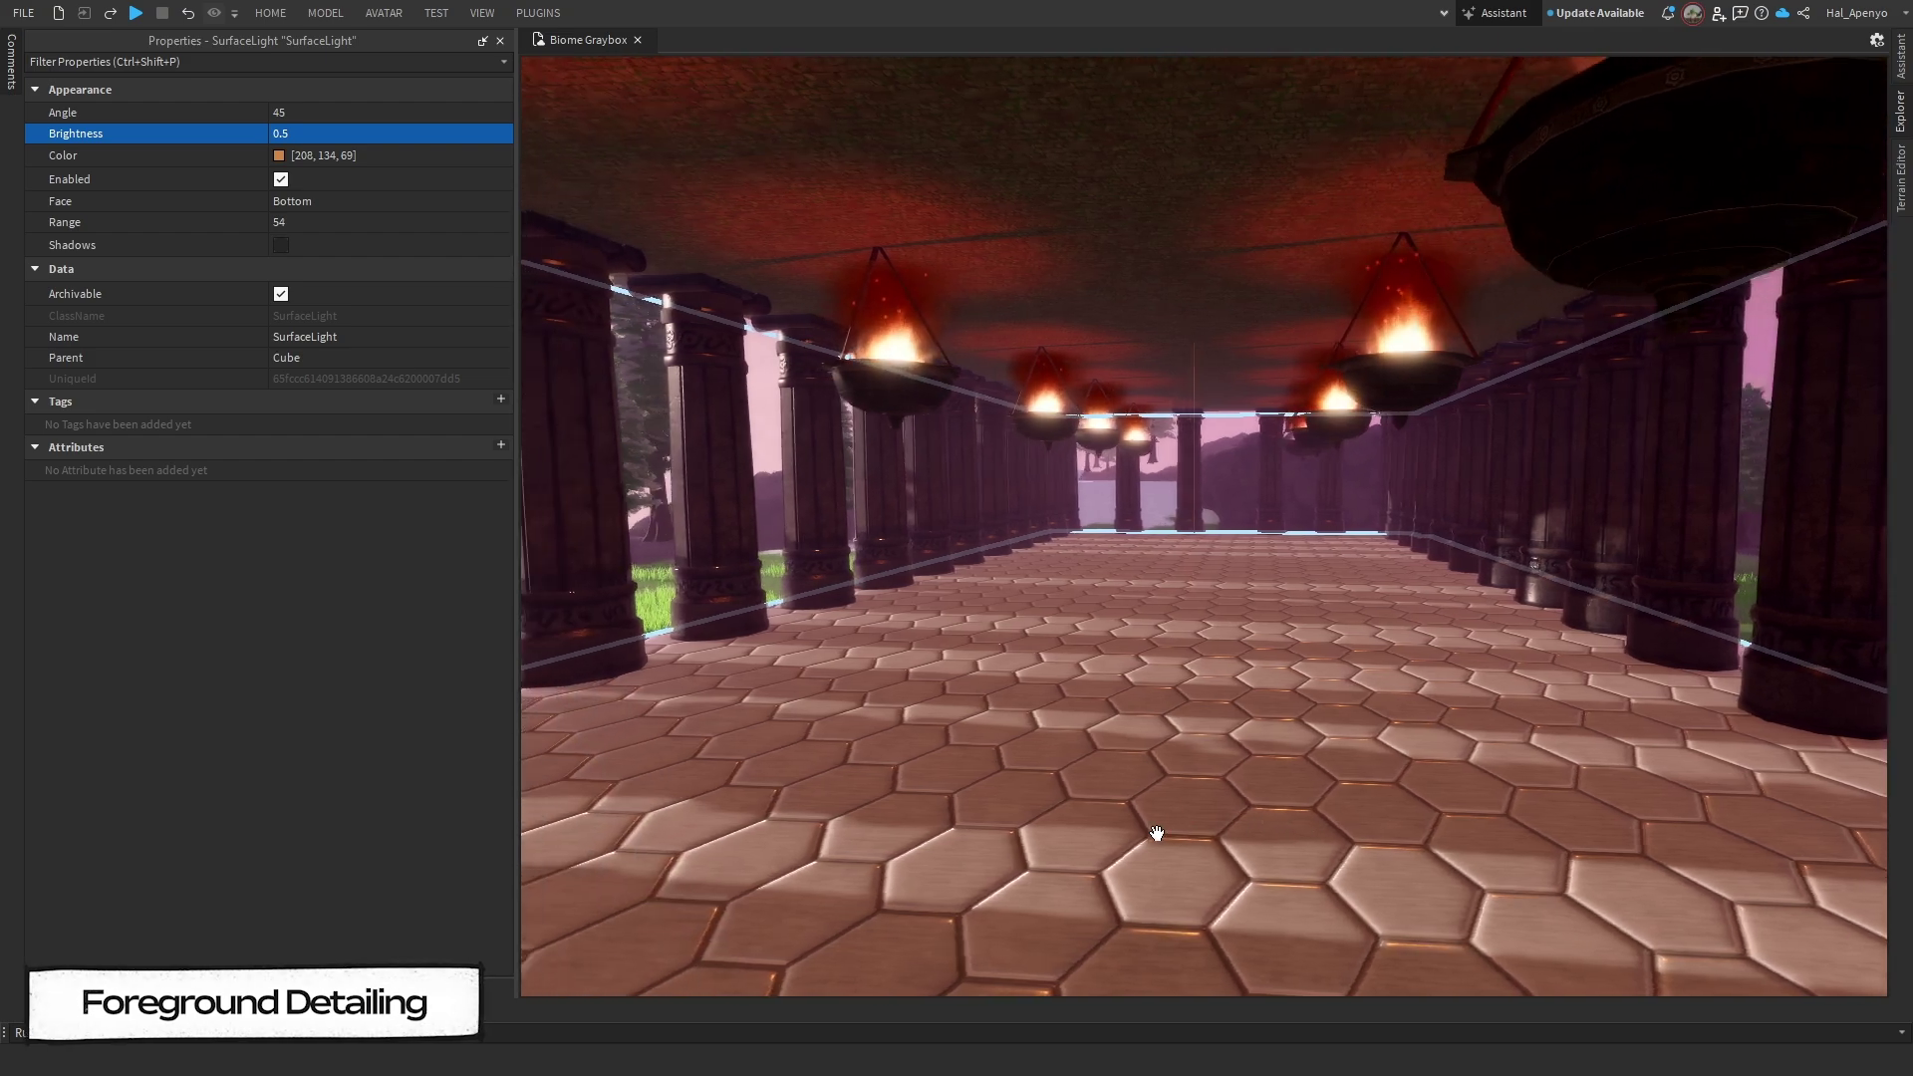
pyautogui.press('s')
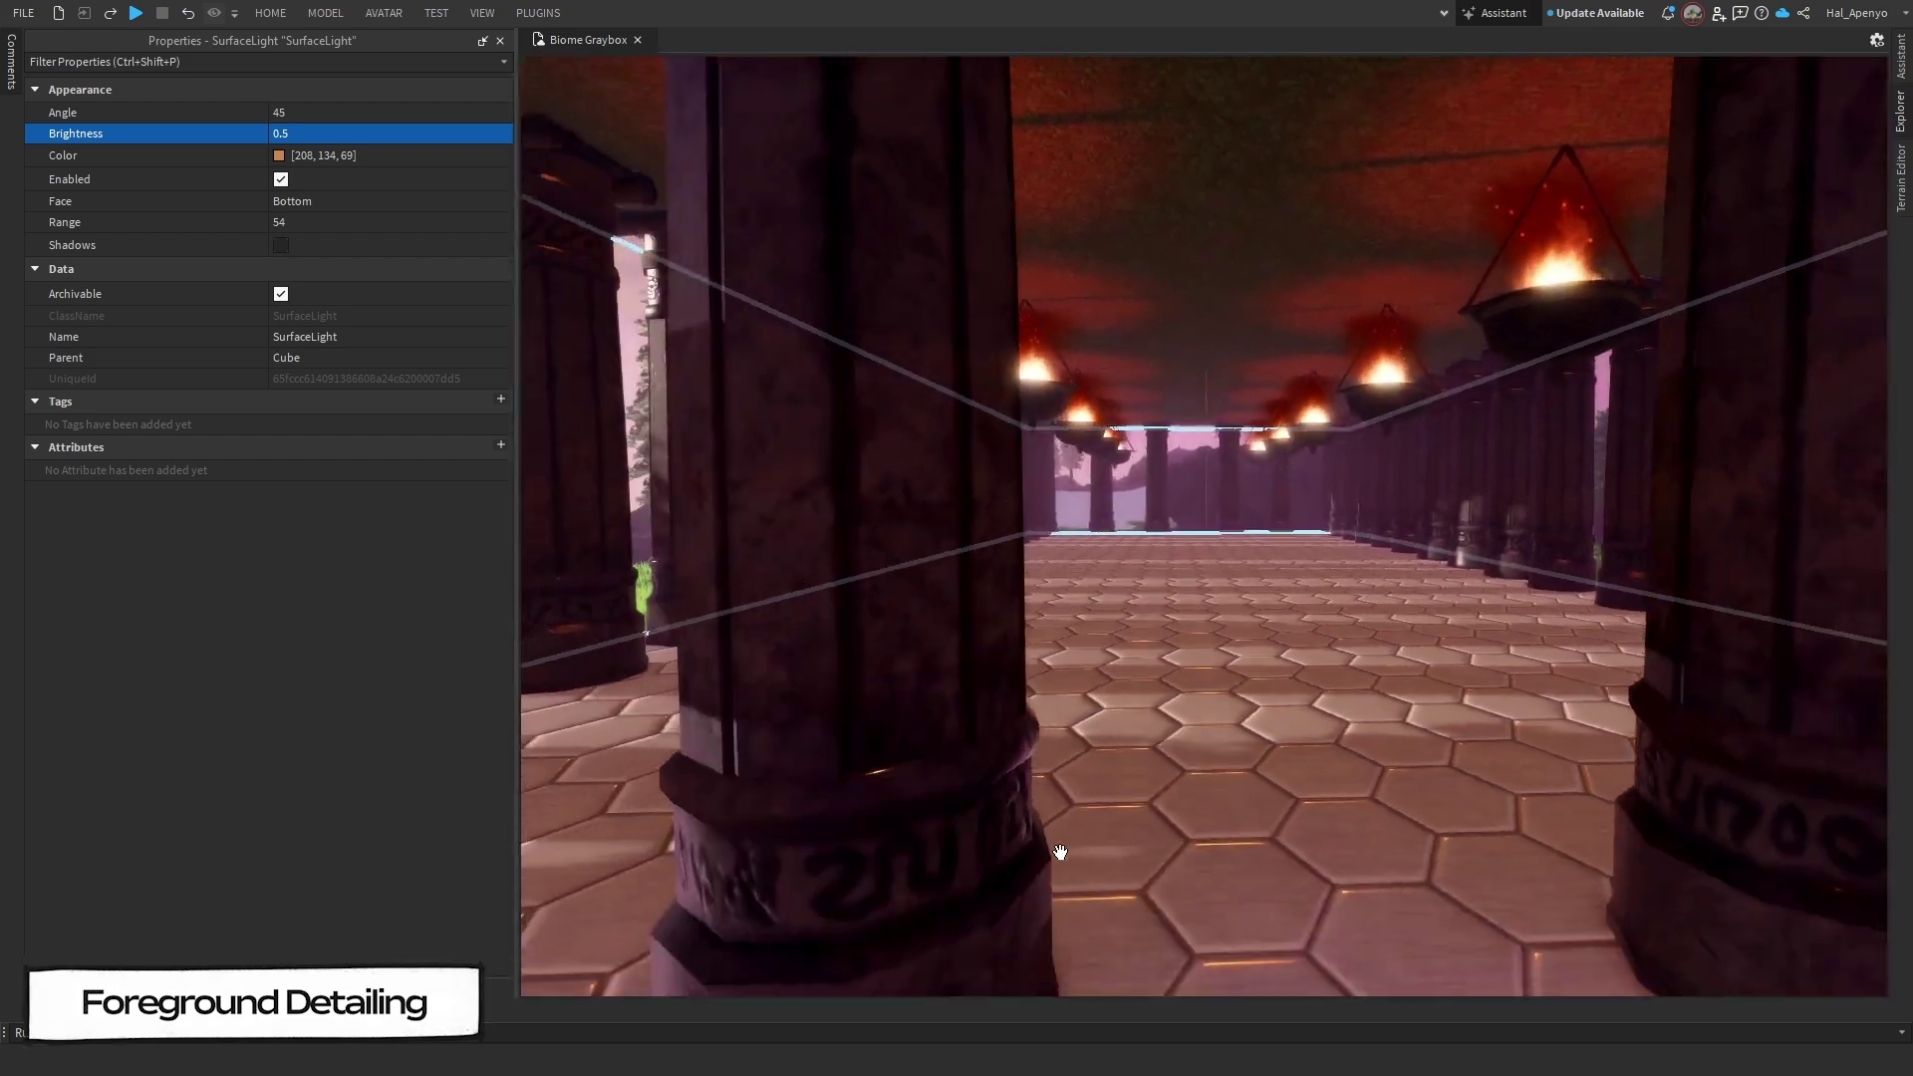
pyautogui.press('s')
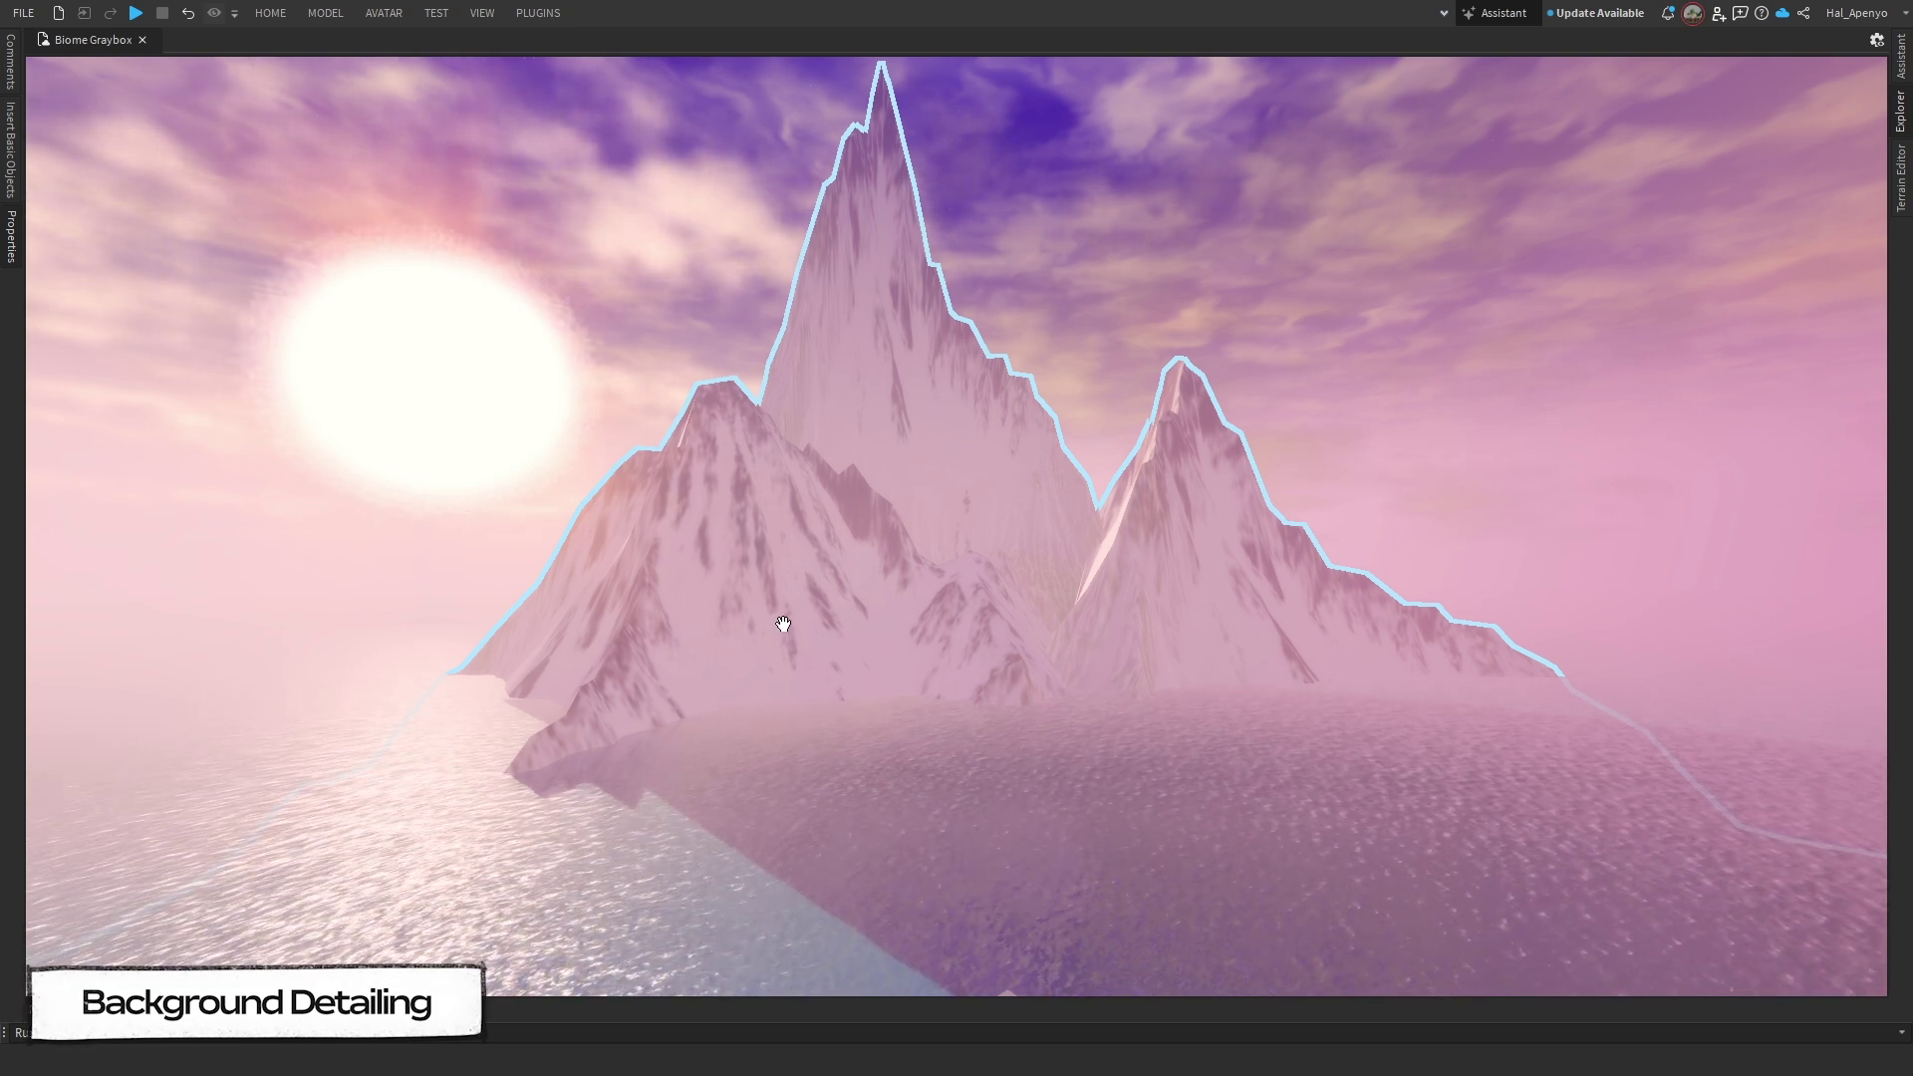
# Step: Move the large mountain models into place in the sea around the biome as distant background scenery
pyautogui.moveTo(783, 624); pyautogui.dragTo(781, 627, button='right')
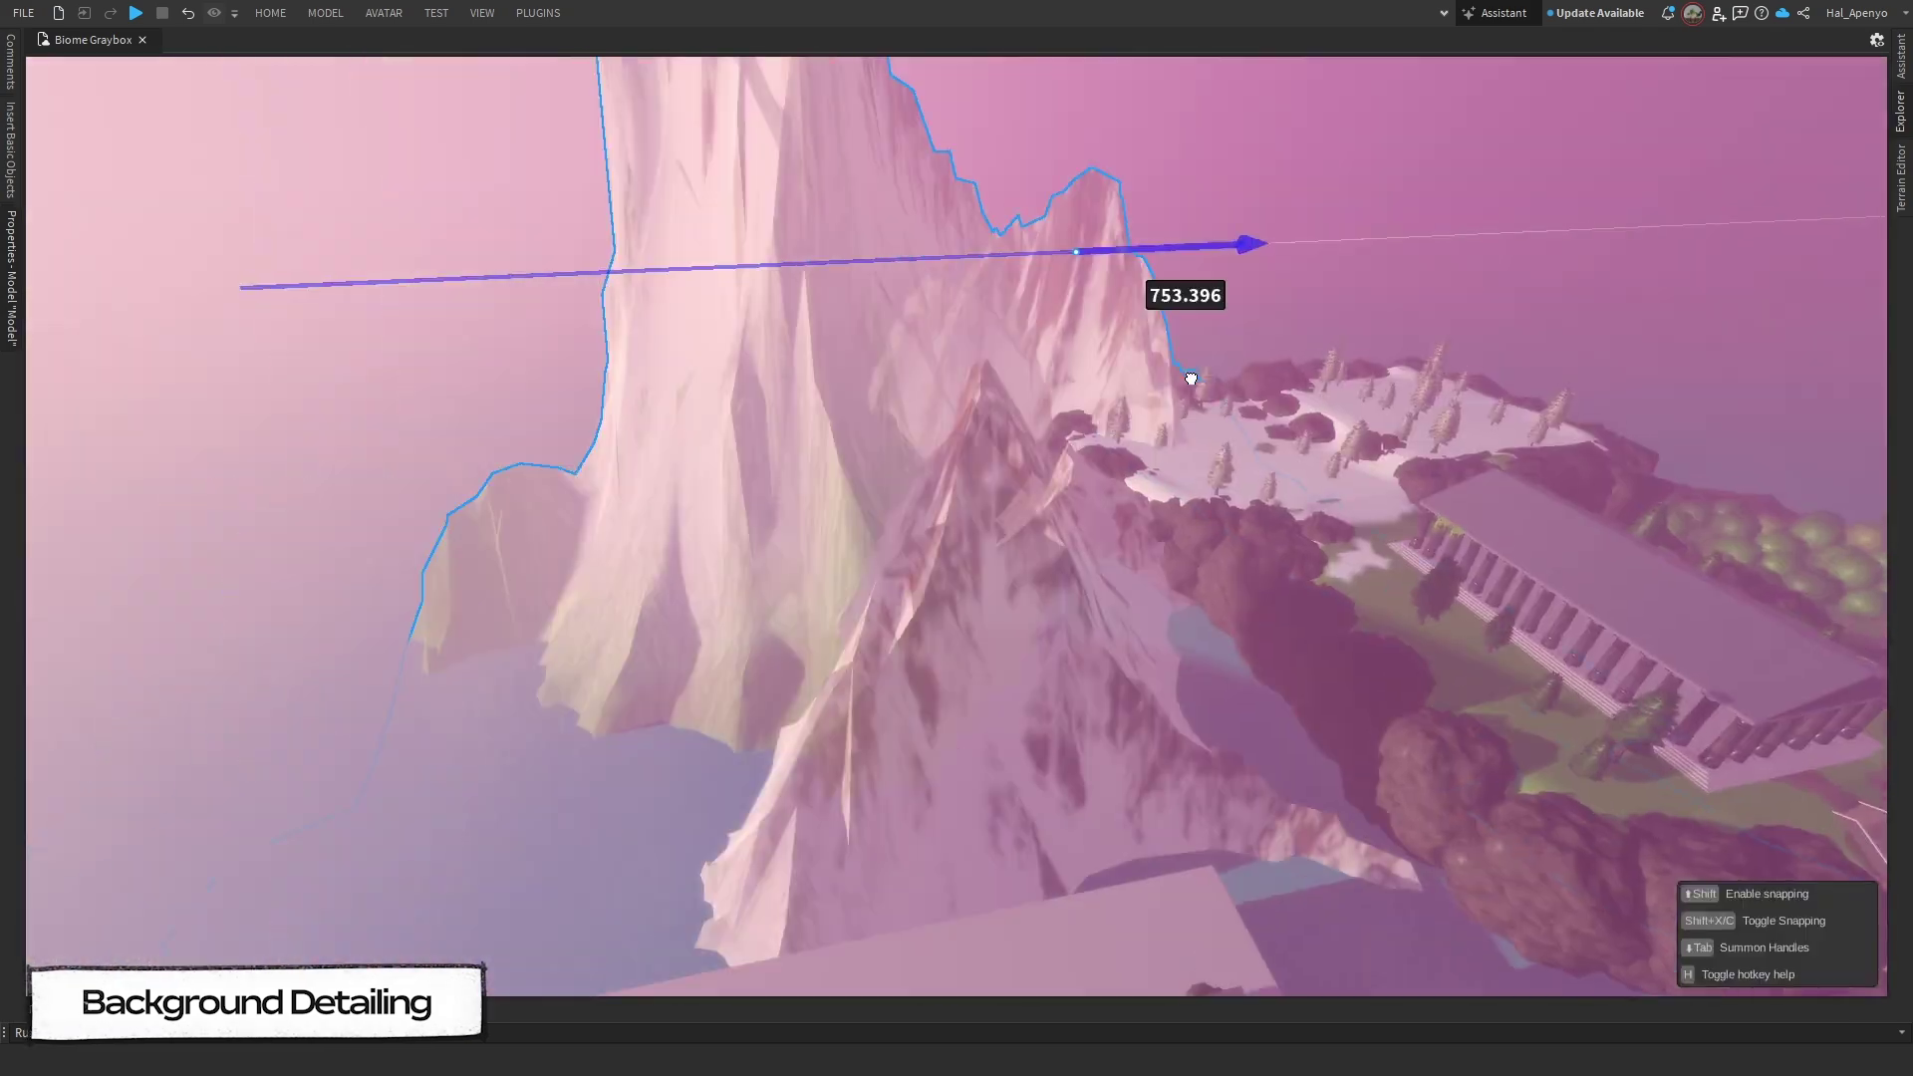
pyautogui.moveTo(1192, 376); pyautogui.dragTo(1246, 368)
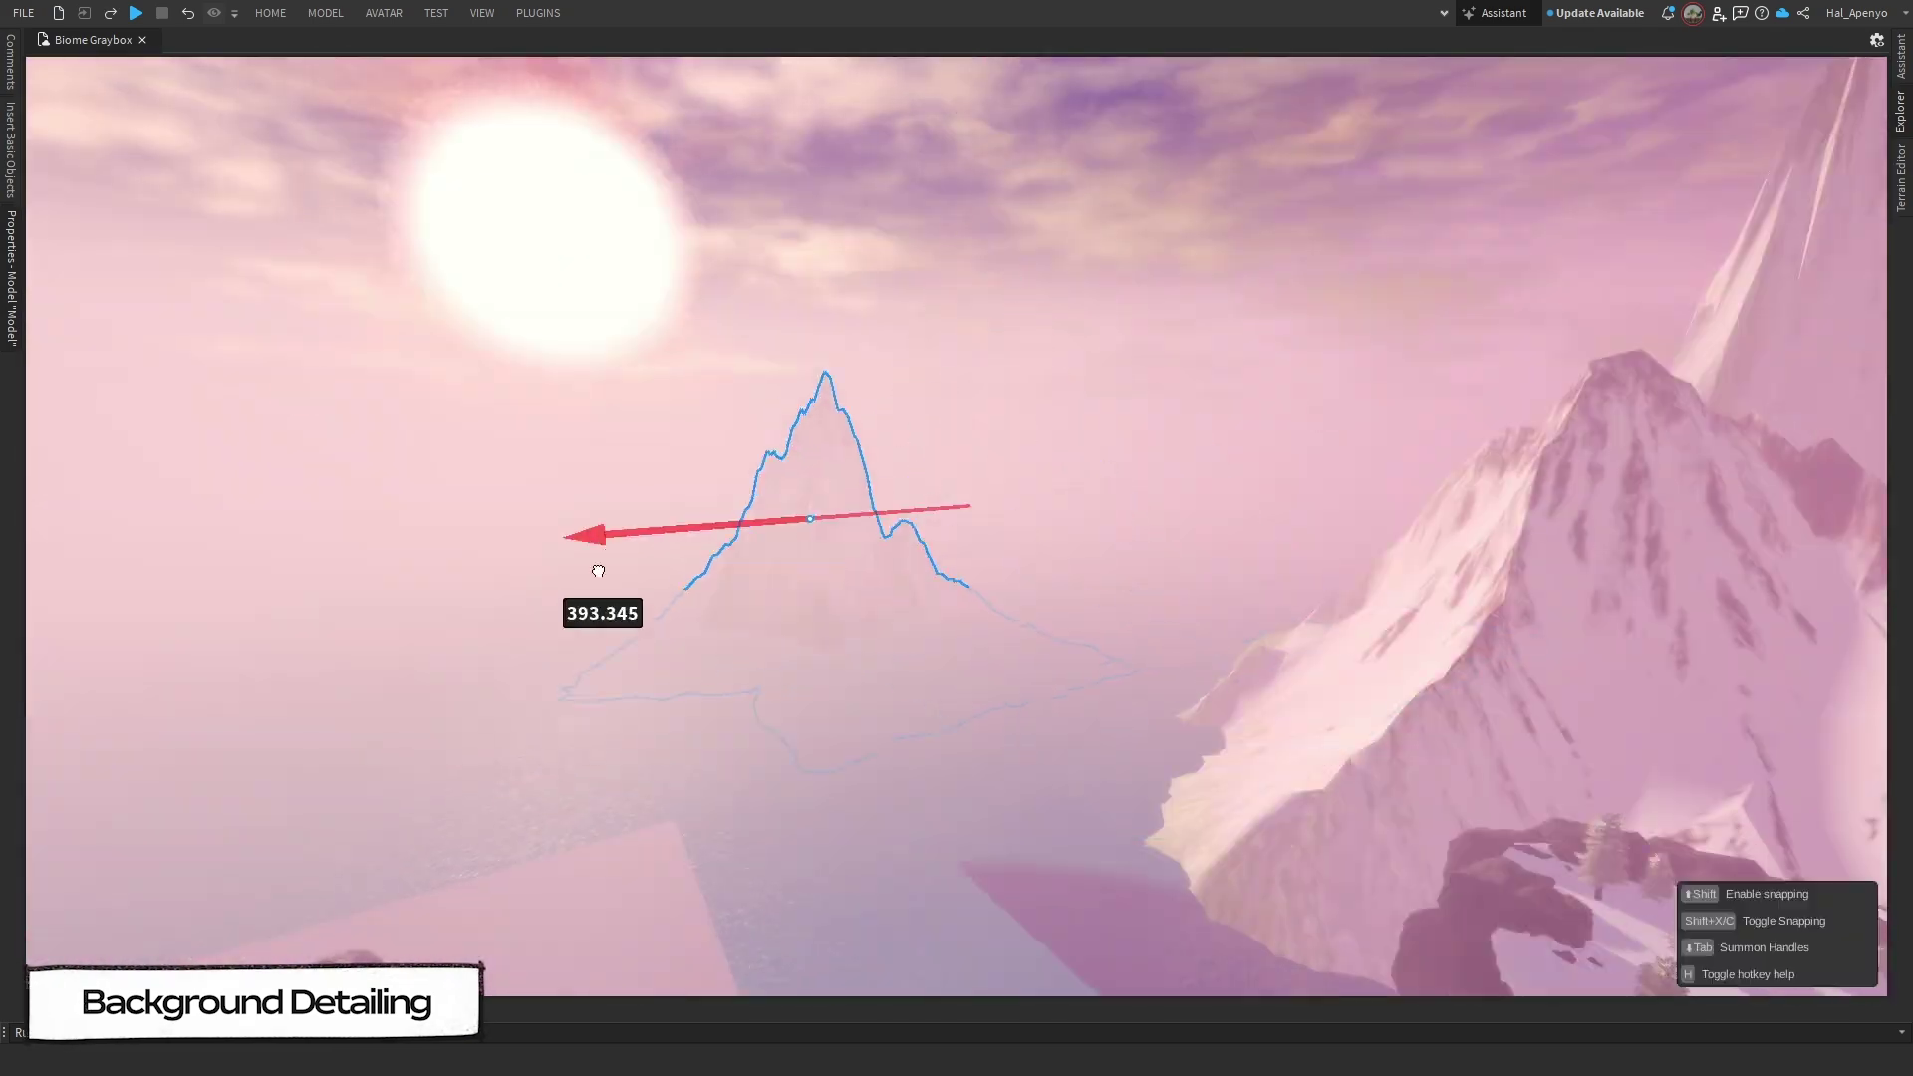
pyautogui.moveTo(833, 372); pyautogui.dragTo(868, 475)
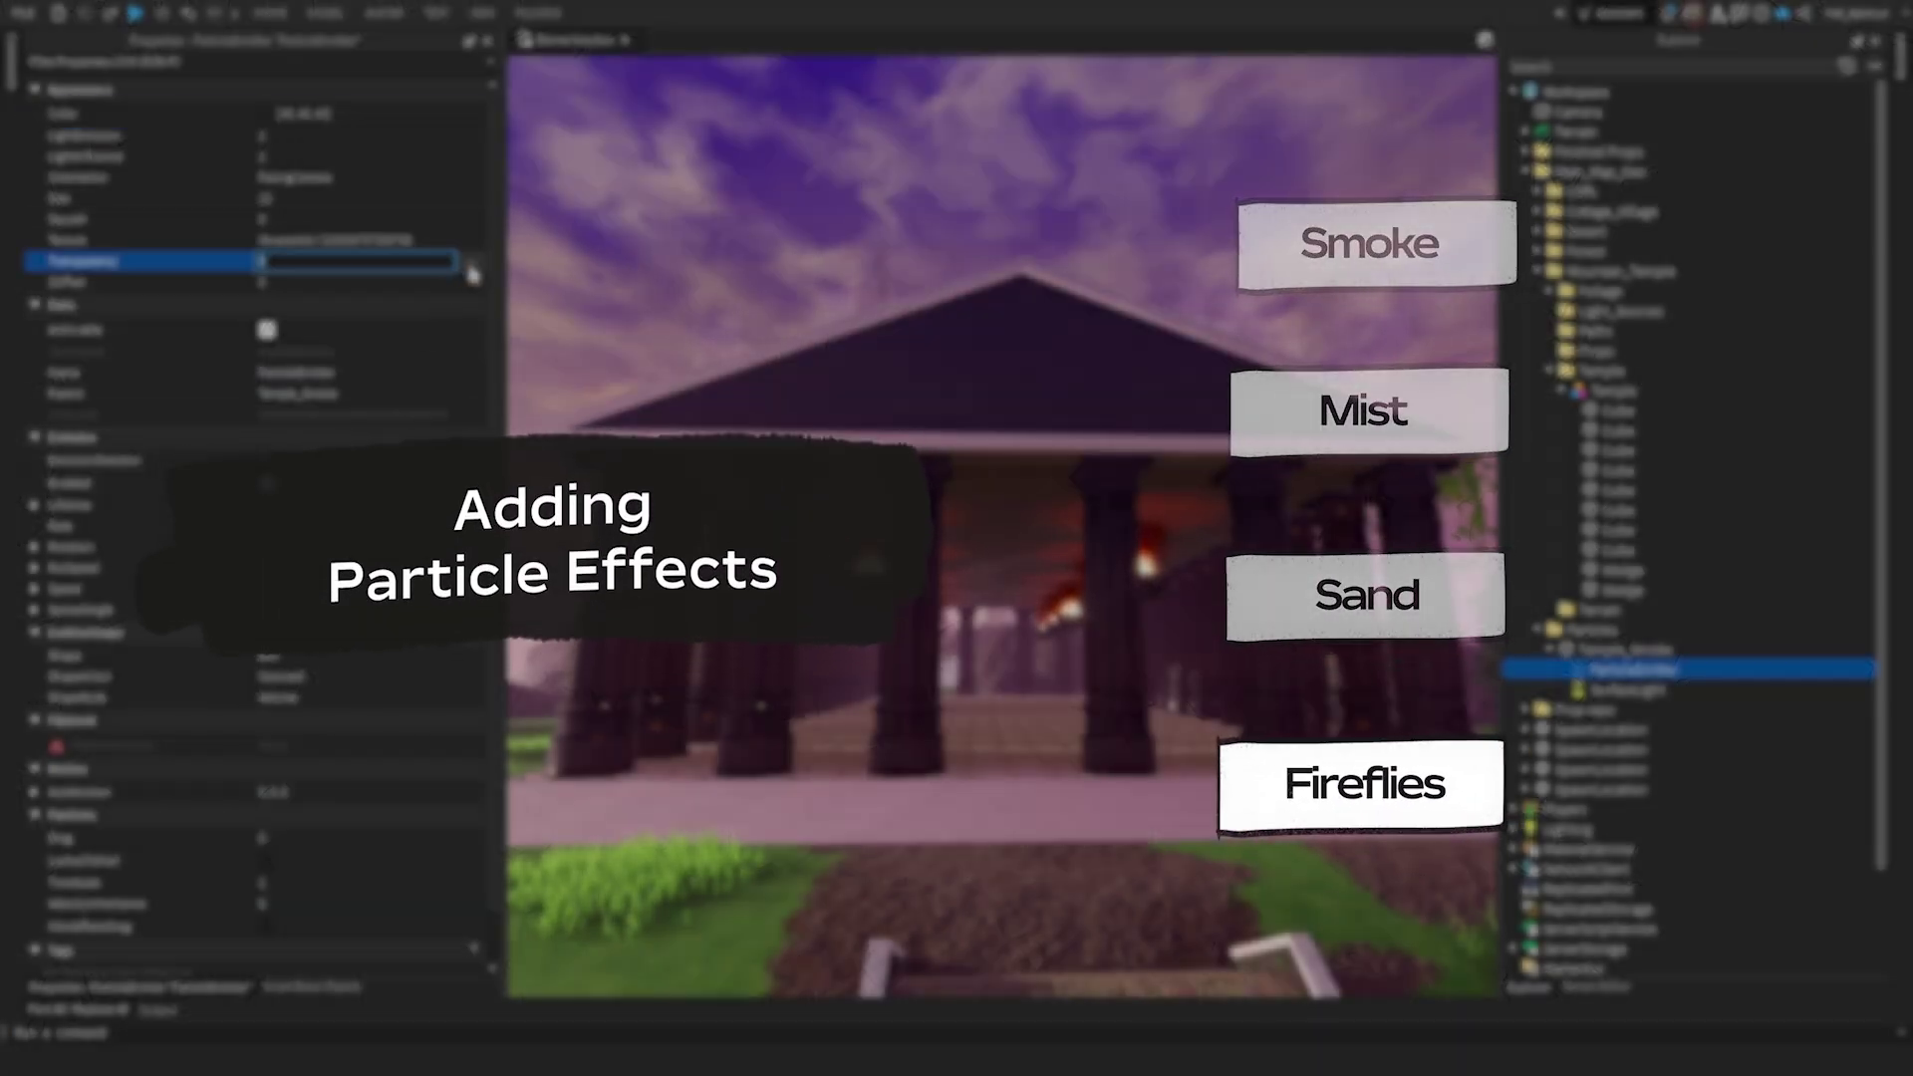
pyautogui.click(472, 271)
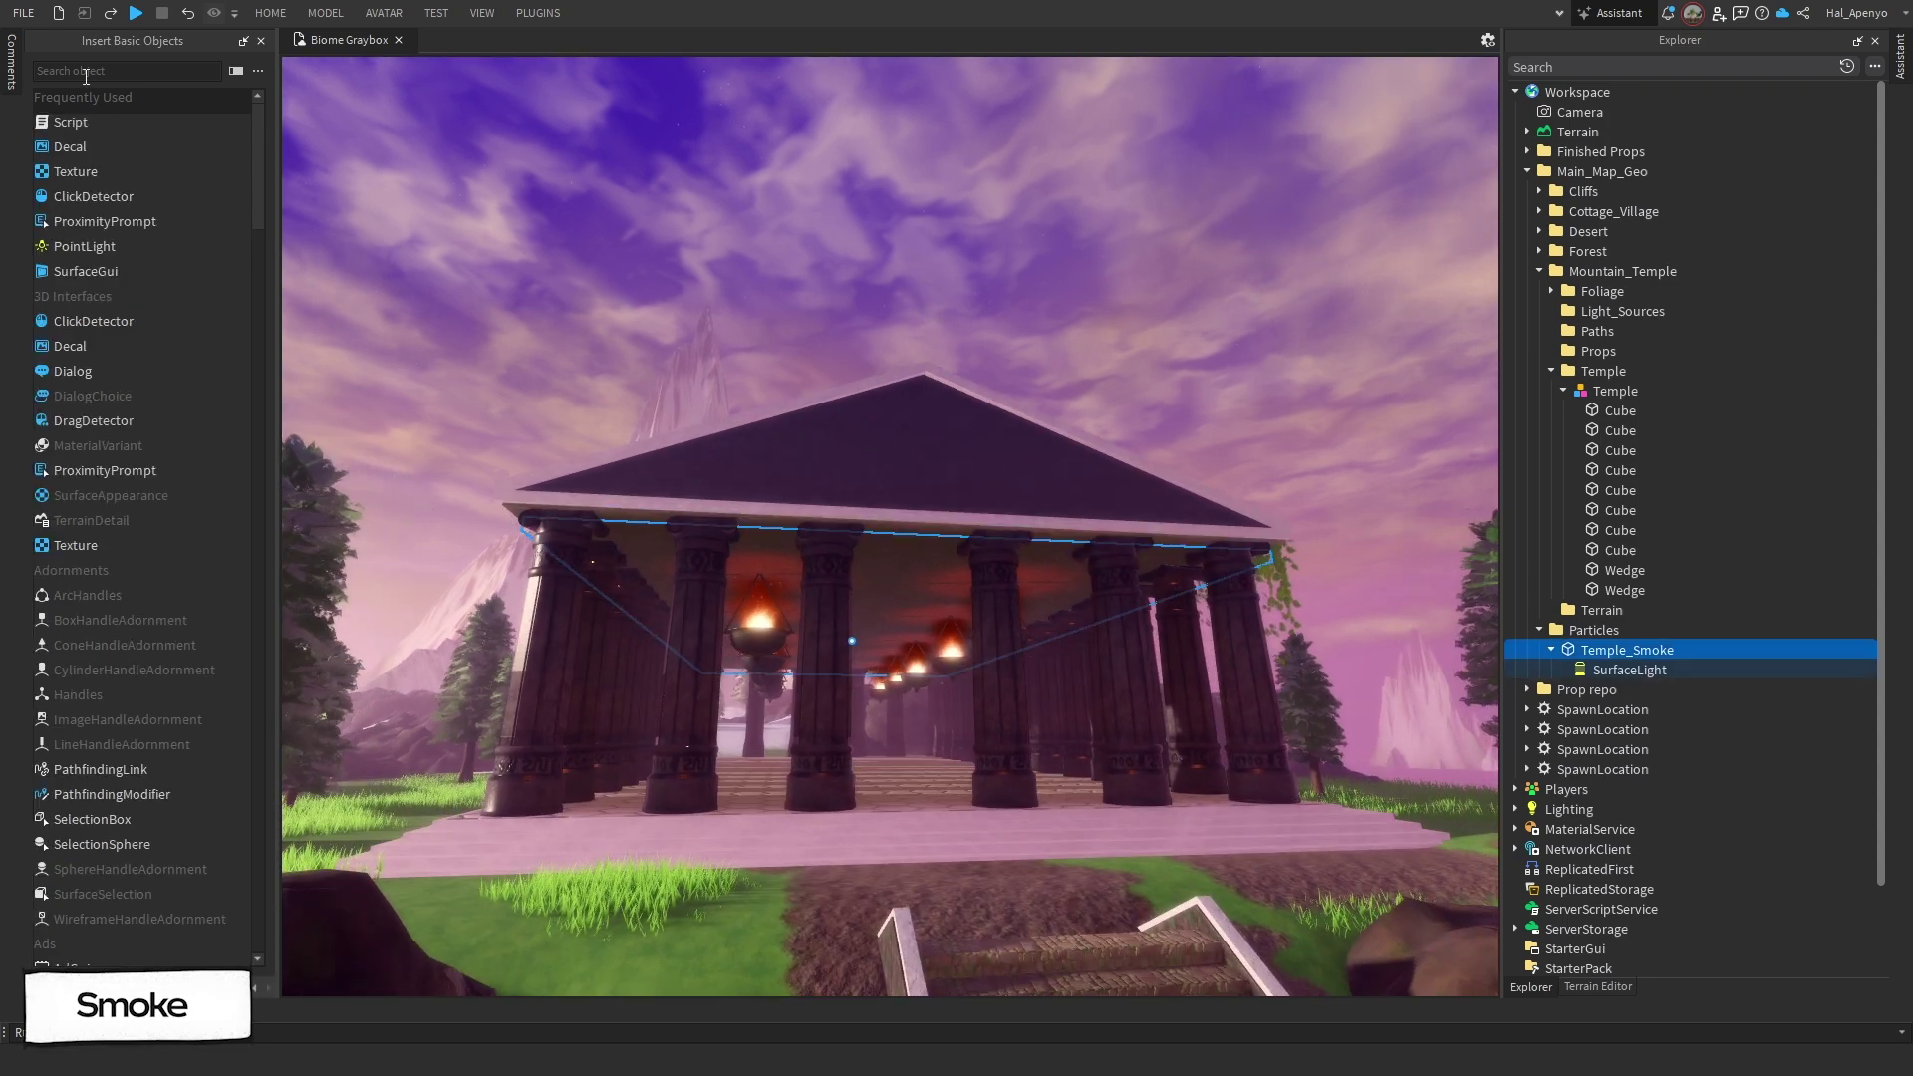
pyautogui.write('Particle')
pyautogui.press('Return')
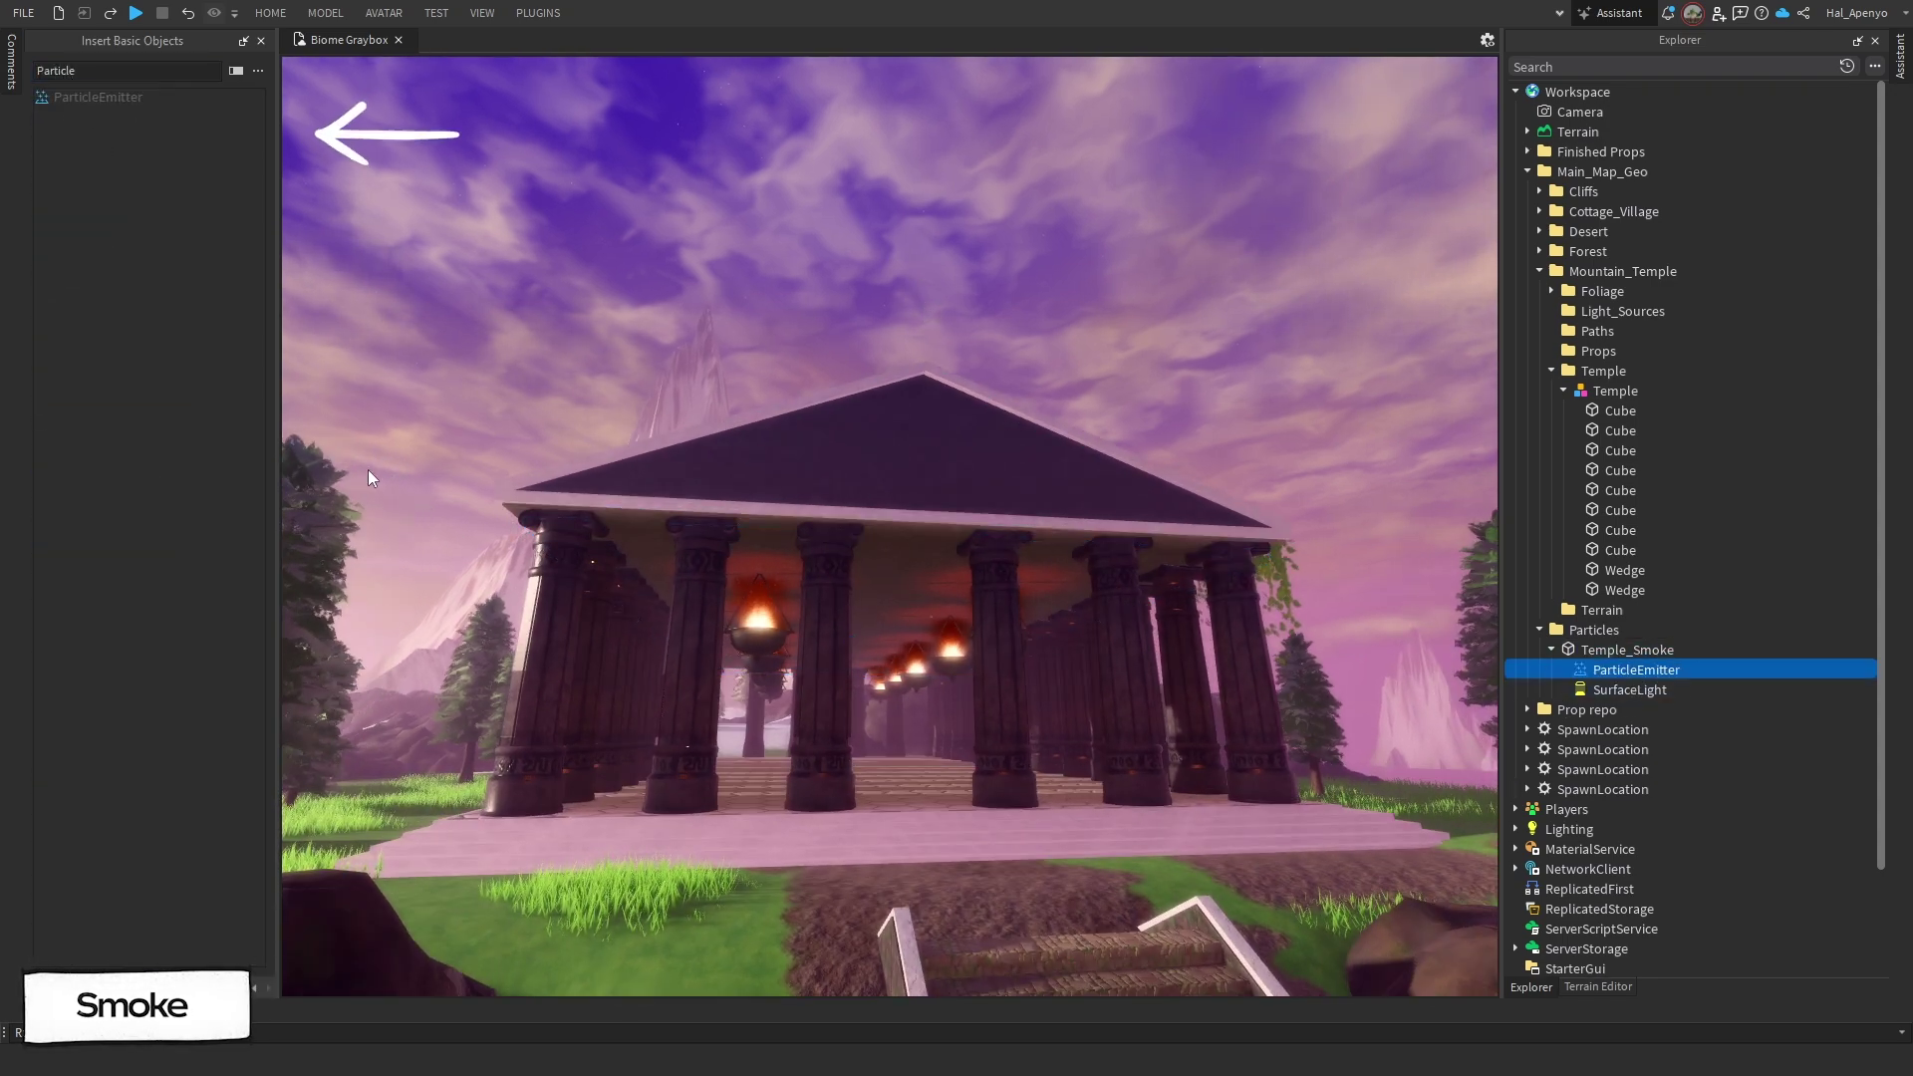
pyautogui.moveTo(274, 150); pyautogui.dragTo(495, 181)
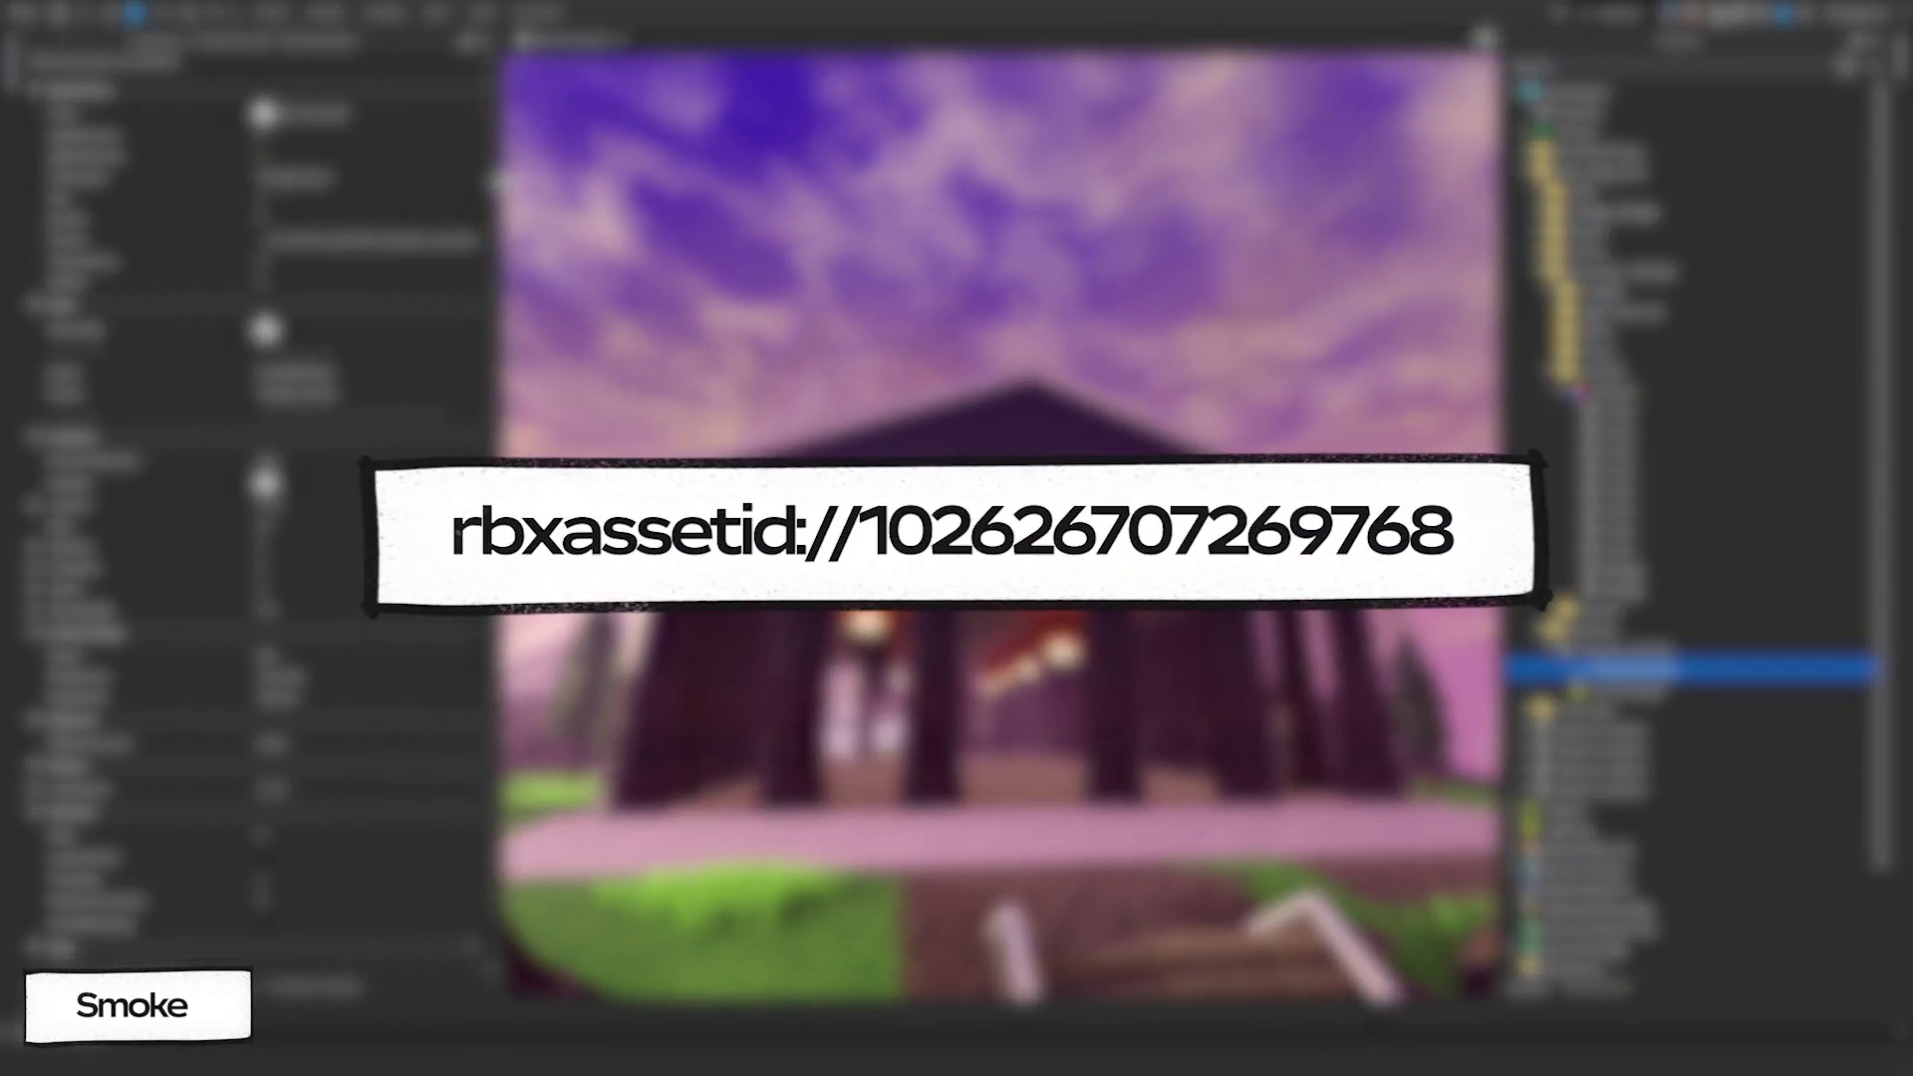
pyautogui.click(411, 242)
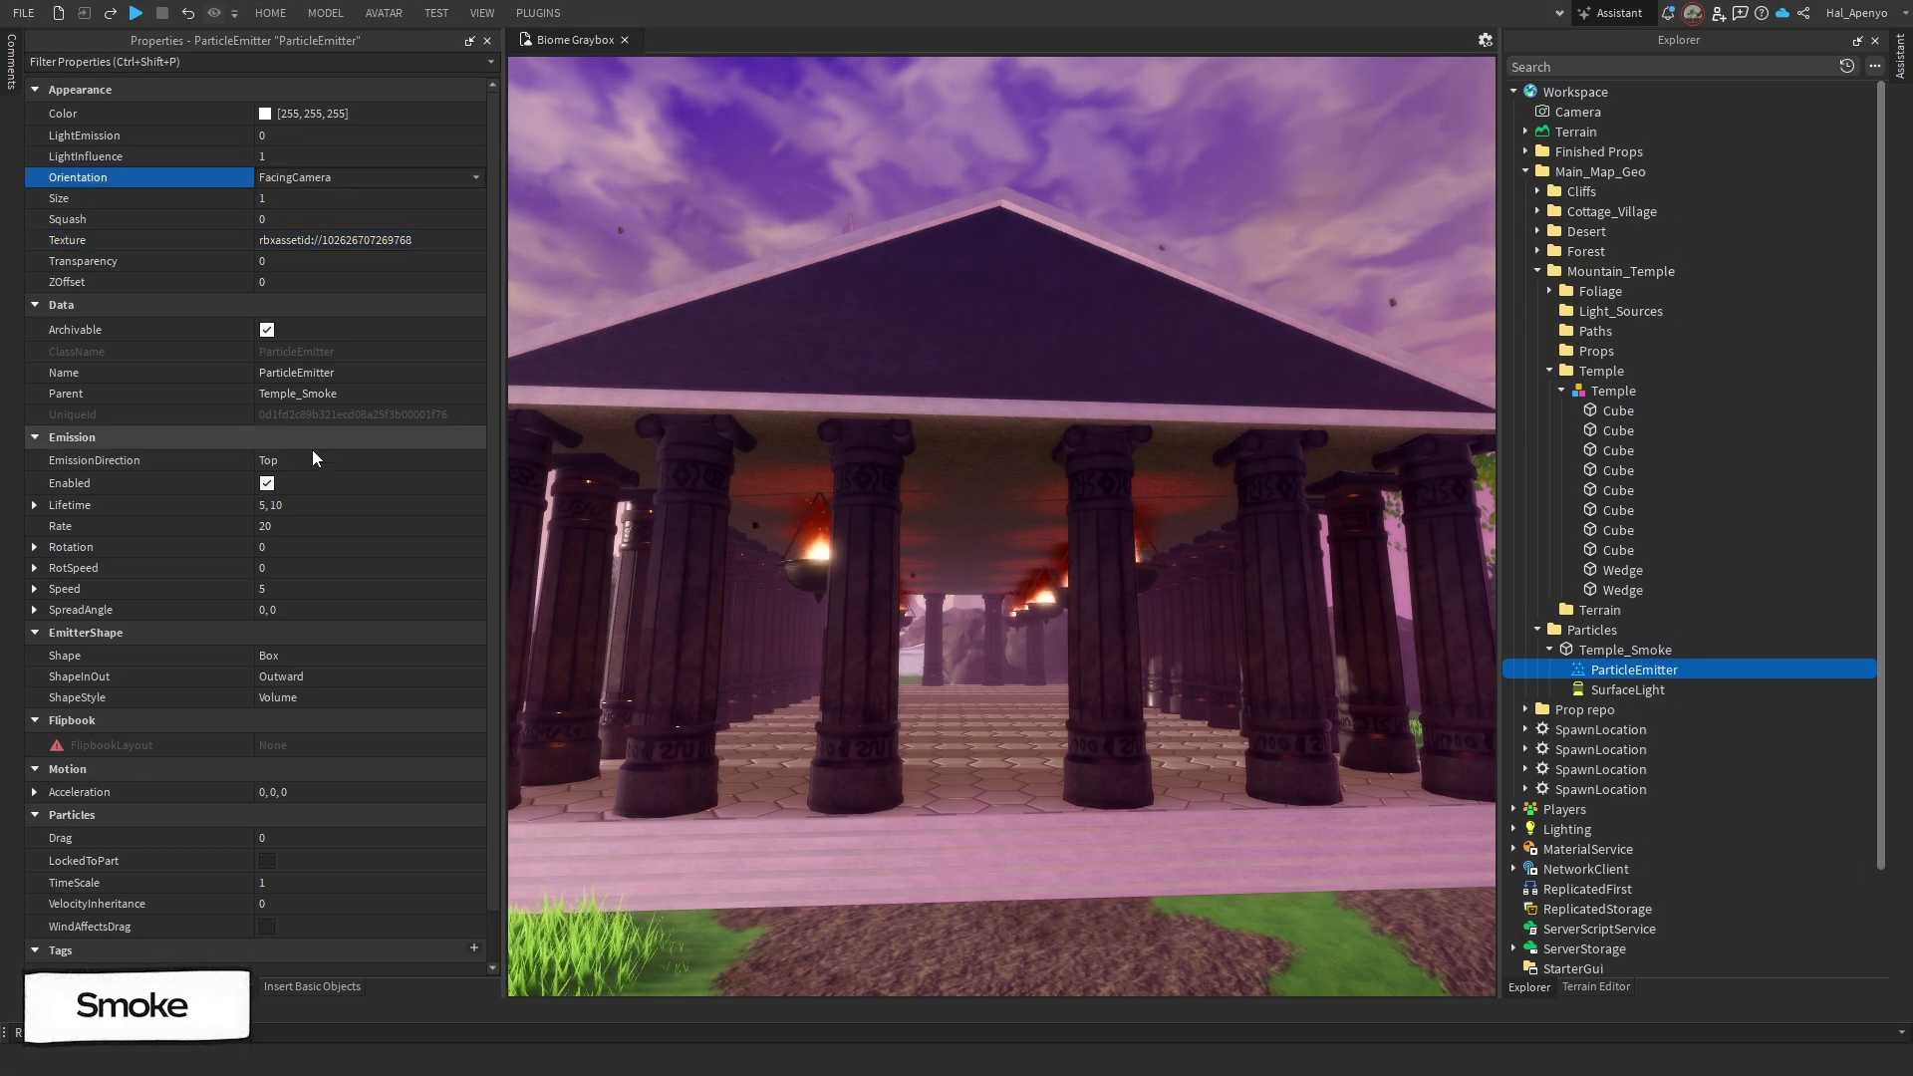
# Step: Set the smoke emitter's size to 12, its LightEmission to 1 and its color to [40, 40, 40]
pyautogui.click(286, 191)
pyautogui.write('12')
pyautogui.press('Return')
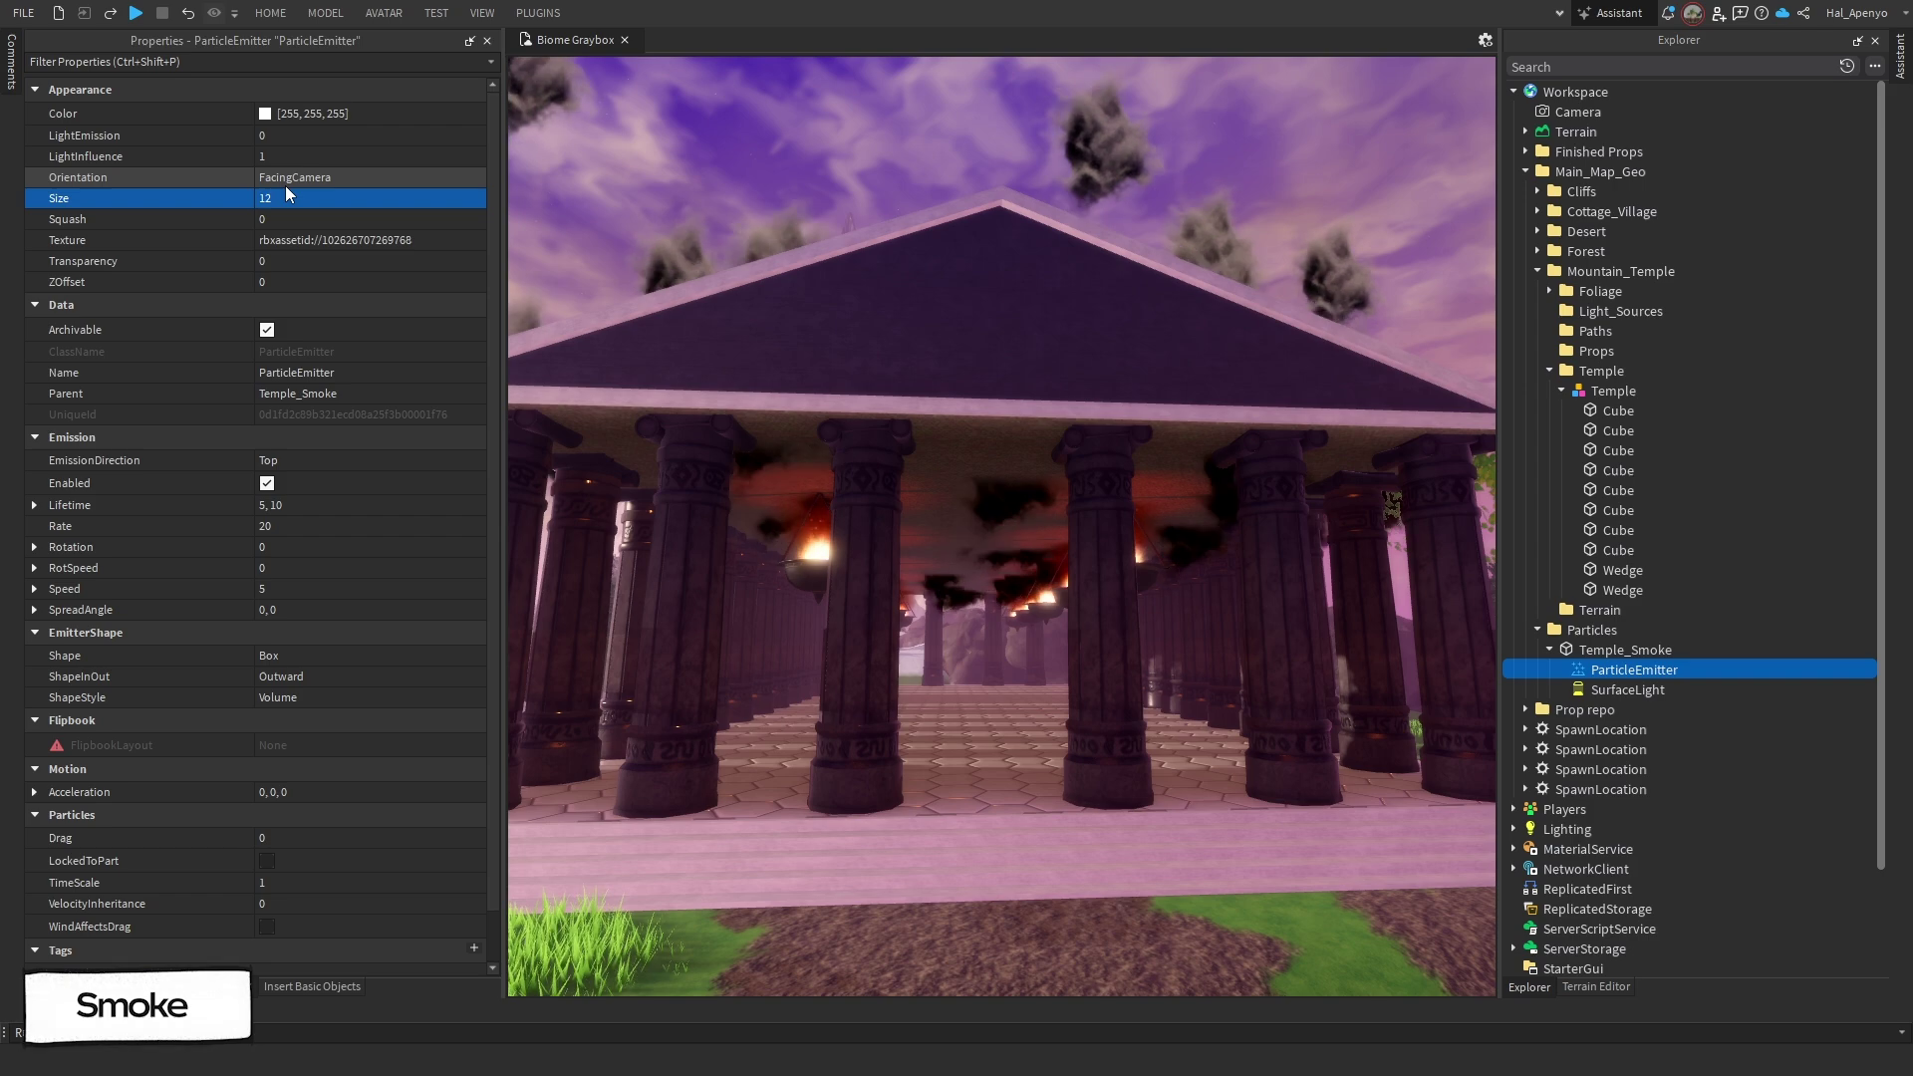
pyautogui.click(282, 137)
pyautogui.write('1')
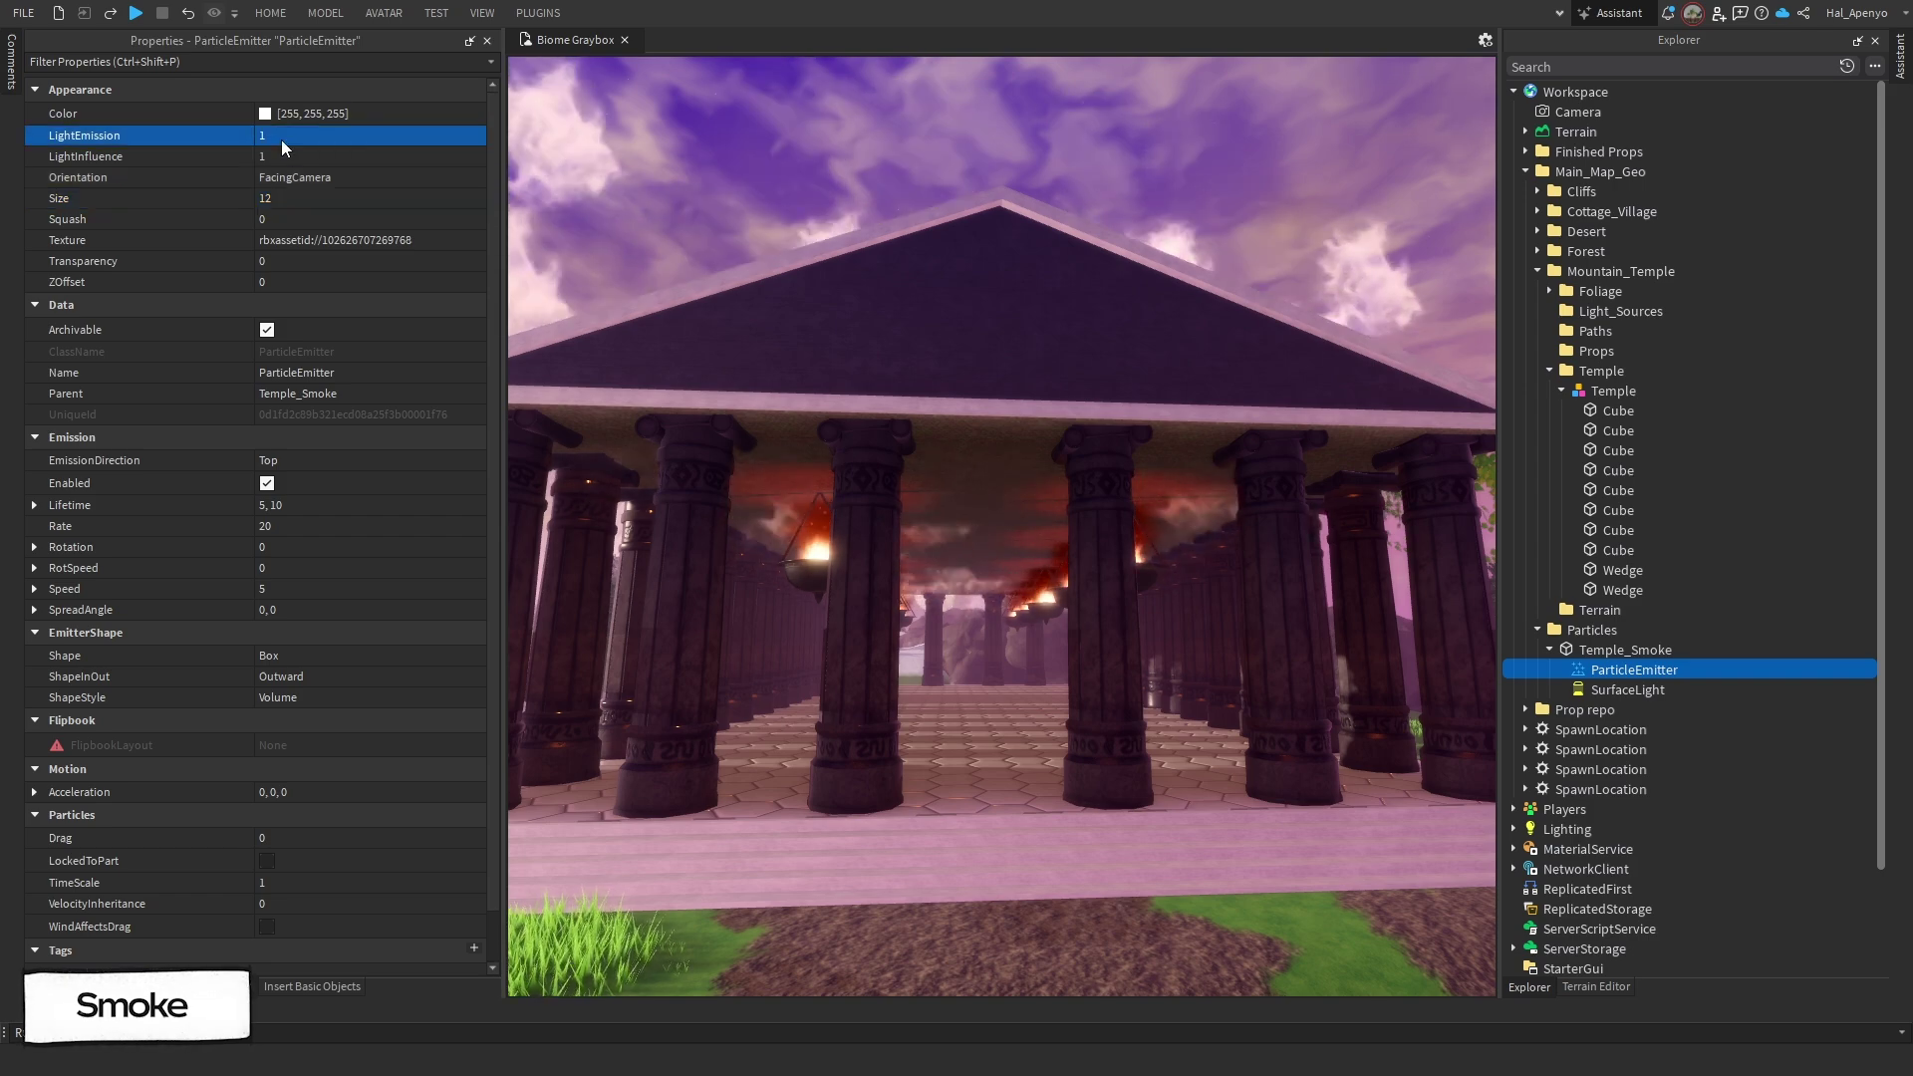
pyautogui.click(301, 115)
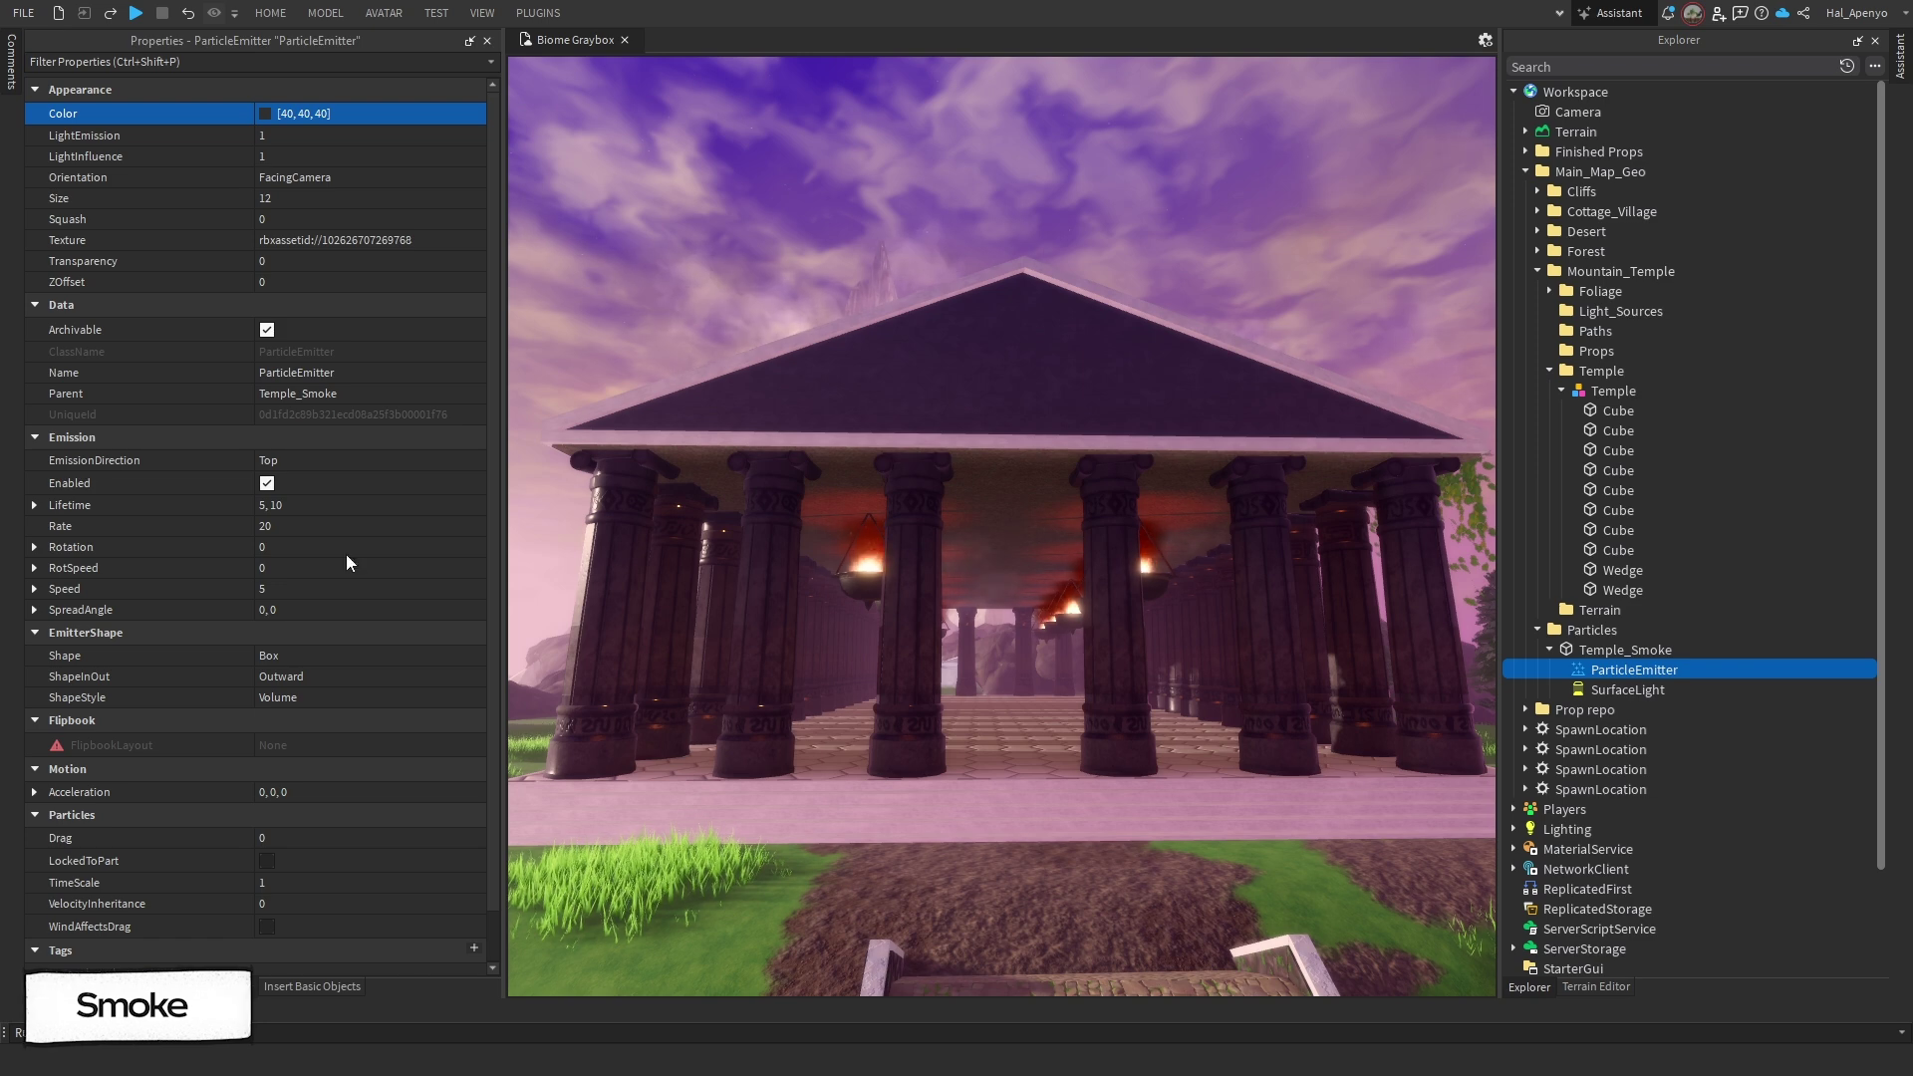
# Step: Shape the smoke's transparency curve to rise from 0 to 1, with a middle keypoint at time 0.6 and value 0.754
pyautogui.click(459, 261)
pyautogui.click(474, 261)
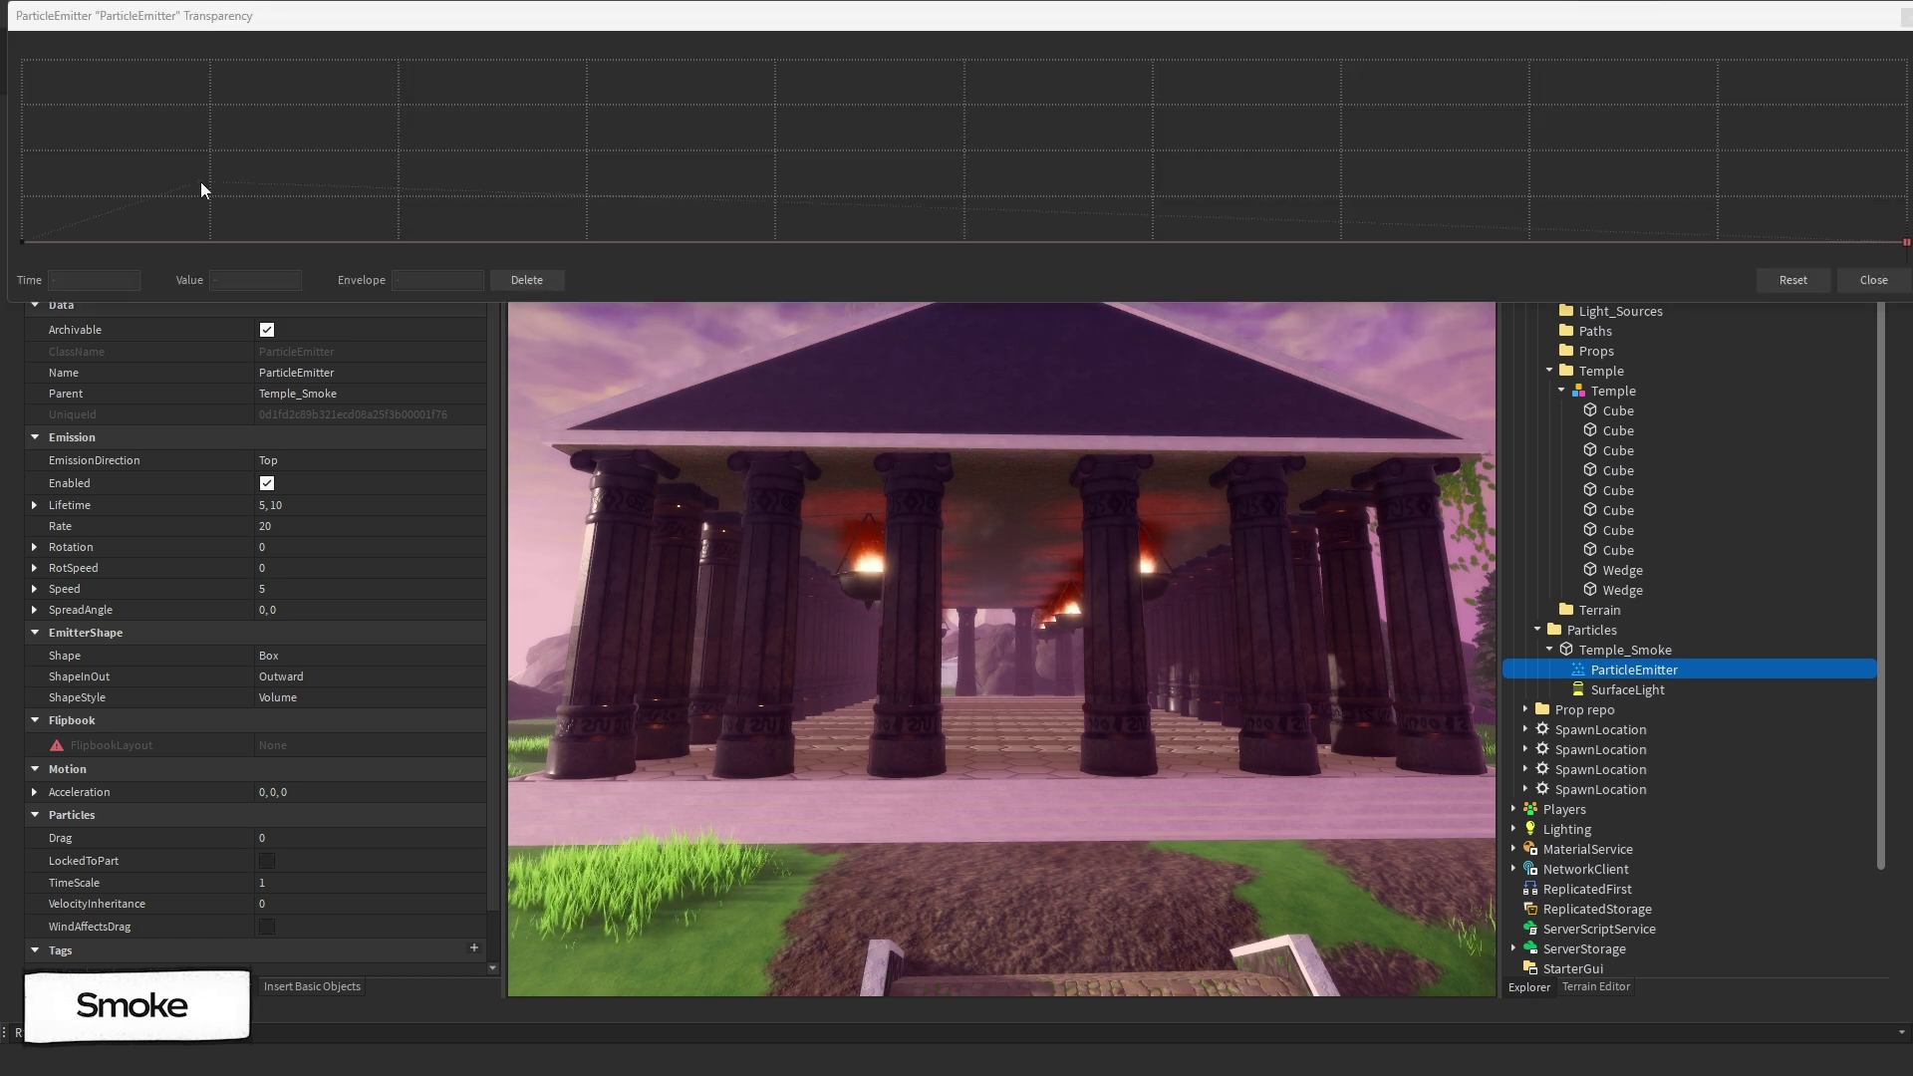
pyautogui.click(22, 241)
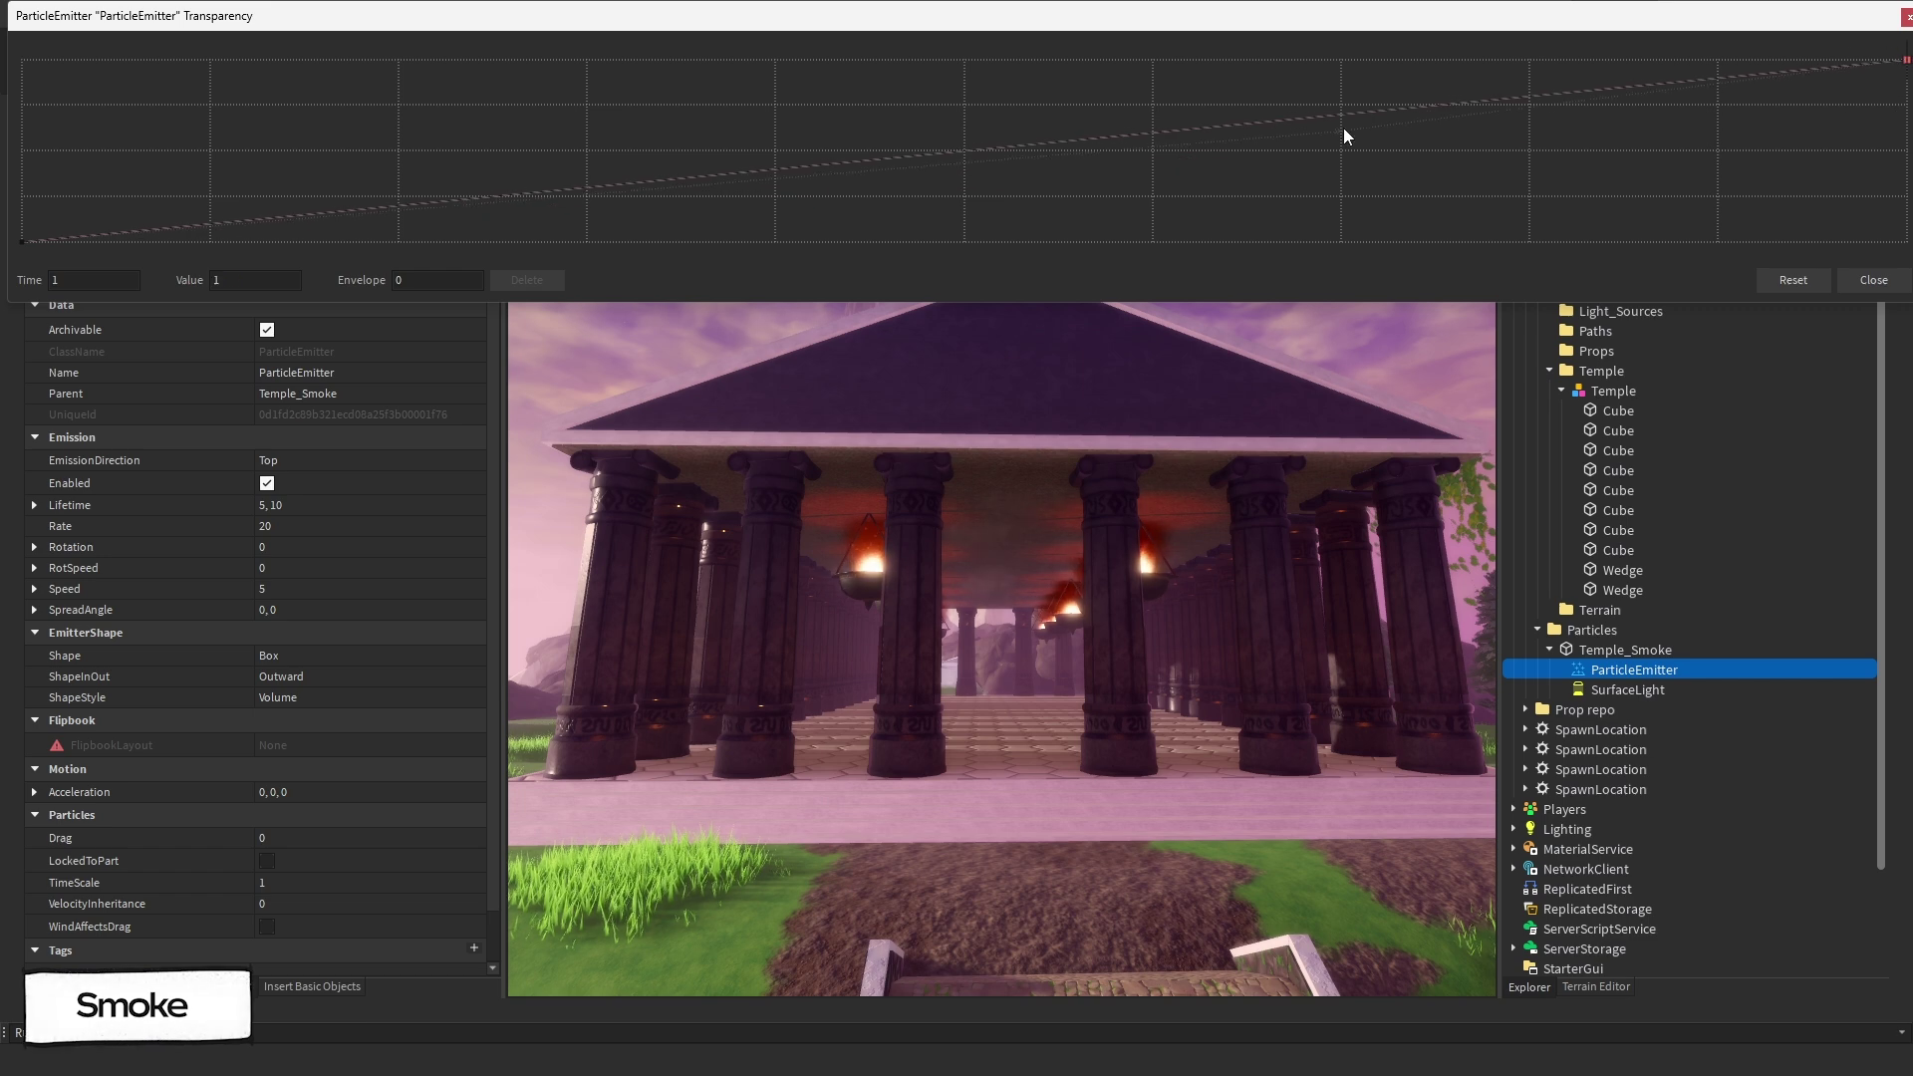
pyautogui.moveTo(1343, 117); pyautogui.dragTo(1154, 105)
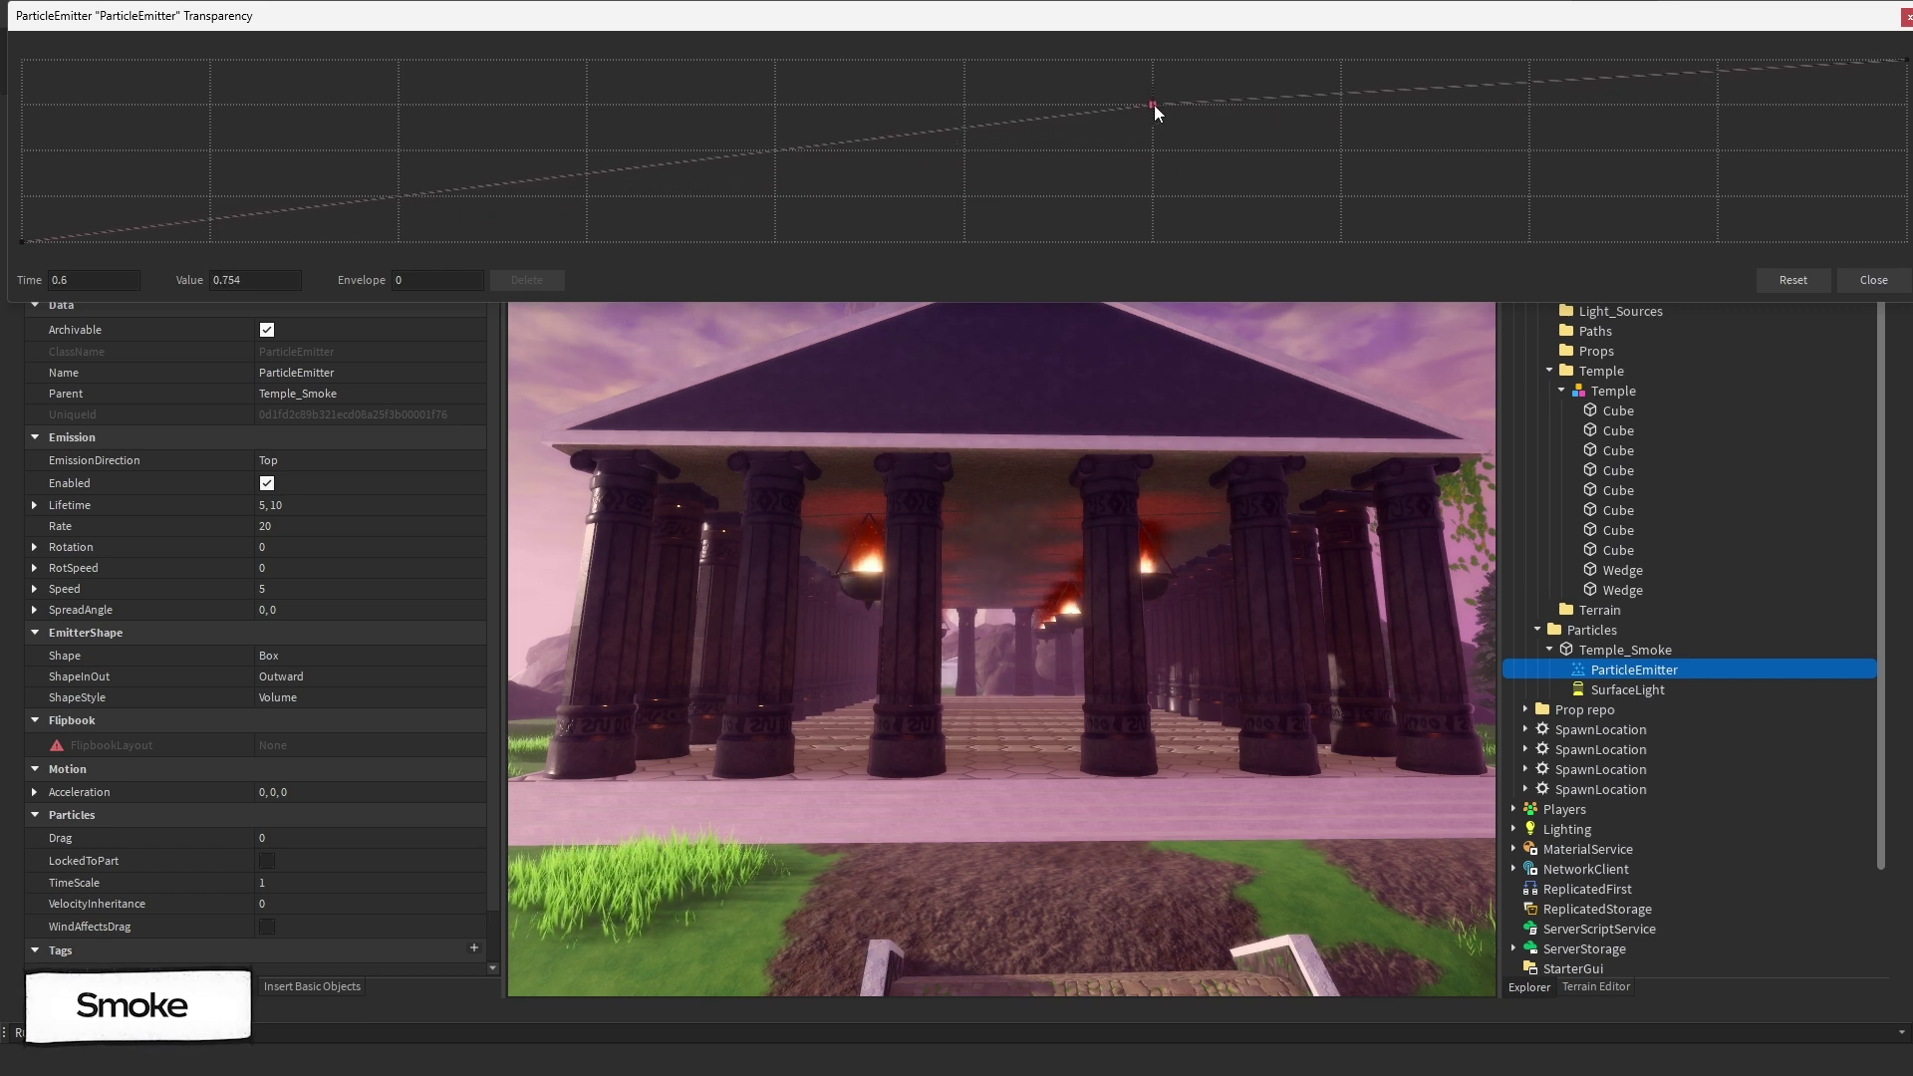
pyautogui.click(1851, 278)
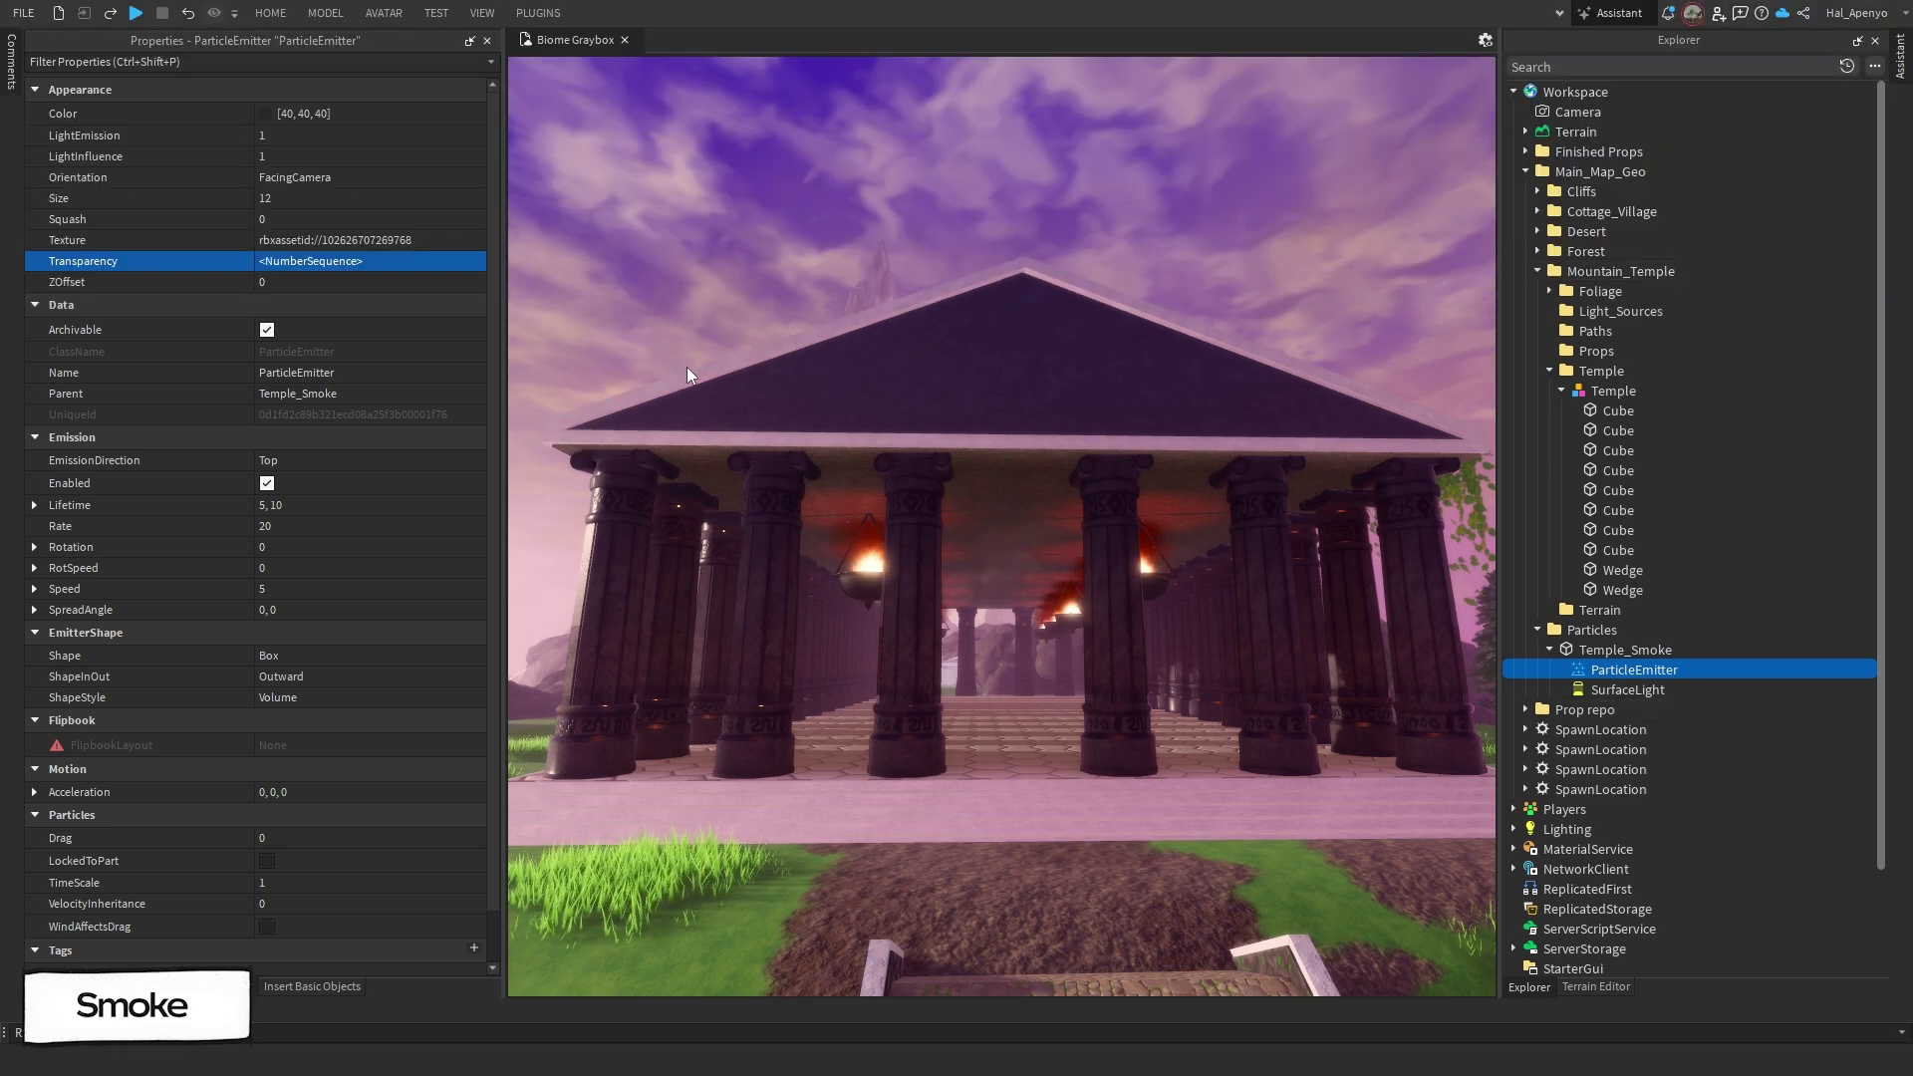
# Step: Set the smoke emitter's lifetime to 3, rate to 75 and speed to 2
pyautogui.click(327, 505)
pyautogui.write('3')
pyautogui.press('Return')
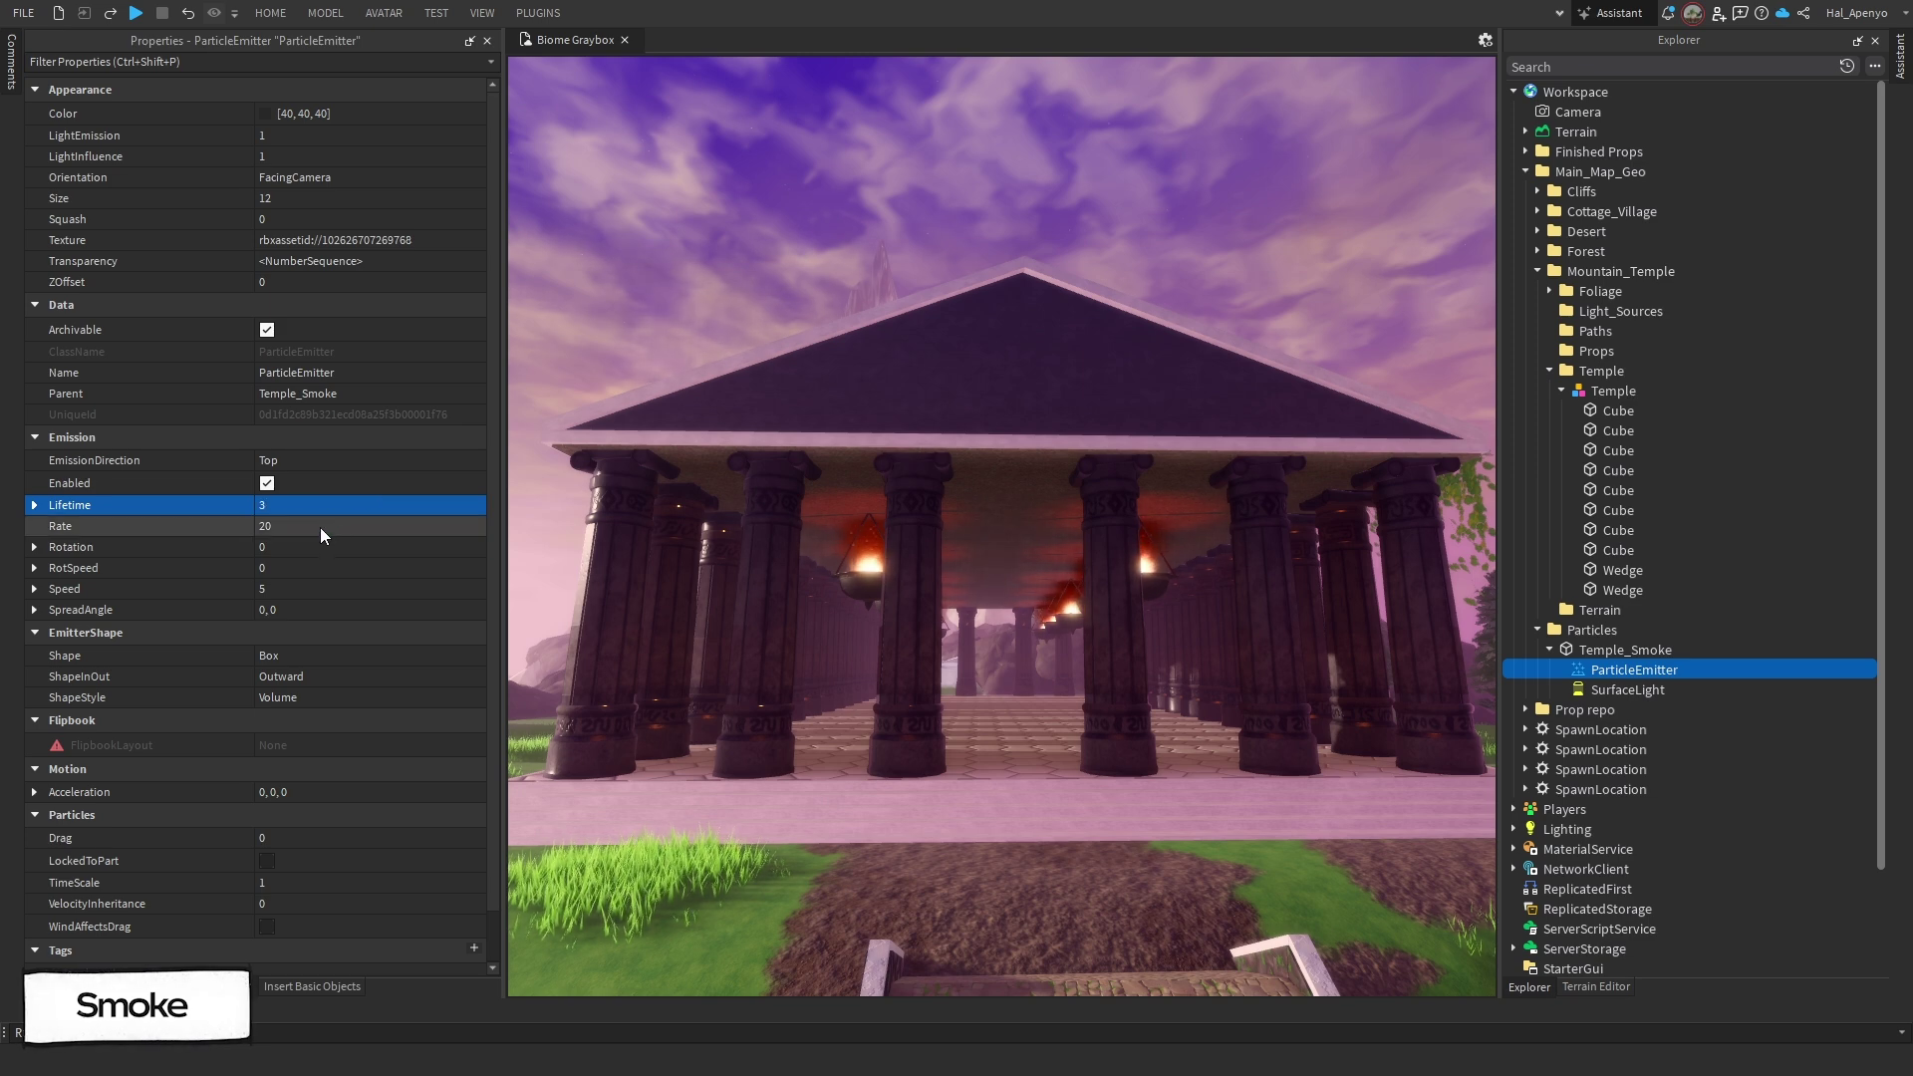
pyautogui.click(317, 526)
pyautogui.write('75')
pyautogui.press('Return')
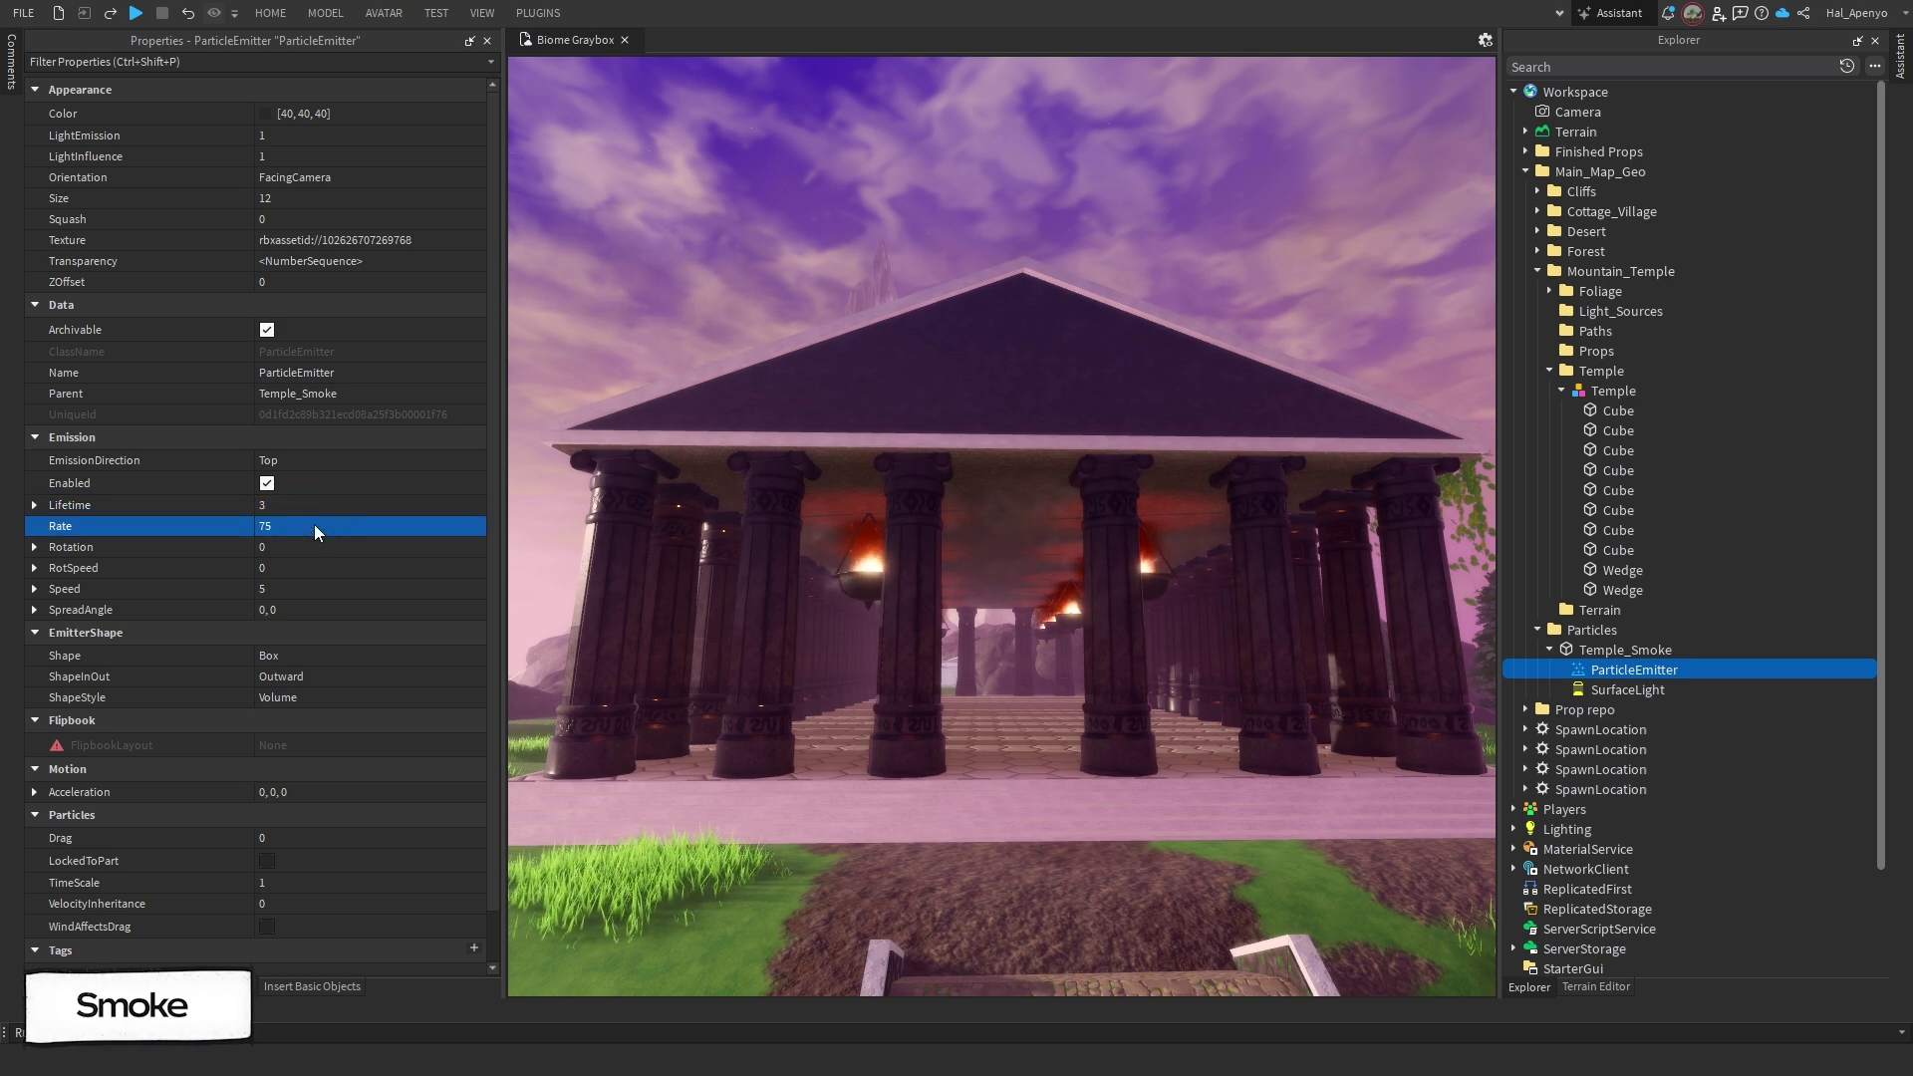
pyautogui.click(281, 588)
pyautogui.write('2')
pyautogui.press('Return')
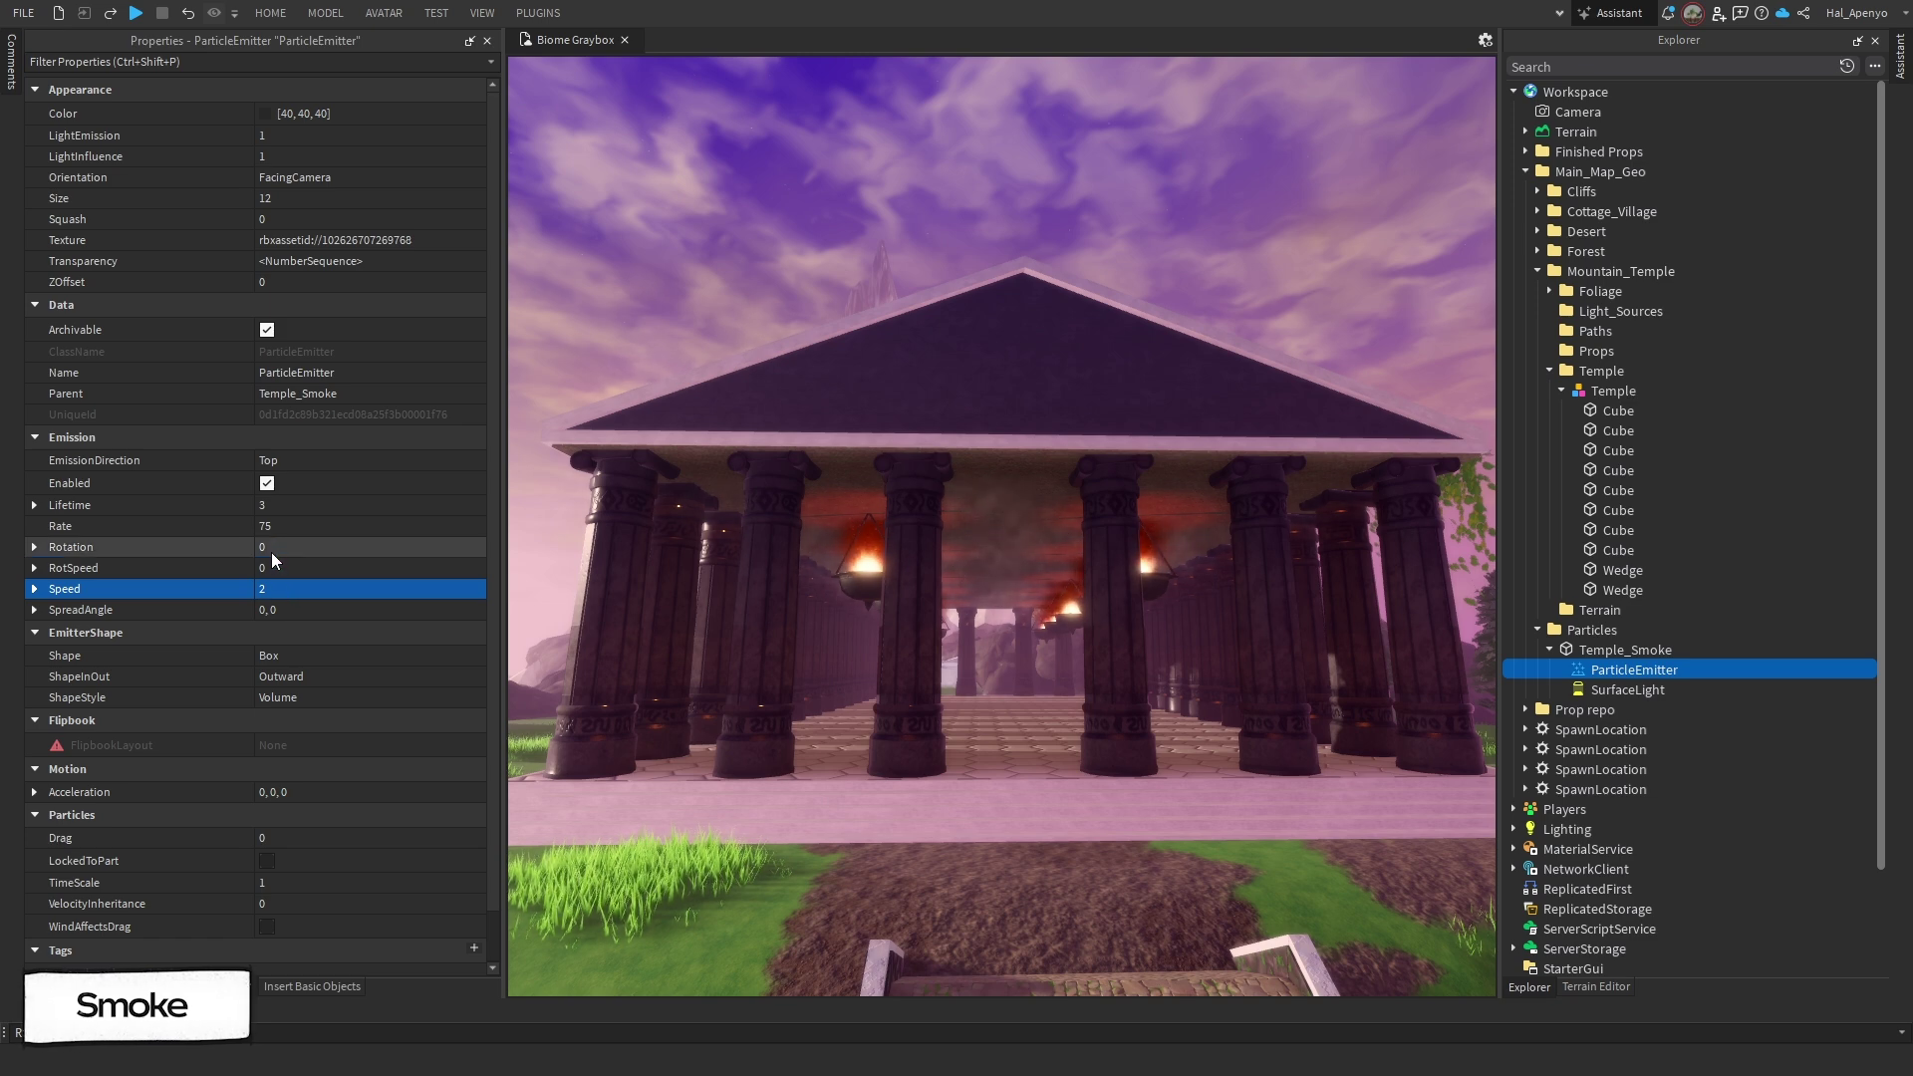
# Step: Set the smoke emitter's rotation range to -90, 90 and its RotSpeed range to -10, 10
pyautogui.click(271, 547)
pyautogui.write('-90, 90')
pyautogui.press('Return')
pyautogui.click(275, 568)
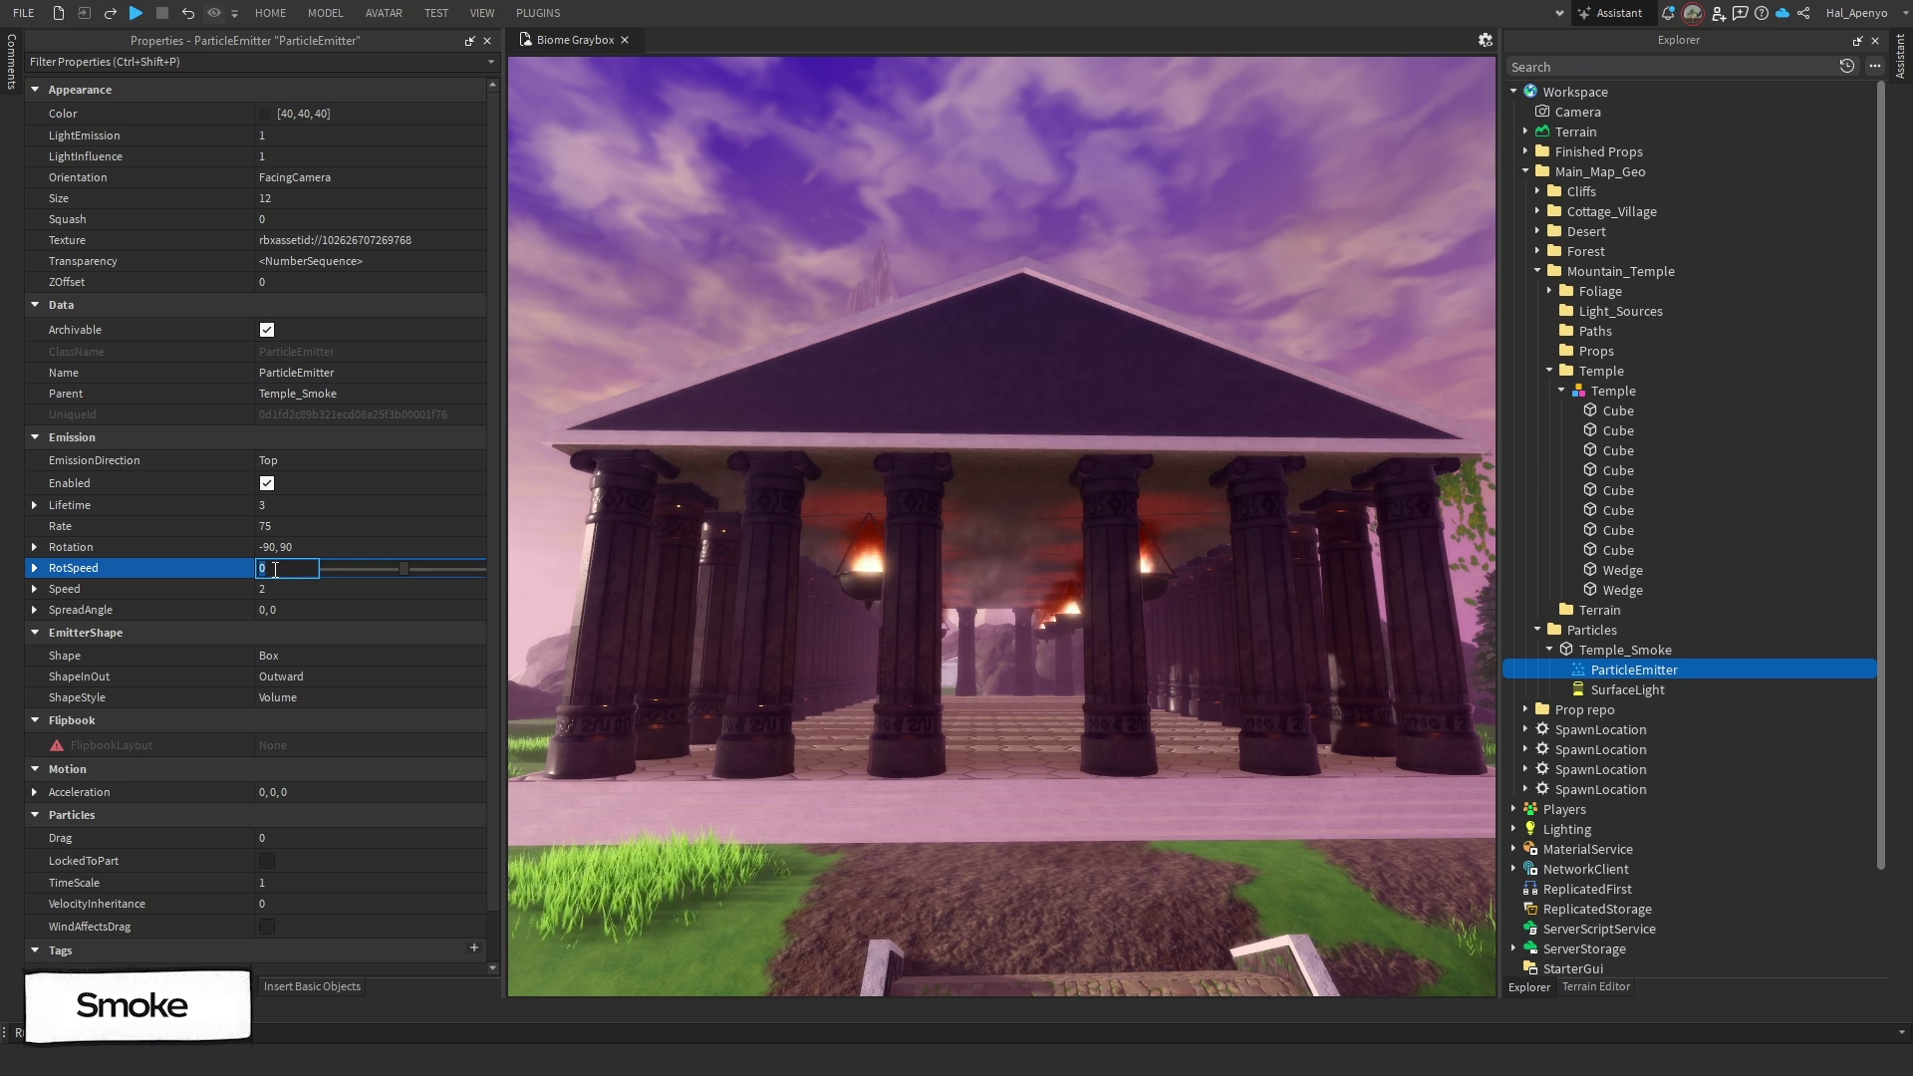
pyautogui.write('-10, 1')
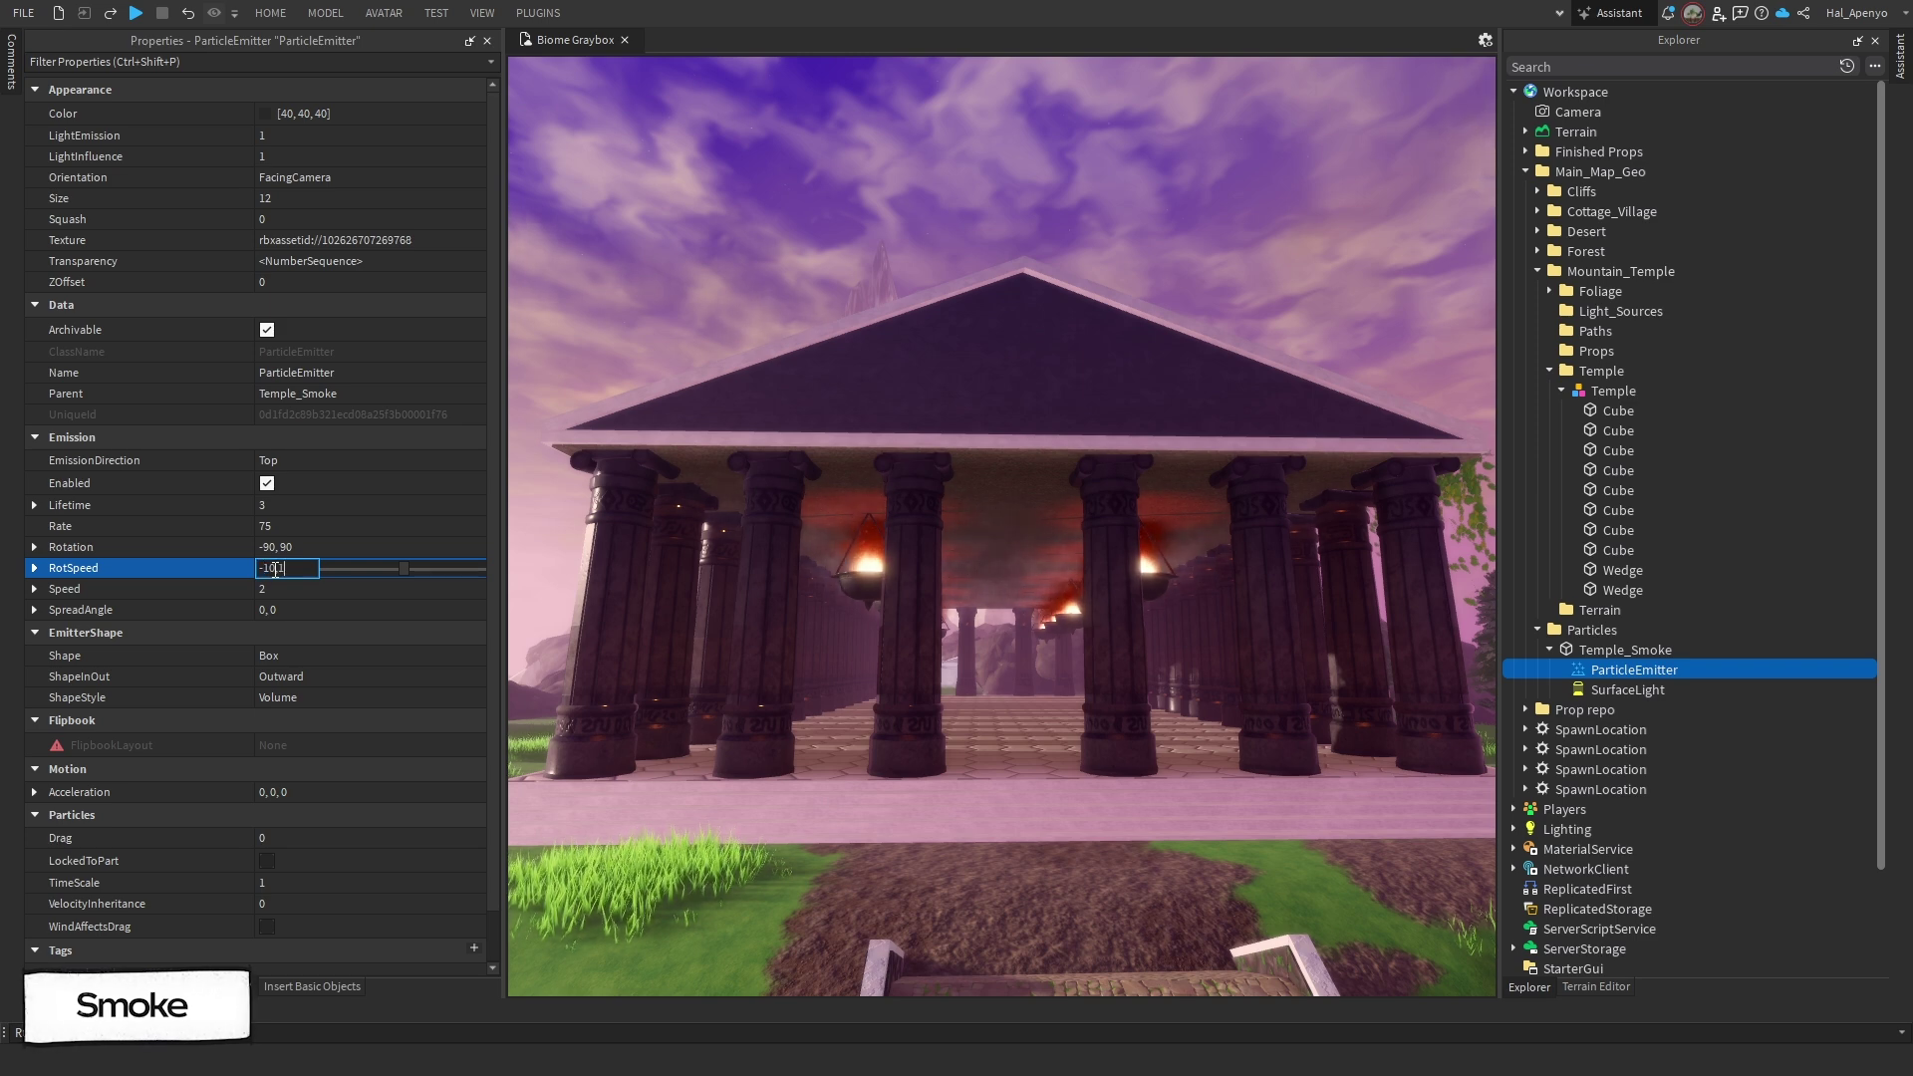
pyautogui.write('0')
pyautogui.press('Return')
# Step: Set the smoke emitter's ShapeInOut to InAndOut and its acceleration to 0, -0.2, 0
pyautogui.click(337, 676)
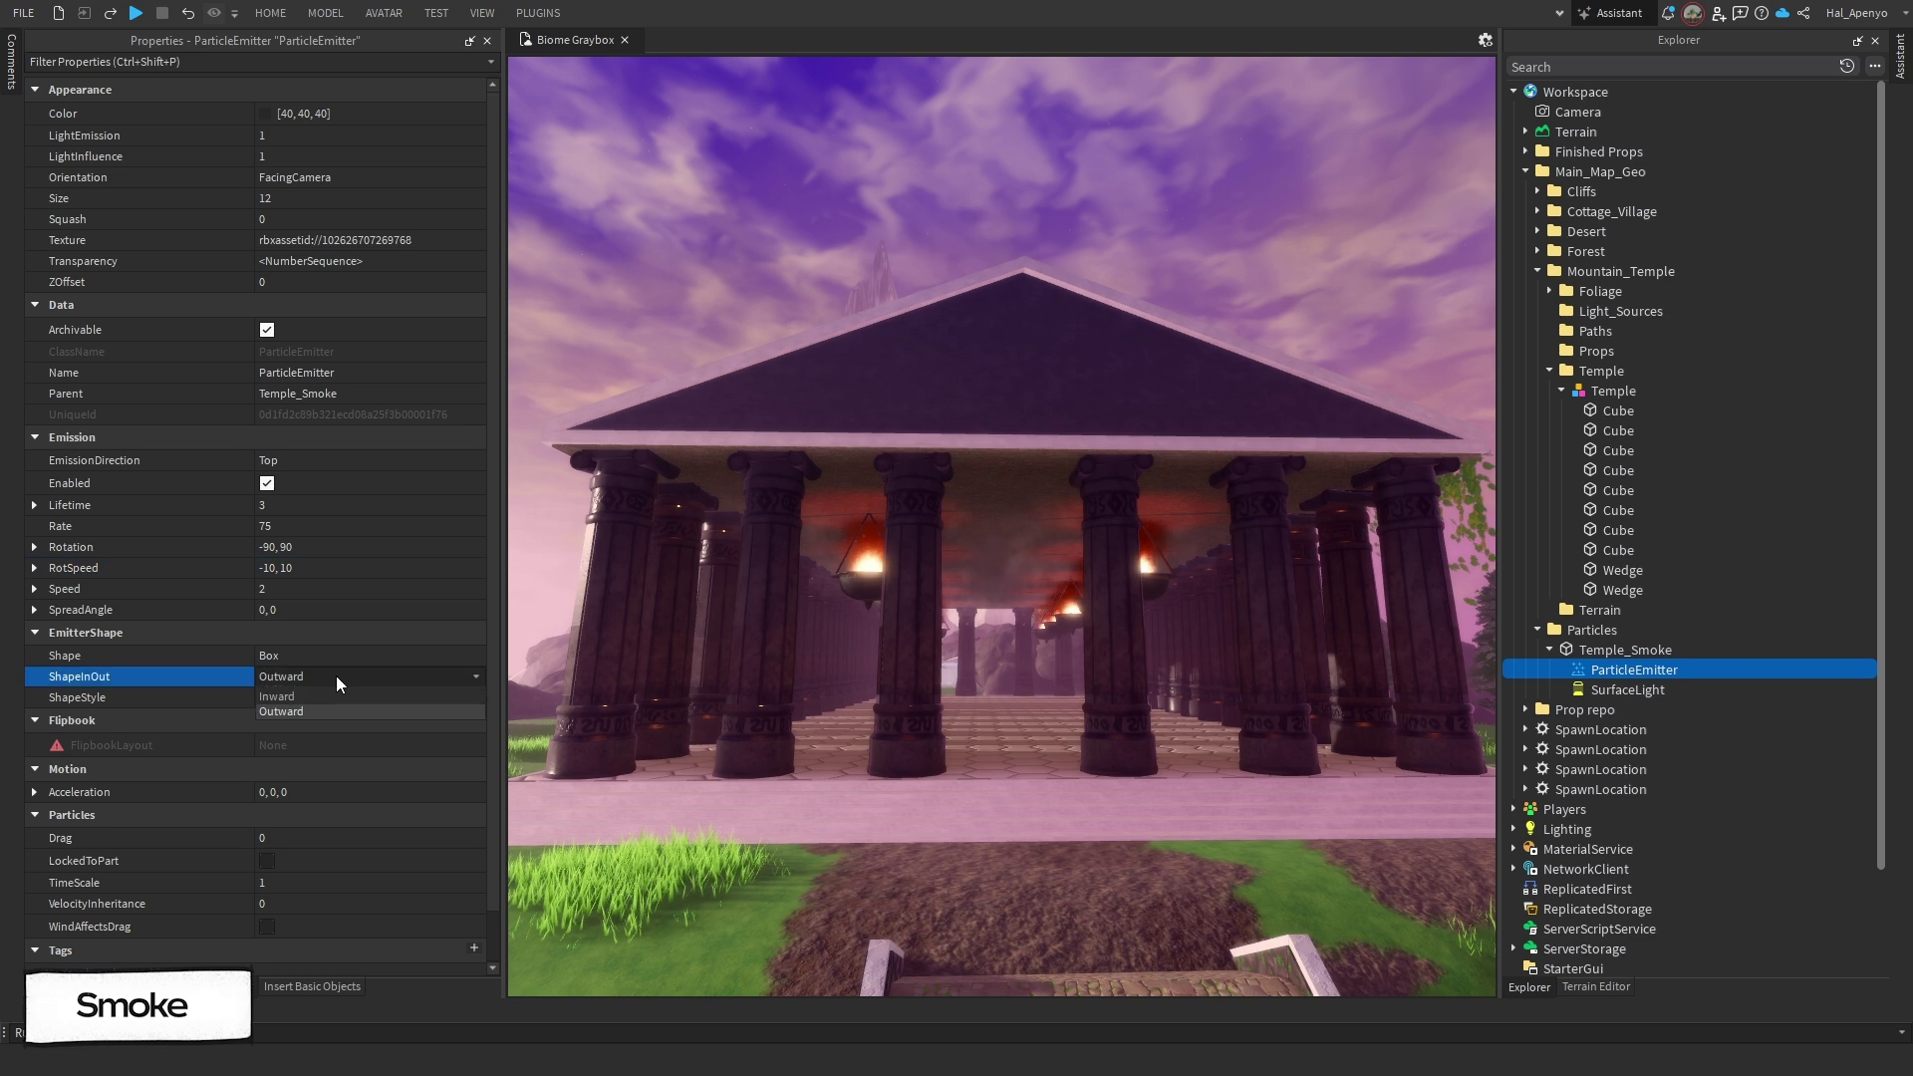
pyautogui.click(336, 697)
pyautogui.click(275, 737)
pyautogui.press('BackSpace')
pyautogui.write('-0.2')
pyautogui.press('Return')
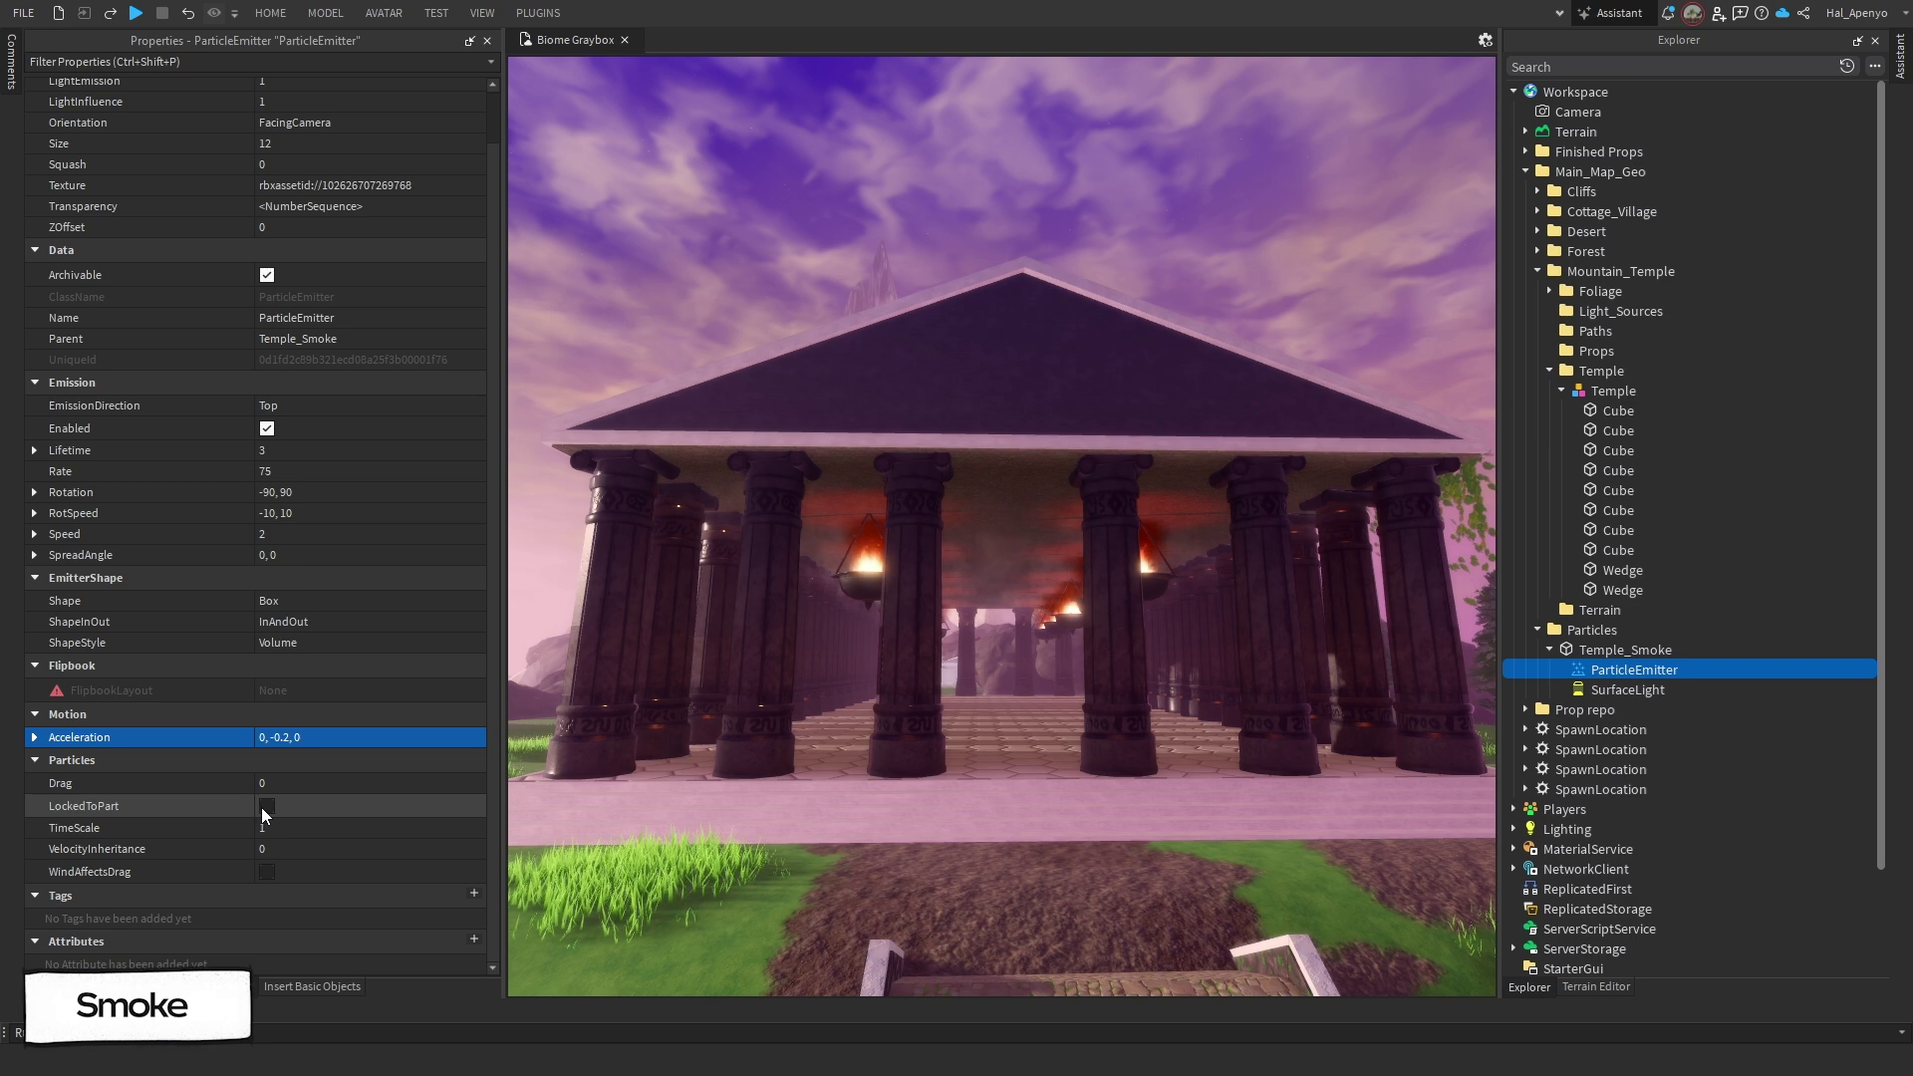
# Step: Set the smoke's drag to 1, enable WindAffectsDrag, set TimeScale to 0.25, and check the effect inside the temple
pyautogui.doubleClick(267, 783)
pyautogui.write('1')
pyautogui.press('Return')
pyautogui.click(269, 871)
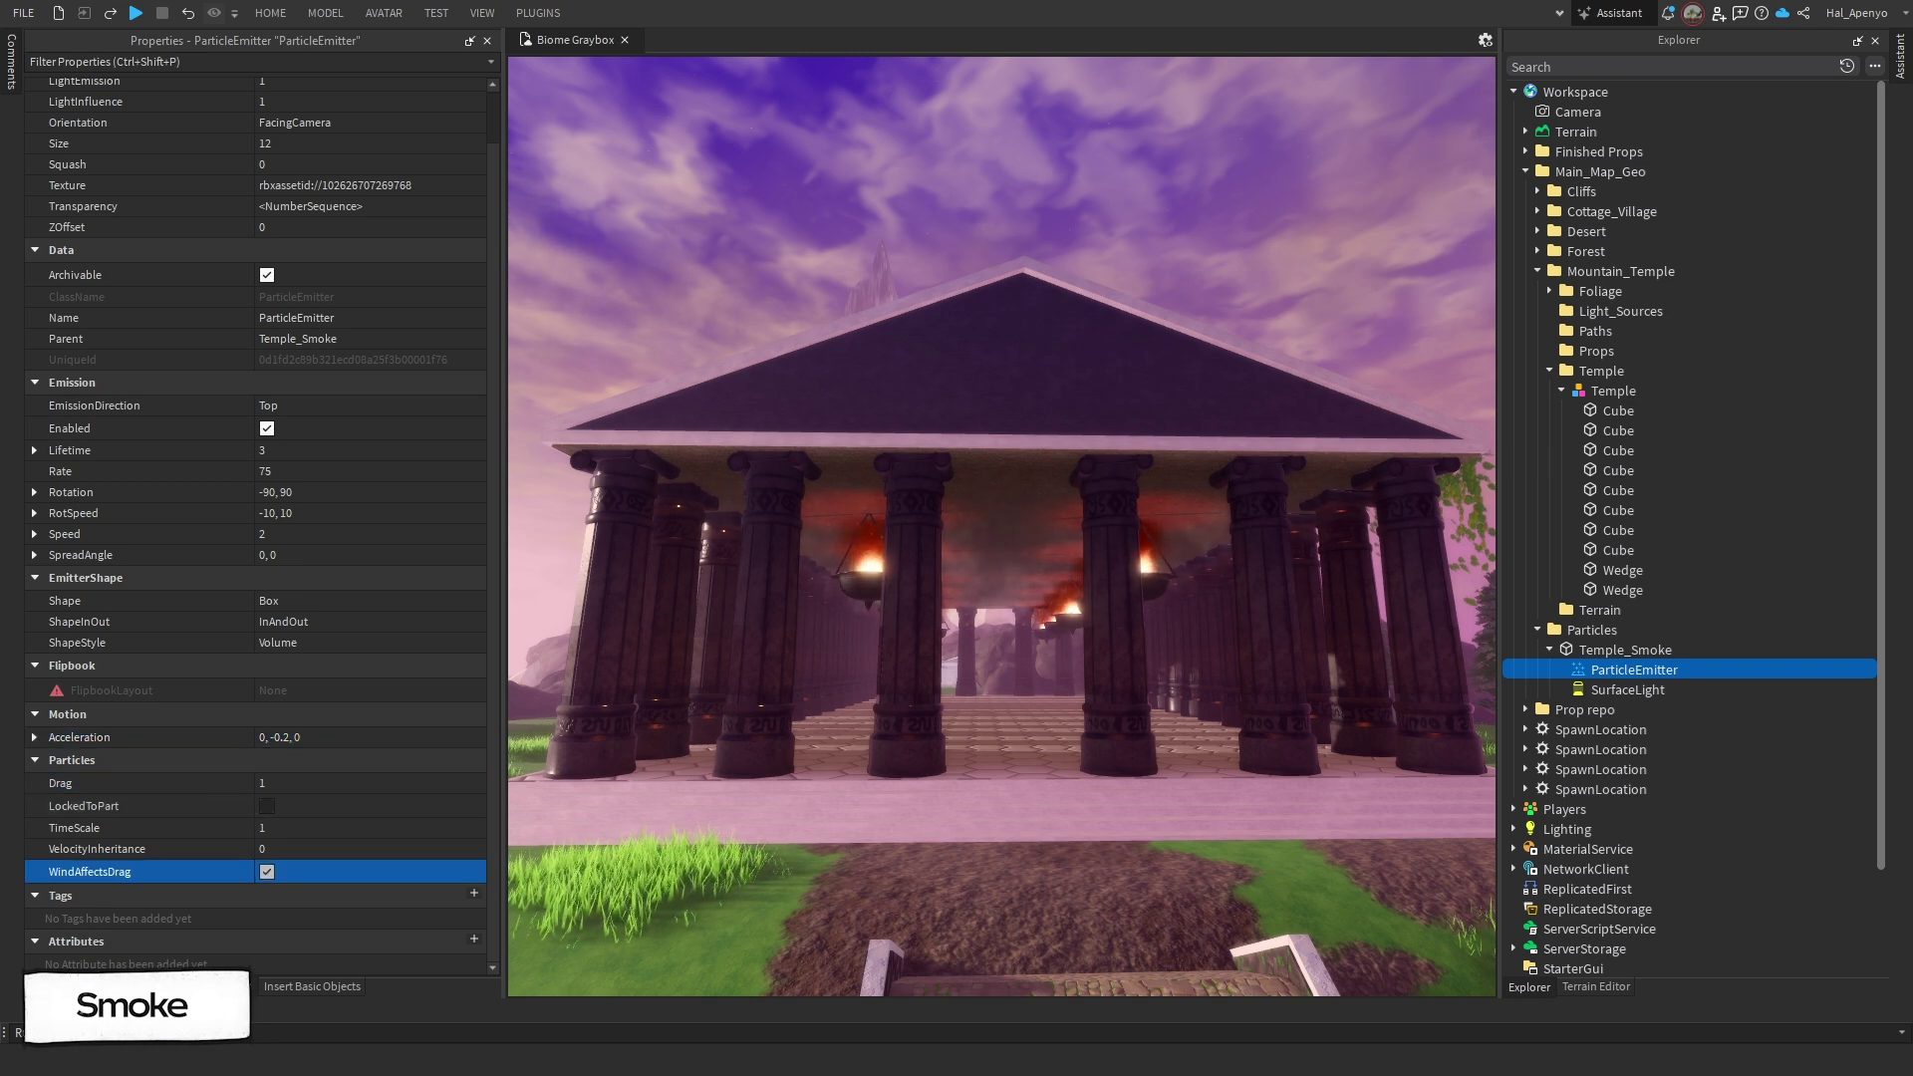
pyautogui.doubleClick(319, 828)
pyautogui.write('0.25')
pyautogui.press('Return')
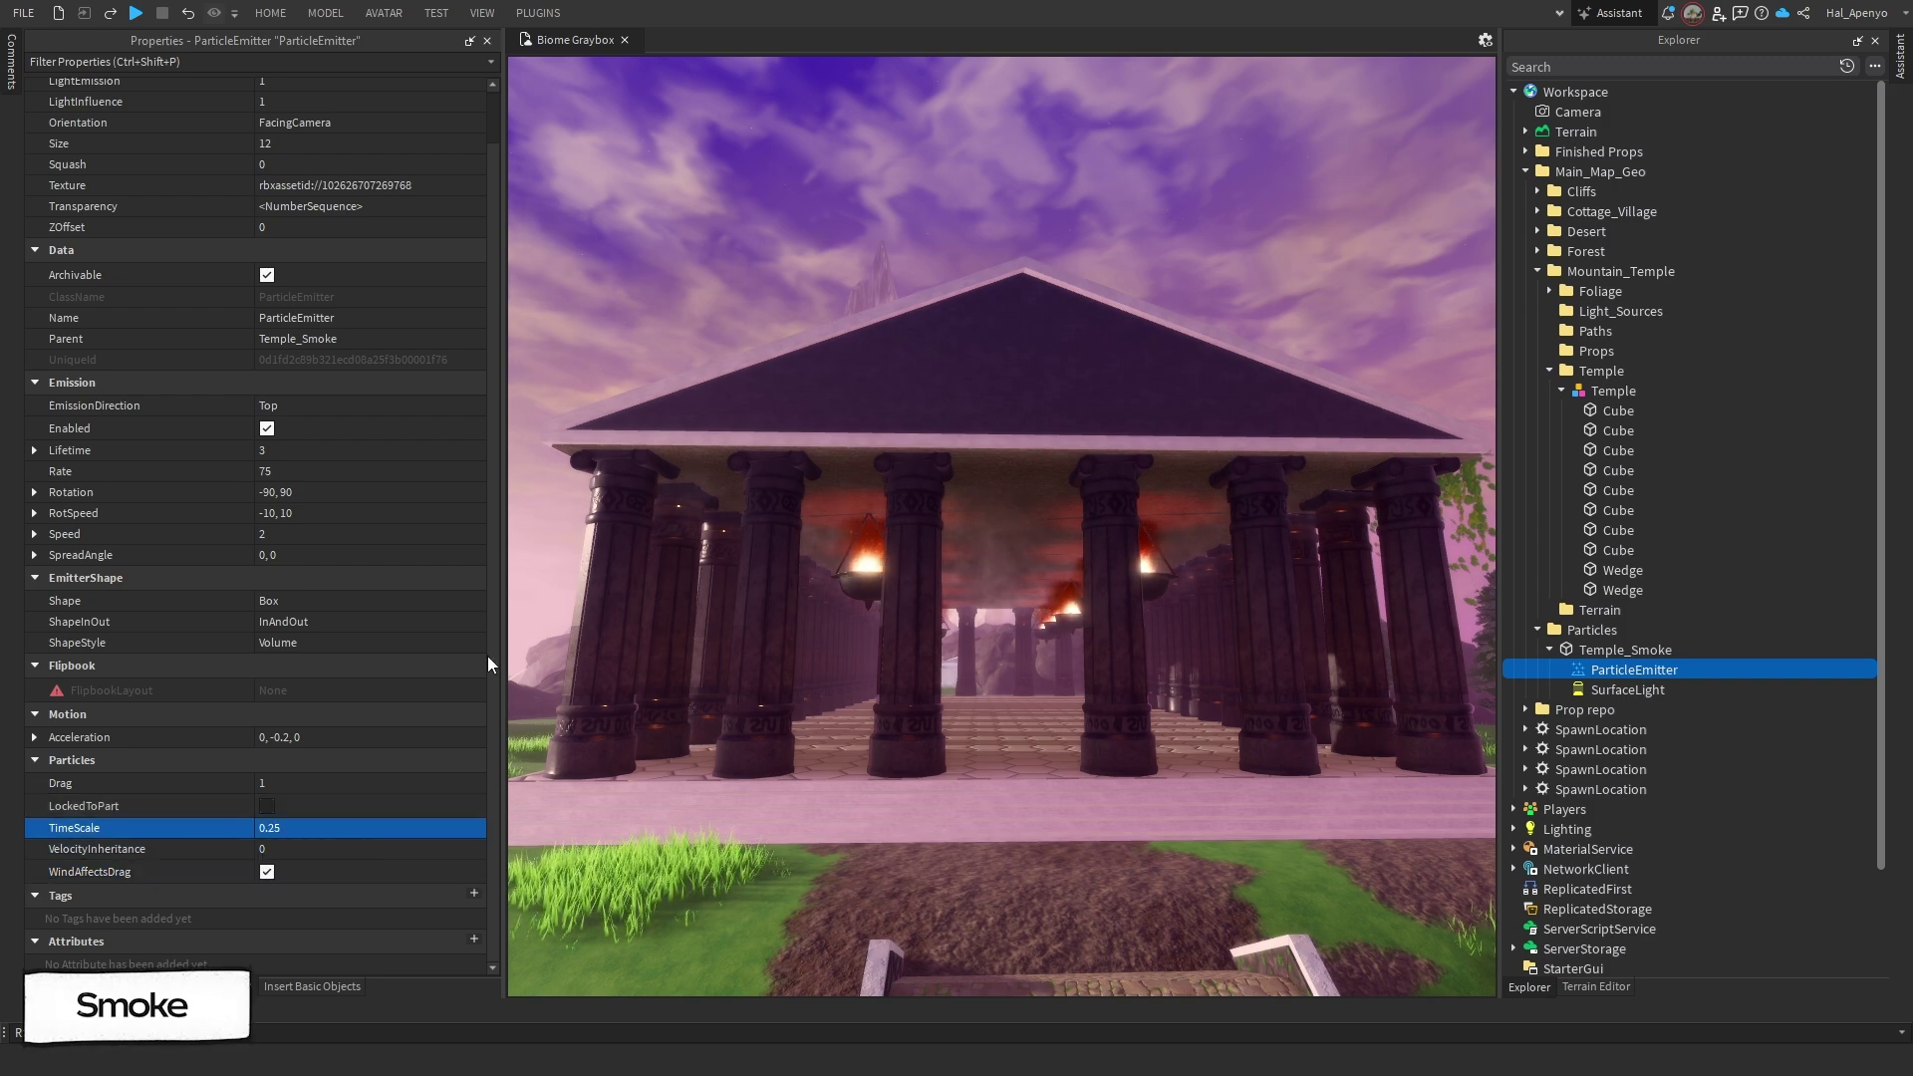
pyautogui.scroll(2, 772, 766)
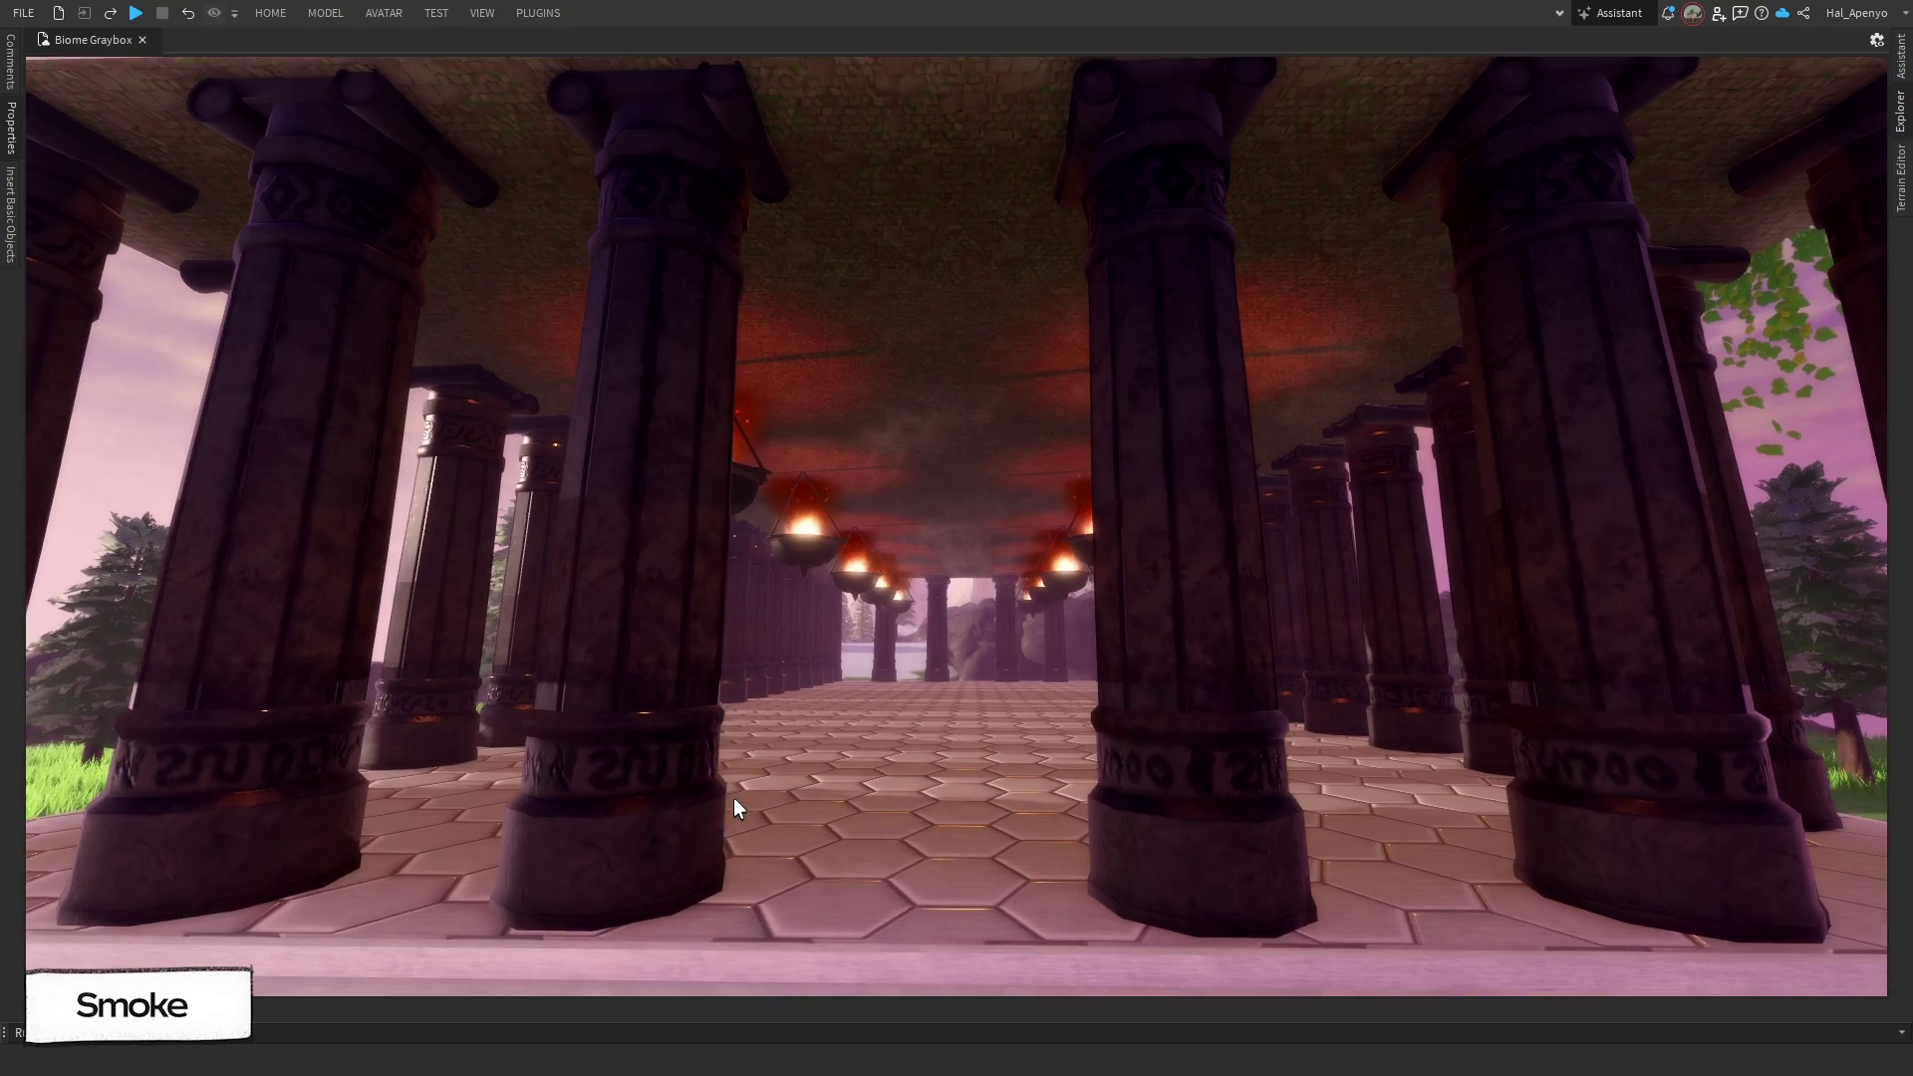
pyautogui.press('w')
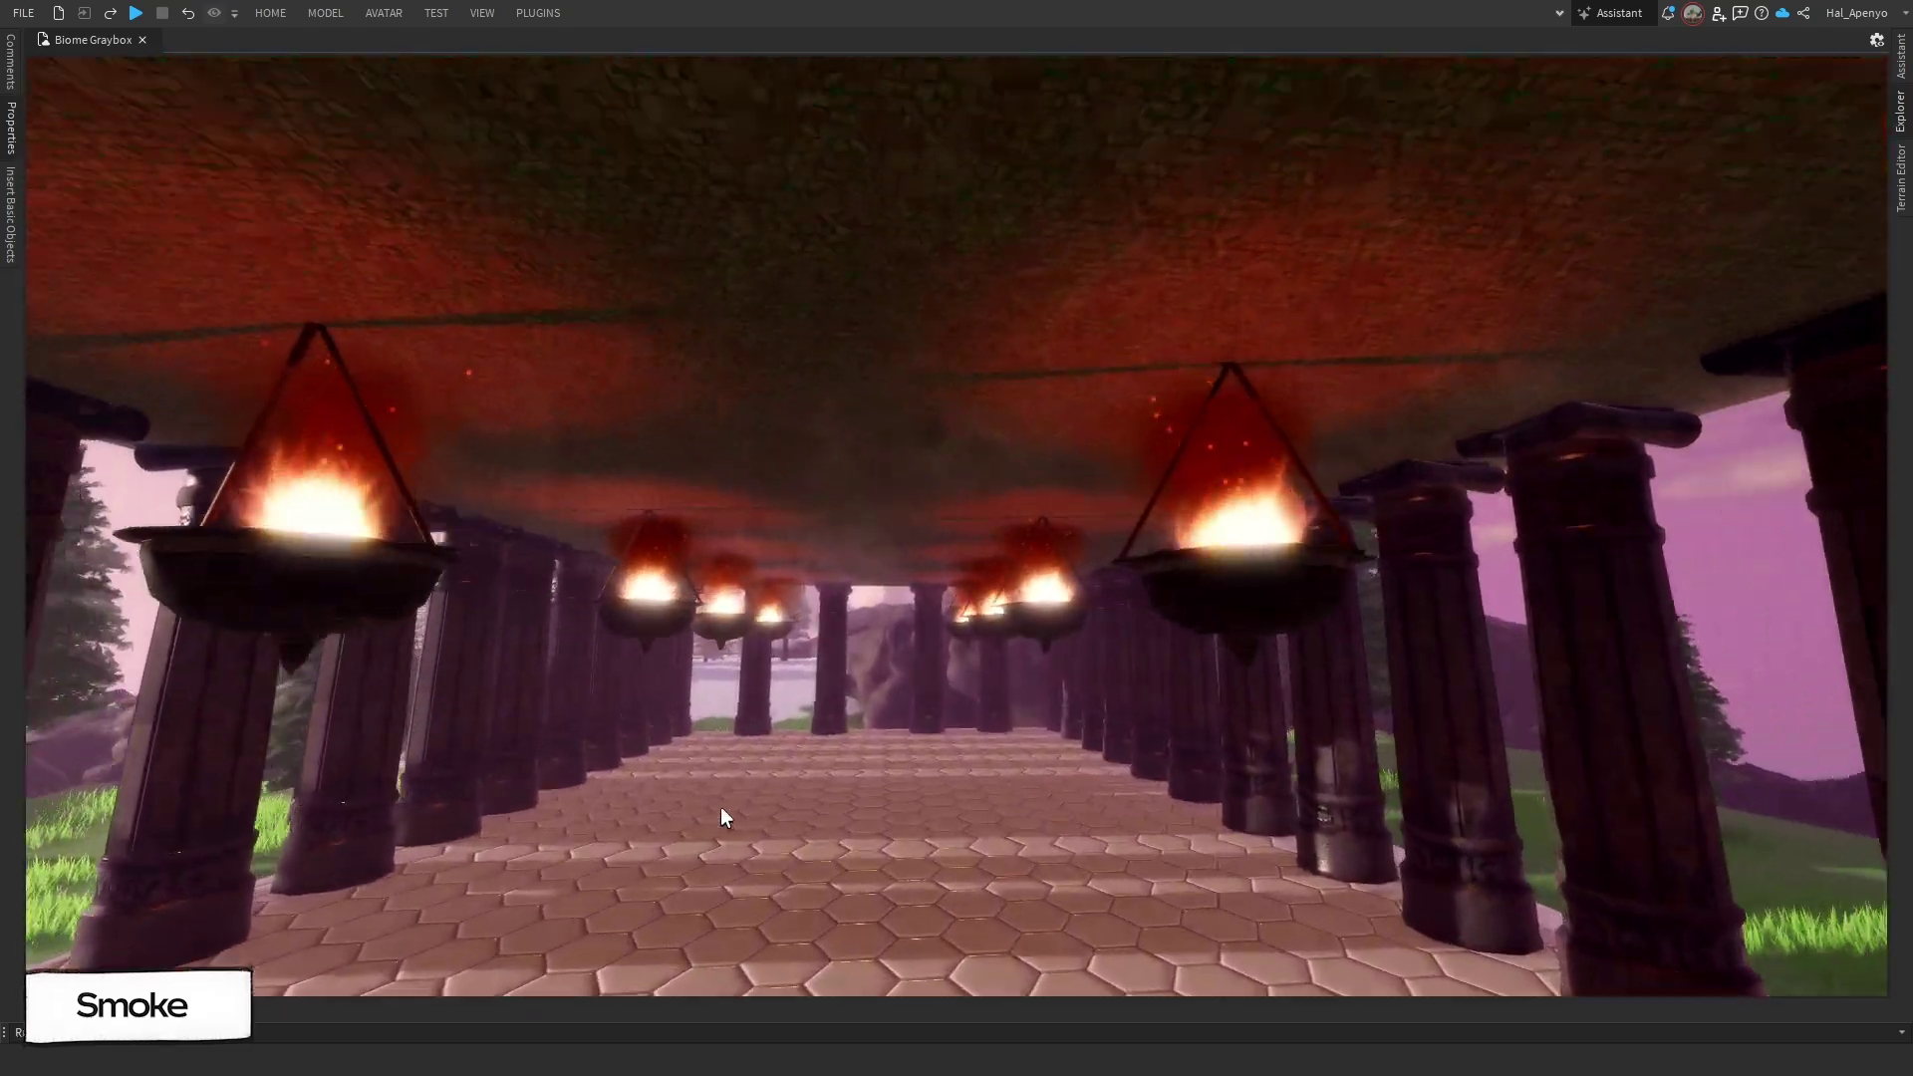
pyautogui.press('w')
pyautogui.moveTo(721, 807); pyautogui.dragTo(719, 807, button='right')
pyautogui.scroll(5, 719, 805)
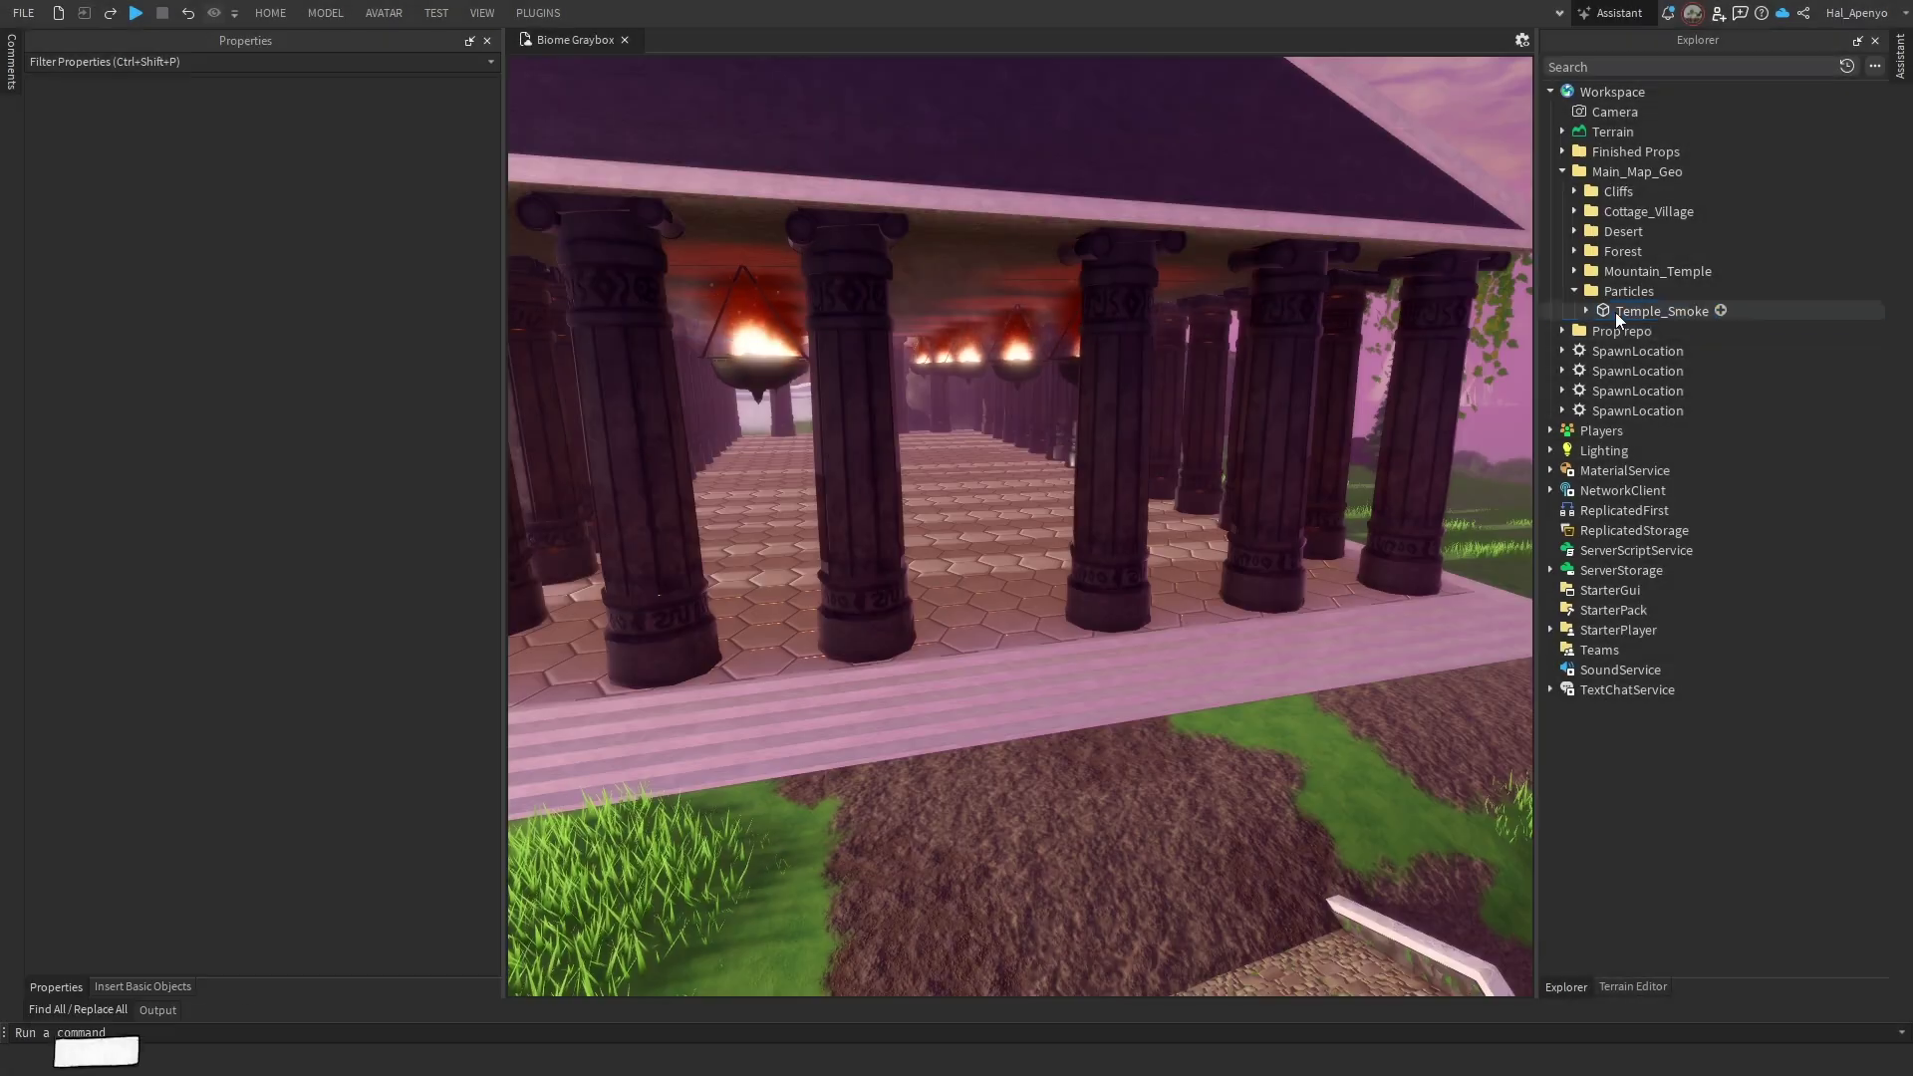
# Step: Duplicate the Temple_Smoke part and move the copy out over the cliffs in front of the temple
pyautogui.click(1616, 313)
pyautogui.hotkey('ctrl', 'd')
pyautogui.press('s')
pyautogui.moveTo(905, 321); pyautogui.dragTo(1026, 418)
pyautogui.moveTo(1026, 418); pyautogui.dragTo(1096, 438, button='right')
# Step: Delete the SurfaceLight from the duplicated Temple_Smoke part and show its ParticleEmitter's properties
pyautogui.click(1585, 330)
pyautogui.click(1629, 370)
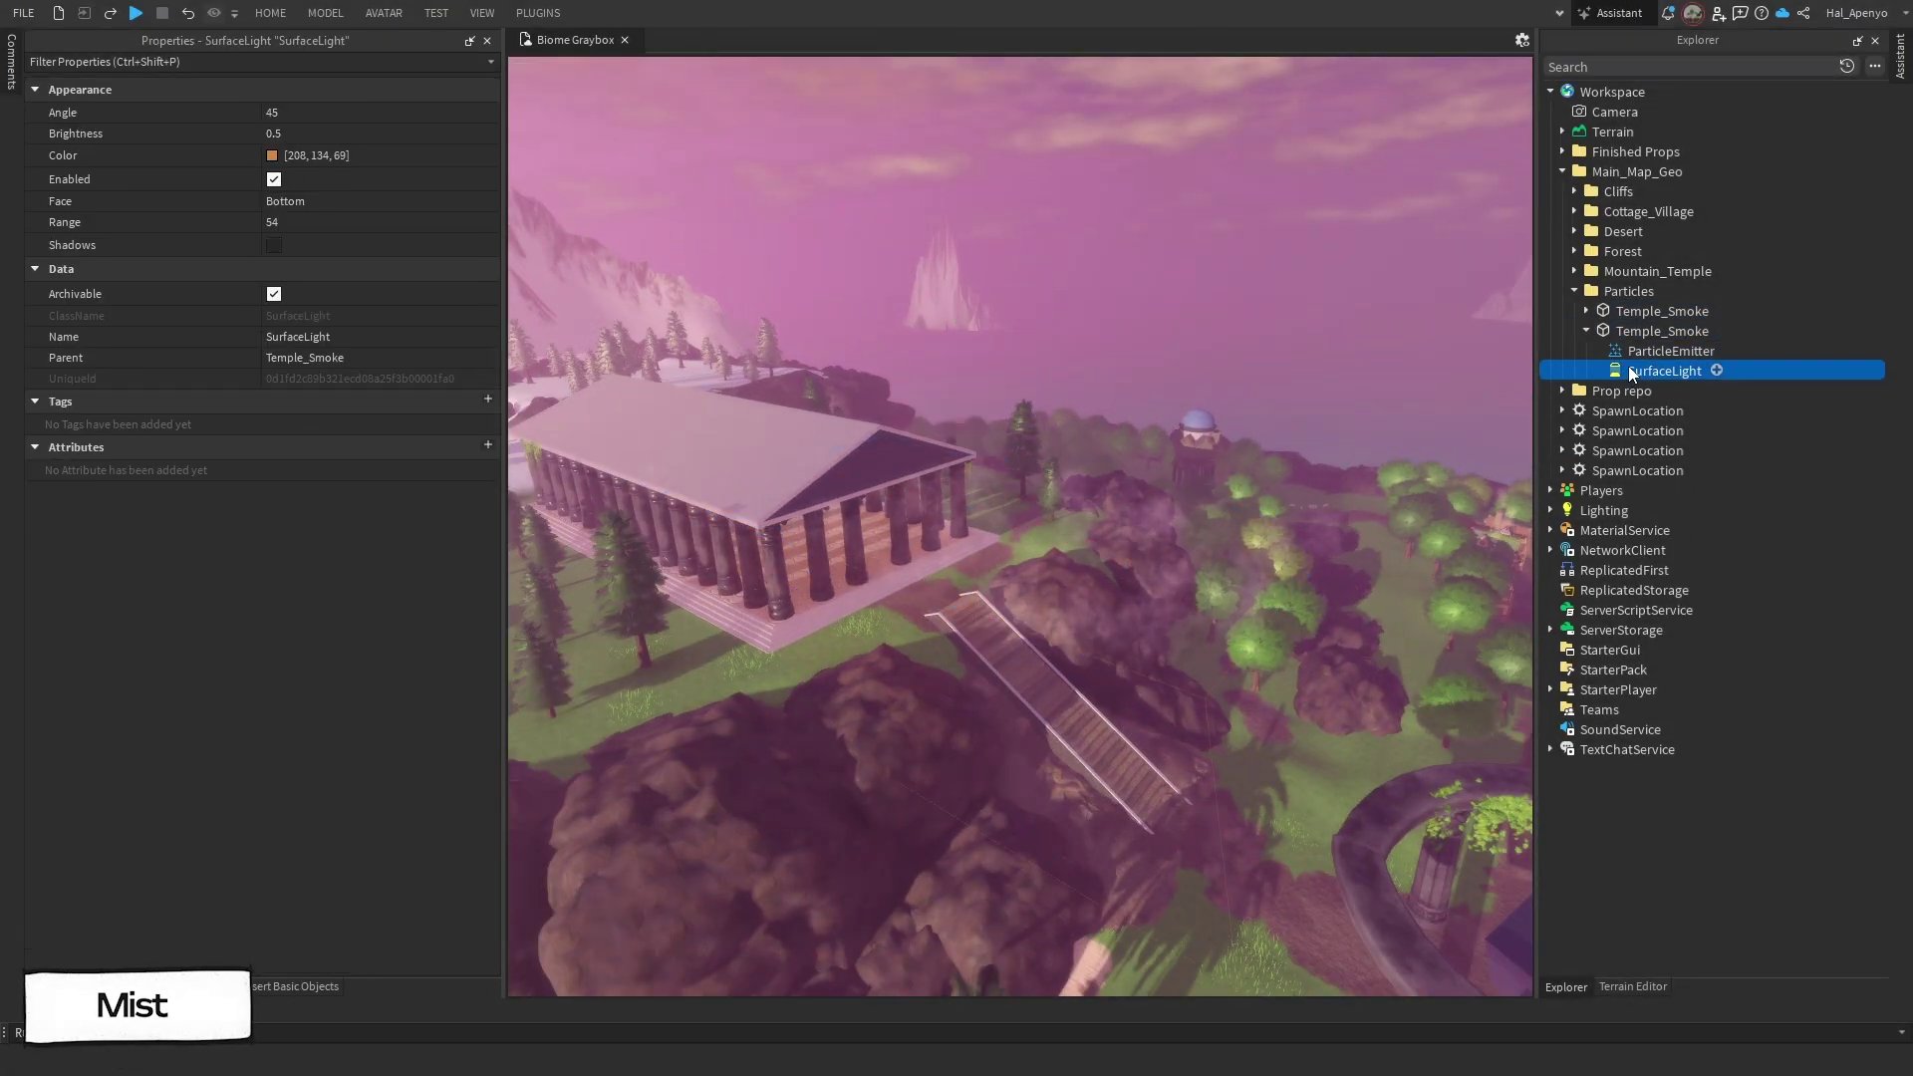
pyautogui.press('Delete')
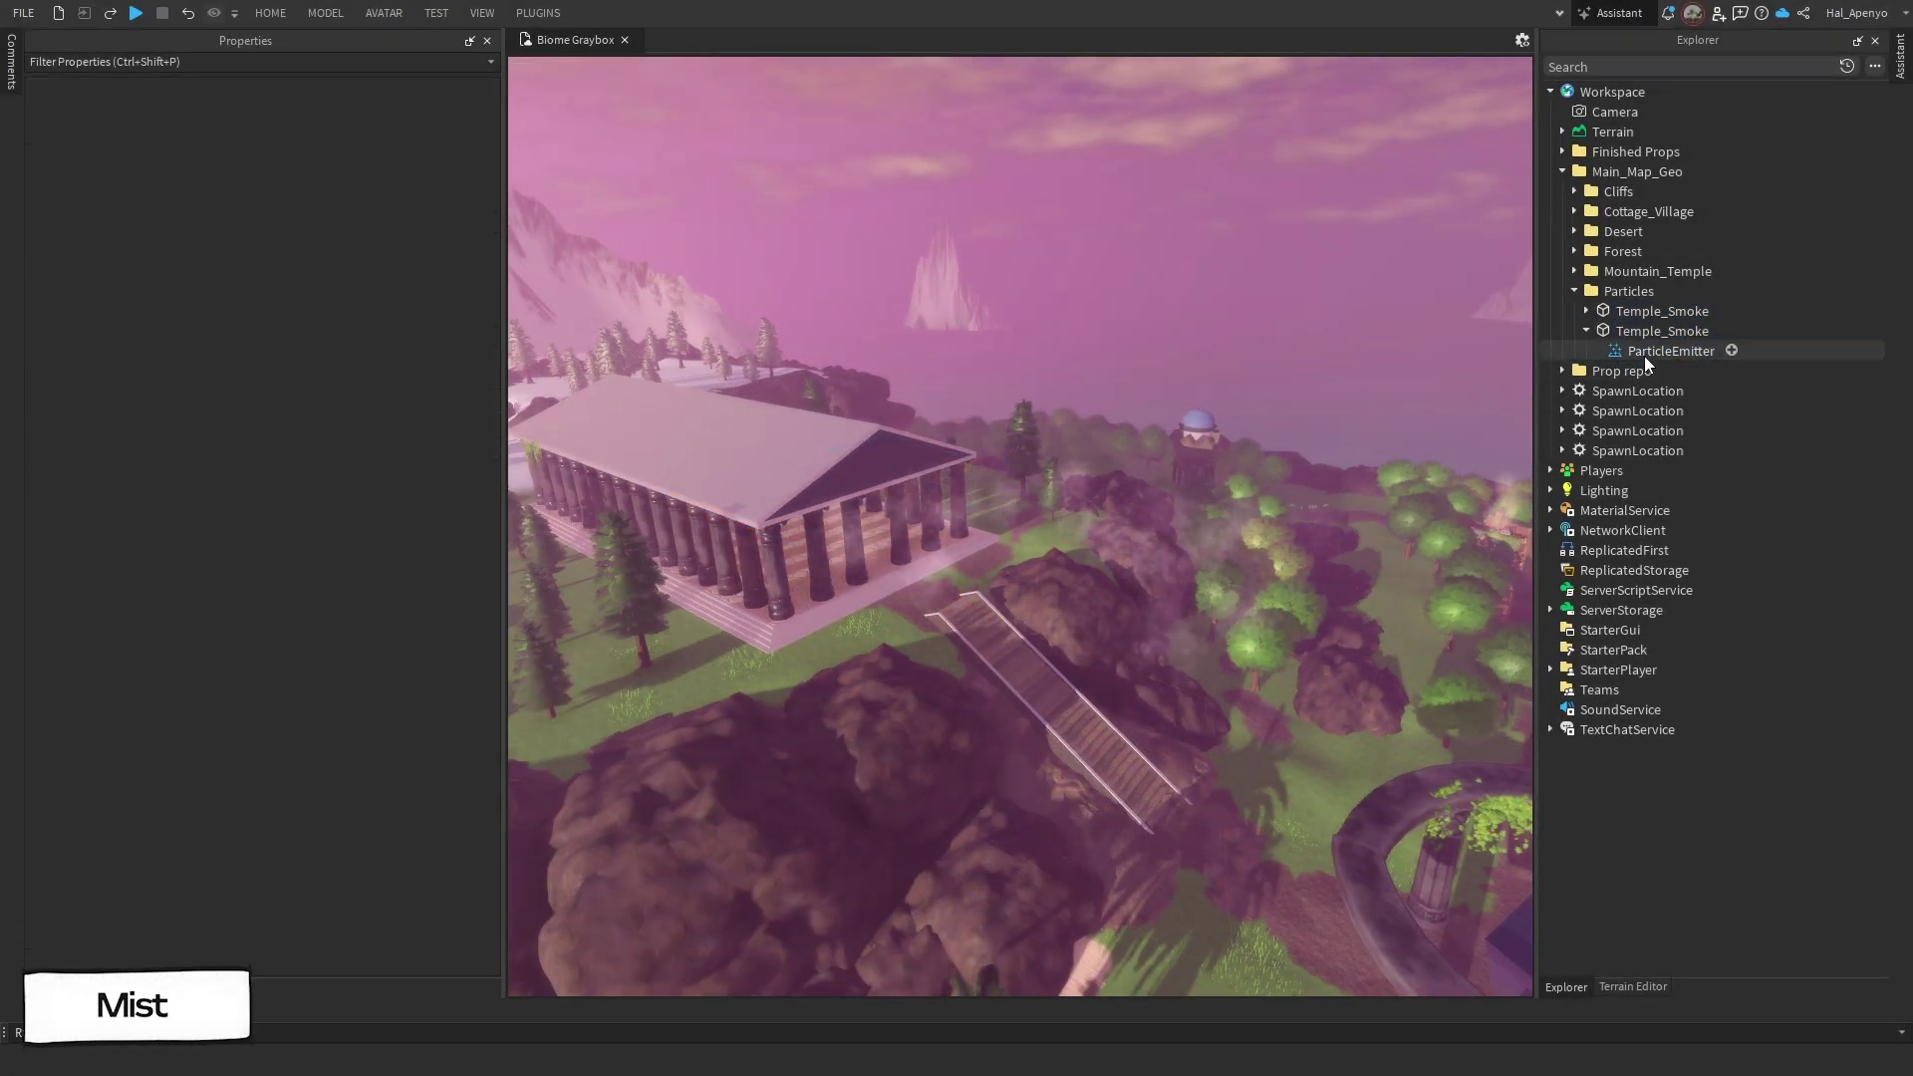
pyautogui.click(1644, 356)
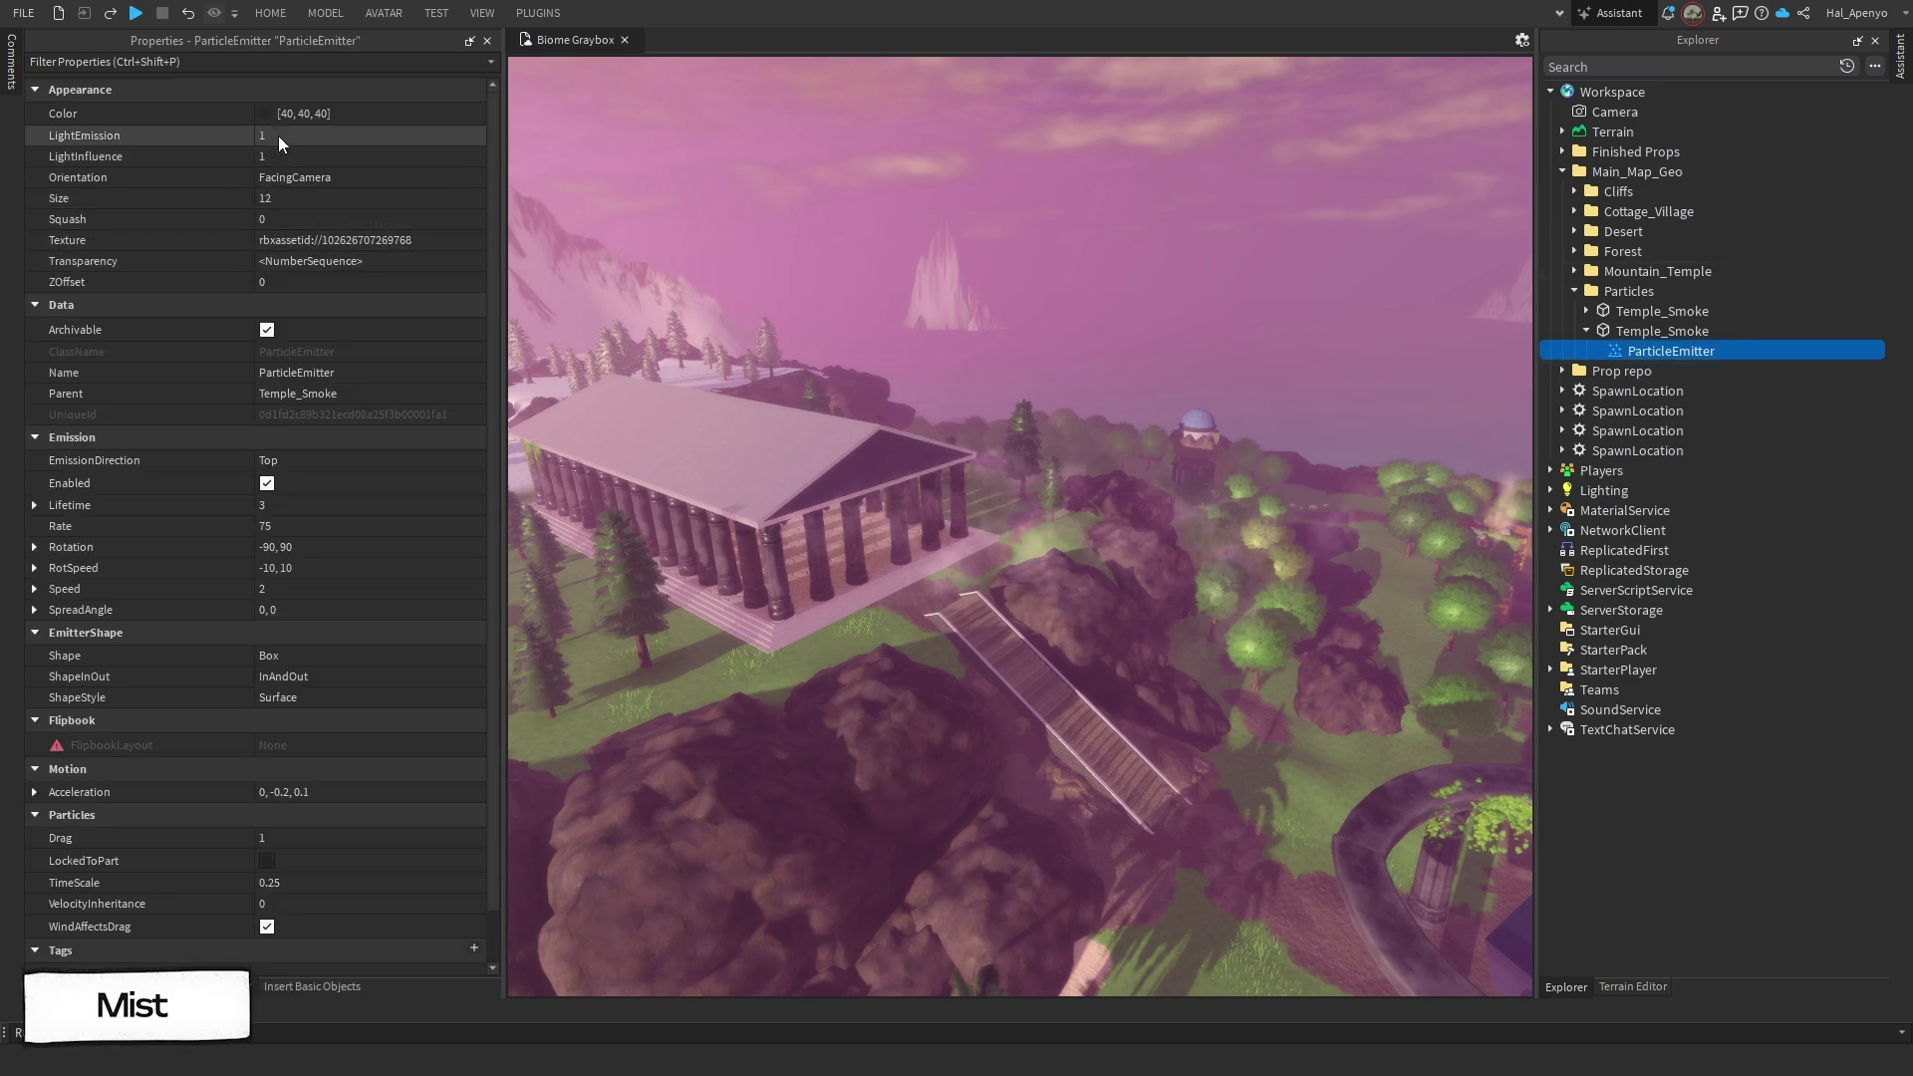
# Step: Set the mist emitter's LightInfluence to 0 and its Brightness to 3
pyautogui.click(290, 158)
pyautogui.write('0')
pyautogui.press('Return')
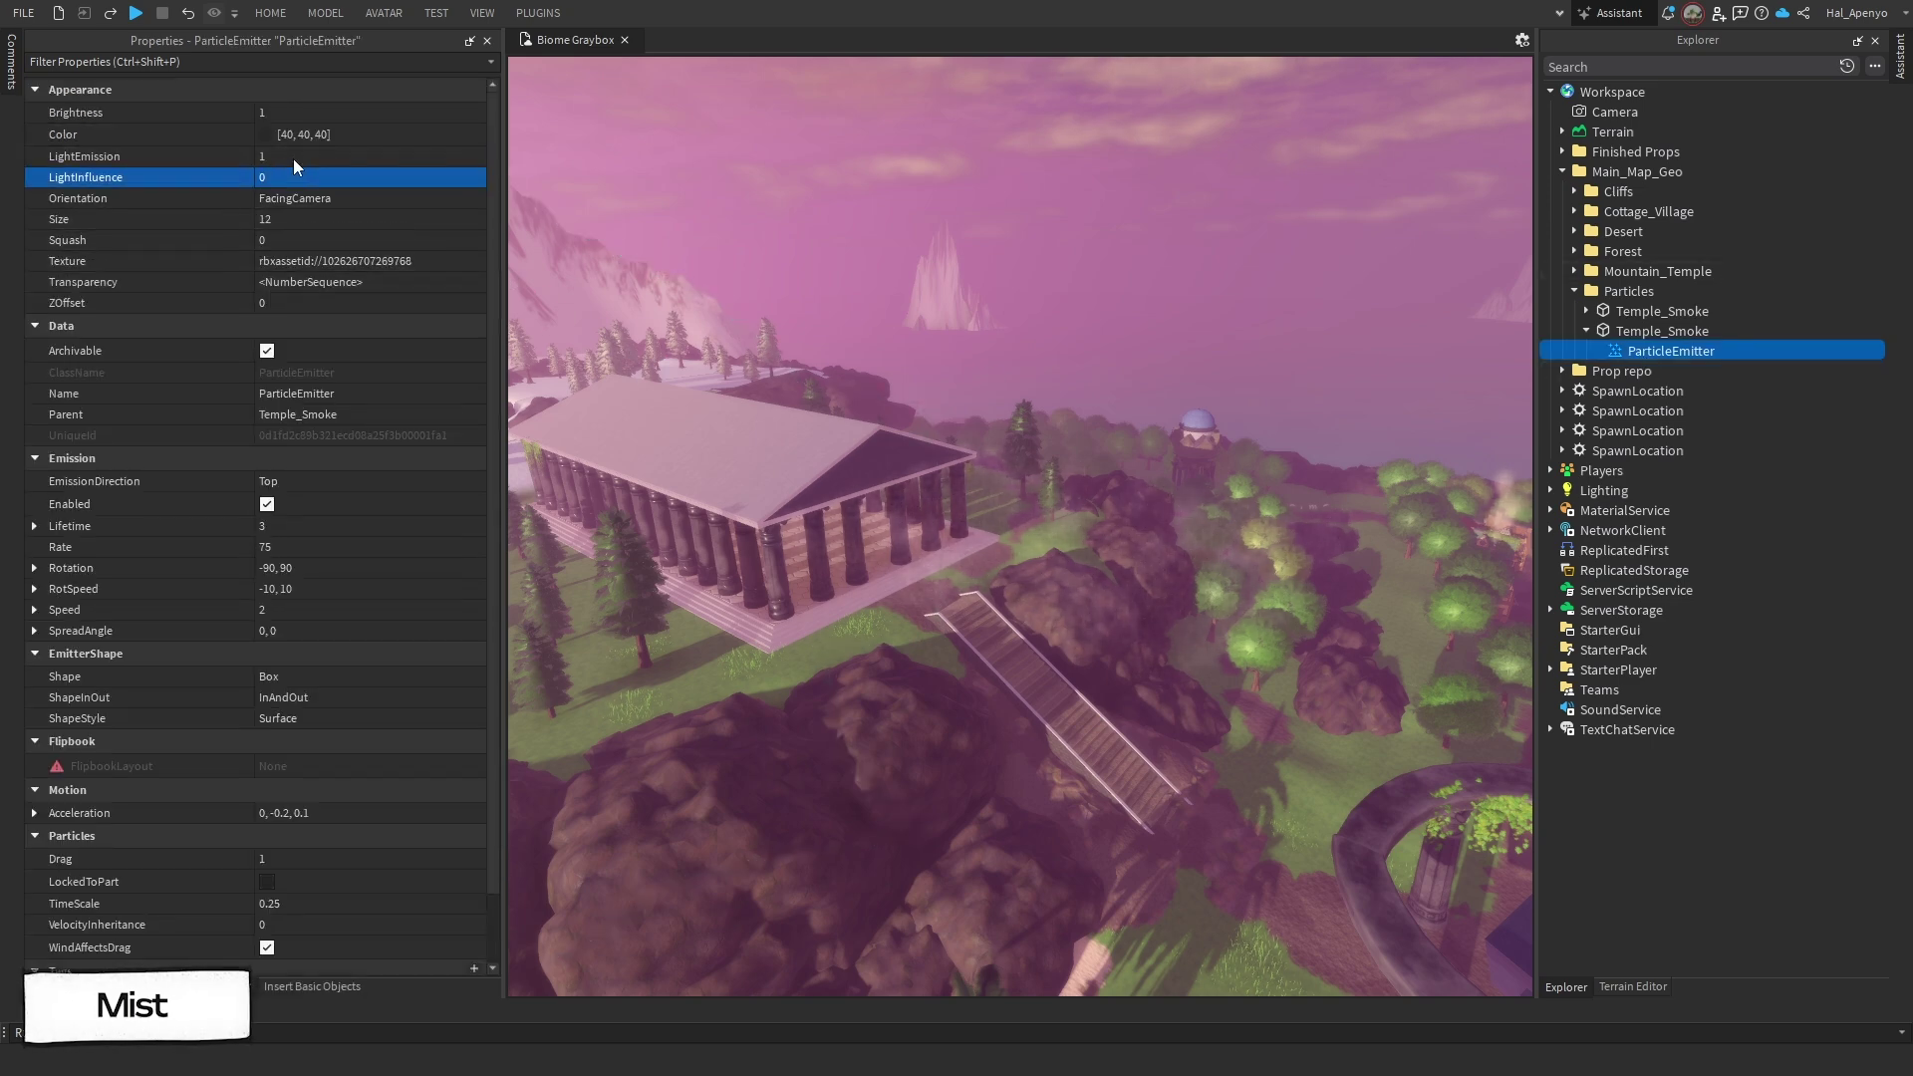
pyautogui.click(290, 113)
pyautogui.write('3')
pyautogui.press('Return')
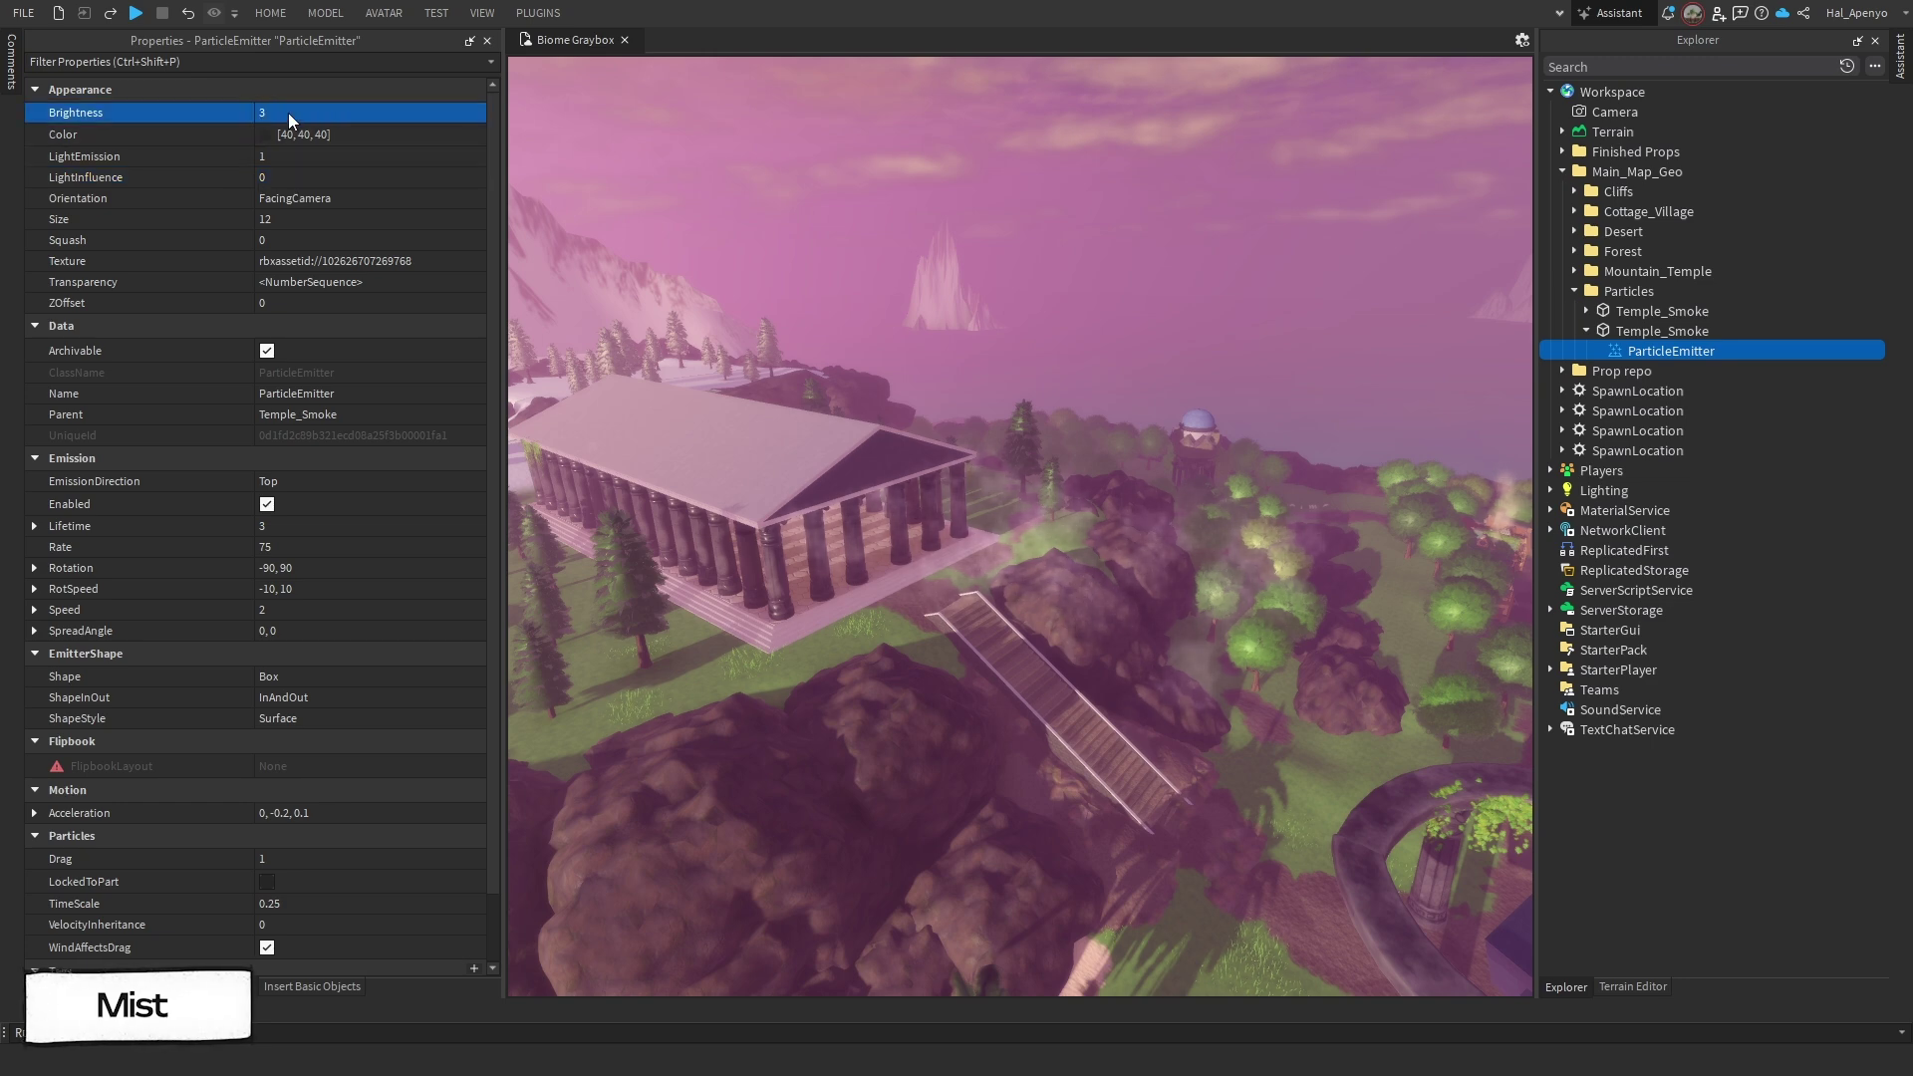
# Step: Reshape the mist's transparency curve with a midpoint of about 0.51 at time 0.5 and the early point raised to about 0.47
pyautogui.click(477, 283)
pyautogui.click(965, 100)
pyautogui.moveTo(964, 100); pyautogui.dragTo(965, 149)
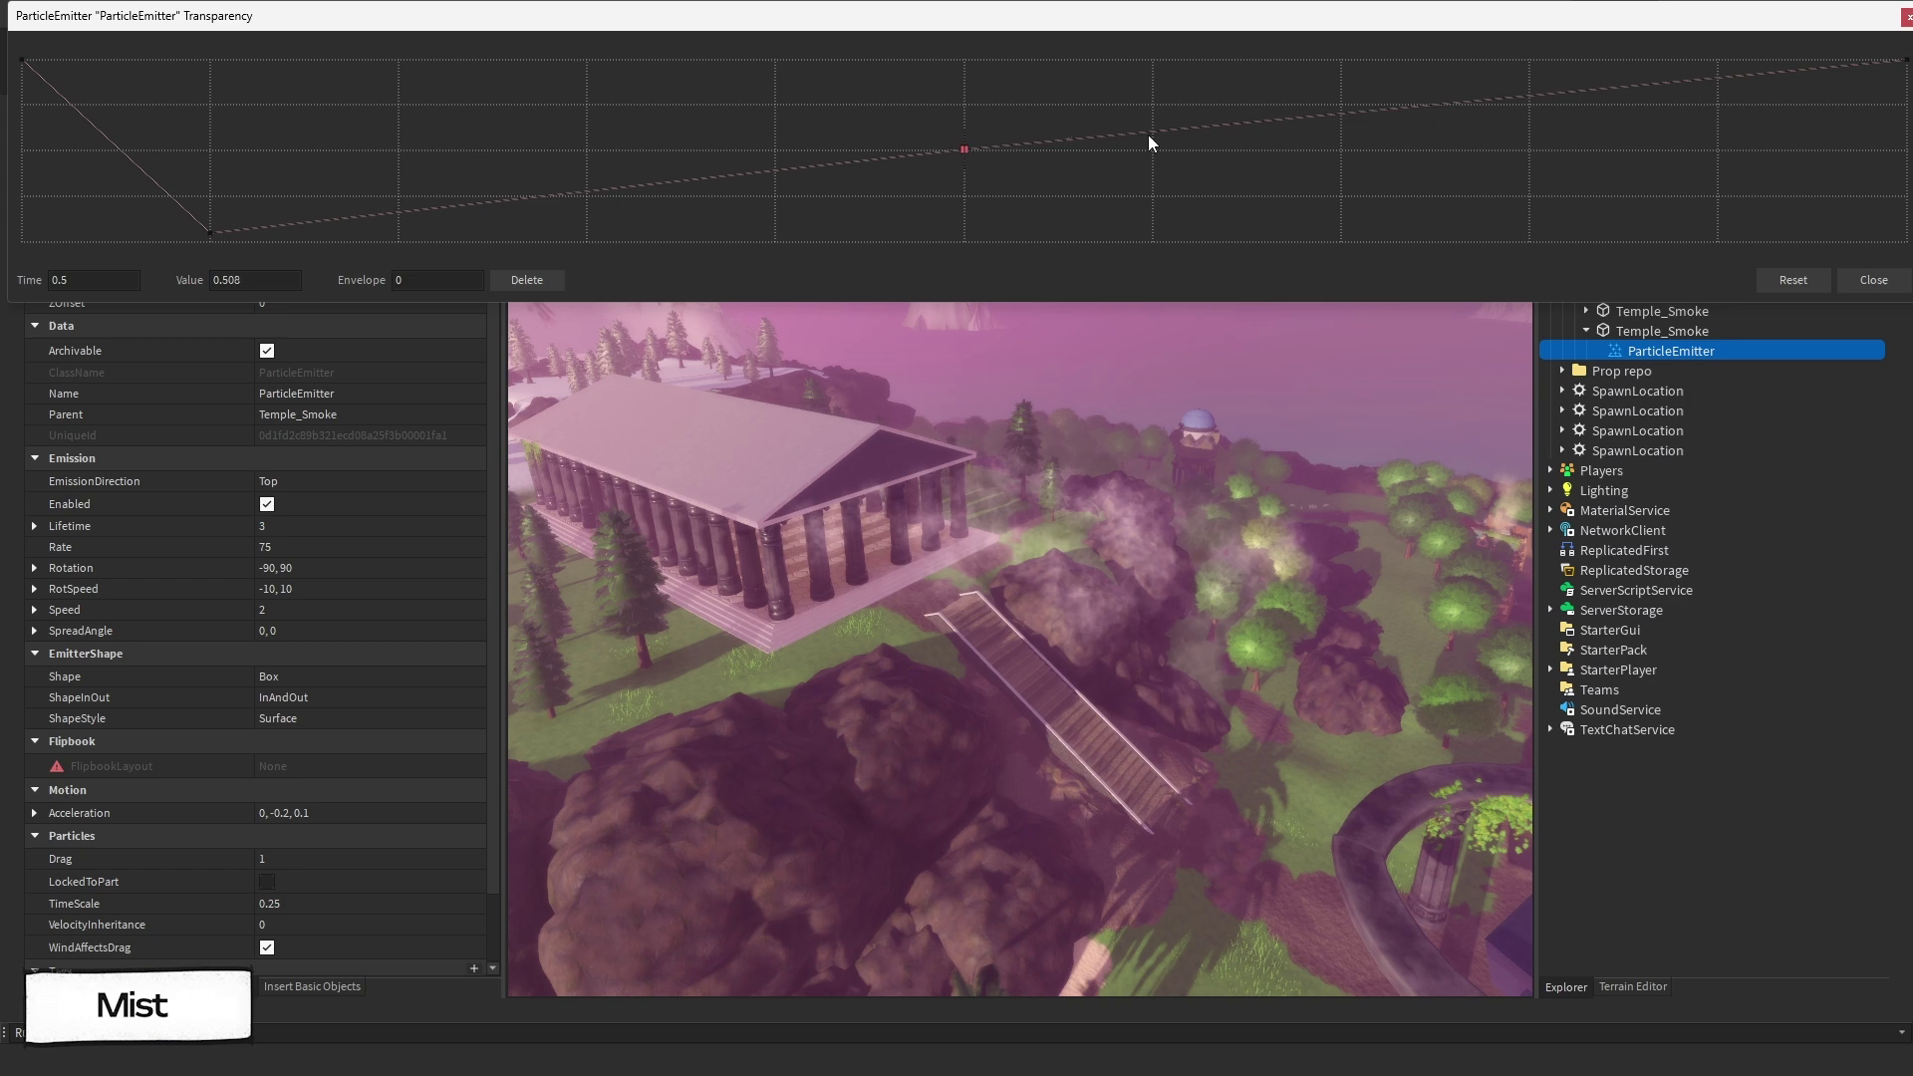
pyautogui.moveTo(209, 231); pyautogui.dragTo(211, 157)
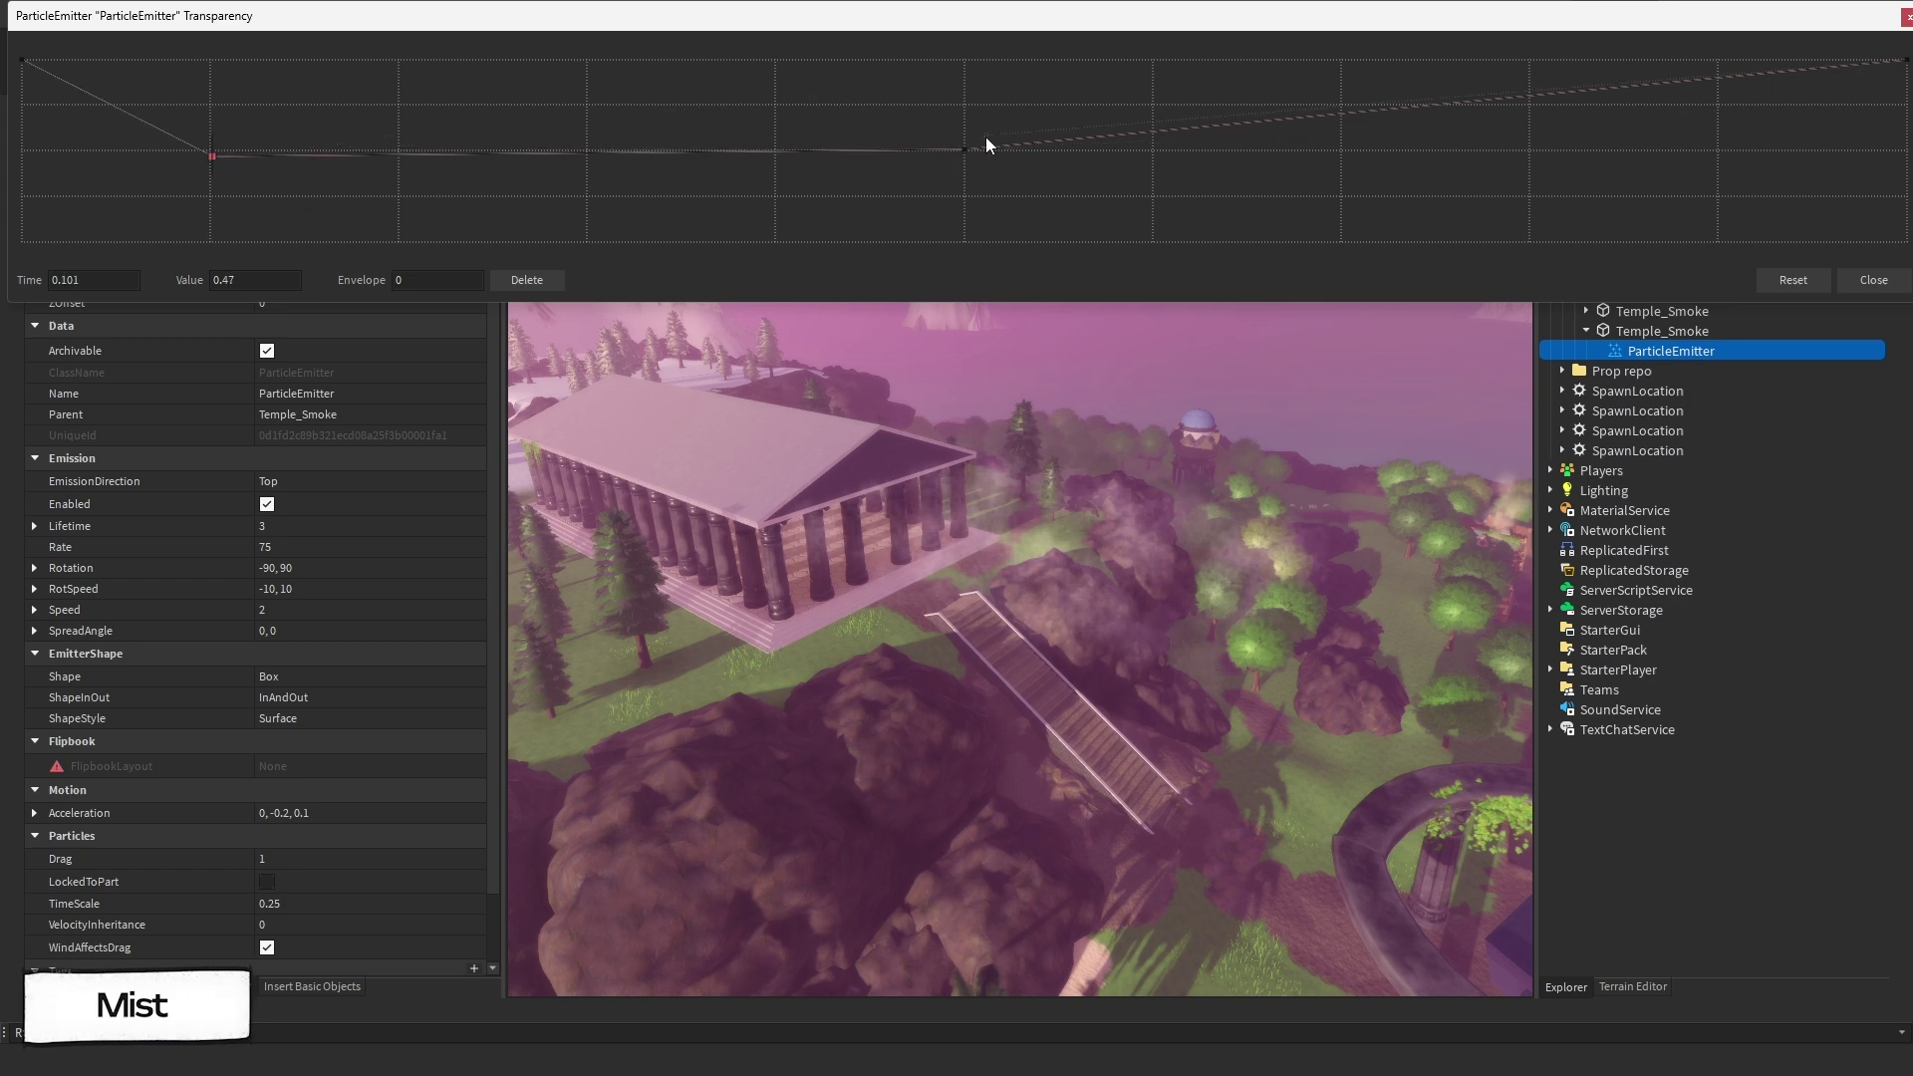
pyautogui.click(1875, 282)
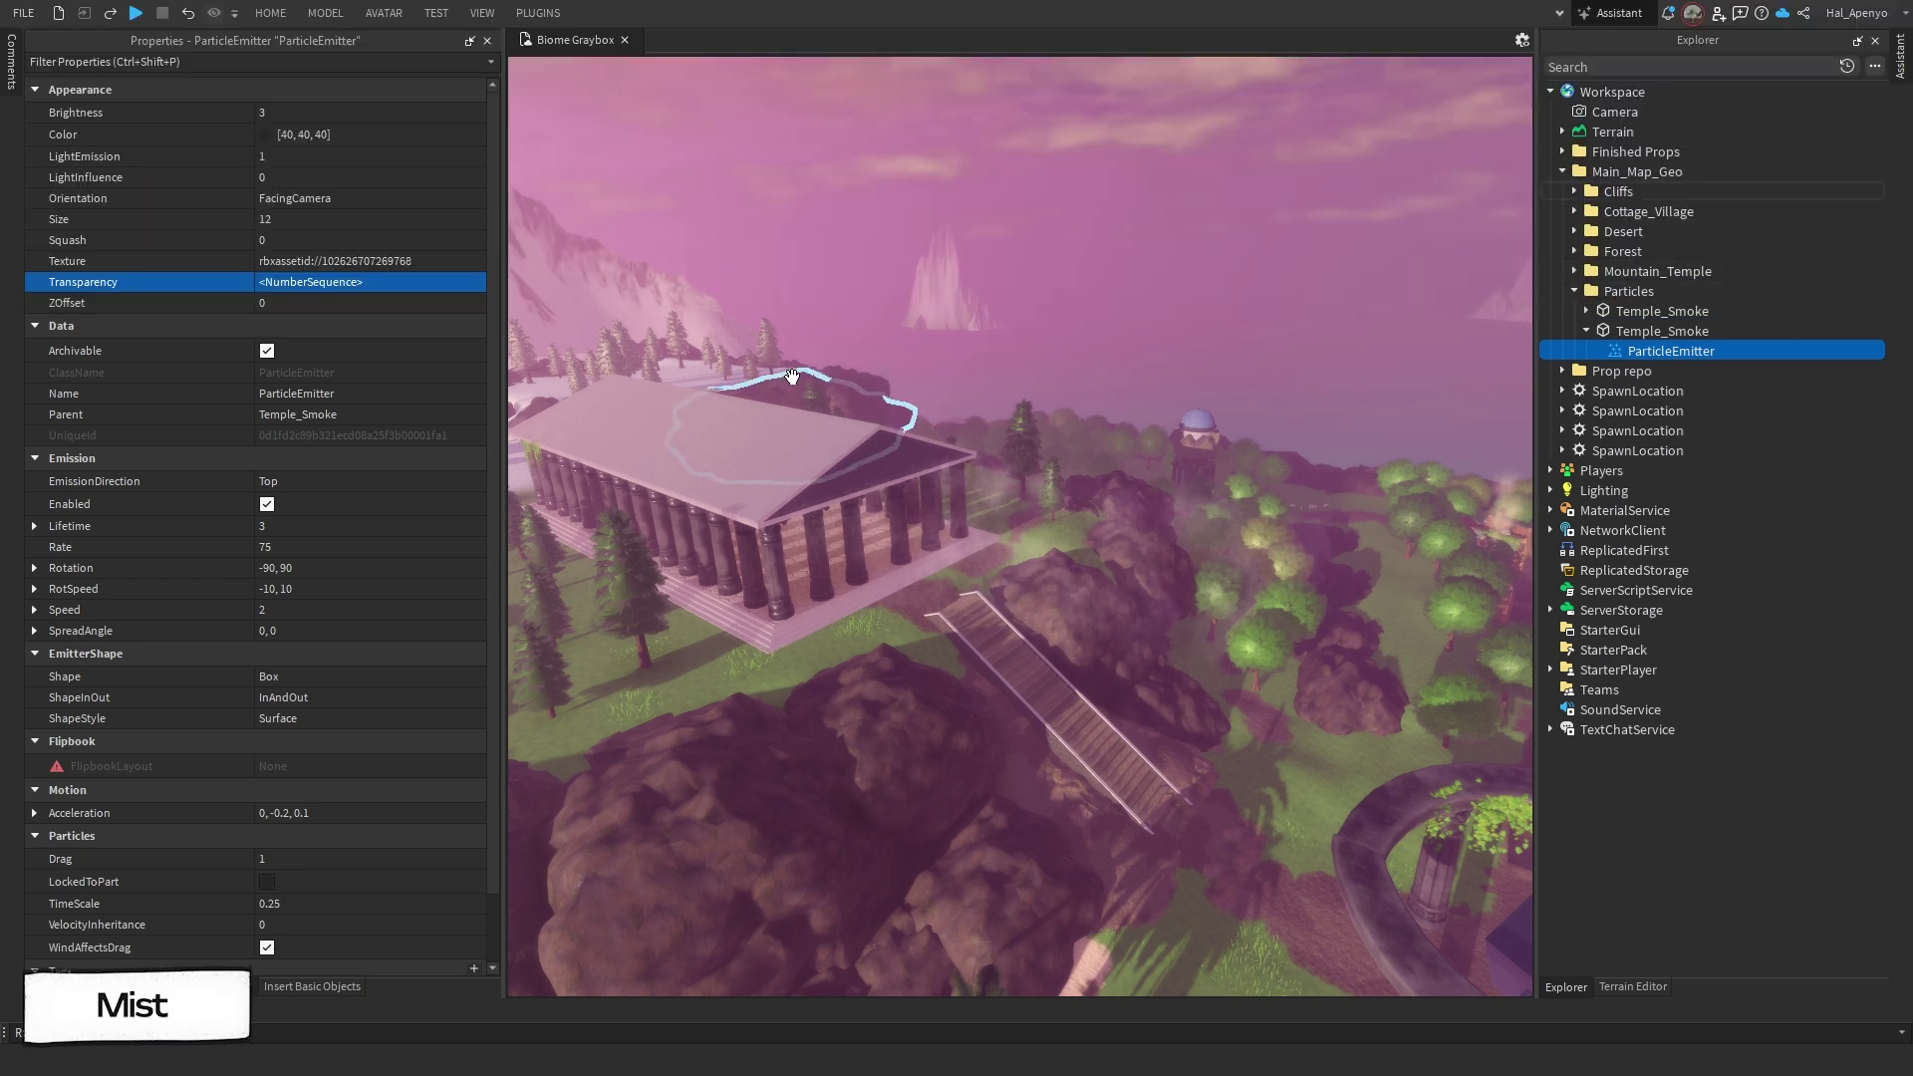
# Step: Set the mist emitter's TimeScale to 0.15 and check the effect over the cliffs
pyautogui.scroll(-2, 451, 759)
pyautogui.click(326, 827)
pyautogui.write('0.15')
pyautogui.press('Return')
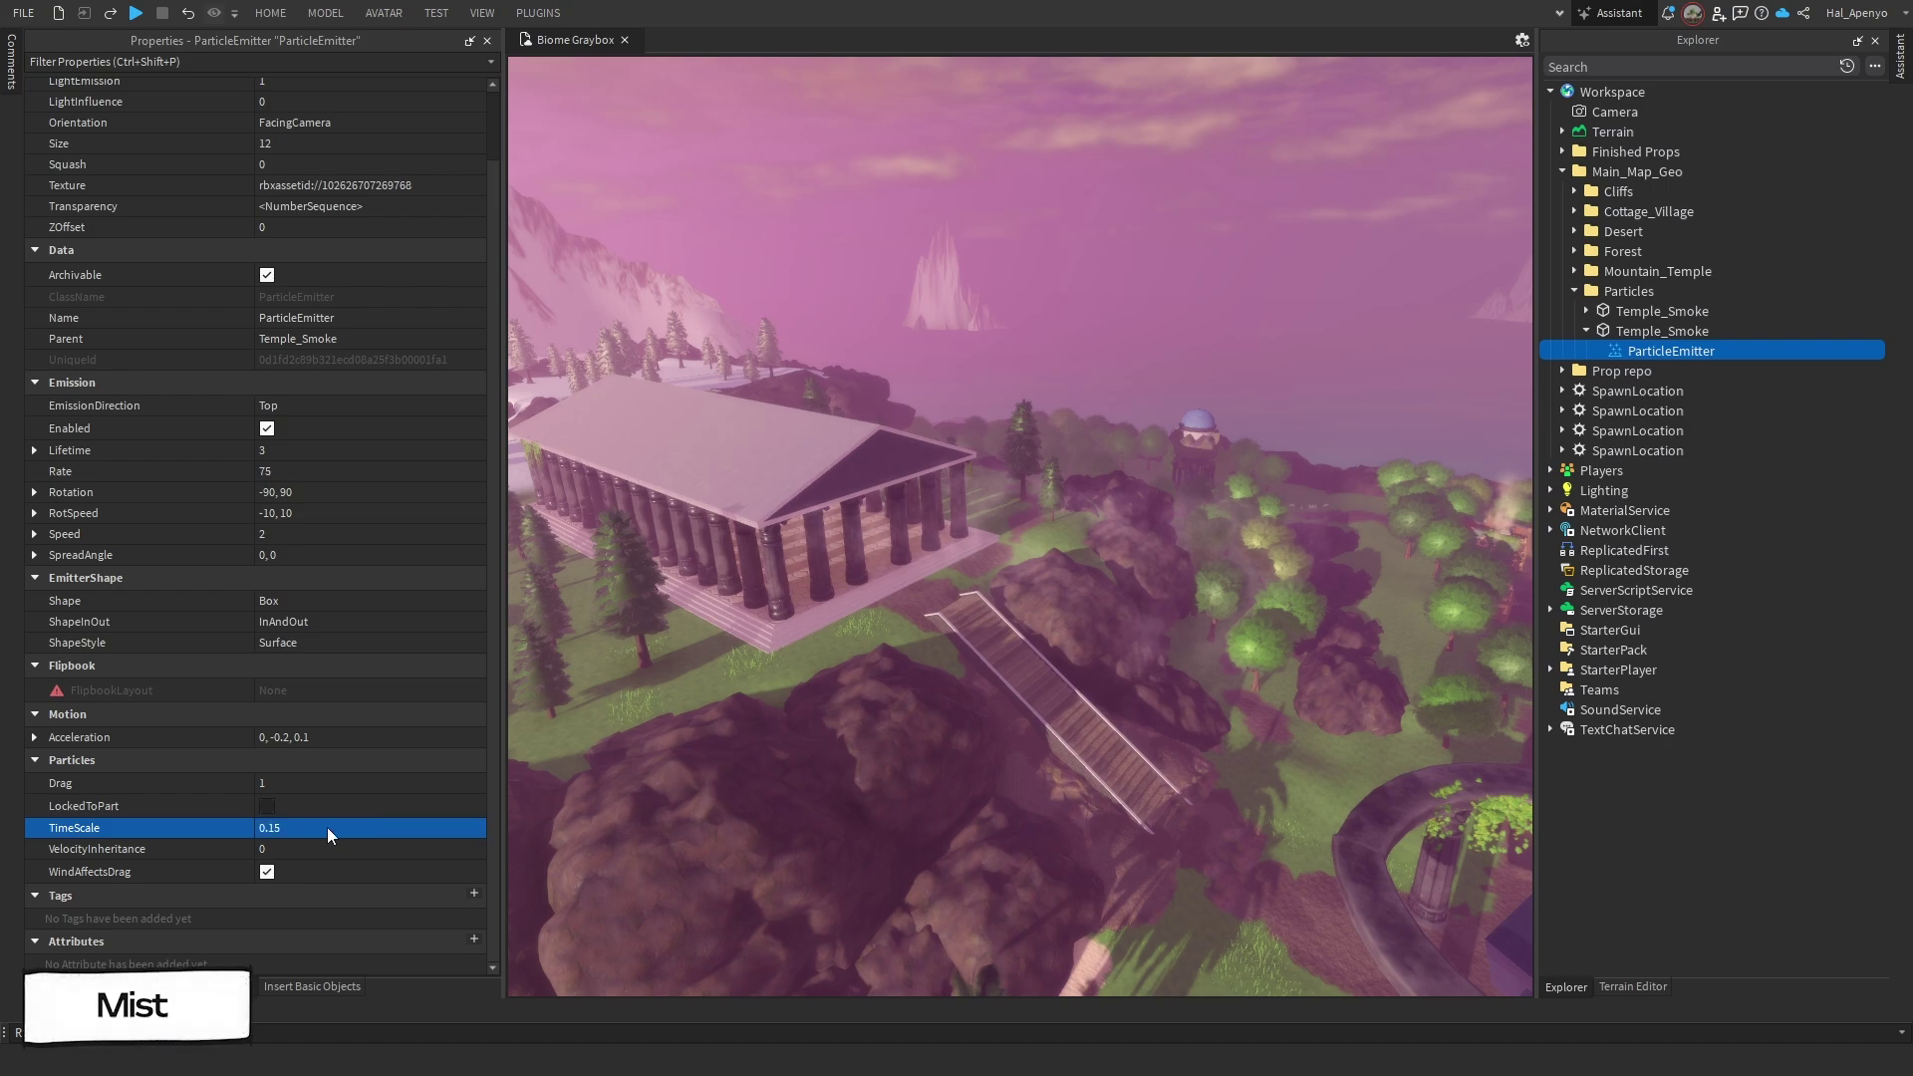
pyautogui.moveTo(708, 482); pyautogui.dragTo(856, 598, button='right')
pyautogui.moveTo(709, 483); pyautogui.dragTo(788, 501)
pyautogui.scroll(3, 913, 487)
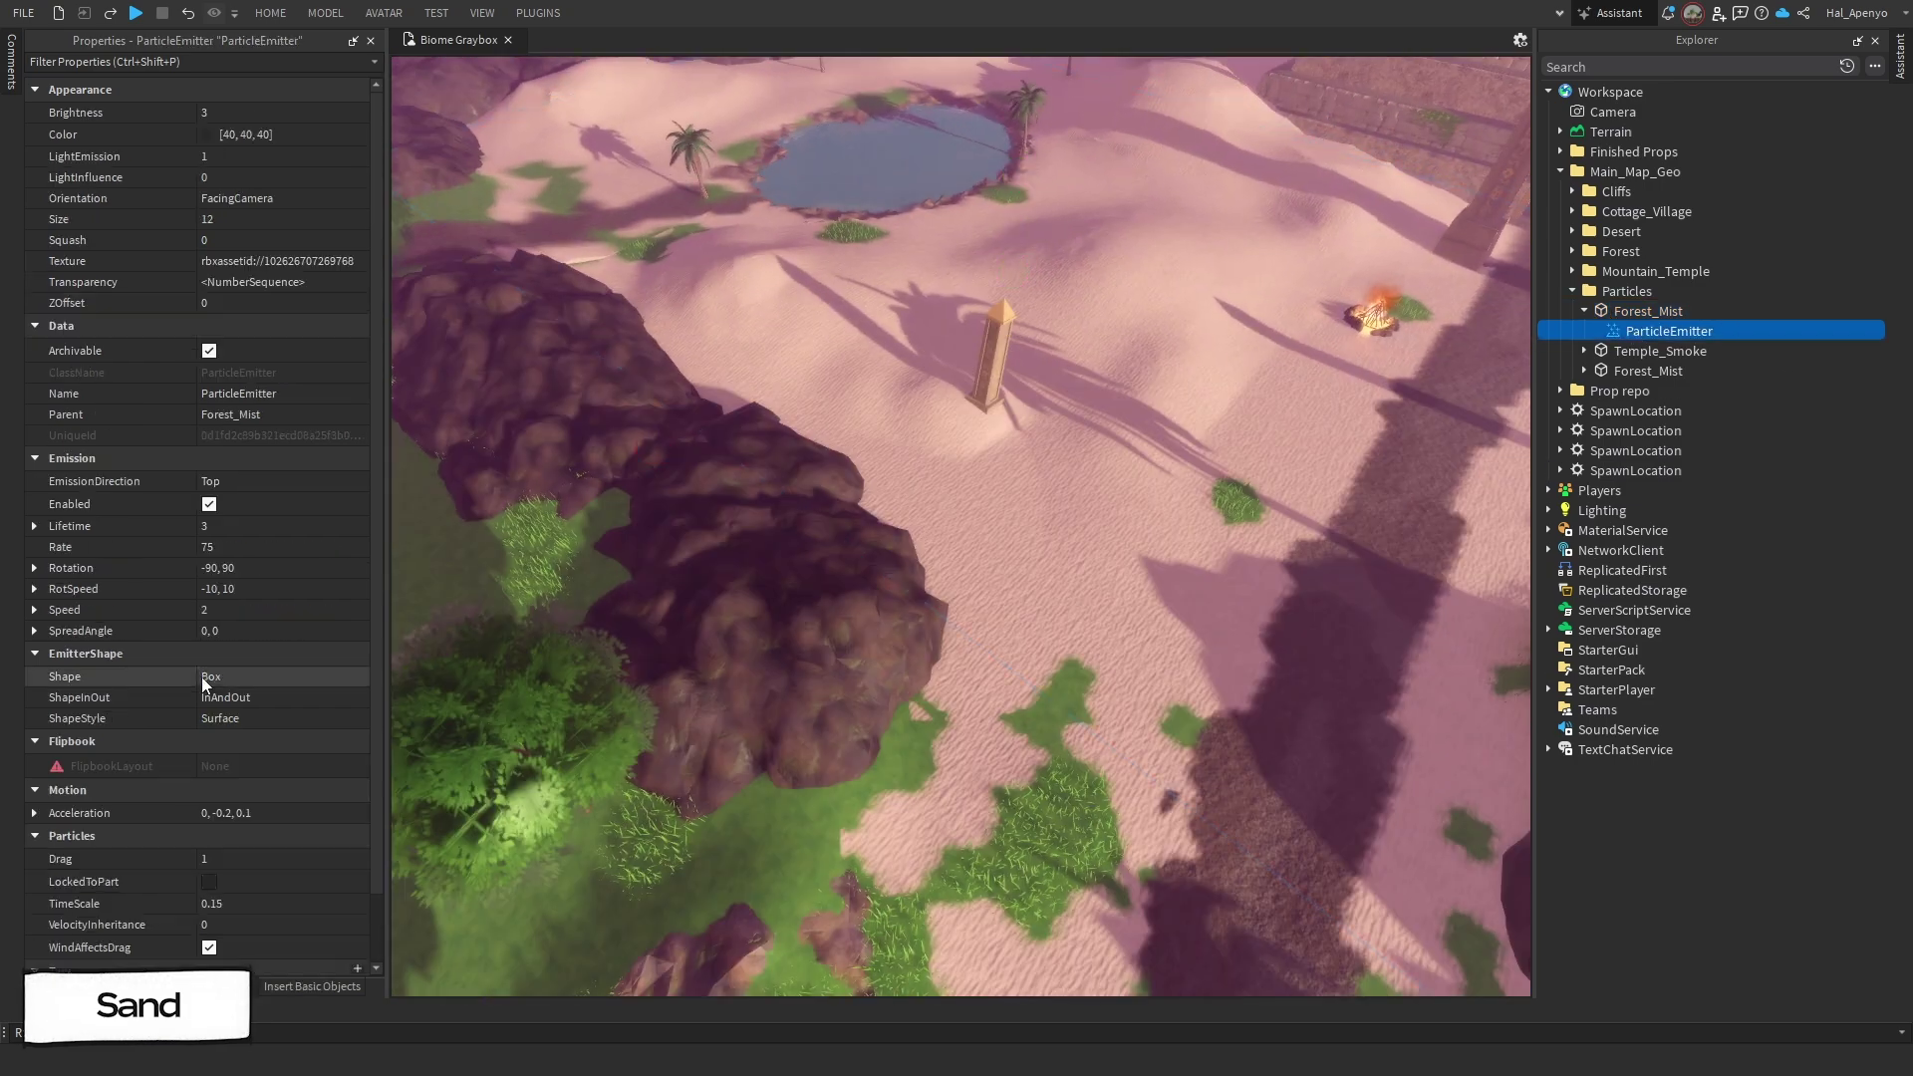
# Step: For the duplicated Forest_Mist emitter over the desert, set TimeScale to 0.25 and Acceleration to 0, -0.2, -20
pyautogui.scroll(-2, 214, 757)
pyautogui.click(225, 827)
pyautogui.write('.25')
pyautogui.press('Return')
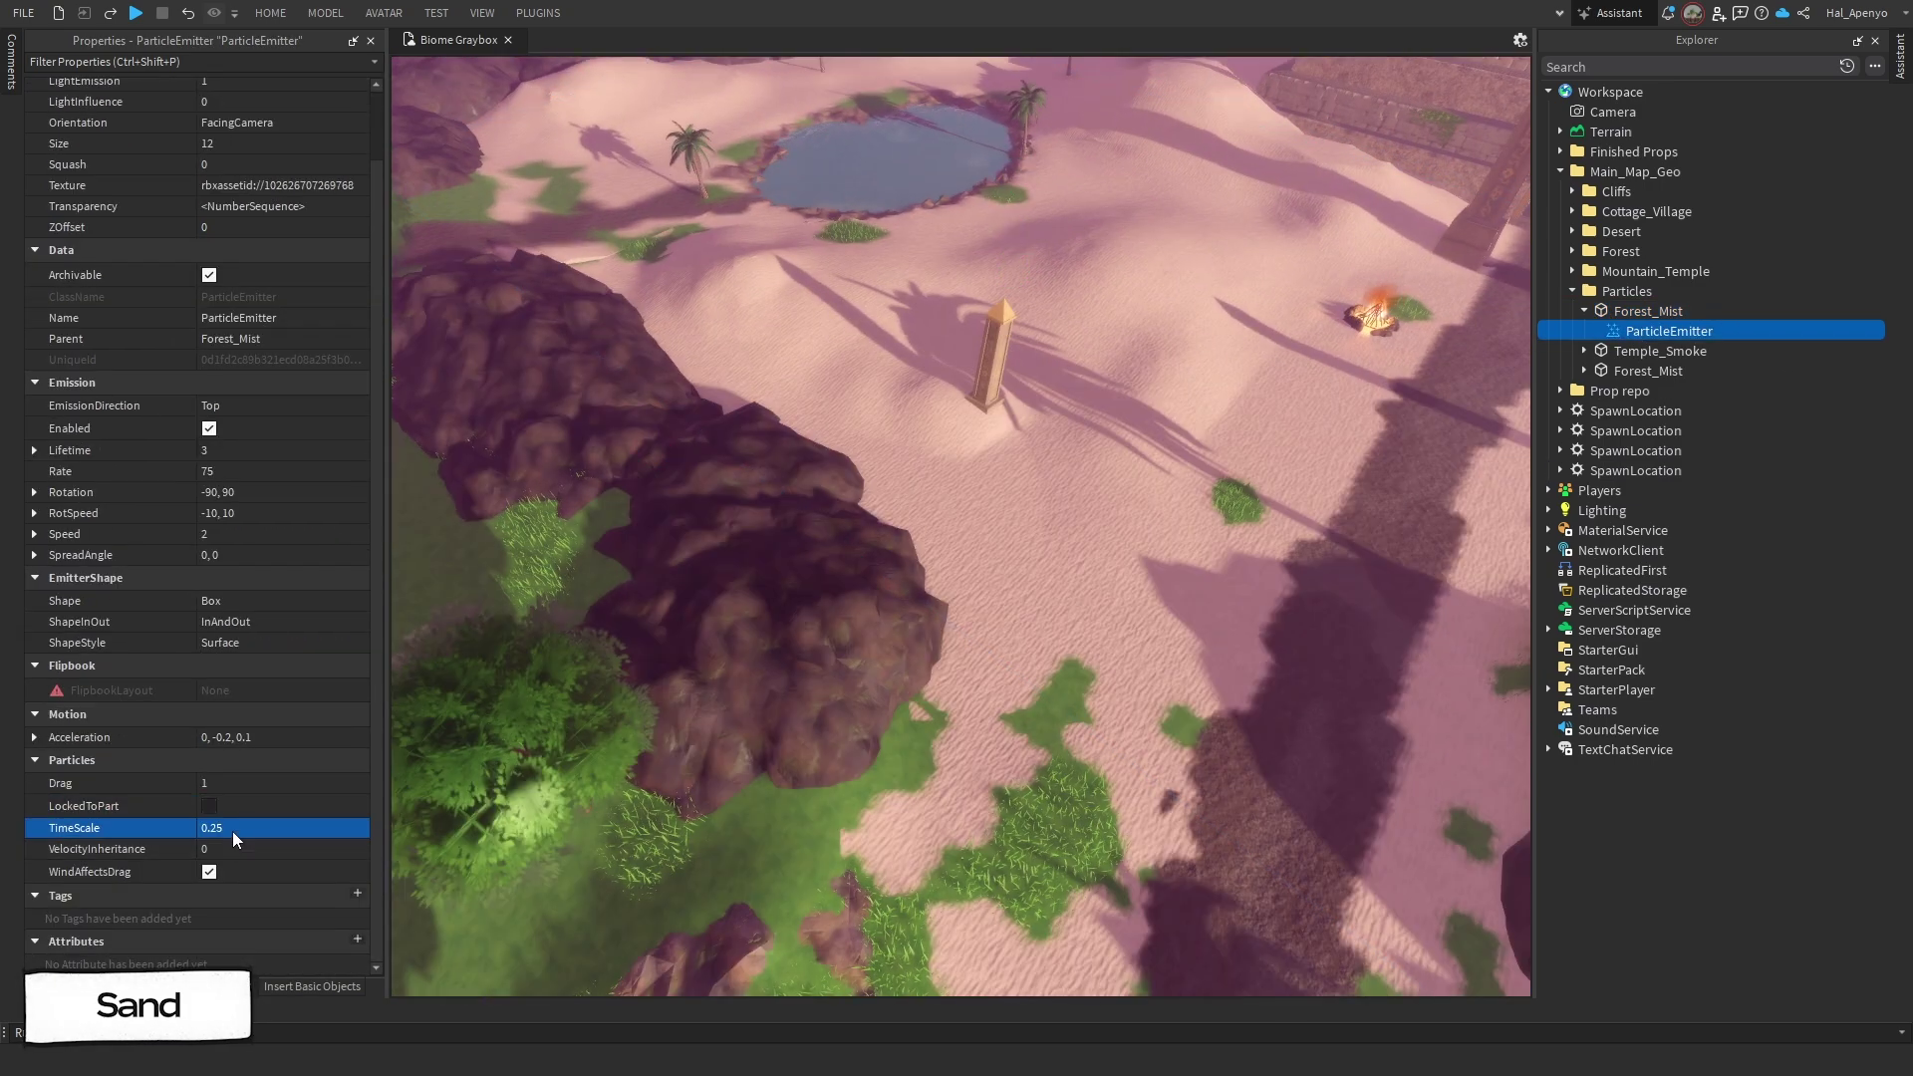
pyautogui.click(242, 736)
pyautogui.click(263, 738)
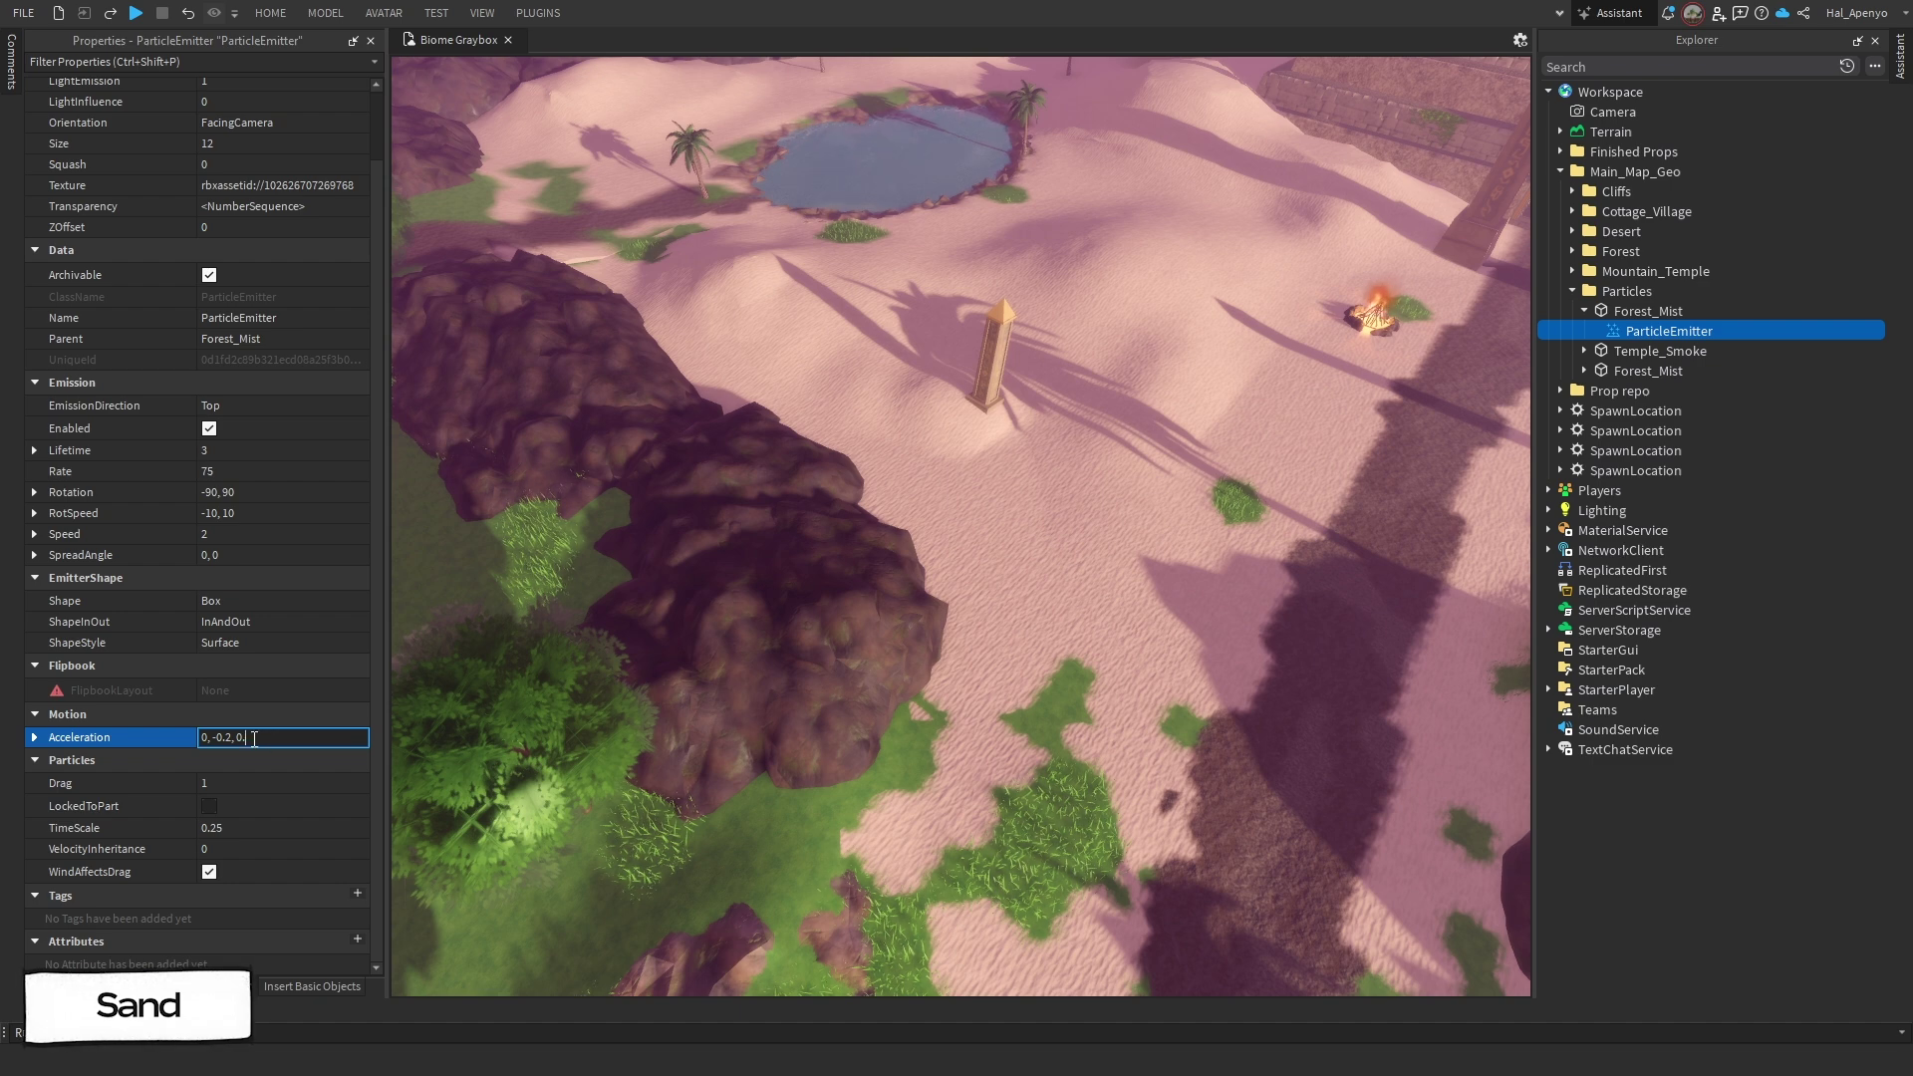
pyautogui.press('Return')
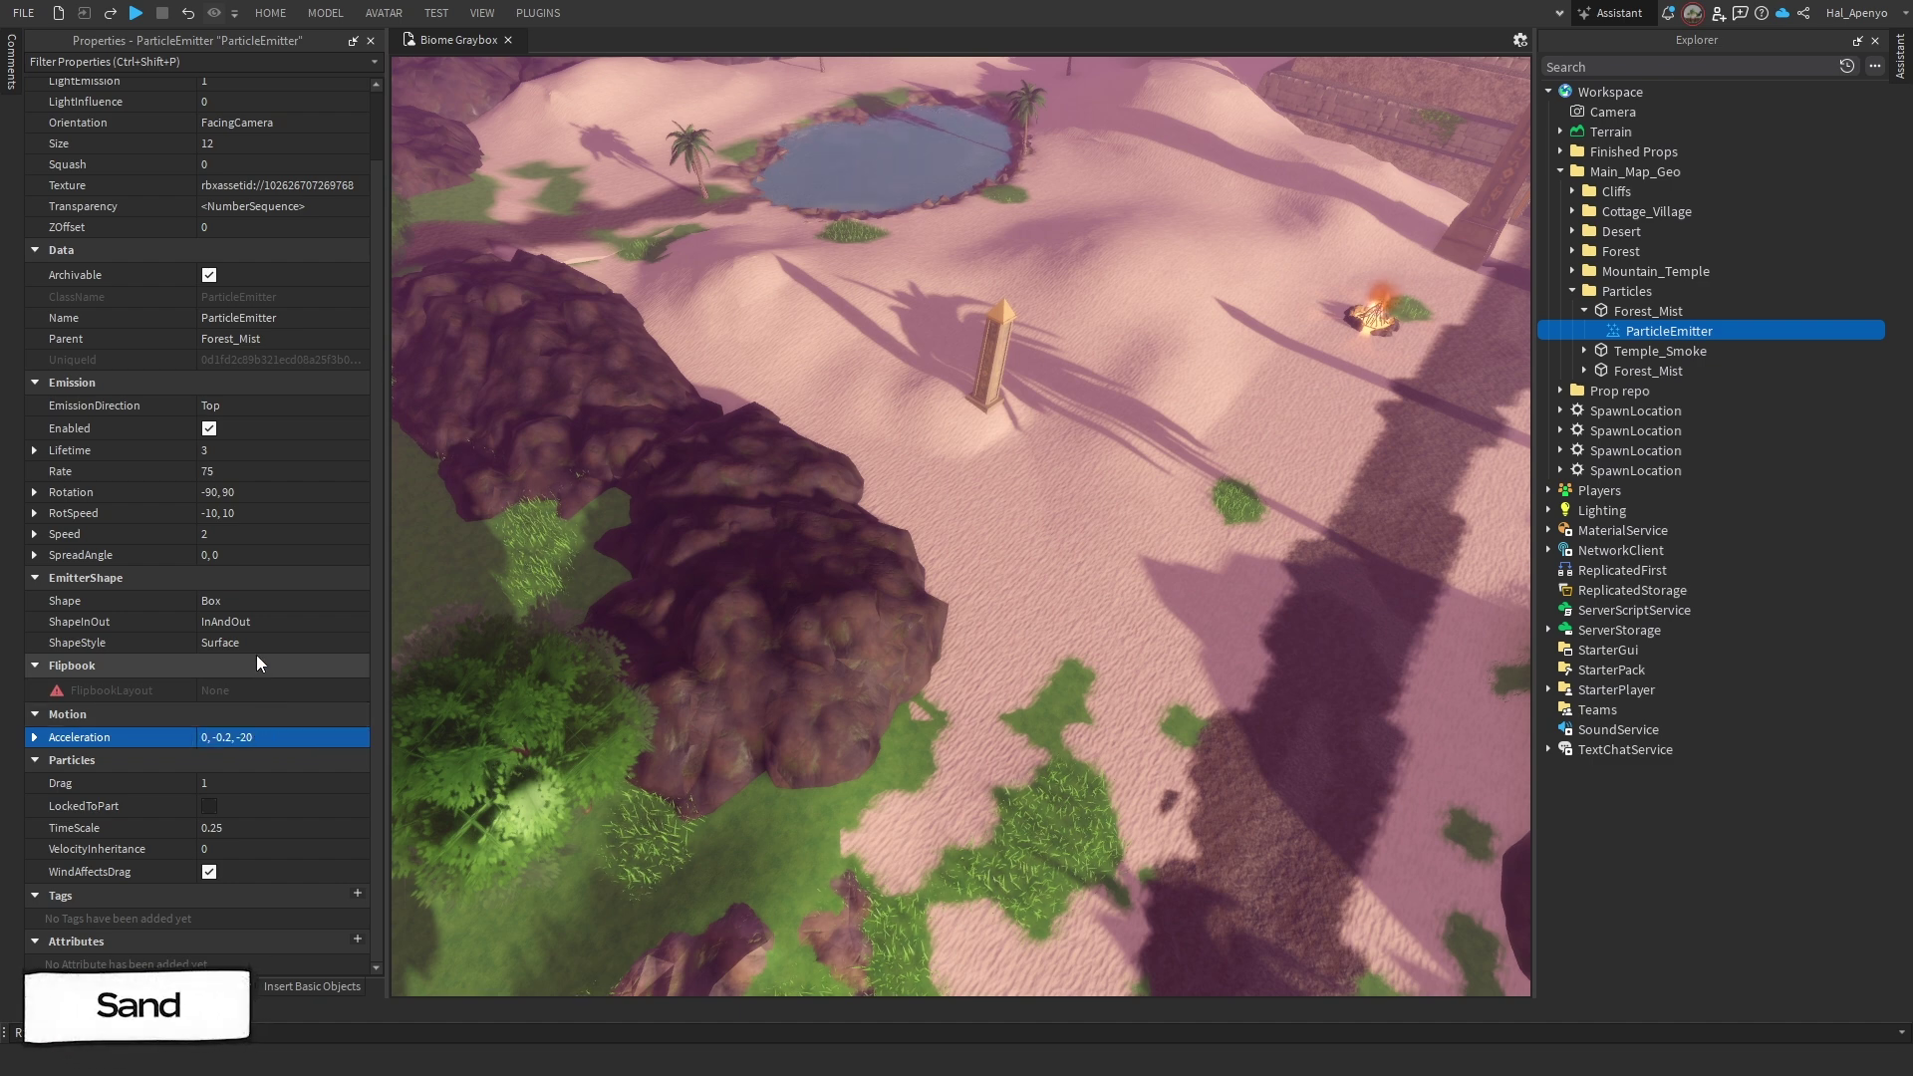
# Step: Set the desert emitter's Rate to 50 and its Speed to 10
pyautogui.click(219, 472)
pyautogui.write('50')
pyautogui.press('Return')
pyautogui.click(219, 534)
pyautogui.write('10')
pyautogui.press('Return')
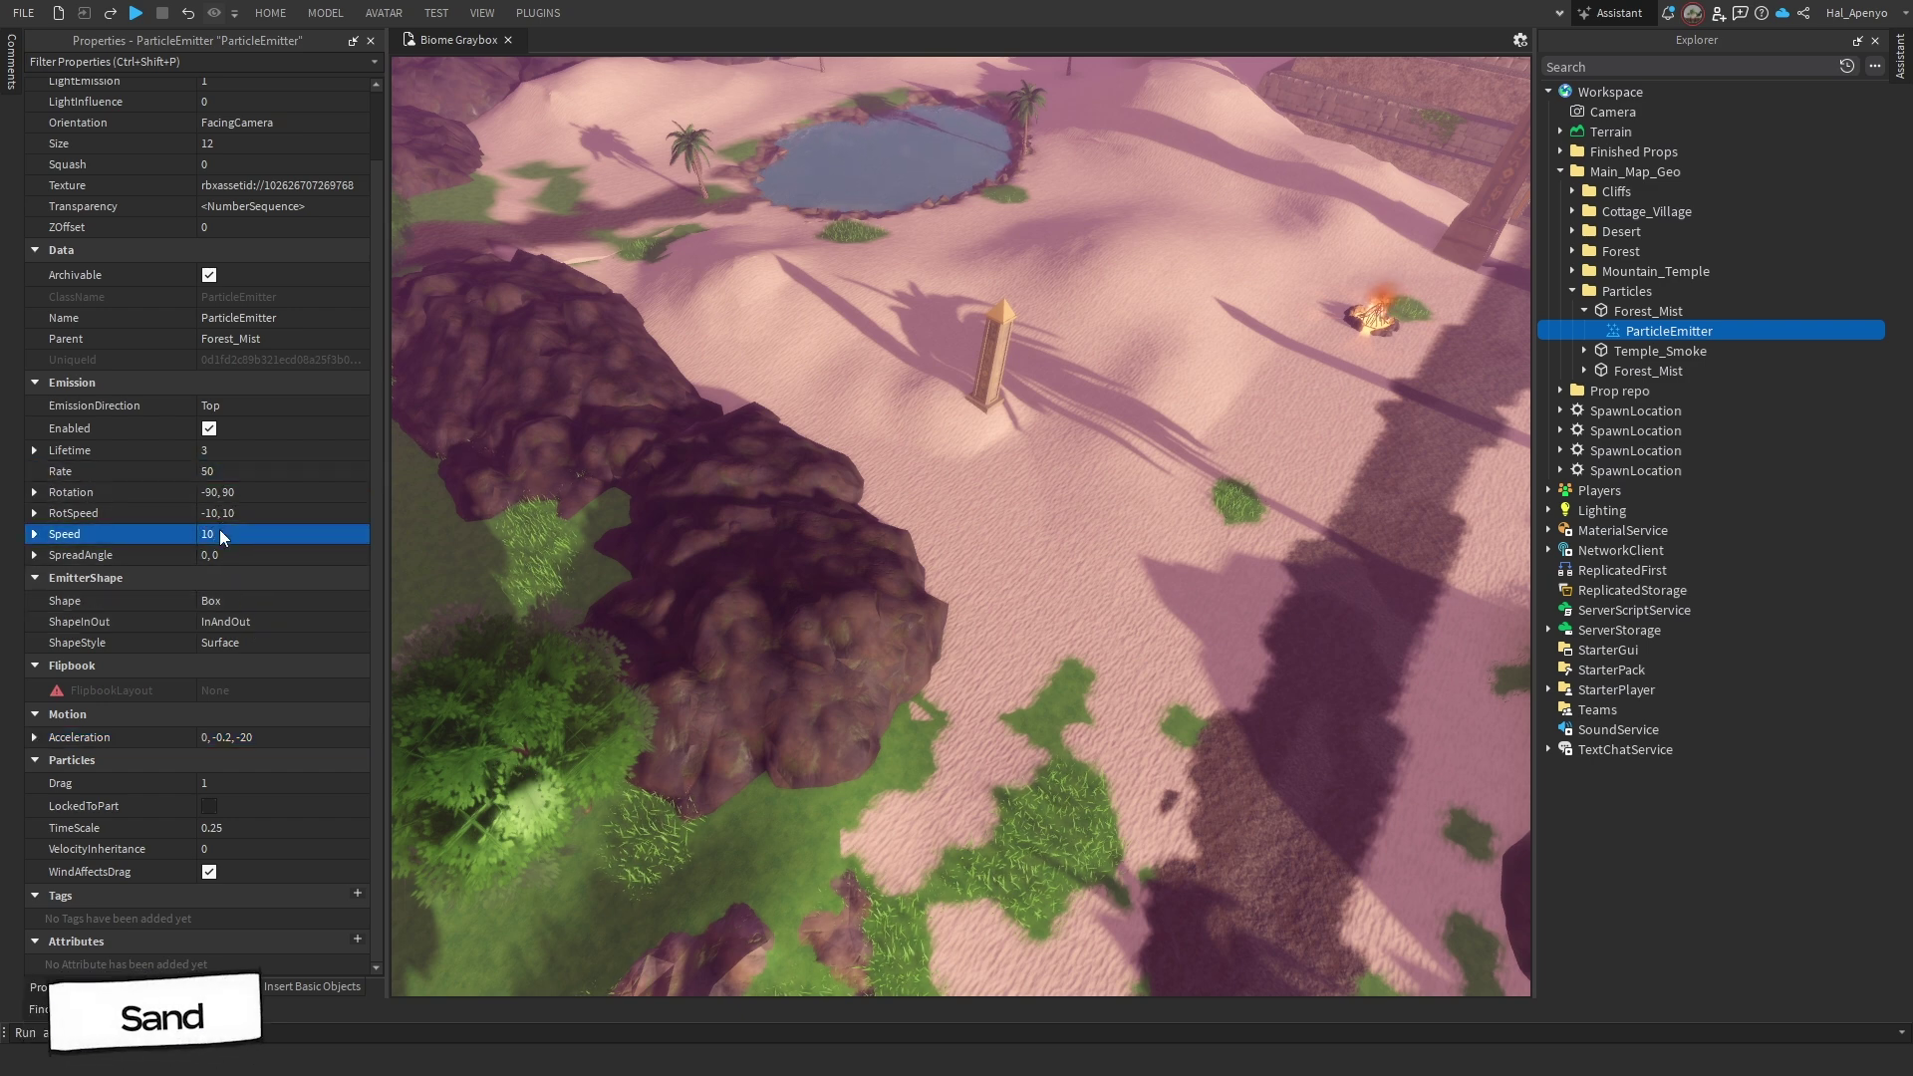
# Step: Set both Rotation and RotSpeed of the desert emitter to -100, 100
pyautogui.click(233, 487)
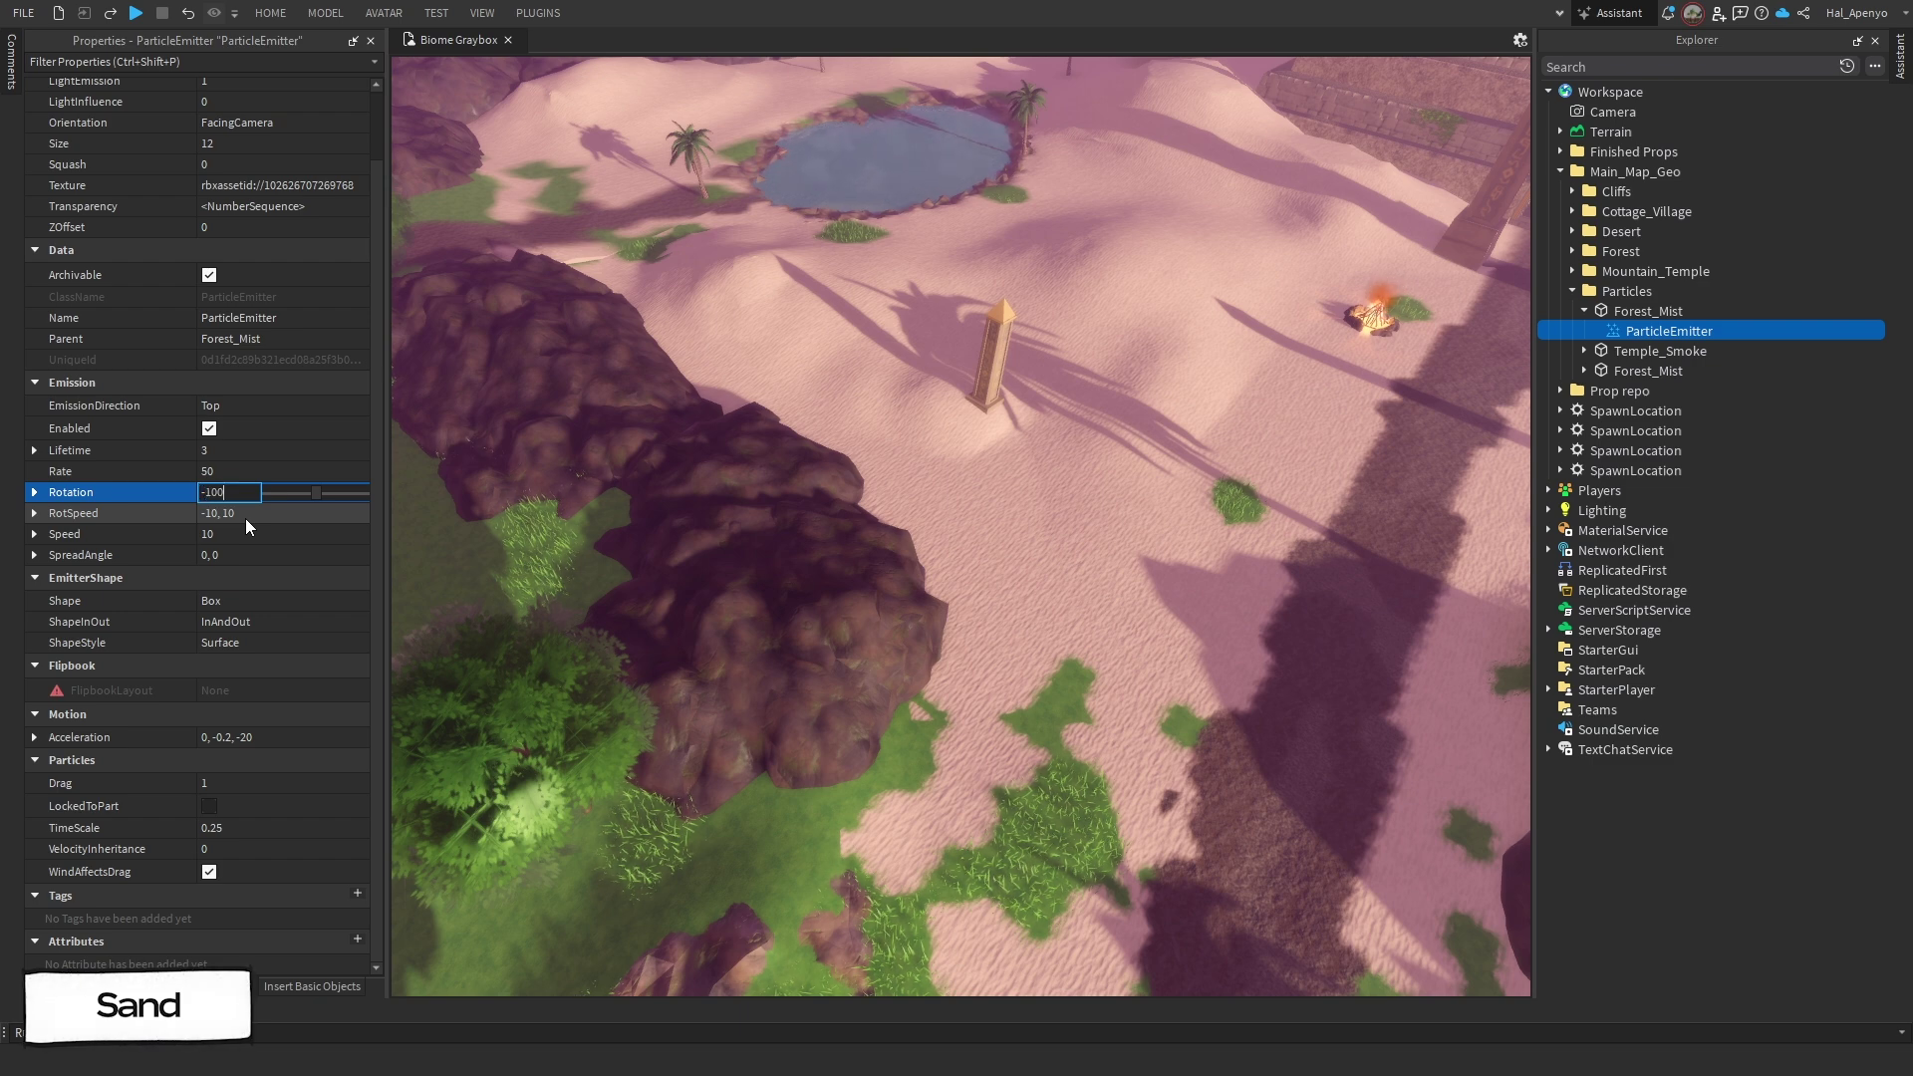
pyautogui.write('-100, 100')
pyautogui.press('Return')
pyautogui.click(245, 518)
pyautogui.write('-100, 100')
pyautogui.press('Return')
# Step: Set the desert emitter's Size to 8 and its LightInfluence to 0.2
pyautogui.scroll(1, 240, 439)
pyautogui.click(224, 227)
pyautogui.write('8')
pyautogui.press('Return')
pyautogui.click(223, 174)
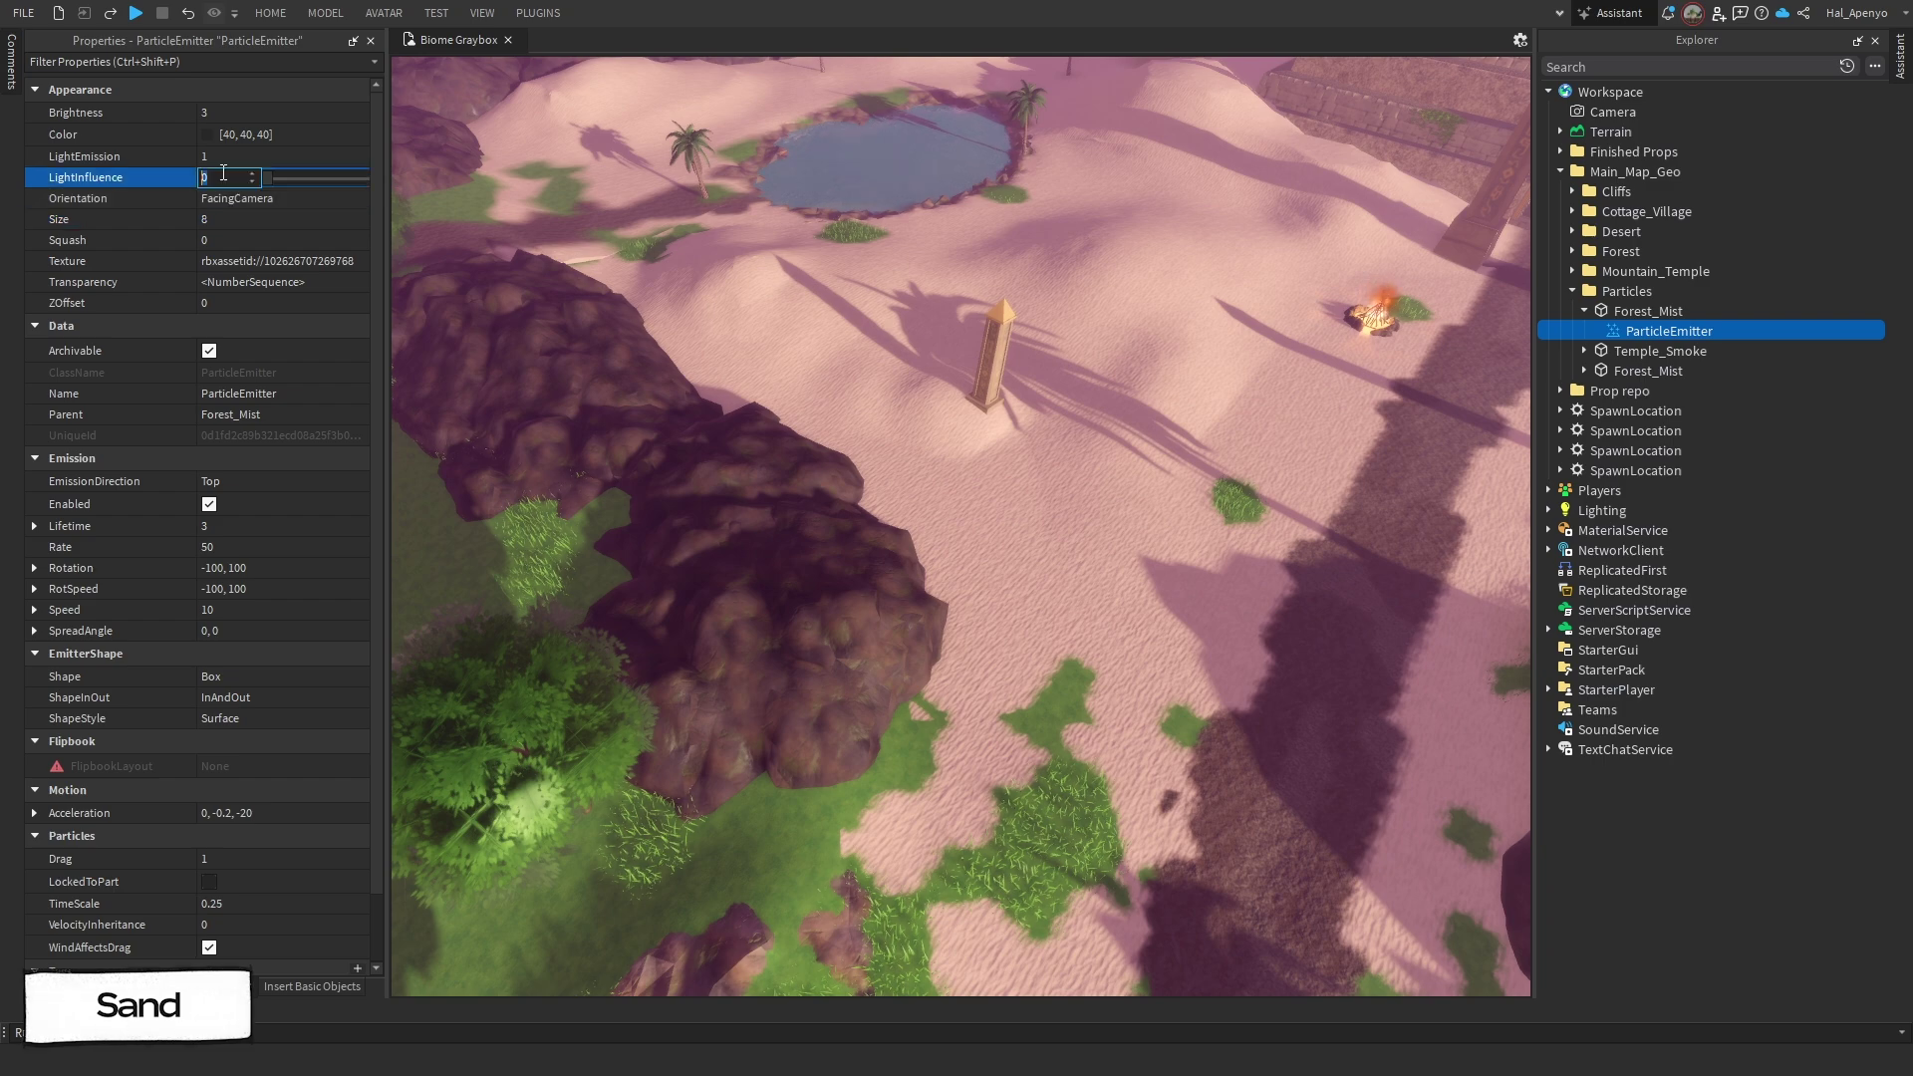
# Step: Change the desert emitter's color to a sandy grey-brown, 152, 139, 129
pyautogui.click(216, 134)
pyautogui.click(205, 134)
pyautogui.moveTo(1127, 482); pyautogui.dragTo(1128, 528)
pyautogui.click(1188, 462)
pyautogui.click(1147, 530)
pyautogui.click(1086, 711)
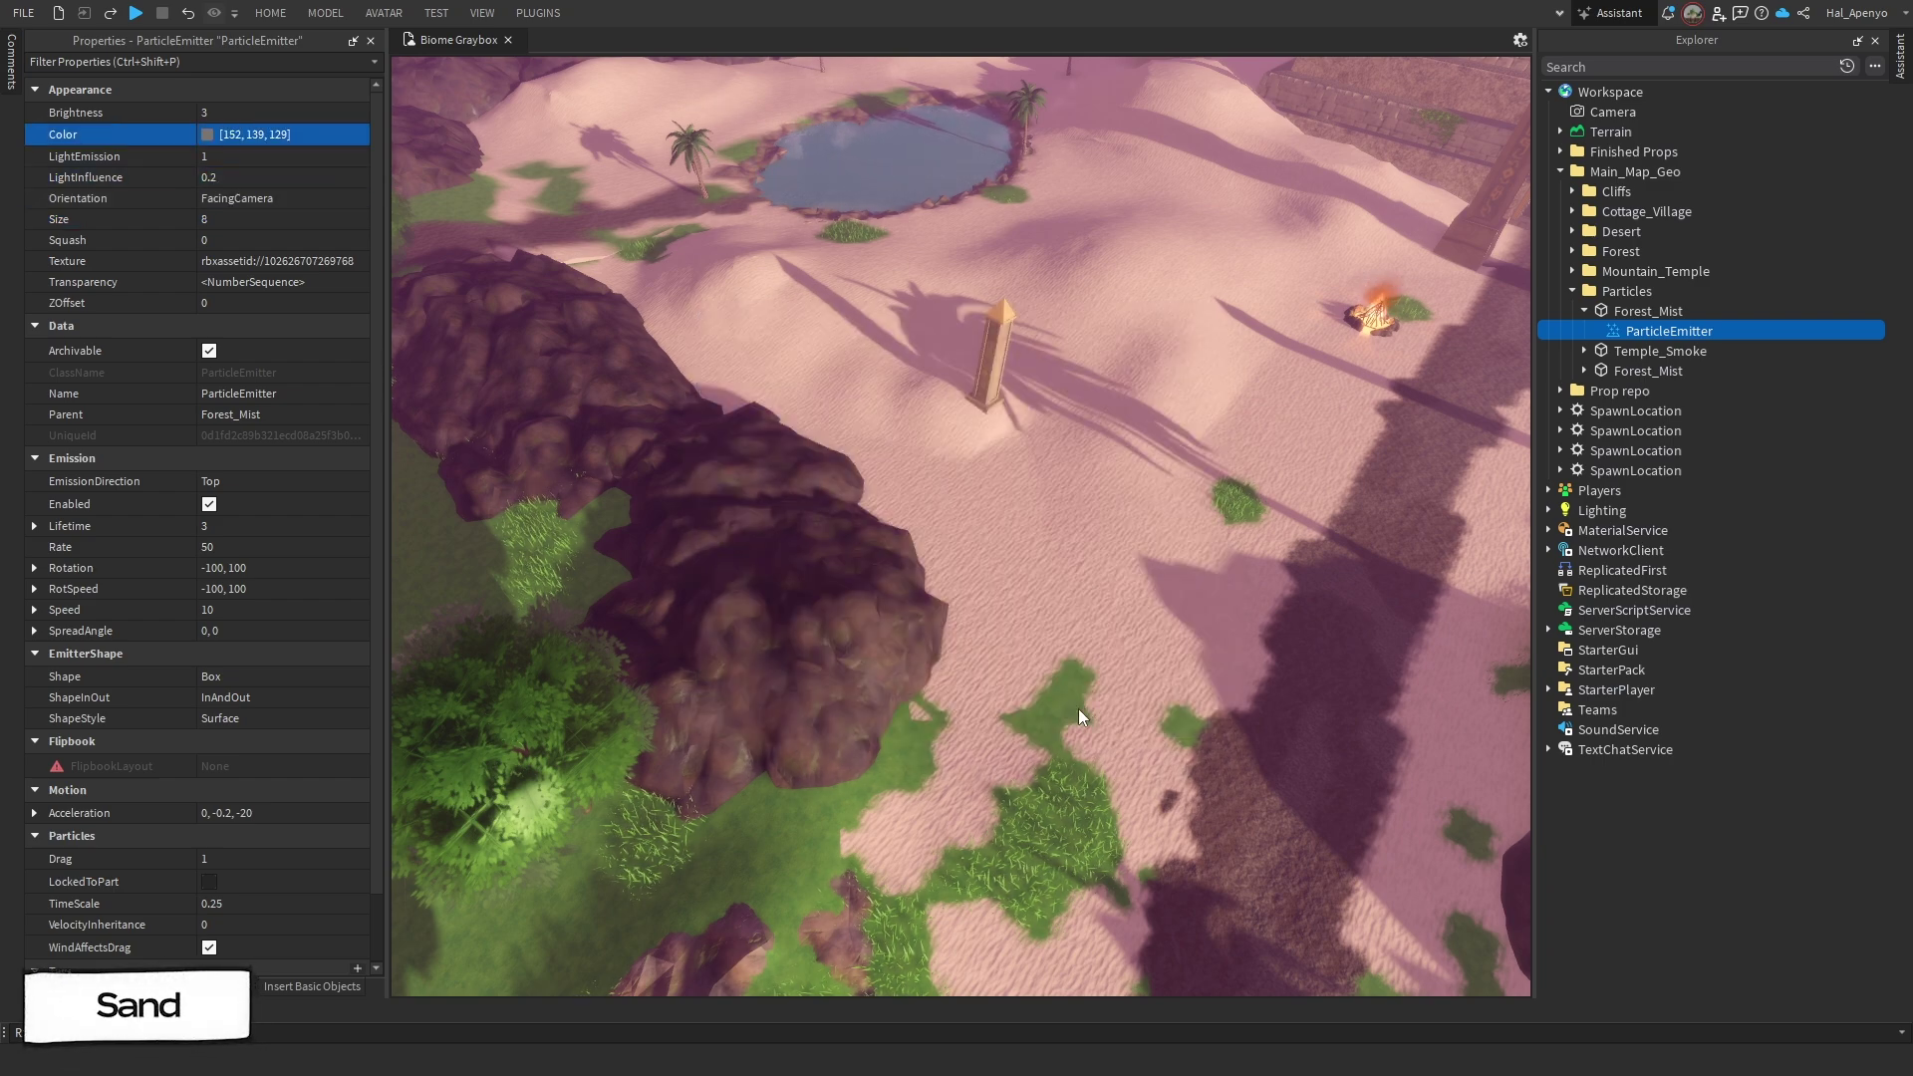
# Step: Rename the desert emitter's parent Forest_Mist part to Sand
pyautogui.moveTo(1078, 708); pyautogui.dragTo(1361, 586, button='right')
pyautogui.click(1642, 313)
pyautogui.press('F2')
pyautogui.write('Sand')
pyautogui.press('Return')
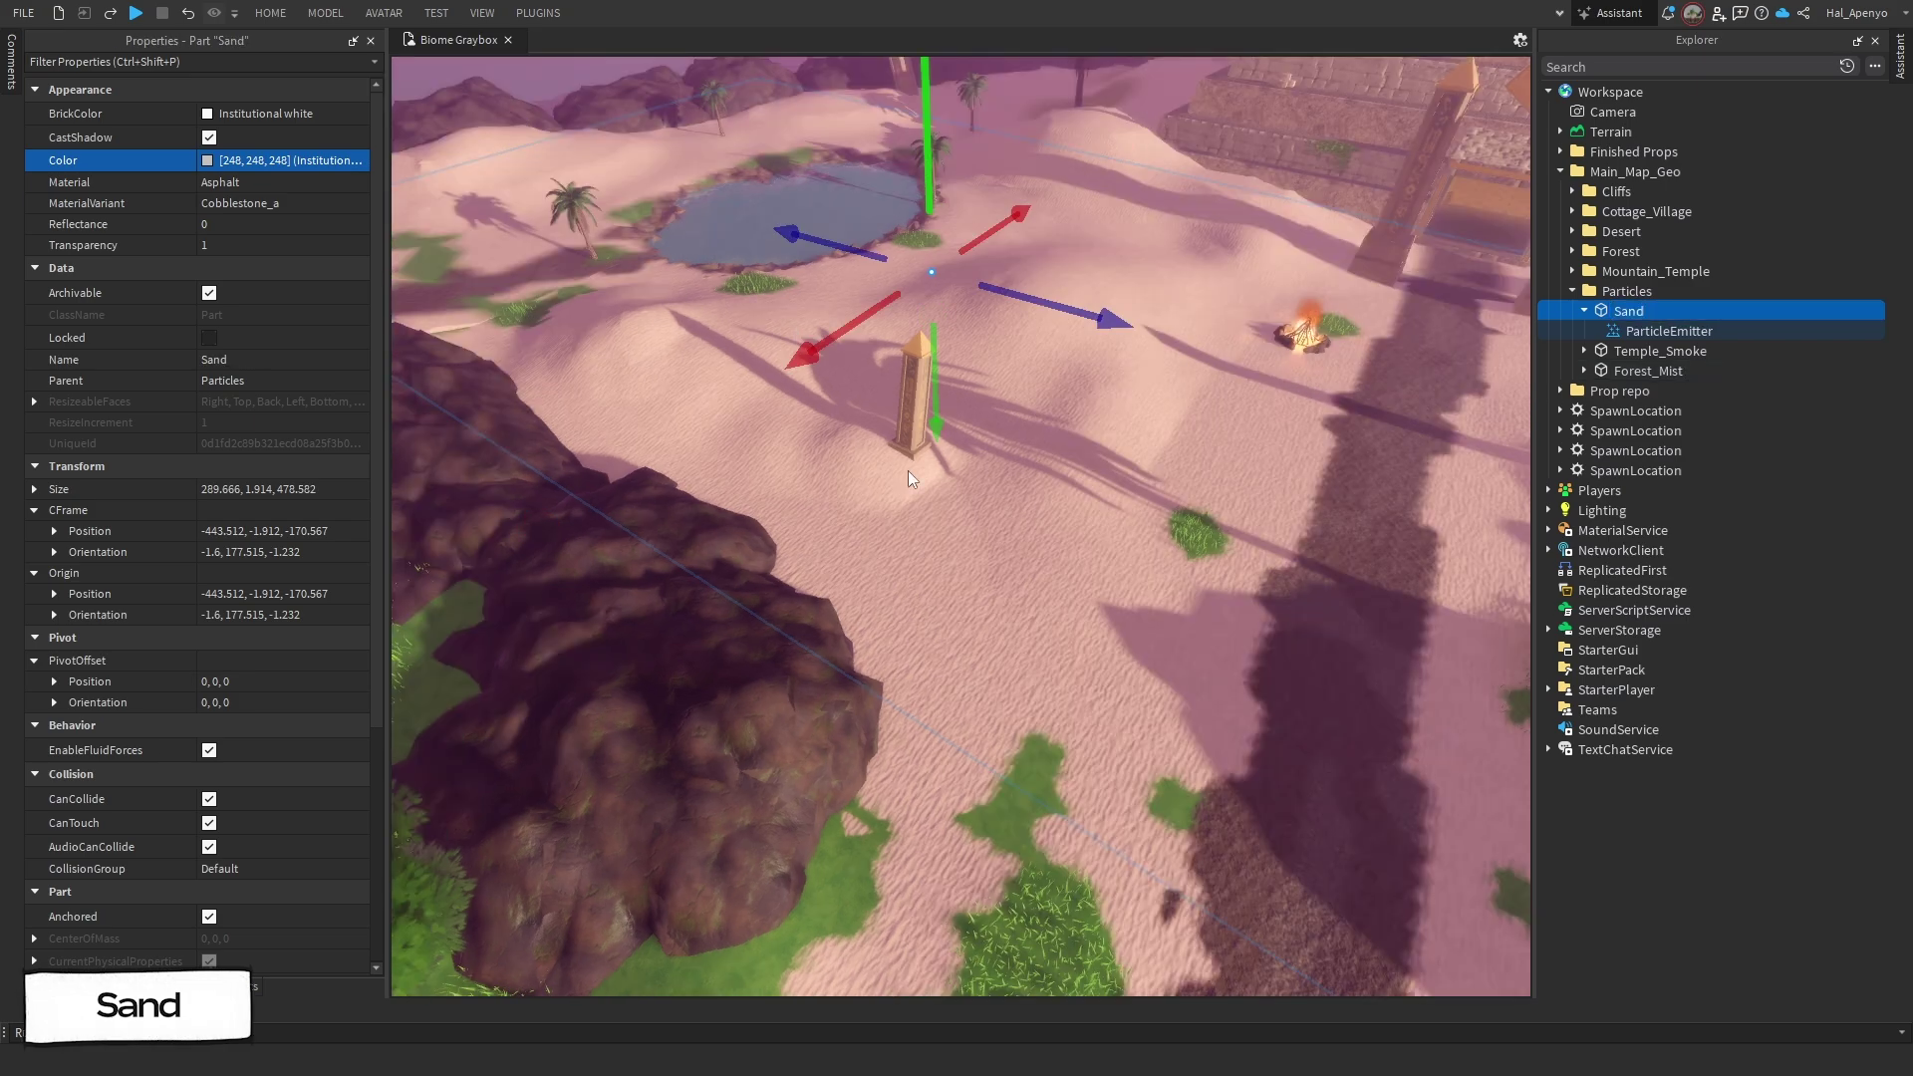
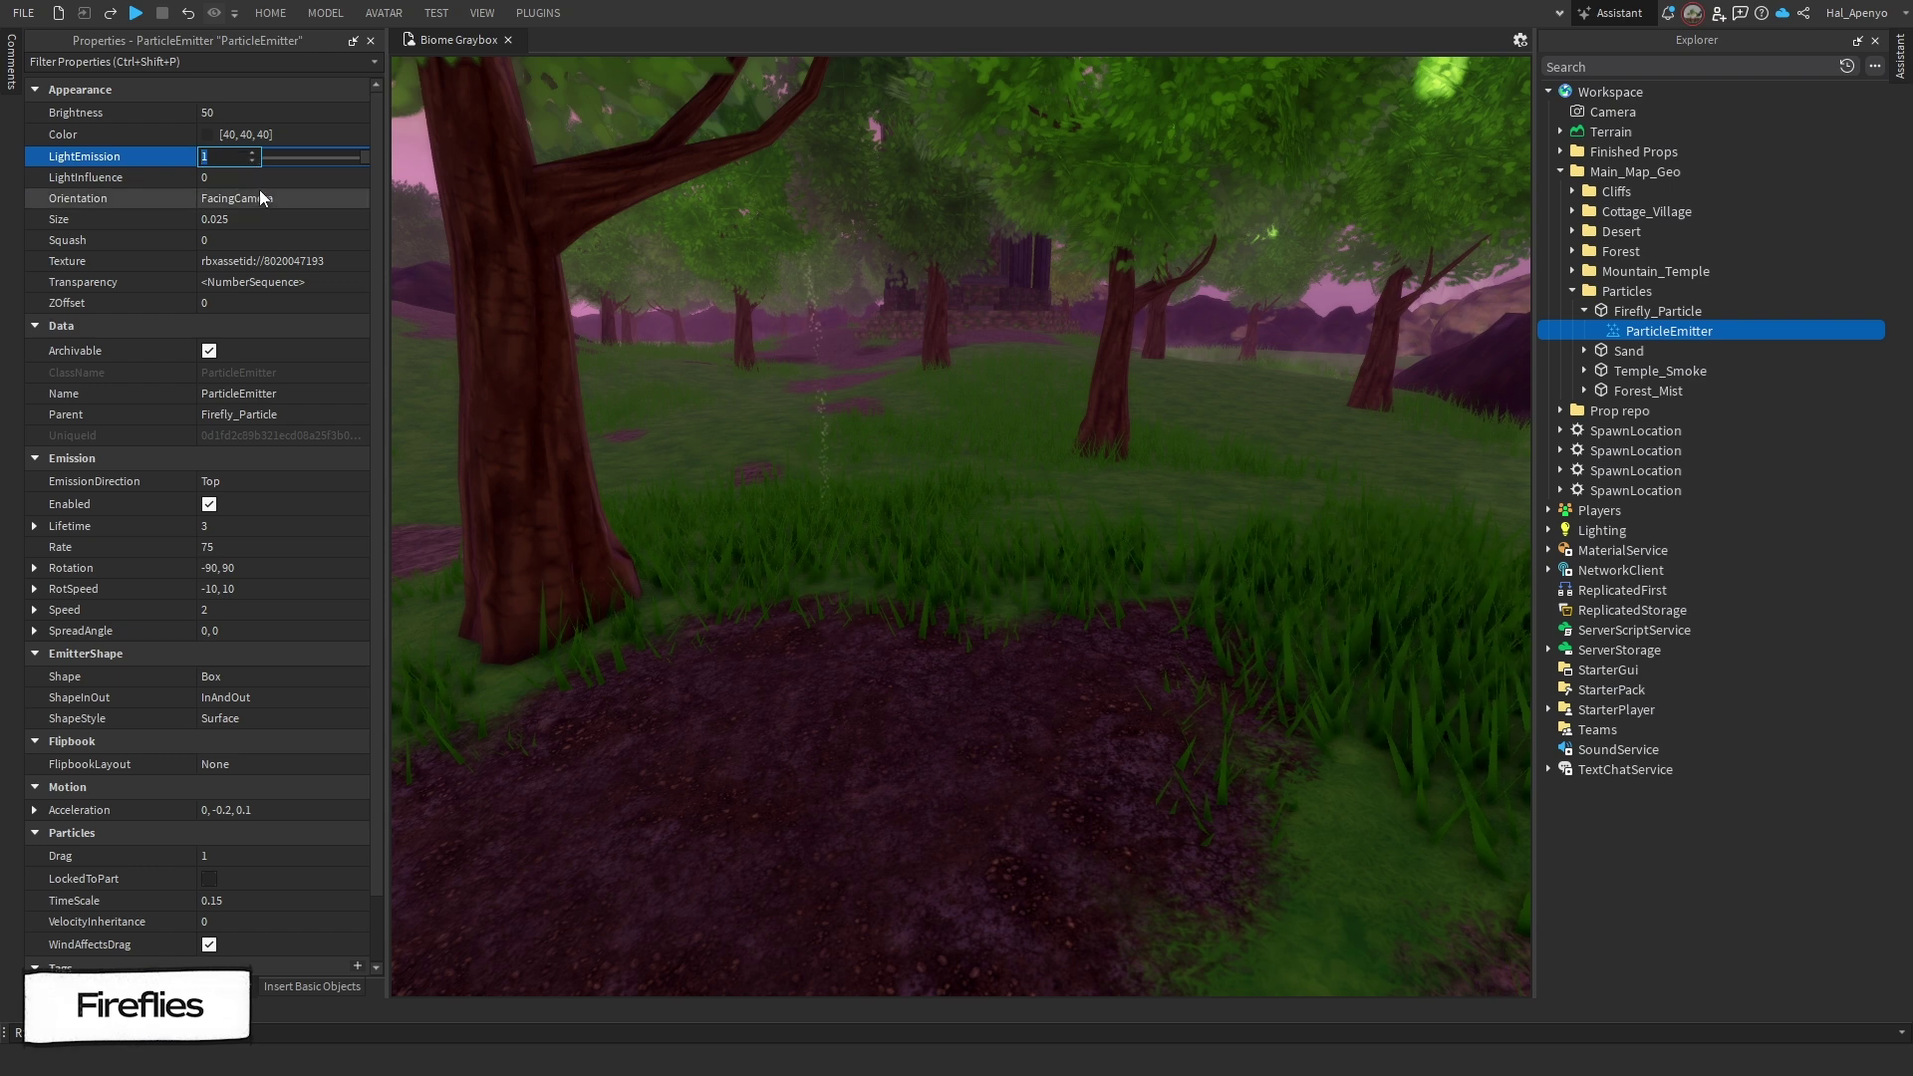
# Step: Shape the firefly emitter's transparency curve into alternating dips and peaks, with the middle dip at about 0.25 near time 0.5
pyautogui.click(356, 283)
pyautogui.moveTo(212, 156); pyautogui.dragTo(206, 221)
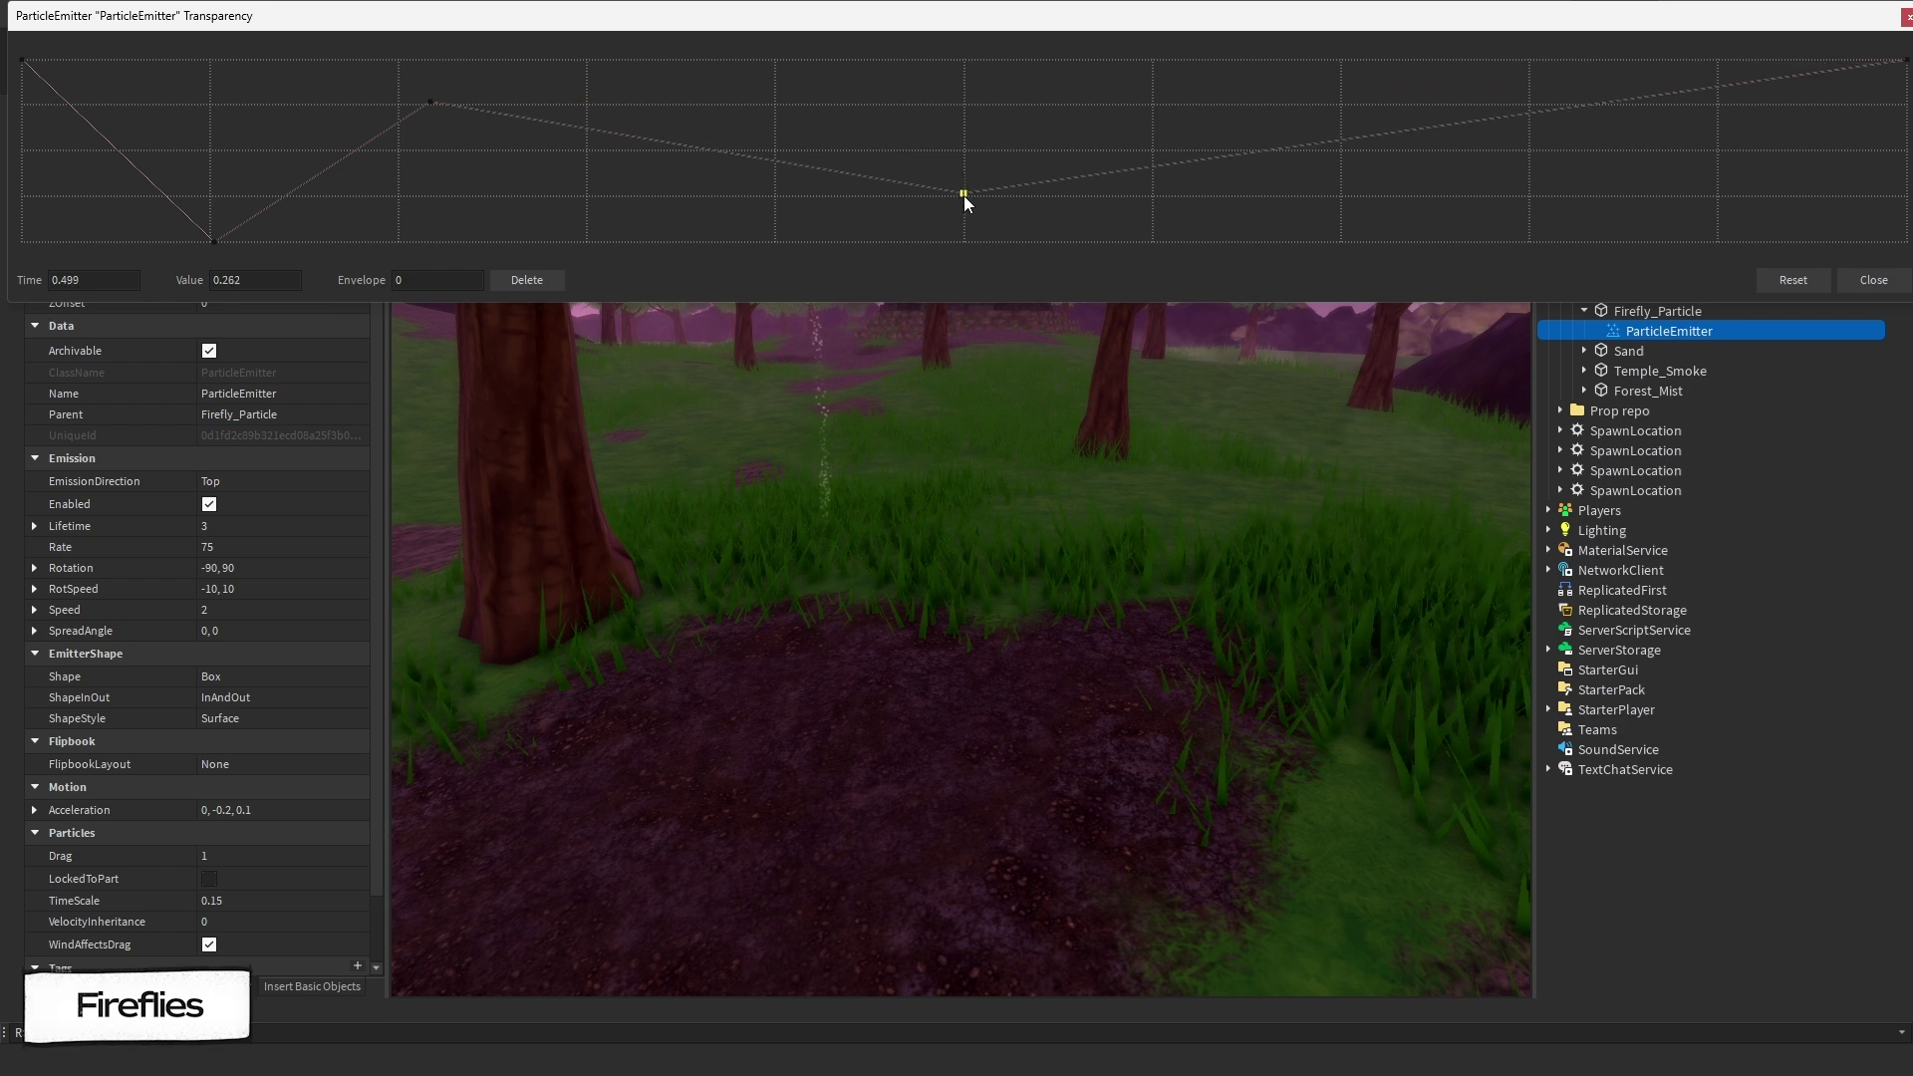
pyautogui.moveTo(1347, 151); pyautogui.dragTo(1422, 107)
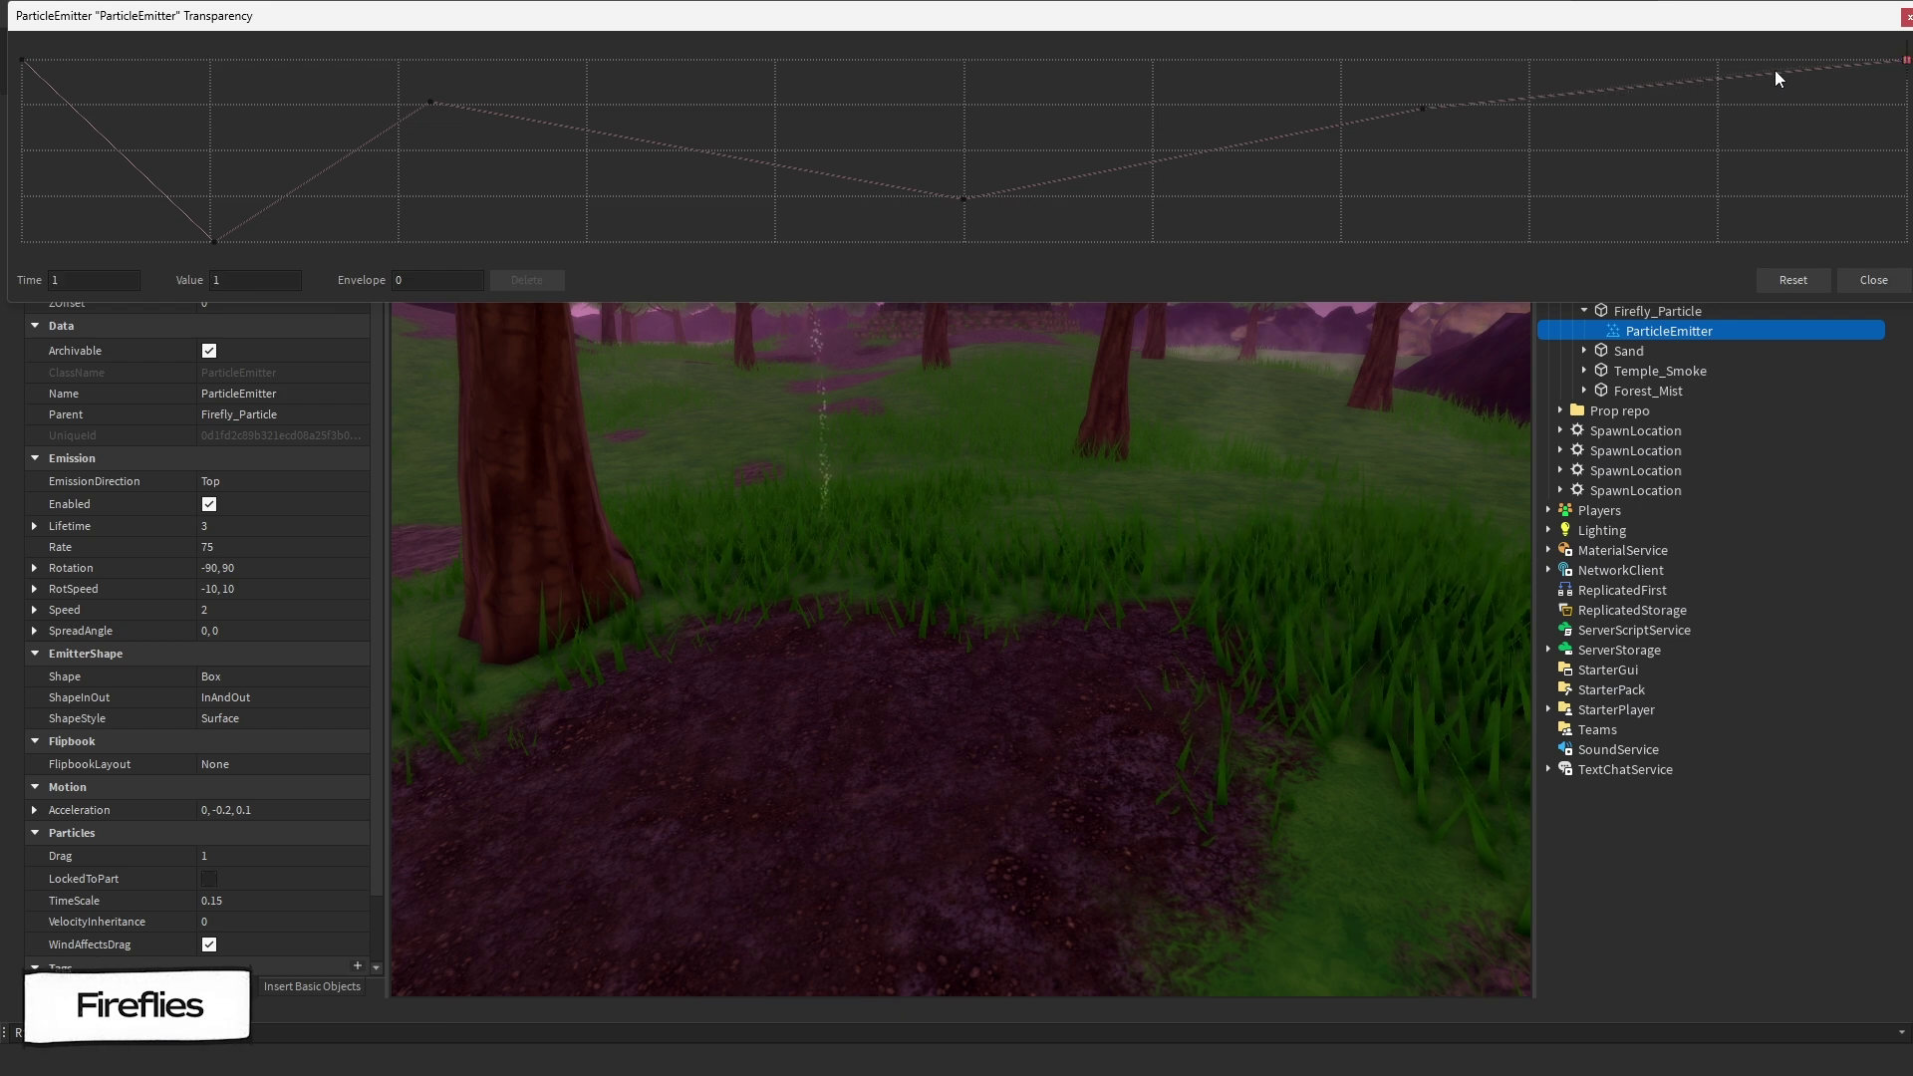
pyautogui.moveTo(1745, 177); pyautogui.dragTo(1777, 196)
pyautogui.click(1872, 285)
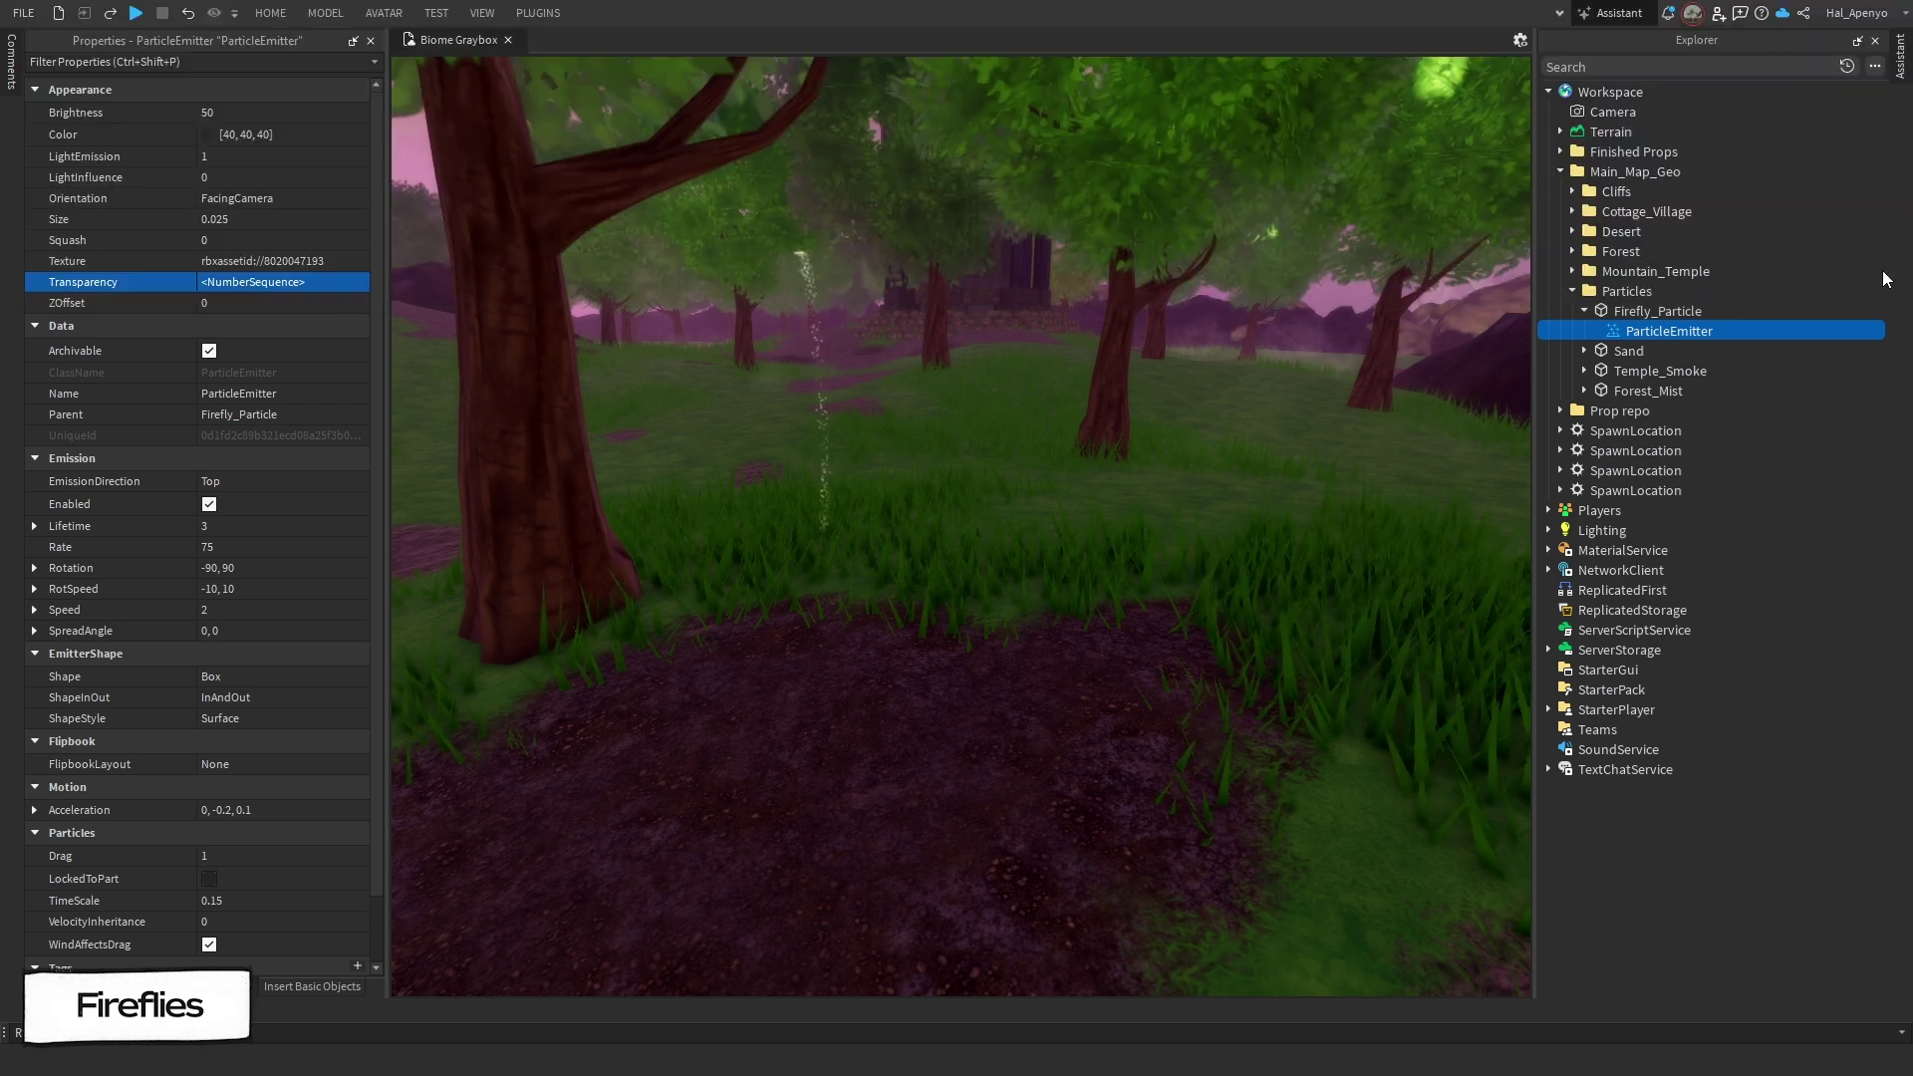
# Step: Add a bright yellow key, #fff94a, at time 0.163 in the firefly emitter's color sequence
pyautogui.click(299, 140)
pyautogui.click(360, 142)
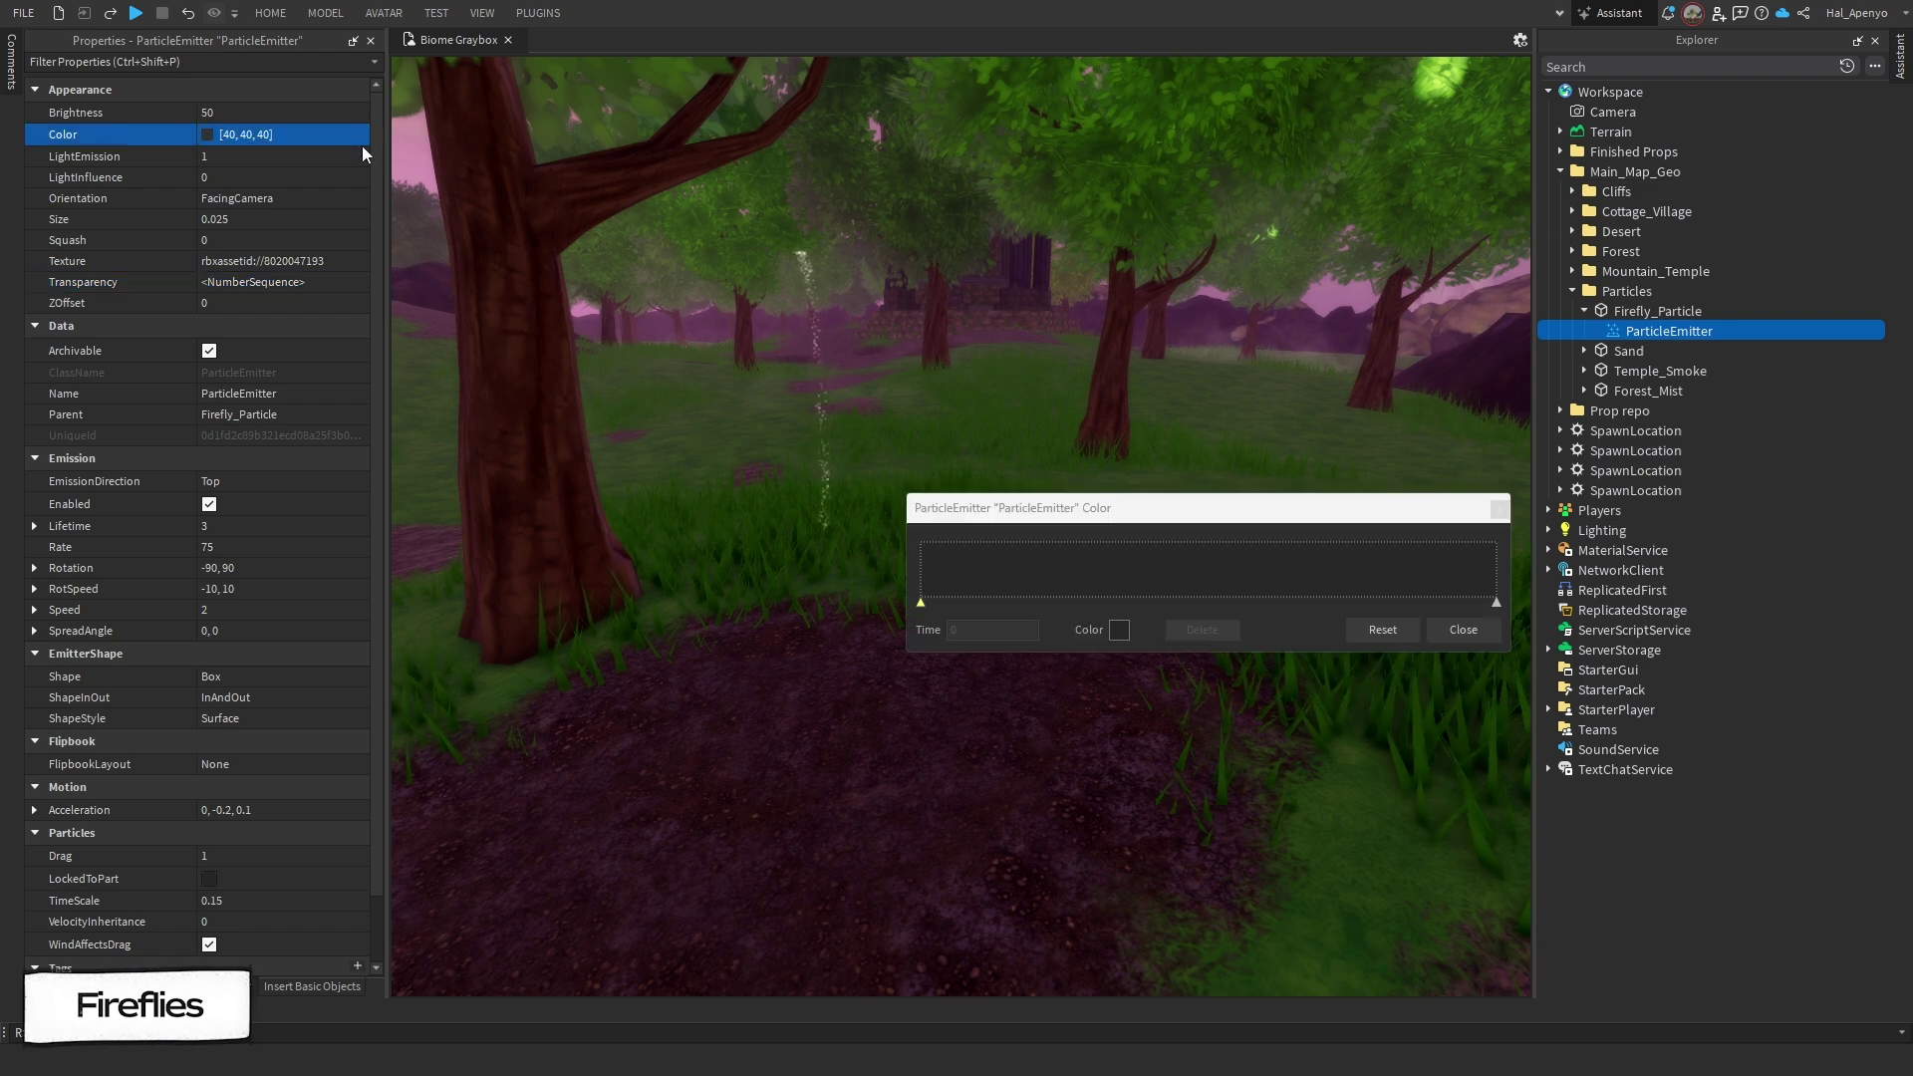
pyautogui.click(920, 603)
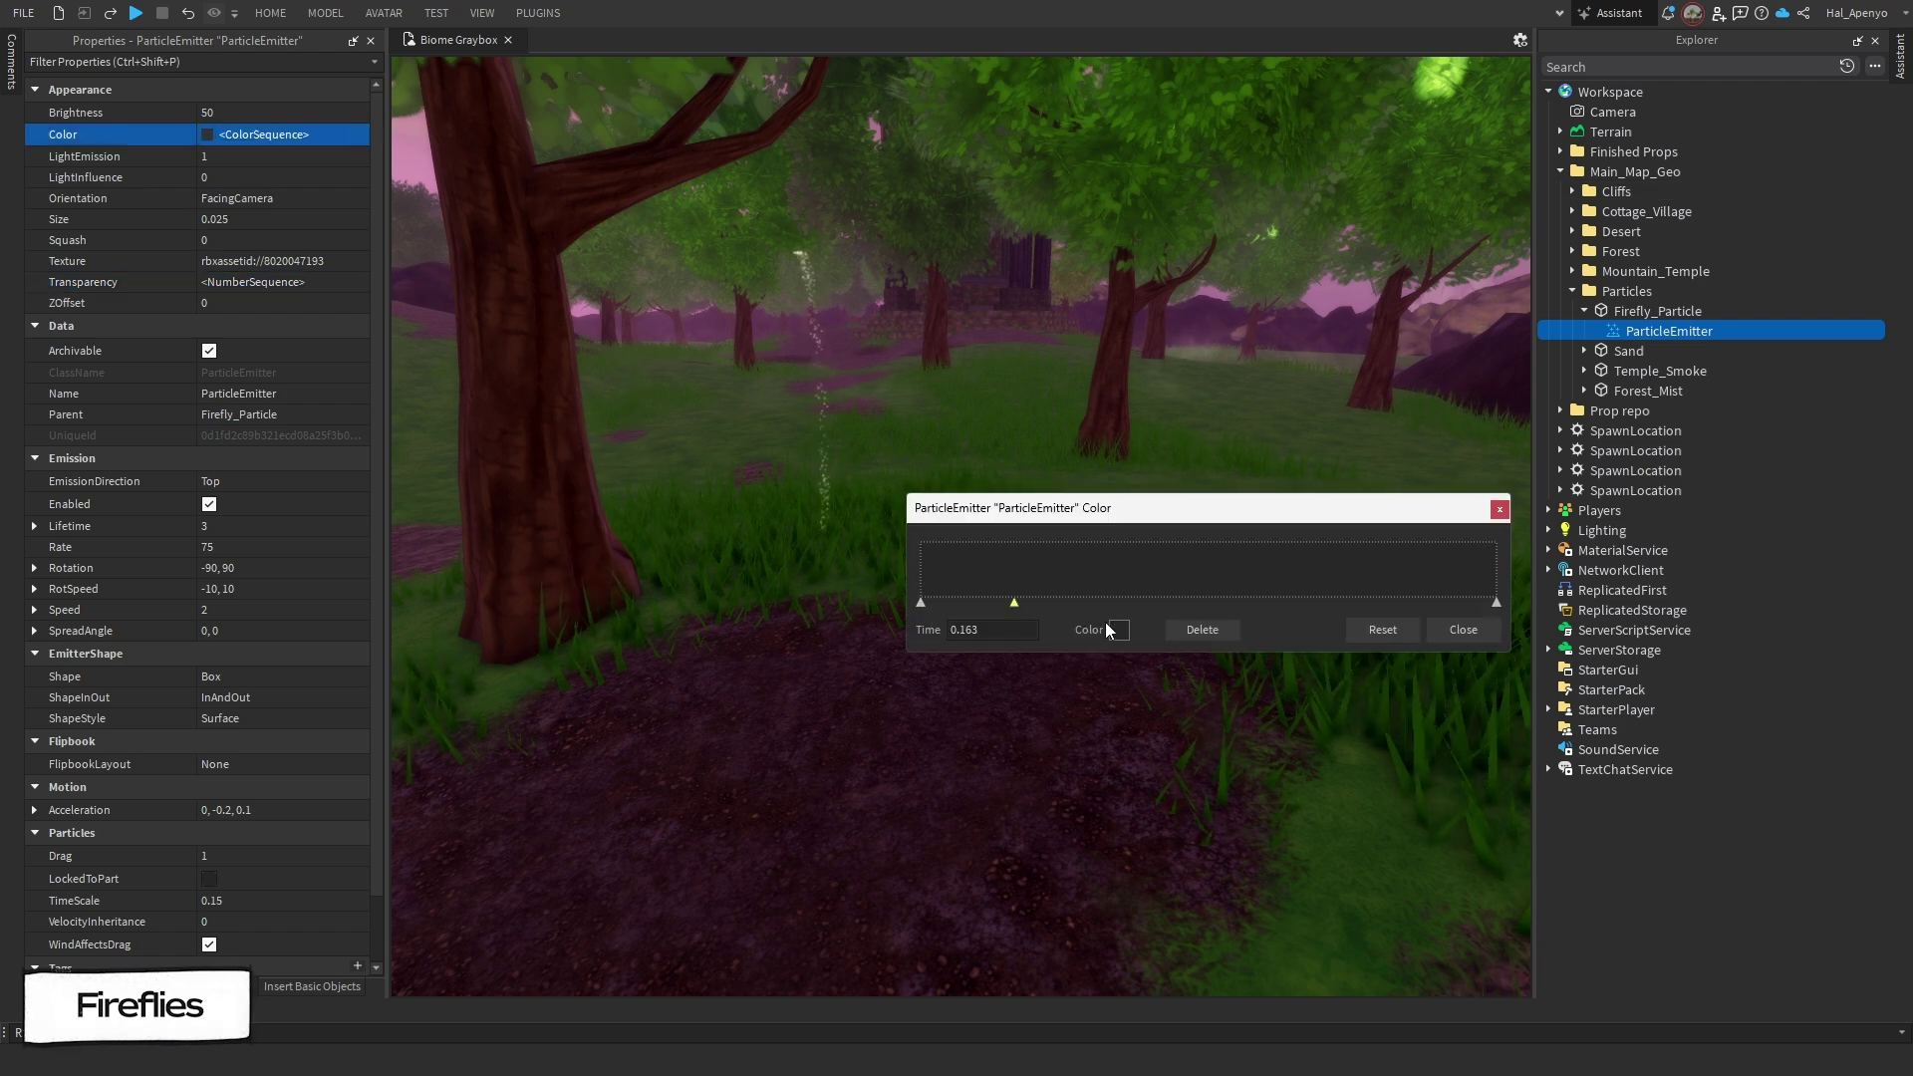
pyautogui.click(1118, 629)
pyautogui.moveTo(1126, 498); pyautogui.dragTo(1127, 418)
pyautogui.click(1187, 362)
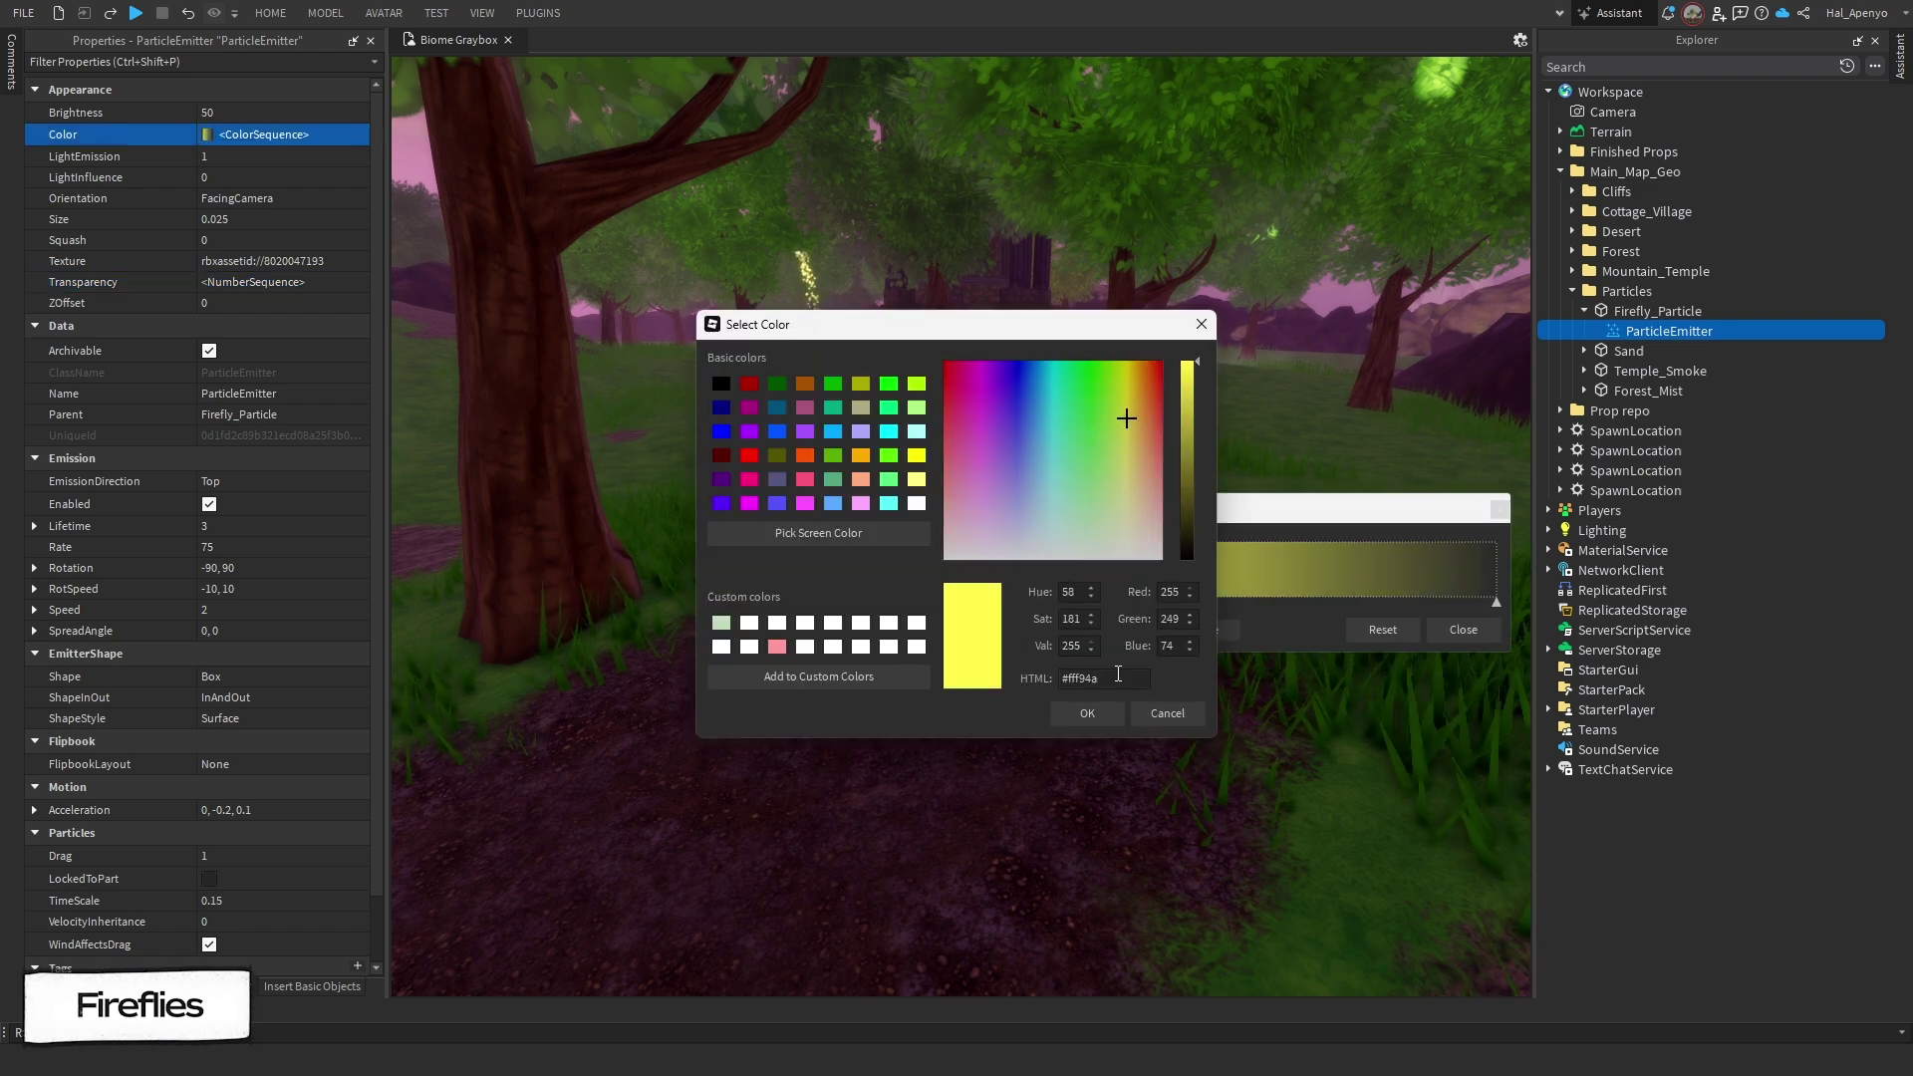
pyautogui.click(1087, 713)
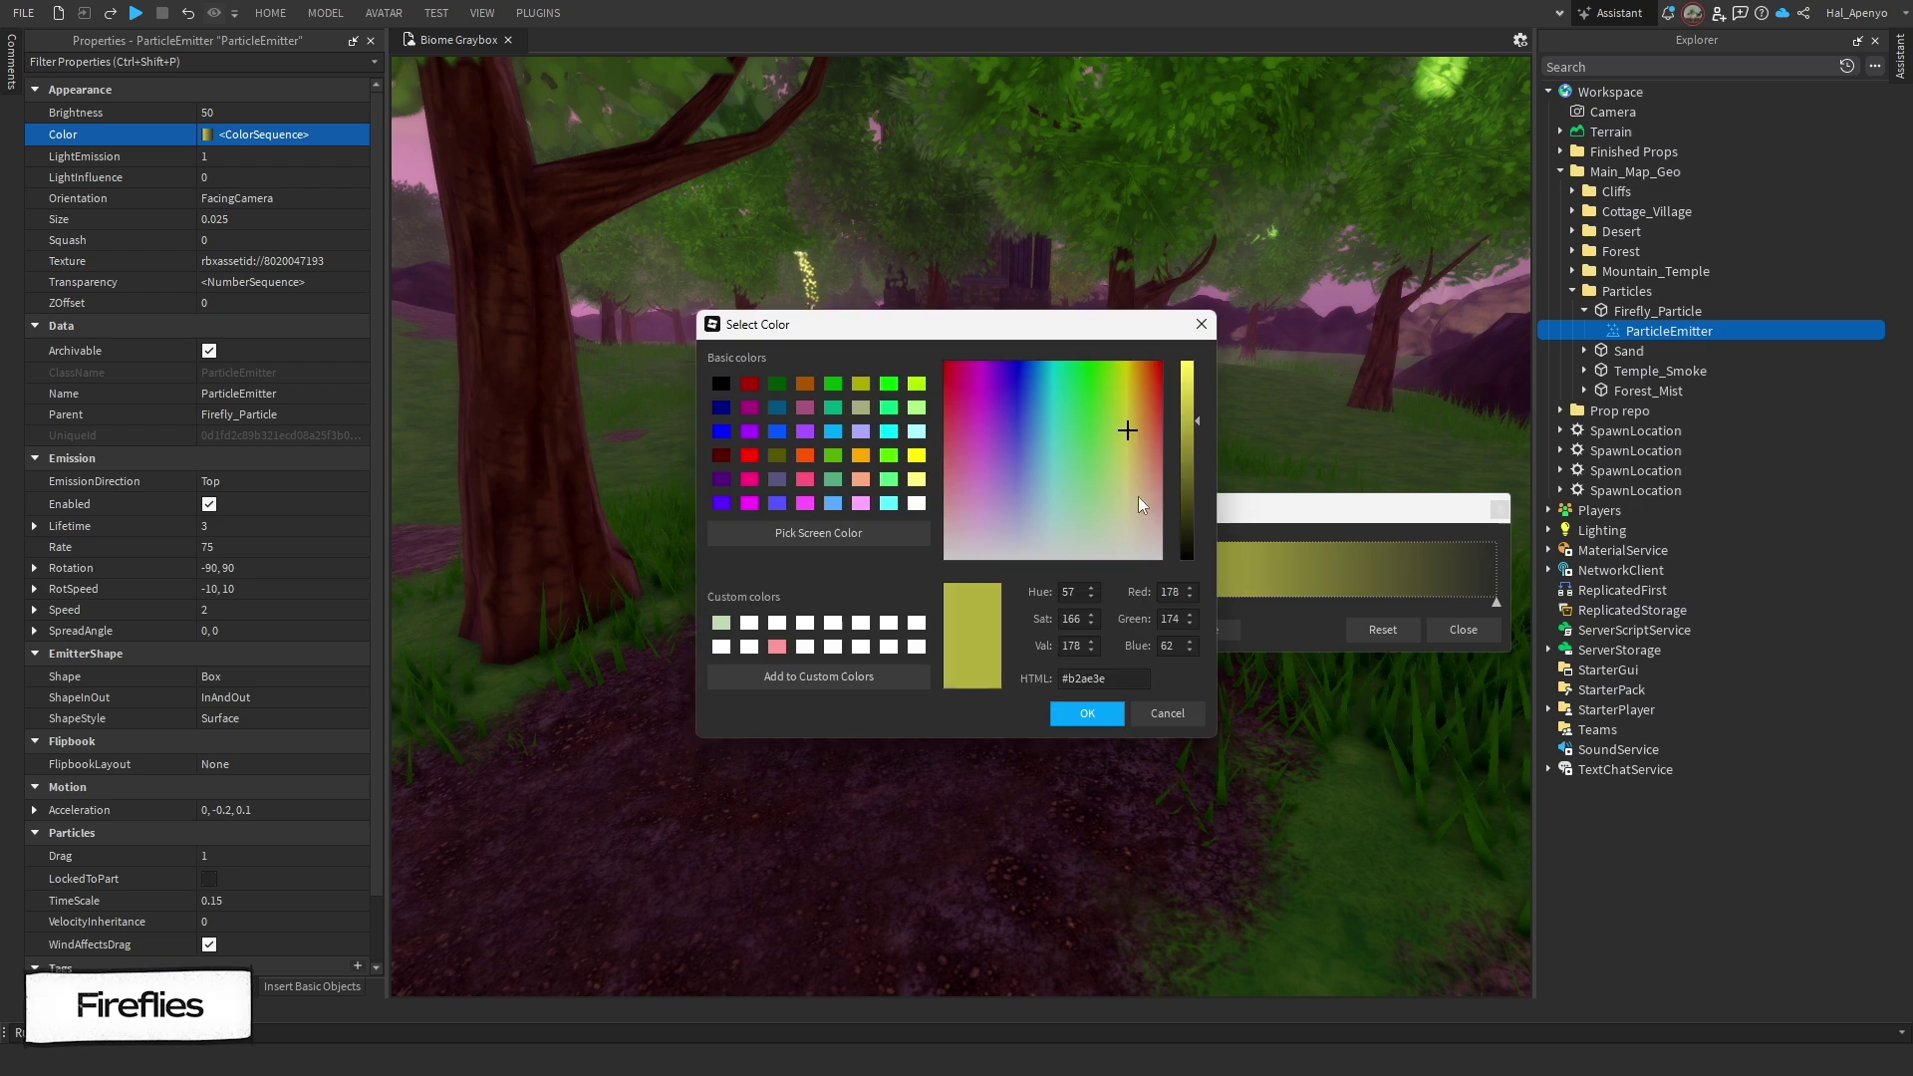
# Step: Add a tan-orange key just past the middle of the firefly color sequence, followed by a black key
pyautogui.click(1138, 496)
pyautogui.click(1151, 468)
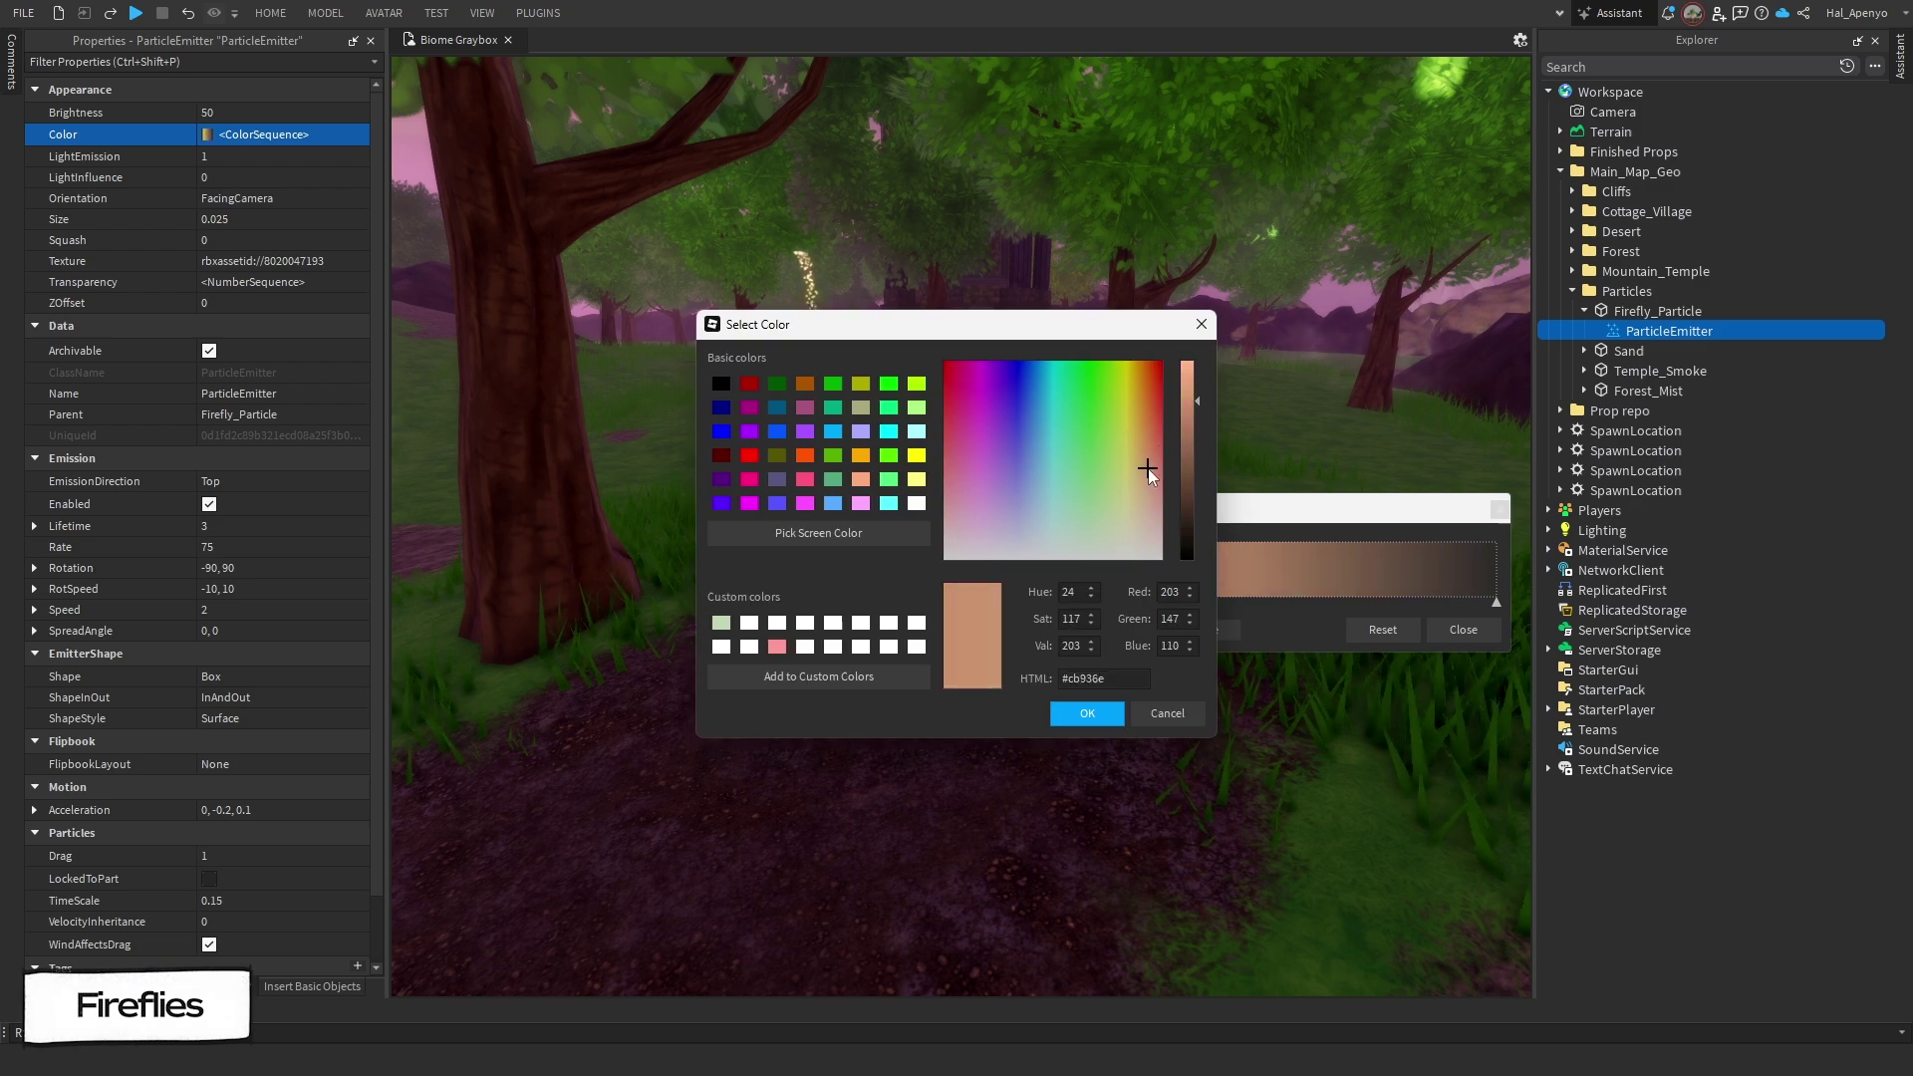
pyautogui.click(1087, 714)
pyautogui.click(1276, 588)
pyautogui.click(1118, 630)
pyautogui.click(1187, 557)
pyautogui.click(1087, 714)
# Step: Add a muted grey-green key at time 0.758 in the firefly color sequence and close the color editor
pyautogui.click(1356, 588)
pyautogui.click(1119, 629)
pyautogui.click(1110, 504)
pyautogui.click(1119, 503)
pyautogui.click(1087, 713)
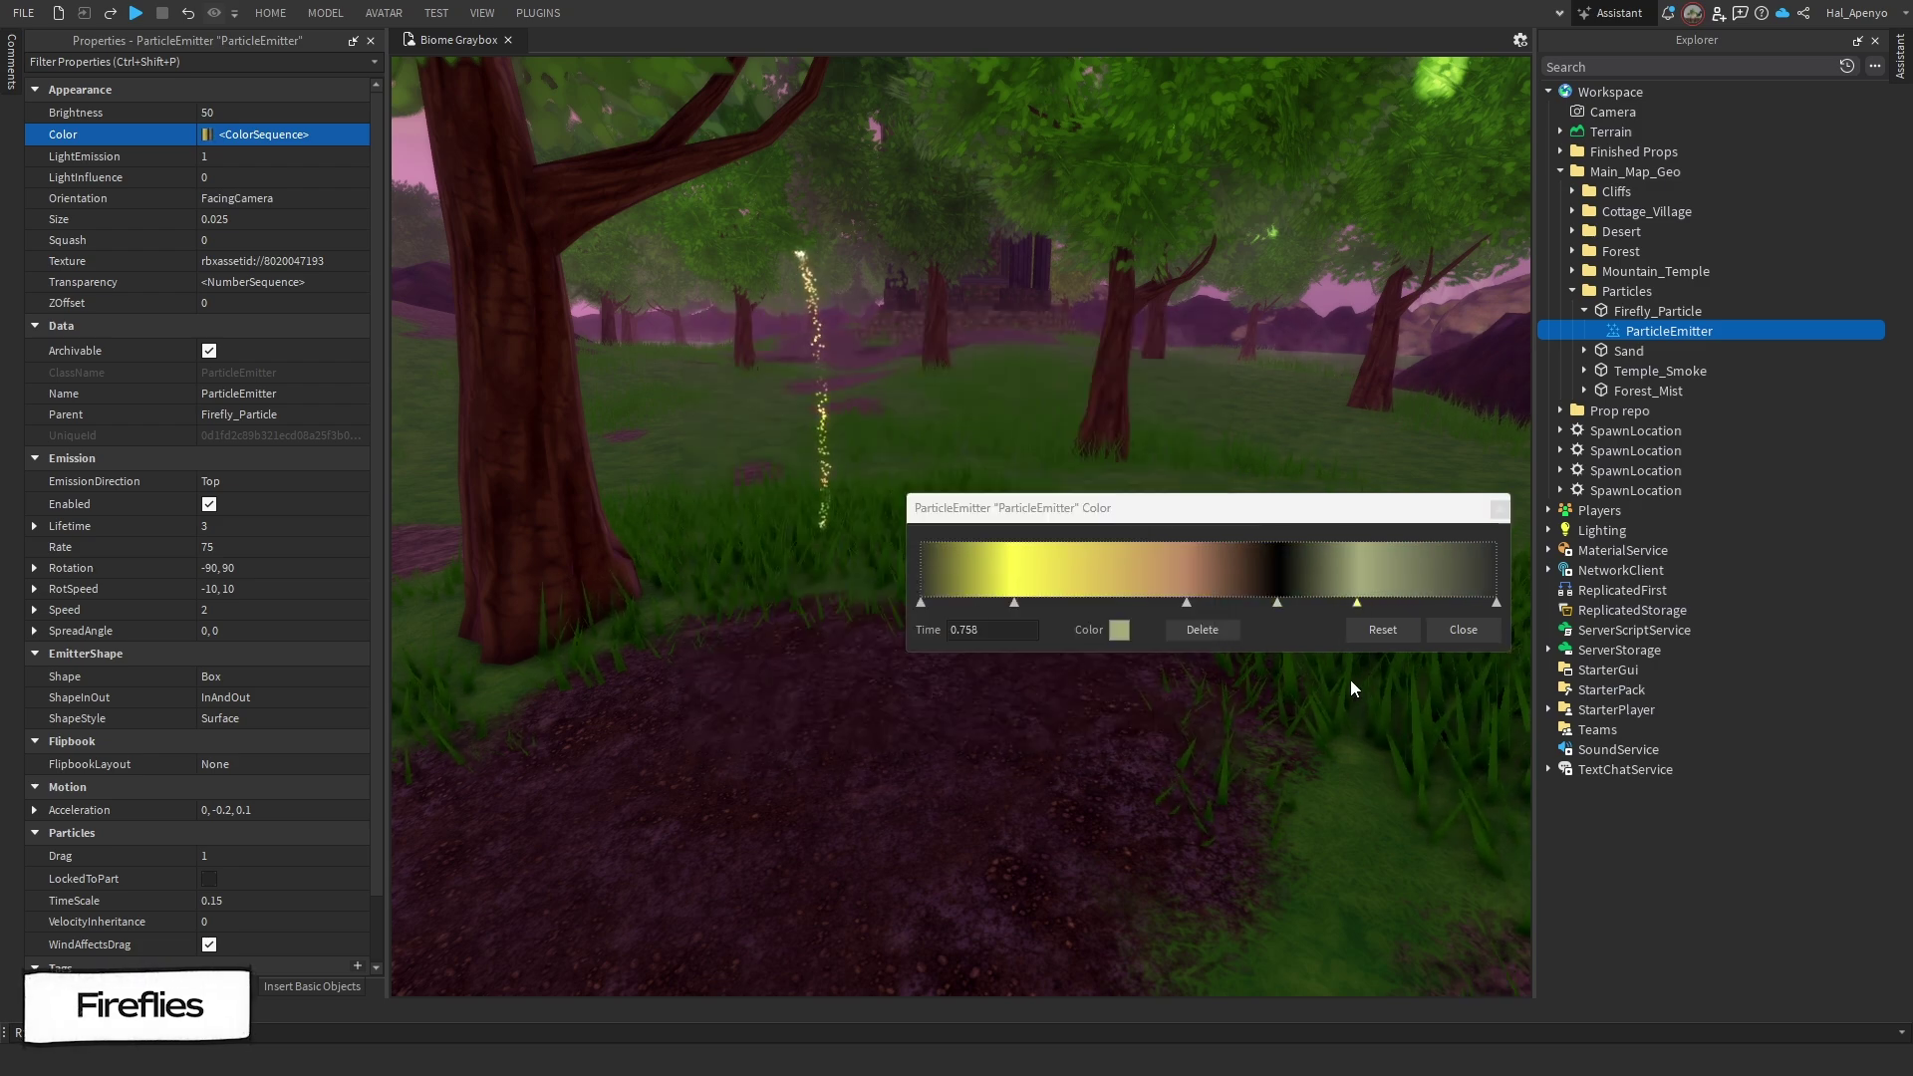
pyautogui.click(1462, 629)
# Step: Set the firefly emitter's Lifetime to 2, 5 and its Rate to 1
pyautogui.click(254, 526)
pyautogui.write('2.5')
pyautogui.press('Return')
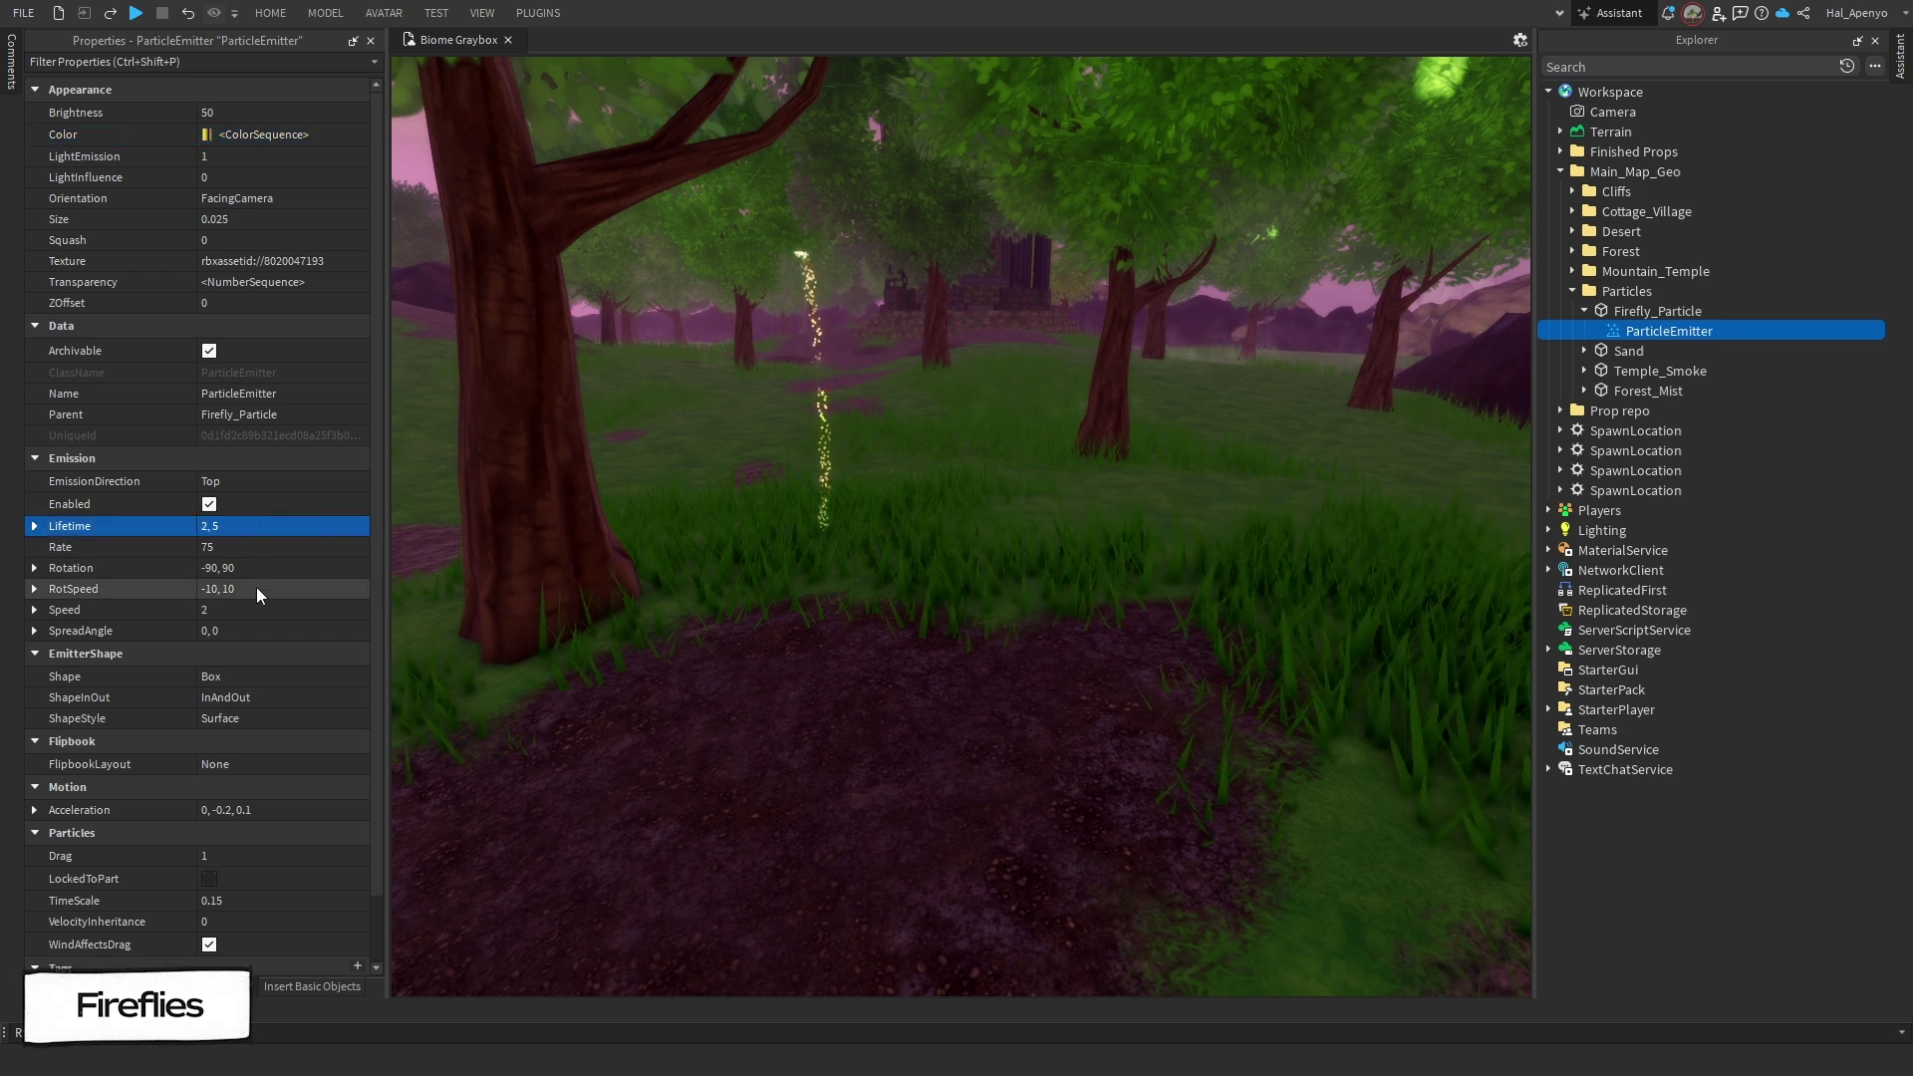
pyautogui.click(213, 487)
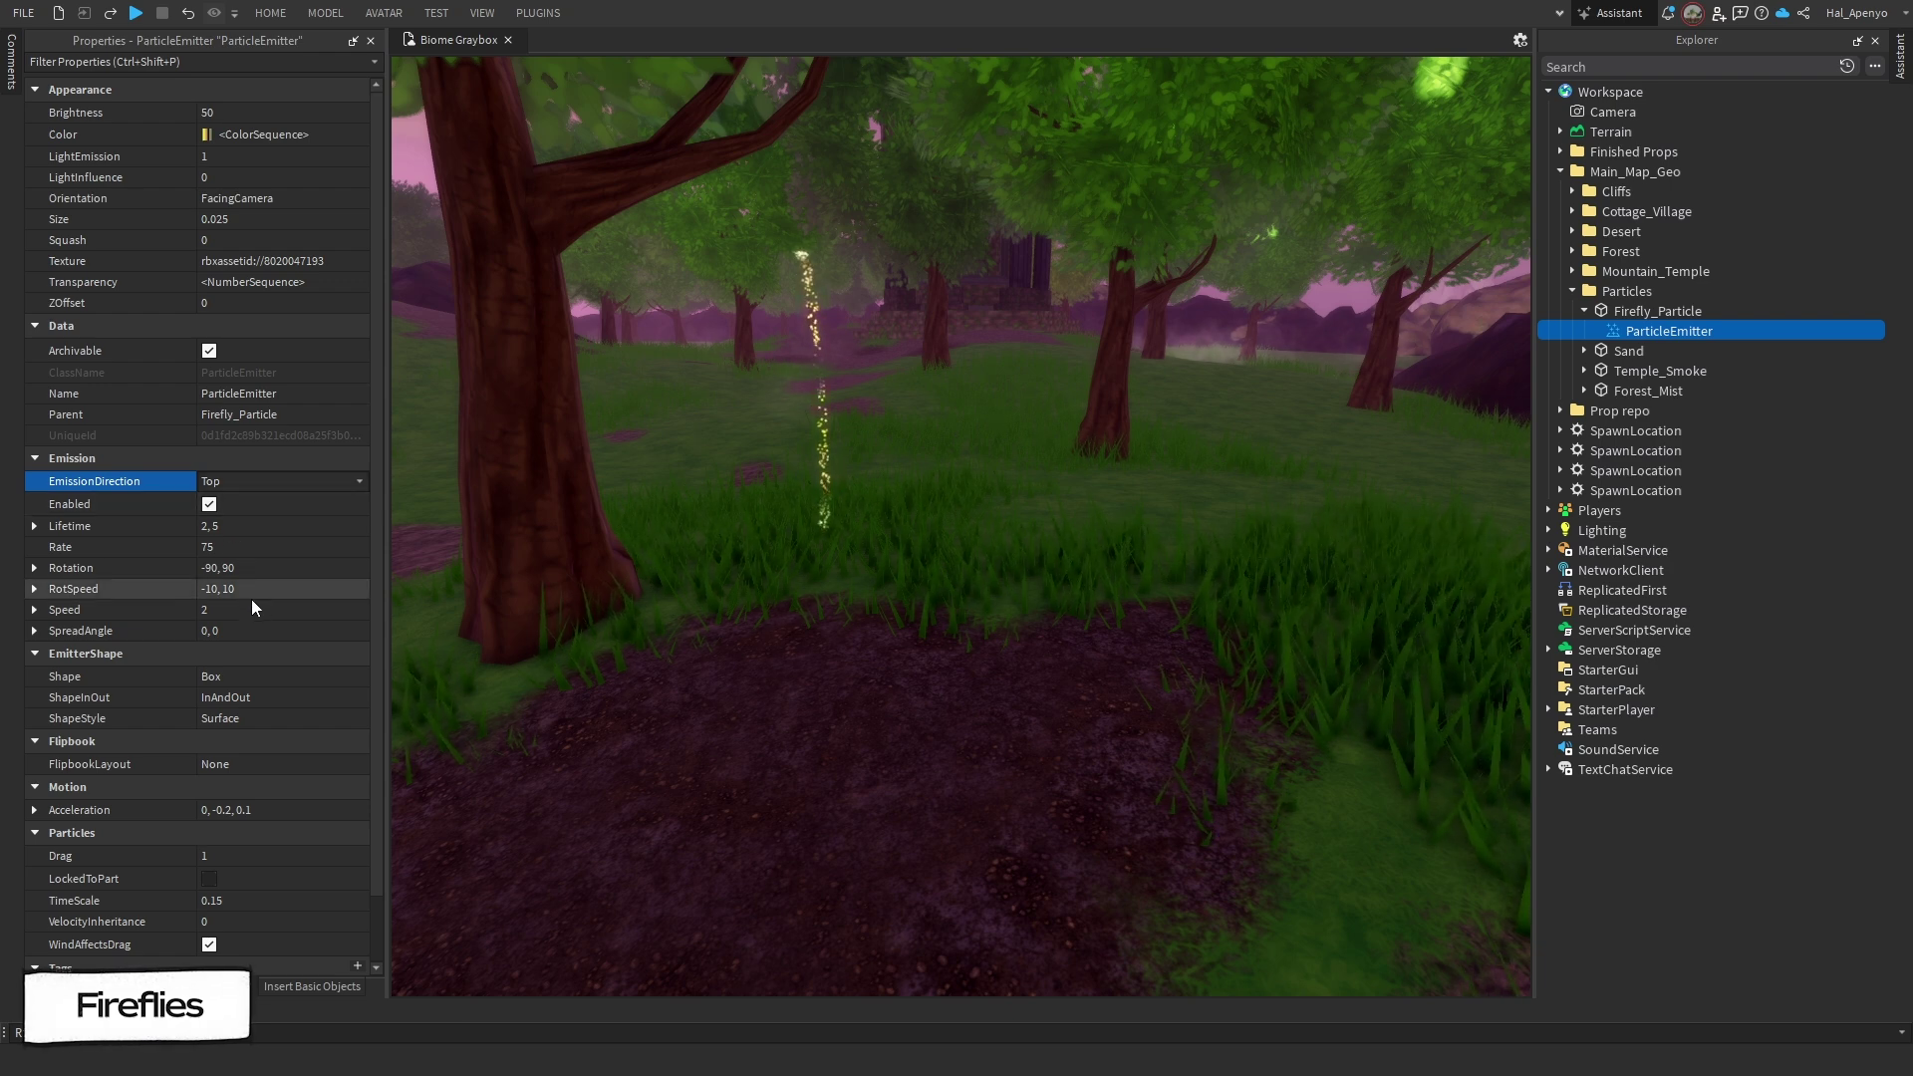
pyautogui.click(223, 528)
pyautogui.click(249, 538)
pyautogui.write('1')
pyautogui.press('Return')
# Step: Set the firefly emitter's RotSpeed and Rotation to 0 and its Speed to 0.5, 2
pyautogui.click(215, 589)
pyautogui.write('0')
pyautogui.click(230, 567)
pyautogui.write('0')
pyautogui.press('Return')
pyautogui.click(235, 610)
pyautogui.write('0.5,')
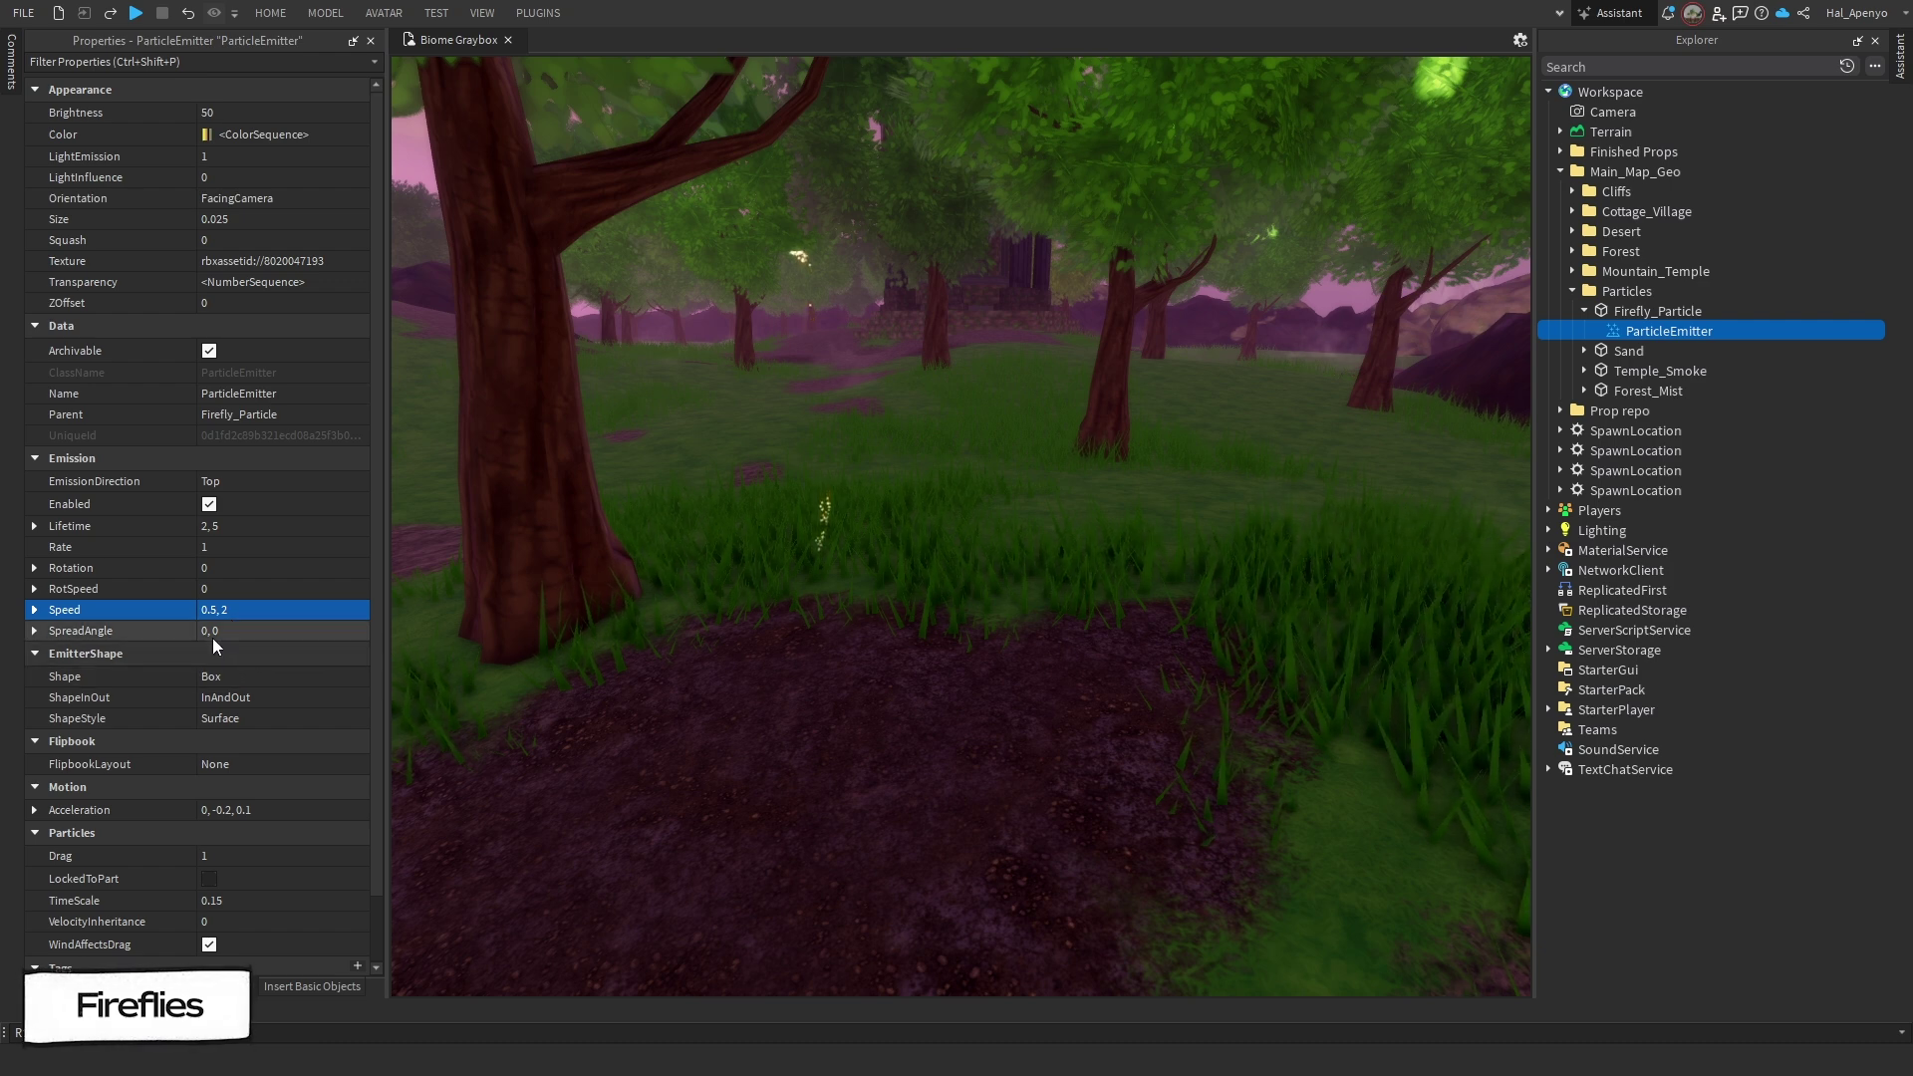
# Step: Set the firefly emitter's SpreadAngle to 360, -360 and its Acceleration to 0, 0, 0
pyautogui.click(209, 632)
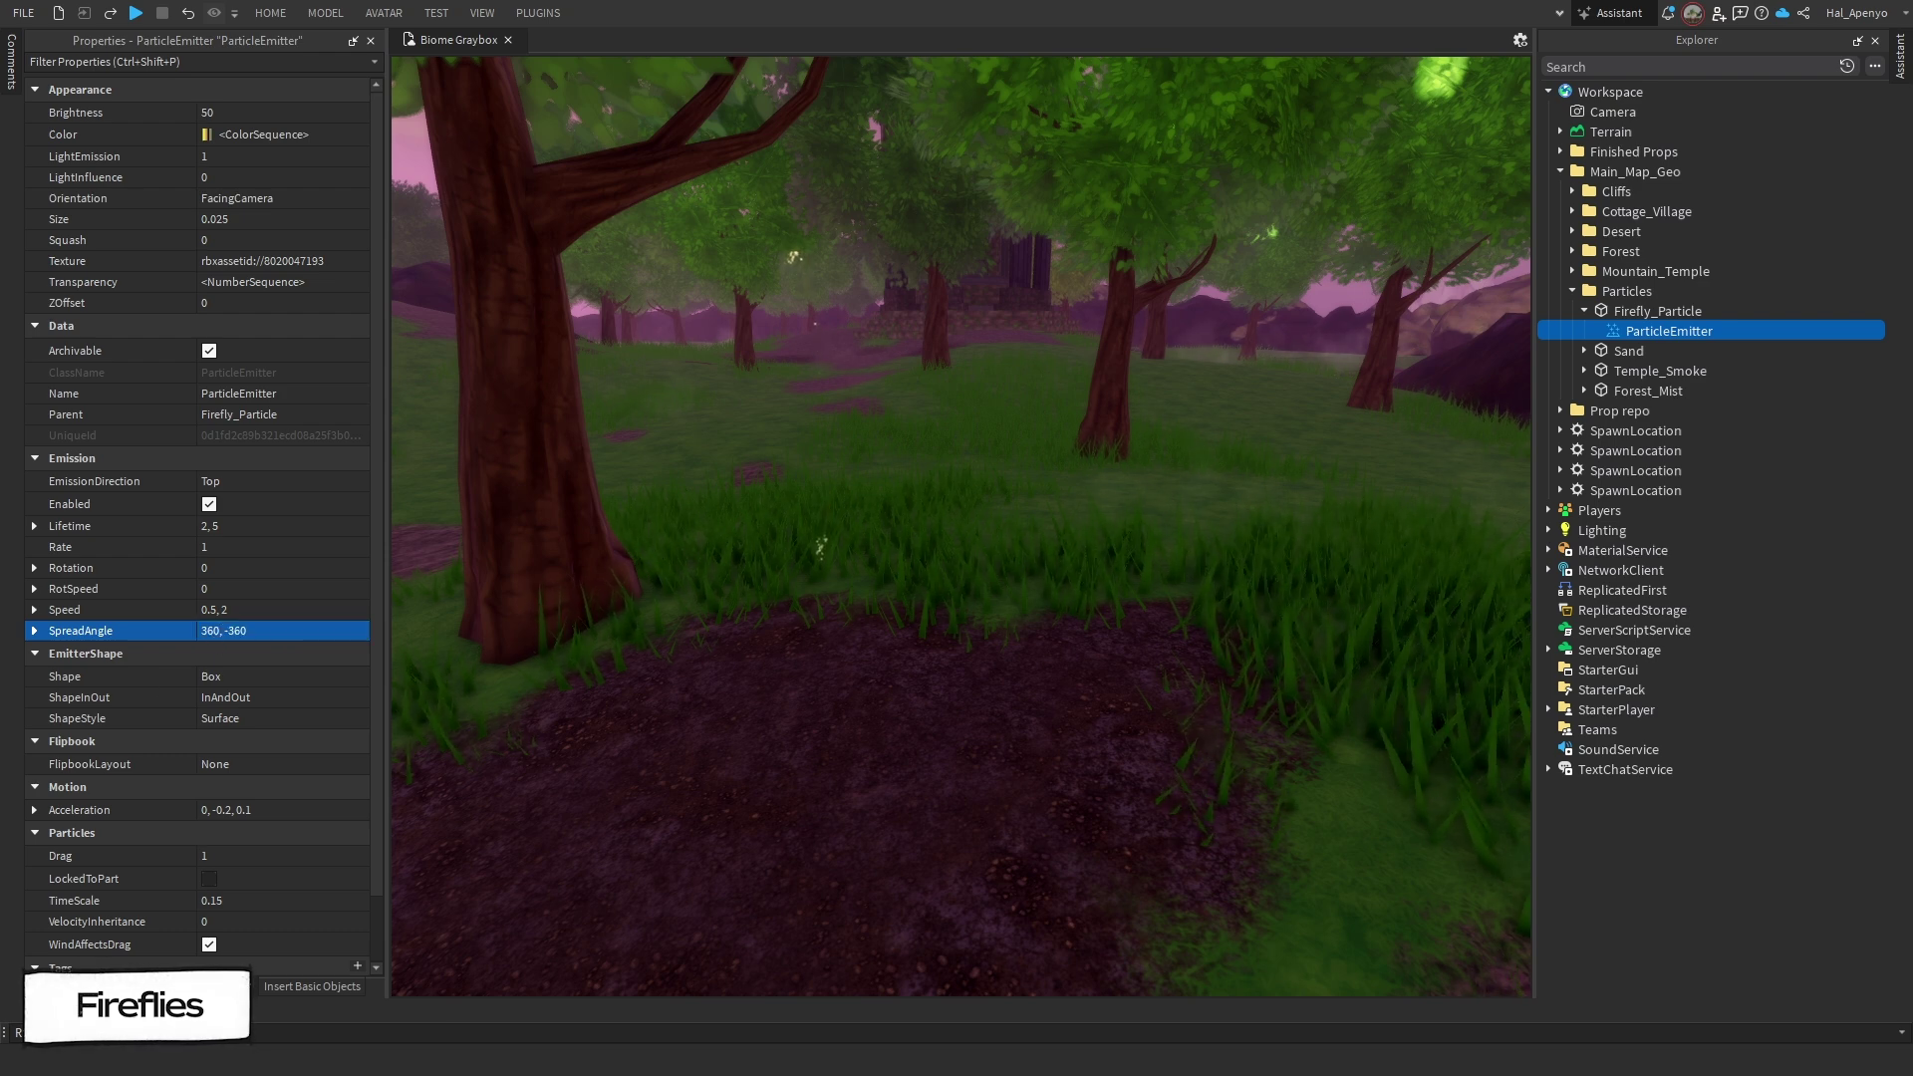
pyautogui.click(233, 809)
pyautogui.write('0')
pyautogui.scroll(-1, 230, 805)
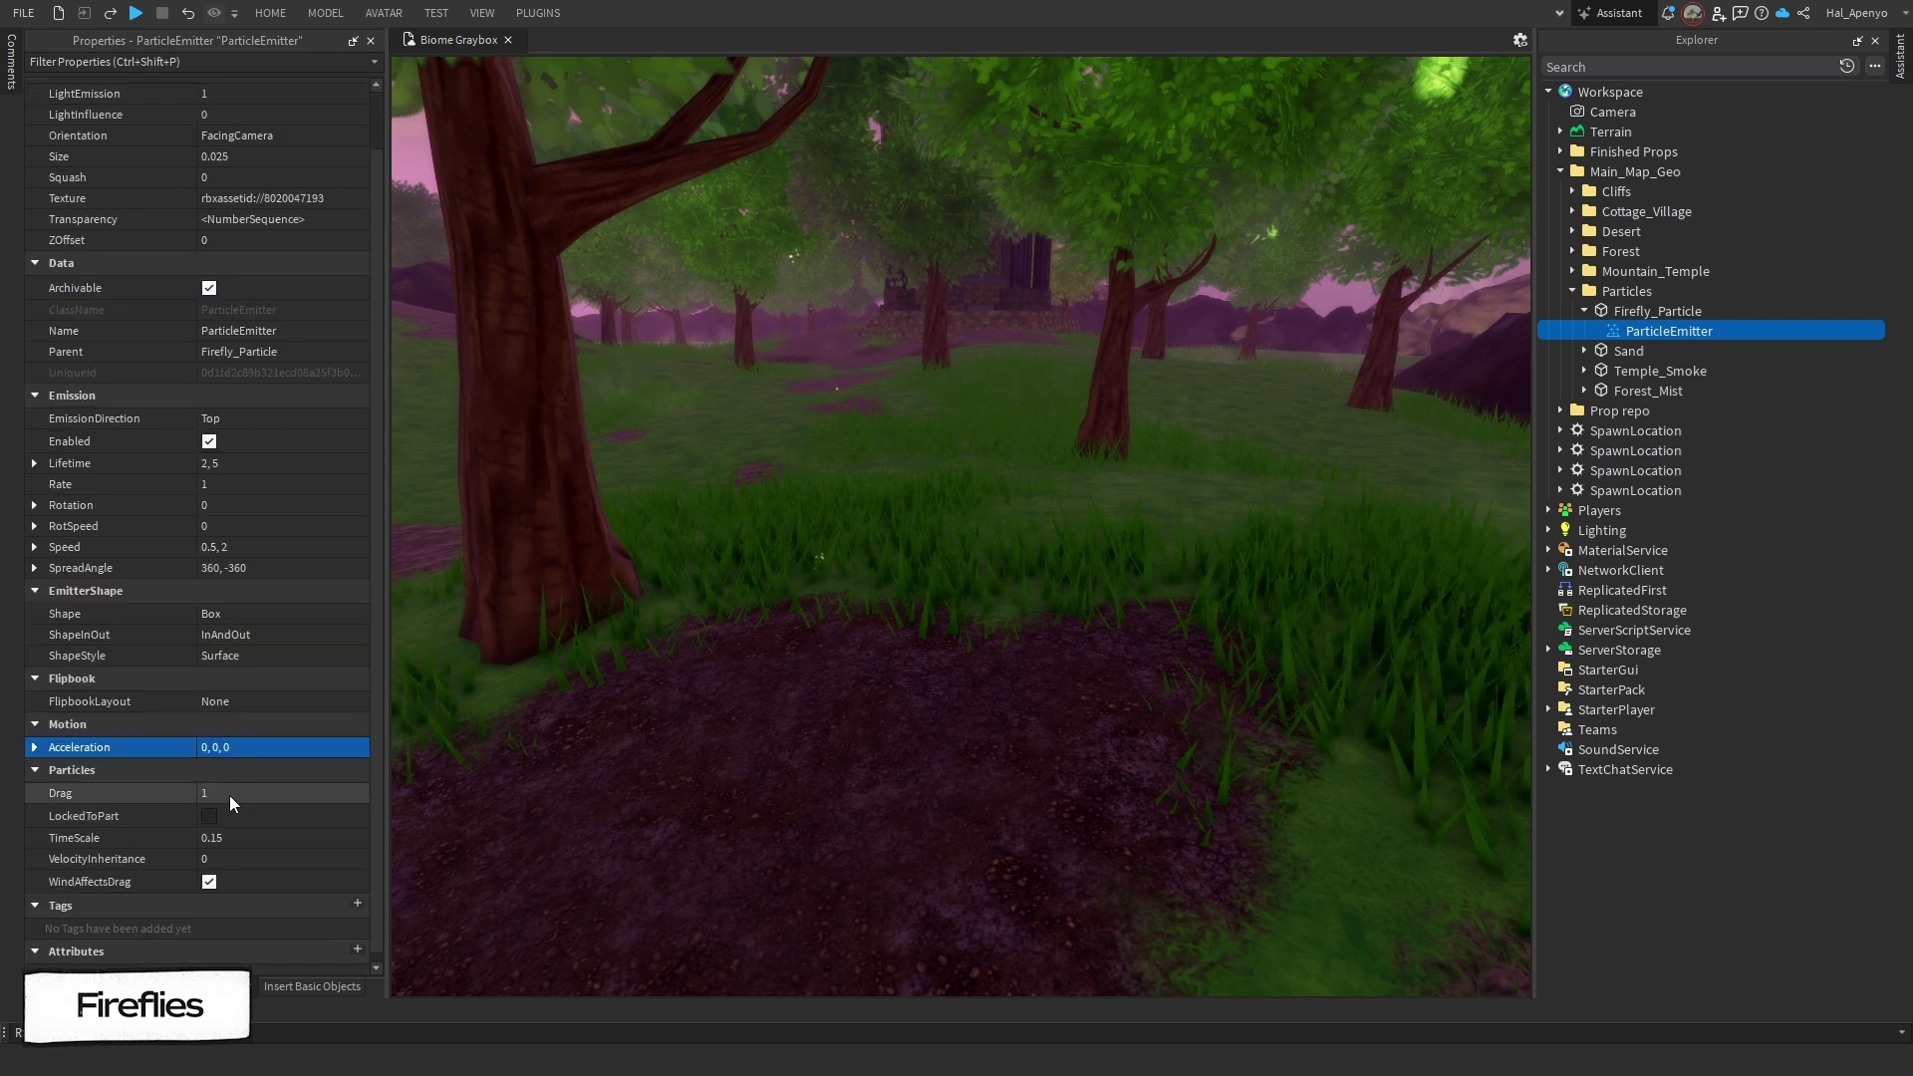
# Step: Set the firefly emitter's Drag to 0.2 and TimeScale to 1, and turn off WindAffectsDrag
pyautogui.click(230, 793)
pyautogui.write('0.2')
pyautogui.click(230, 838)
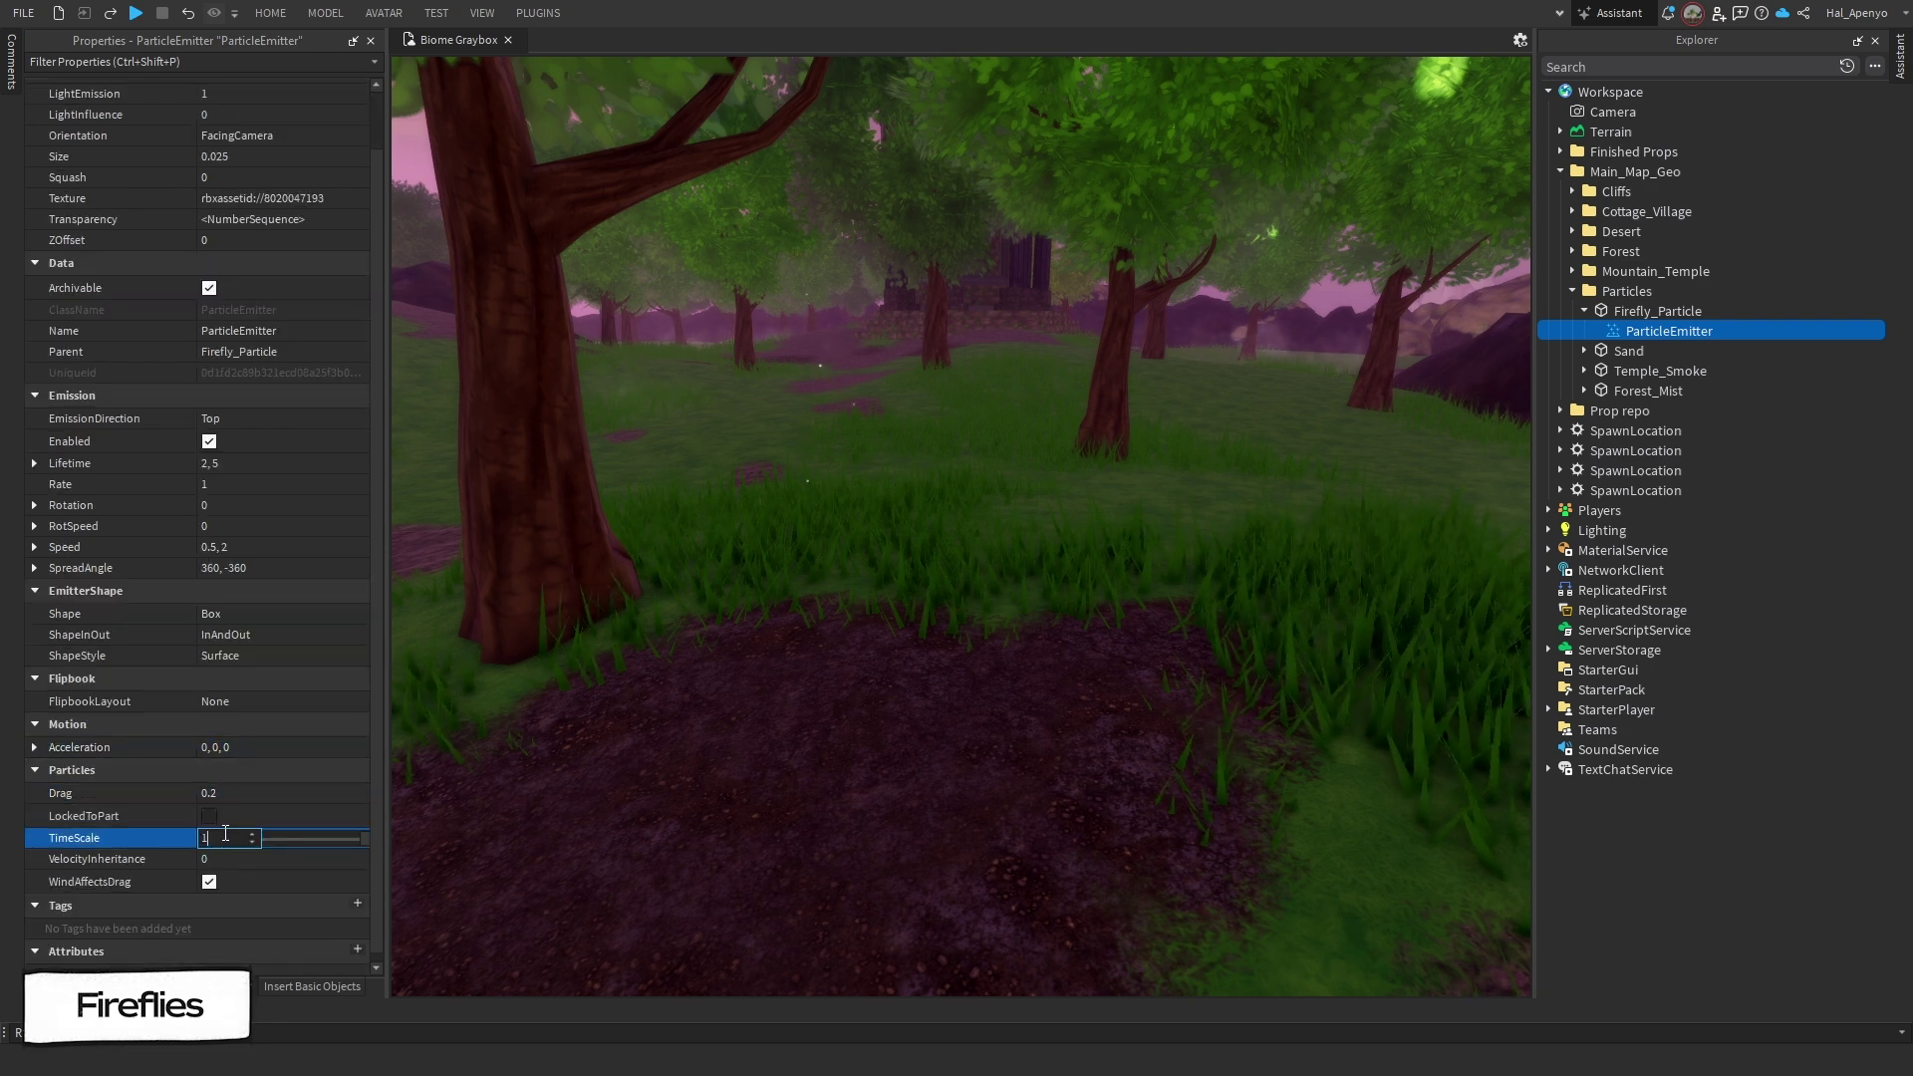
pyautogui.write('1')
pyautogui.click(209, 882)
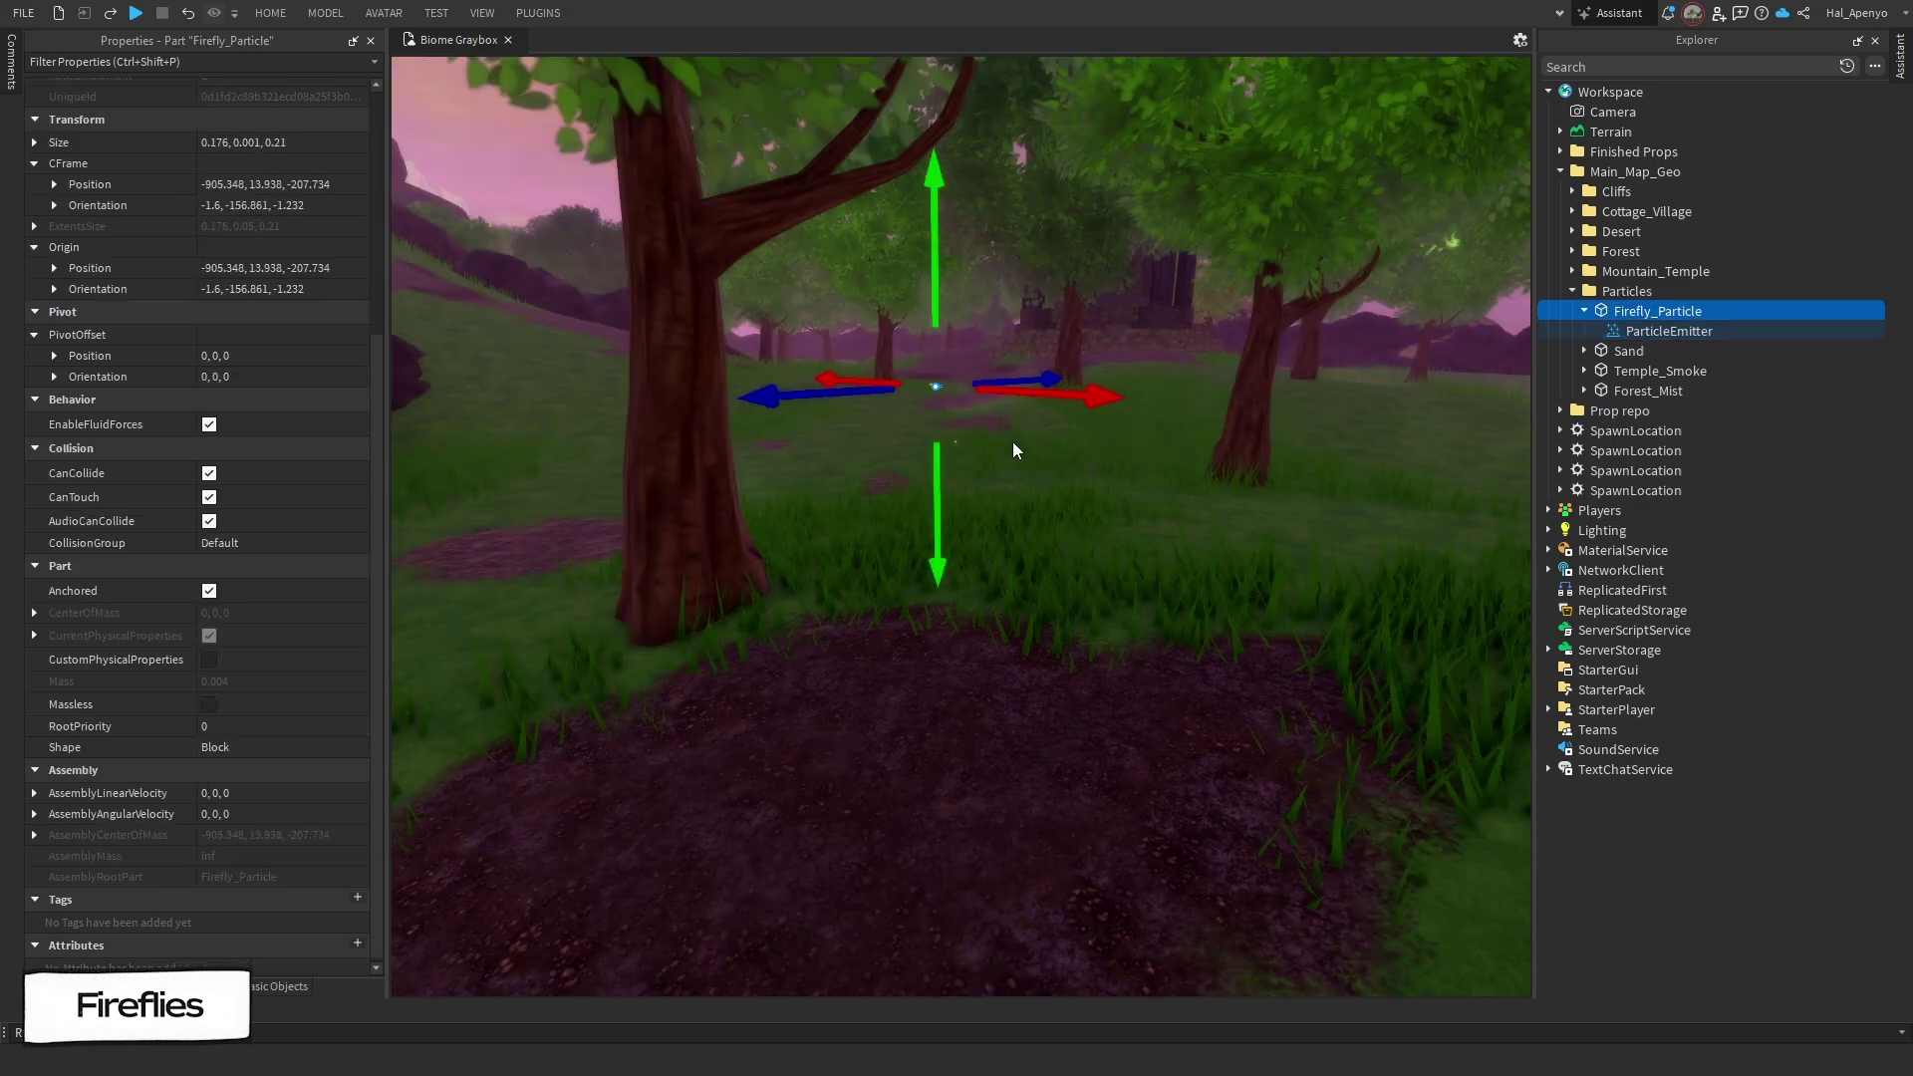
# Step: Duplicate the Firefly_Particle part several times and spread the copies through the forest
pyautogui.hotkey('ctrl', 'd')
pyautogui.moveTo(1012, 440); pyautogui.dragTo(701, 568)
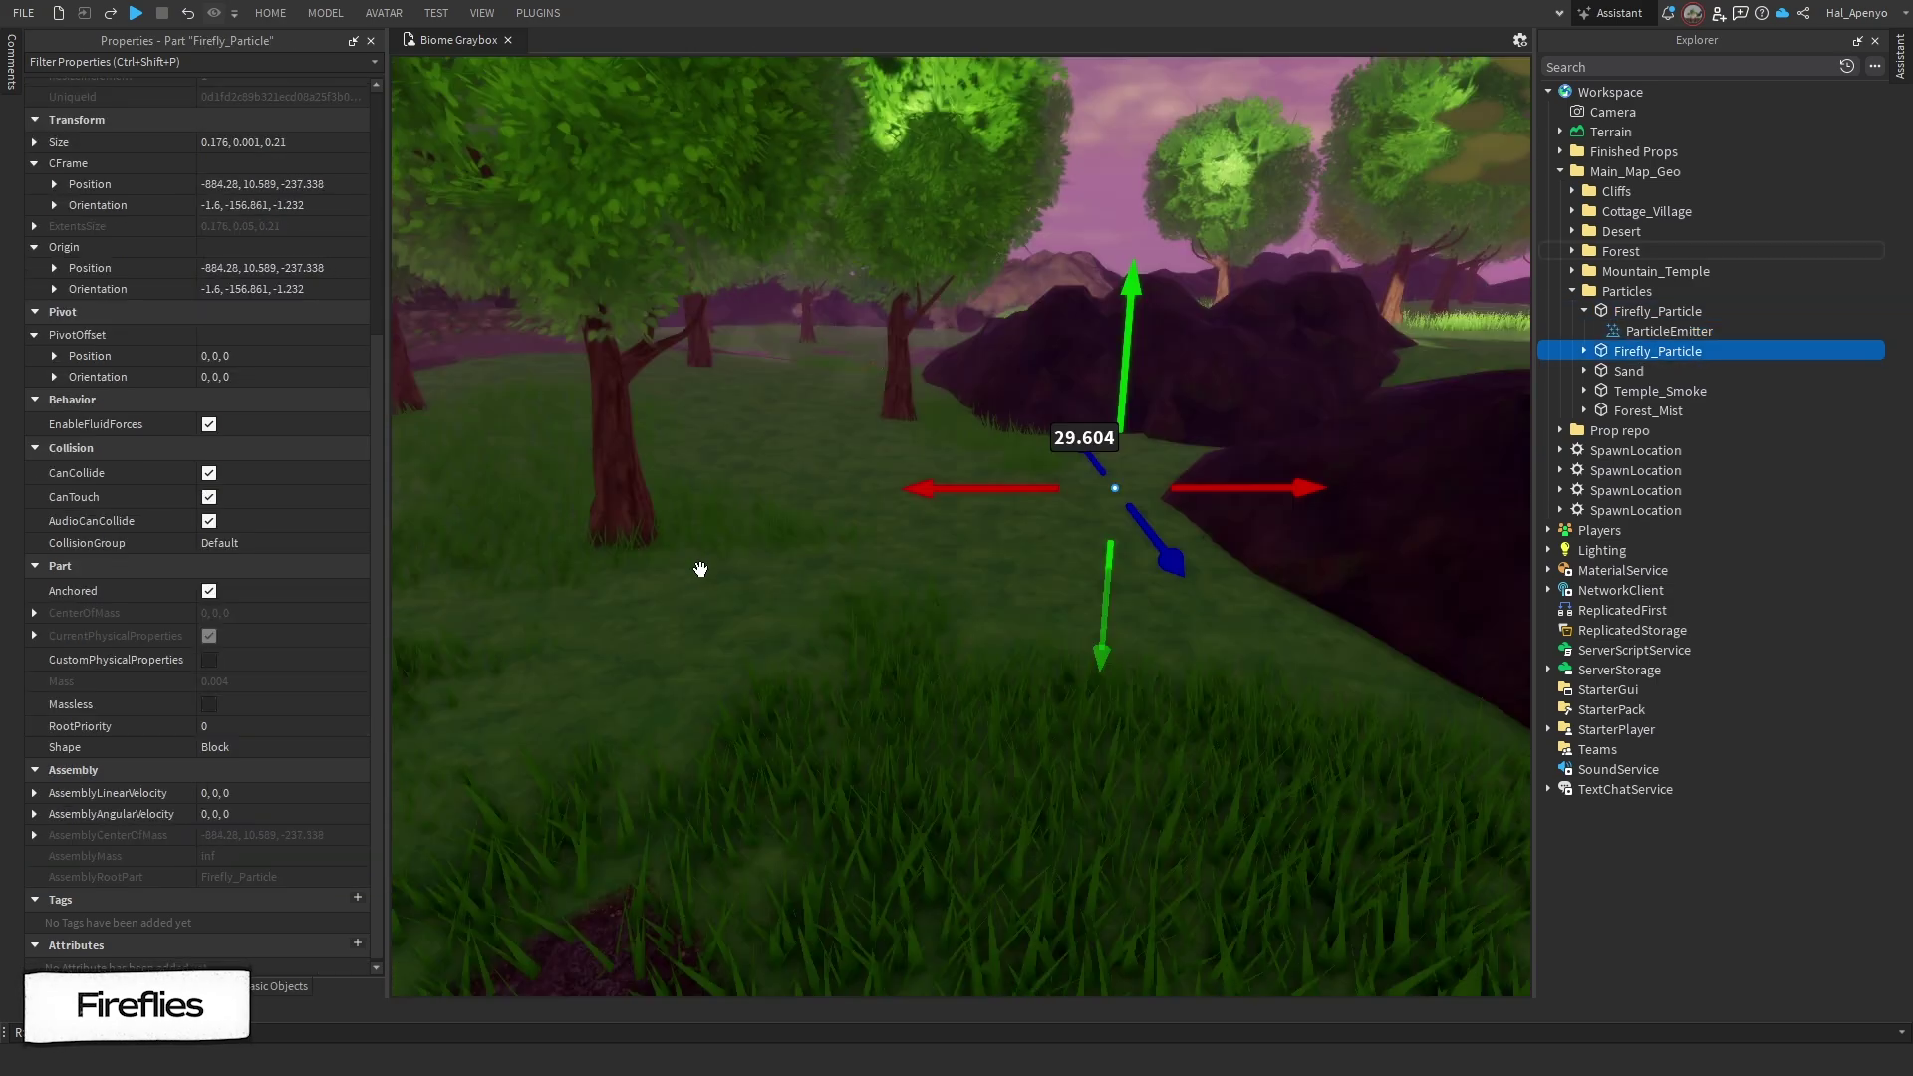
pyautogui.hotkey('ctrl', 'd')
pyautogui.hotkey('ctrl', 'd')
pyautogui.moveTo(854, 286); pyautogui.dragTo(854, 205)
pyautogui.hotkey('ctrl', 'd')
pyautogui.hotkey('ctrl', 'd')
pyautogui.moveTo(683, 312); pyautogui.dragTo(926, 341)
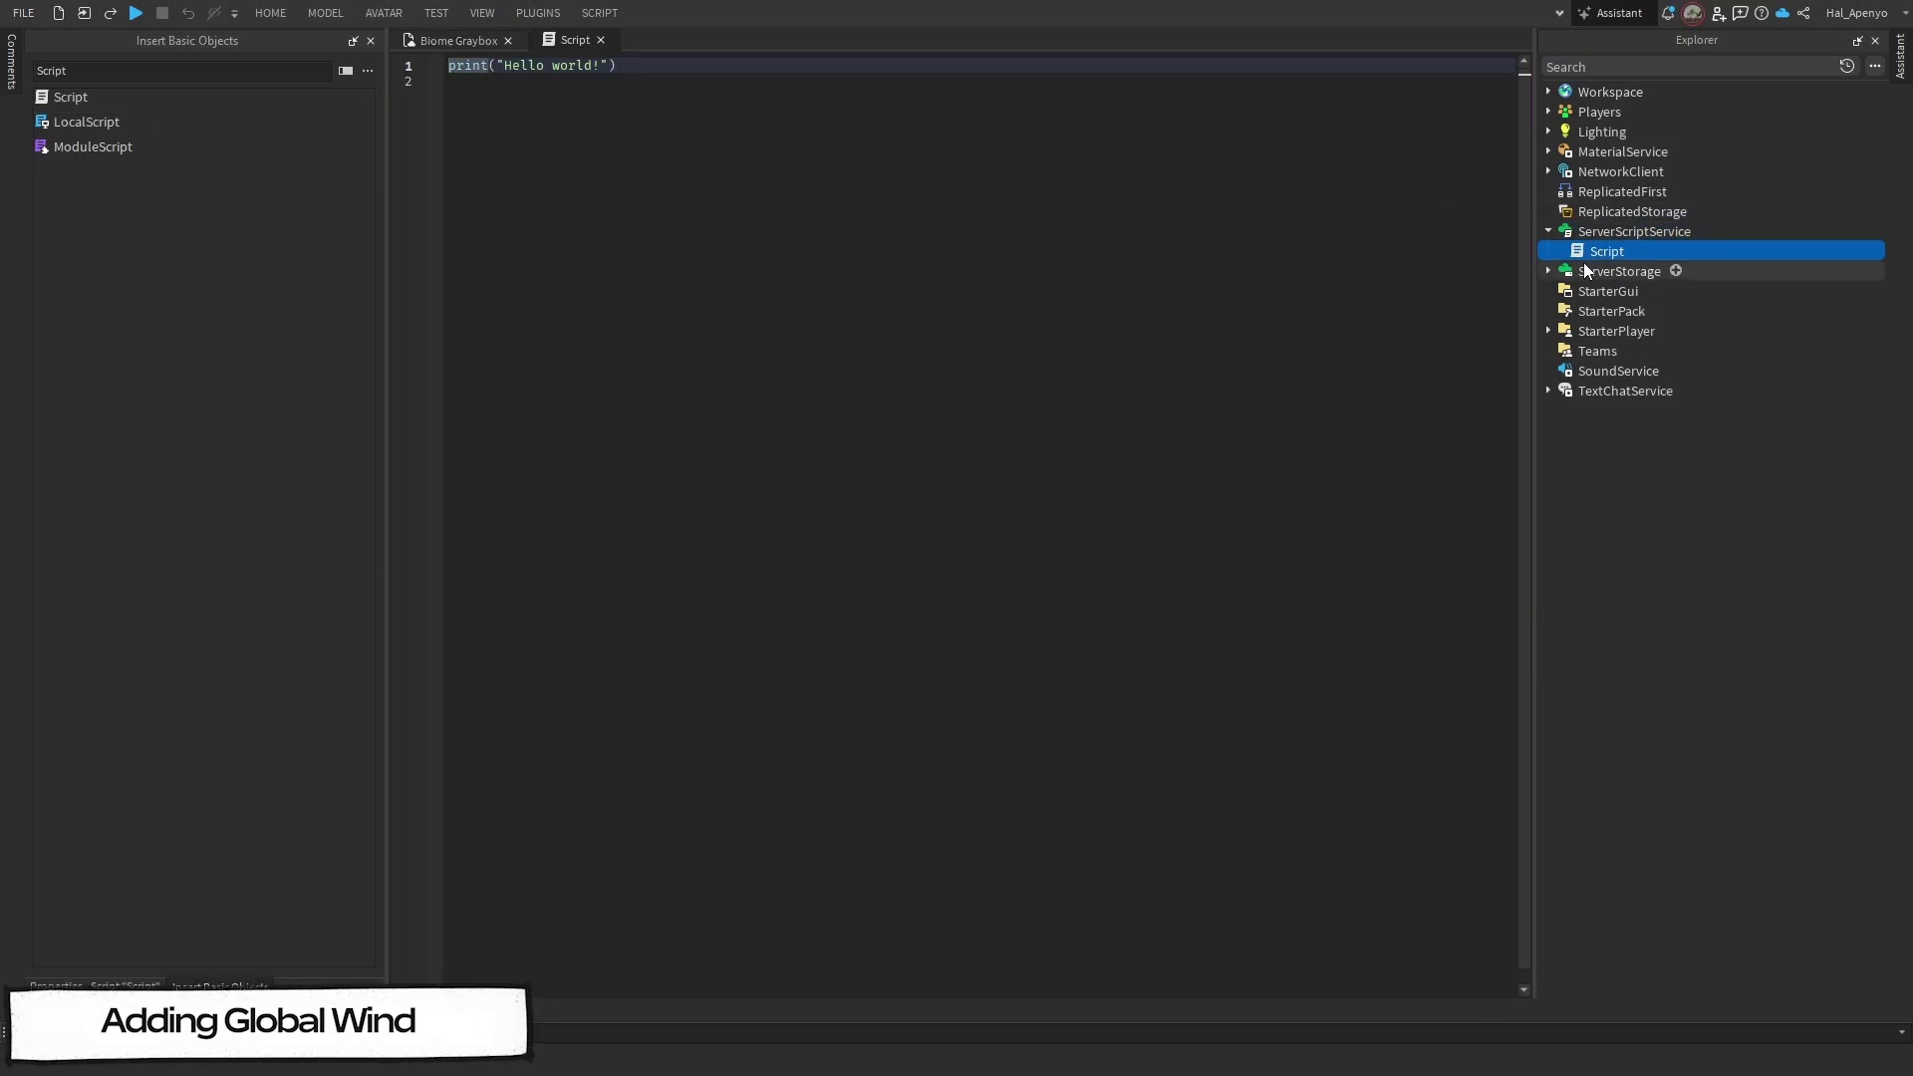
# Step: Rename the new script in ServerScriptService to GlobalWind
pyautogui.press('F2')
pyautogui.write('GlobalWind')
pyautogui.press('Return')
# Step: Replace the default GlobalWind code with the wind gust script using base wind 5, 0, 2 and gust 25, 0, 10, then close it
pyautogui.click(701, 221)
pyautogui.hotkey('ctrl', 'a')
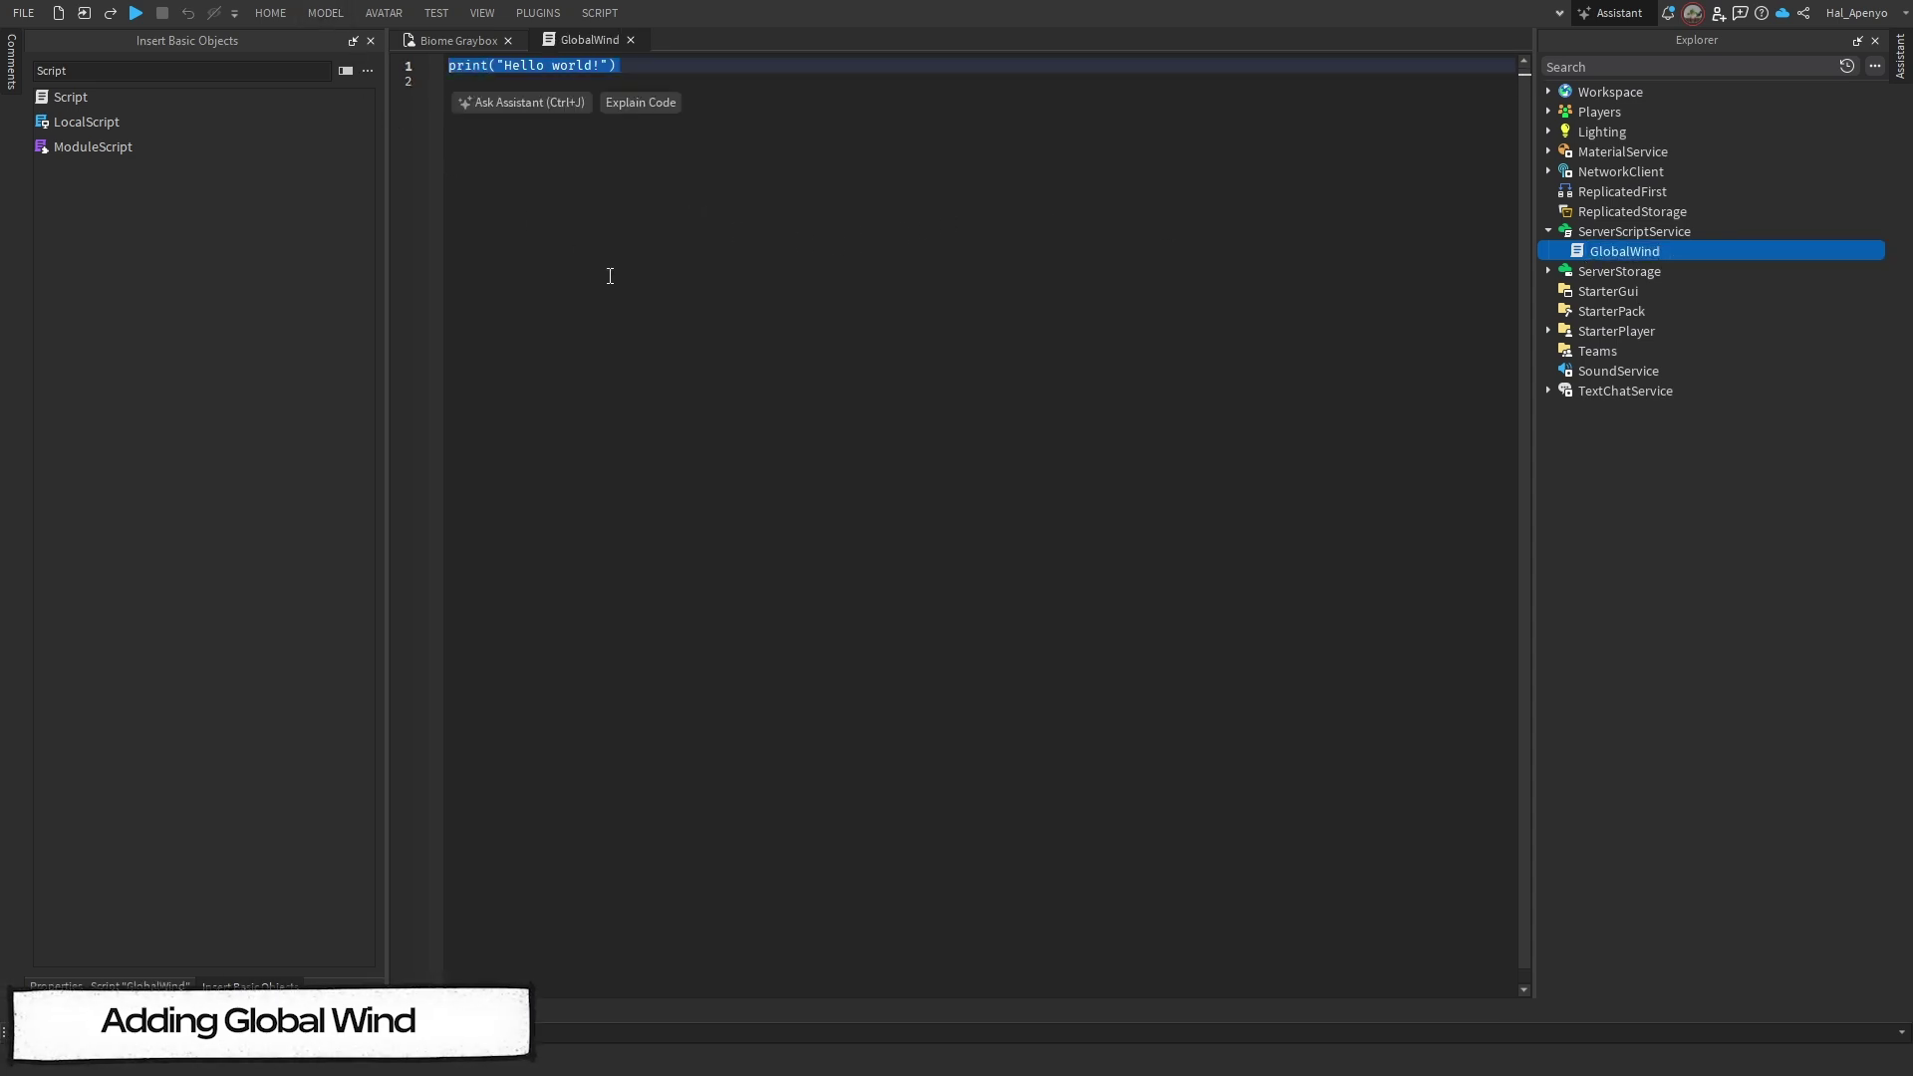
pyautogui.write('local gustCycleDelay = 5  -- Max duration between gust cycles in seconds local gustCycleDuration = 3.5  -- Duration of each gust cycle in seconds  -- During each gust cycle, a portion of "gust" will be added to "baseWind" in a ramped fashion local baseWind = Vector3.new(5, 0, 2)  -- Base wind speed and direction local gust = Vector3.new(25, 0, 10)  -- Gust speed and direction local gustIntervals = 100  -- Number of iterations used to calculate each gust interval local dg = gustCycleDuration / gustIntervals local dgf = dg / gustCycleDuration  -- Set global wind to base wind initially workspace.GlobalWind = baseWind  -- Wait delay amount before starting gusts task.wait(gustCycleDelay)  while true do \tfor i = 1, gustIntervals do \t\tlocal f = math.sin(math.pi * dgf * i)  -- Use sin() function to ramp gust \t\tworkspace.GlobalWind = baseWind + f * gust  -- Set global wind to base wind + gust \t\ttask.wait(dg) \tend \tworkspace.GlobalWind = baseWind  -- Reset global wind to base wind at end of gust cycle \ttask.wait(math.random() * gustCycleDelay)  -- Wait a random fraction of delay before next gust cycle end')
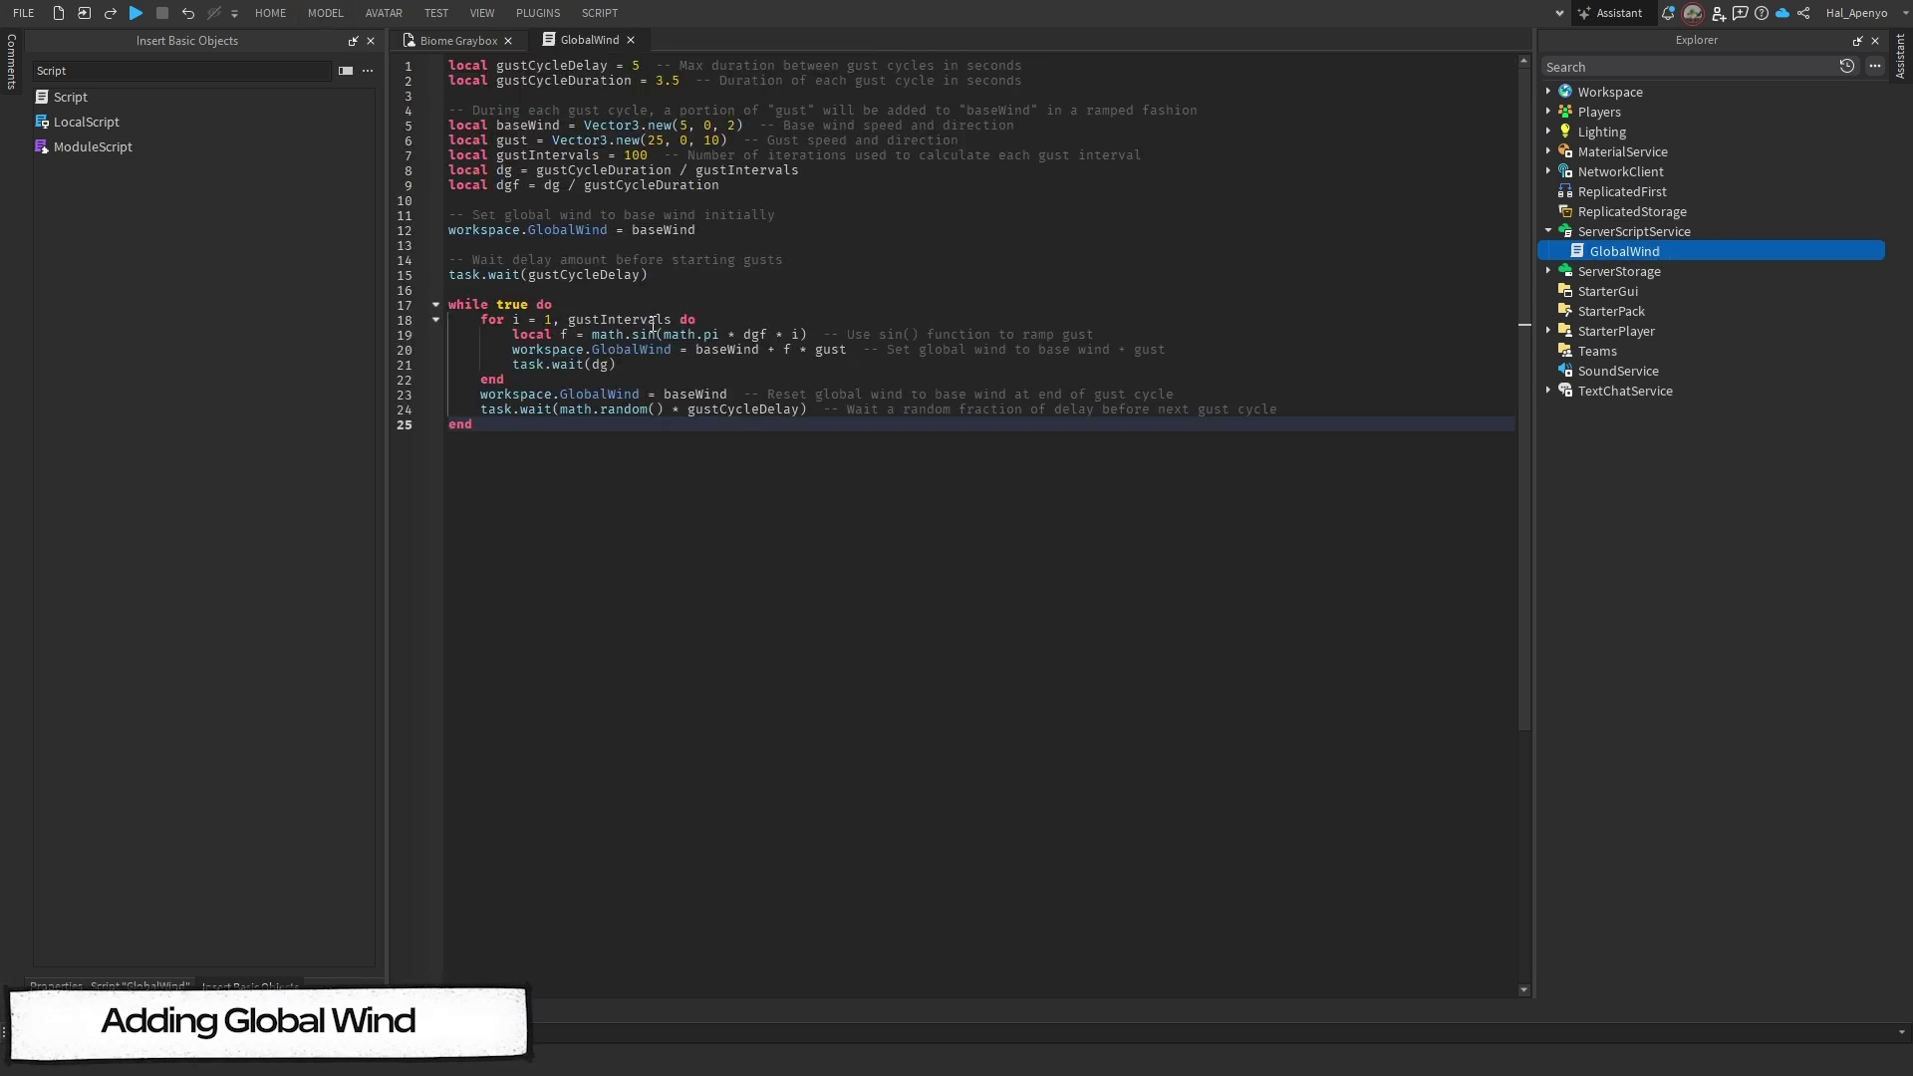
pyautogui.click(630, 40)
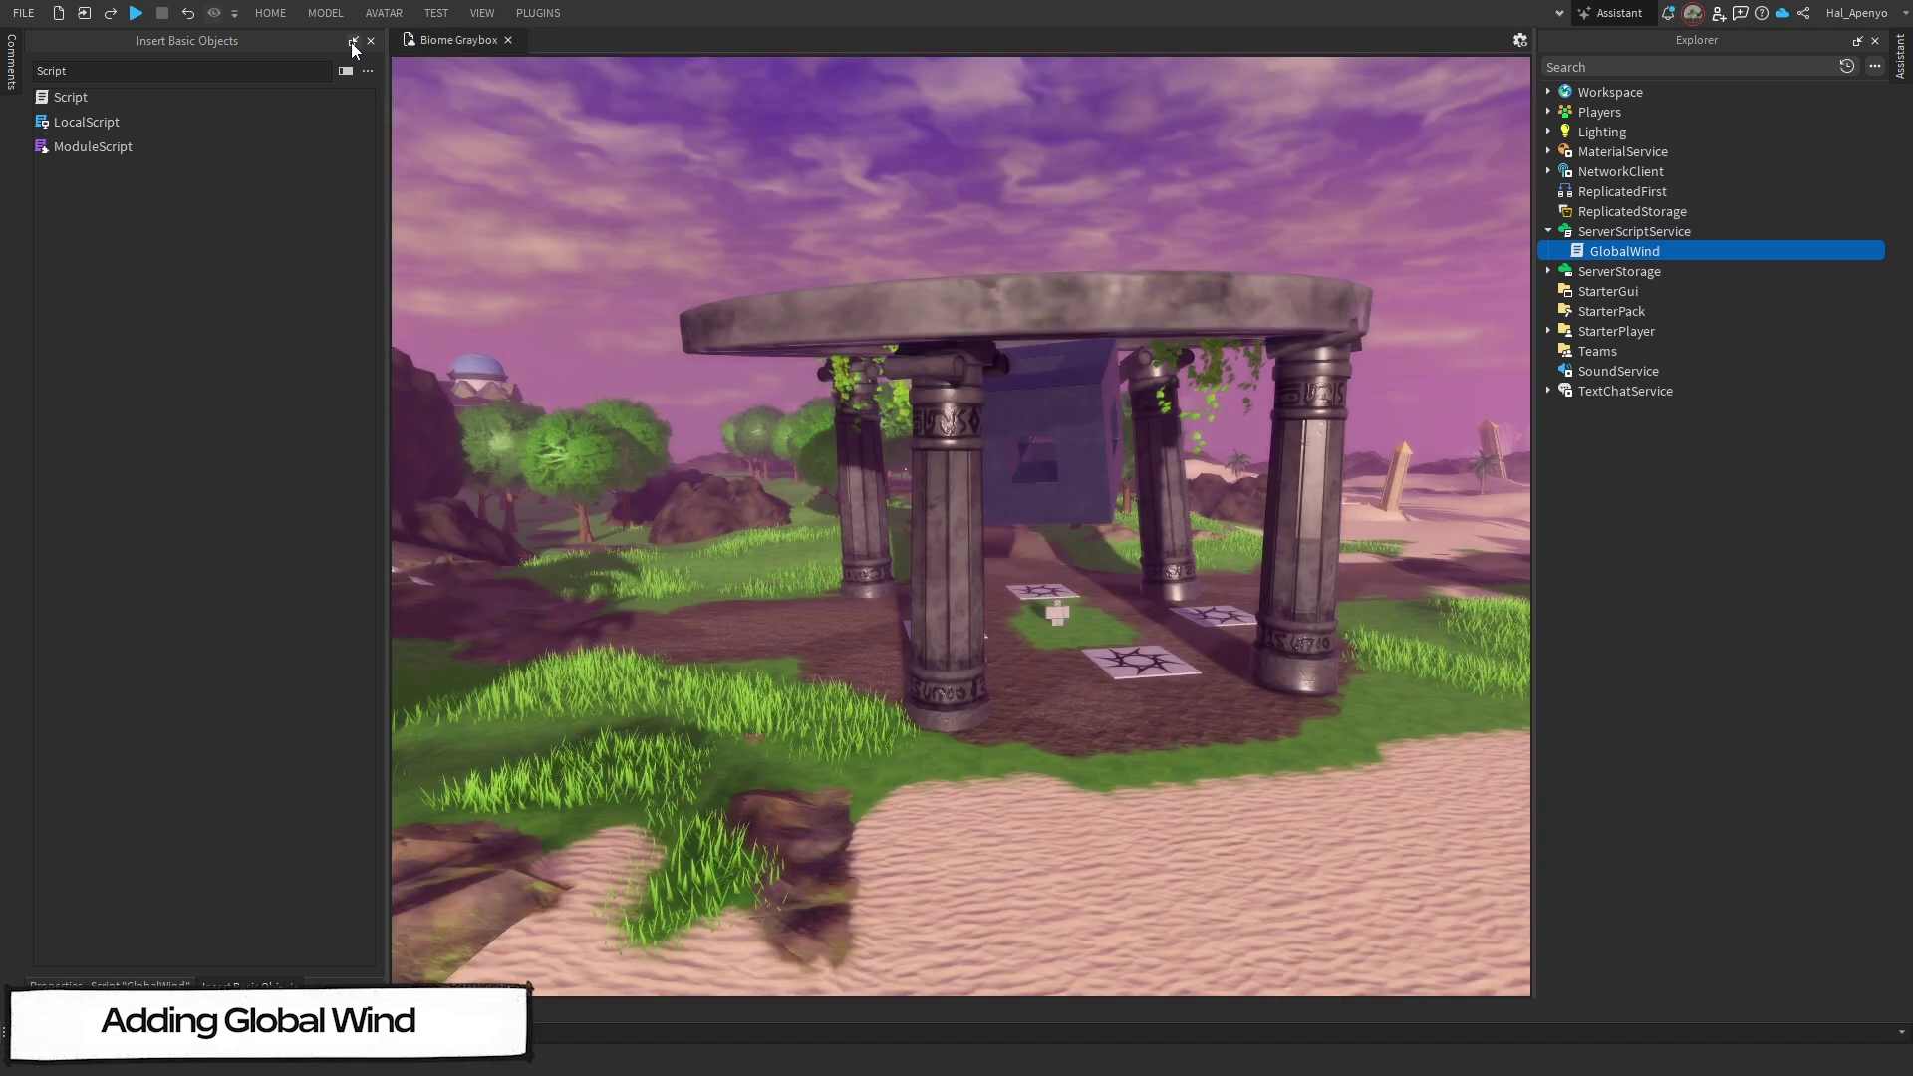
# Step: Start a playtest and walk the character around the spawn area to check the wind on the grass and particles
pyautogui.click(436, 13)
pyautogui.click(29, 55)
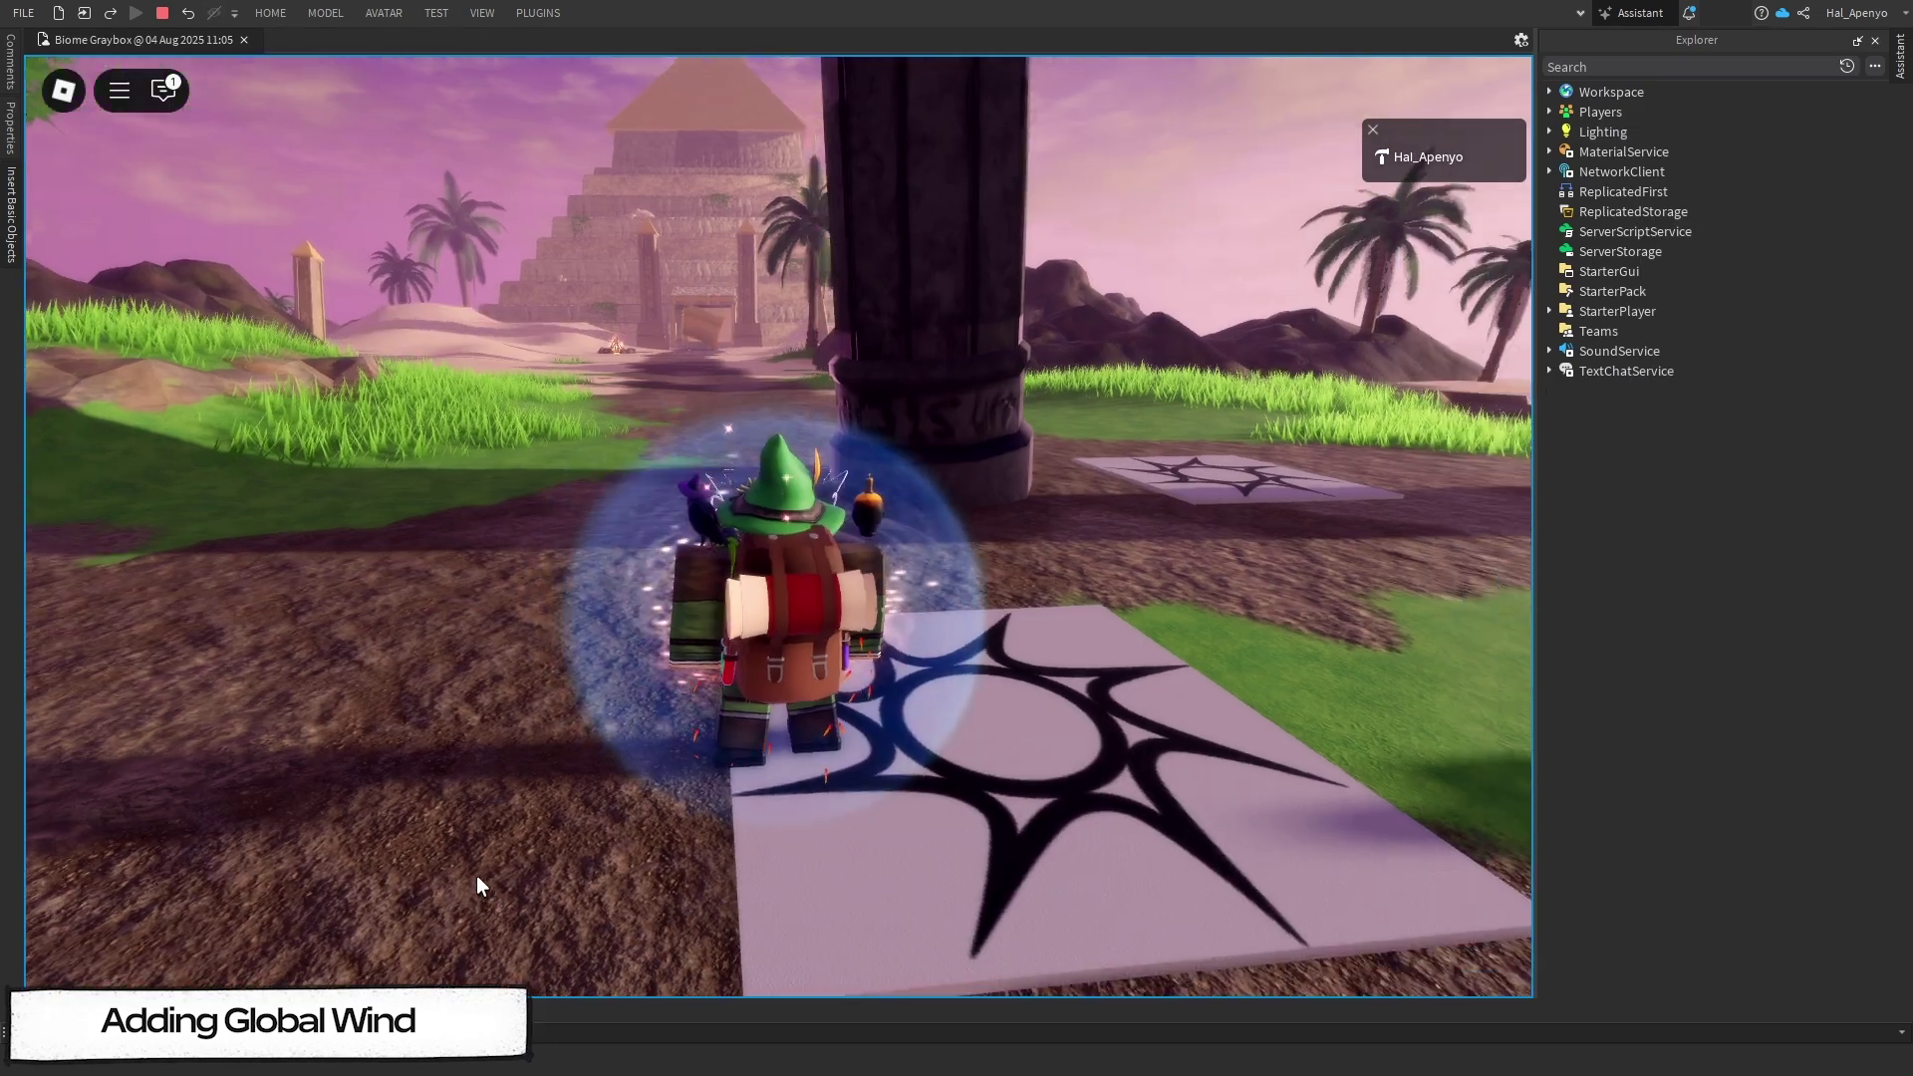
pyautogui.press('w')
pyautogui.moveTo(477, 877); pyautogui.dragTo(488, 874, button='right')
pyautogui.press('Tab')
pyautogui.press('d')
pyautogui.press('d')
pyautogui.press('w')
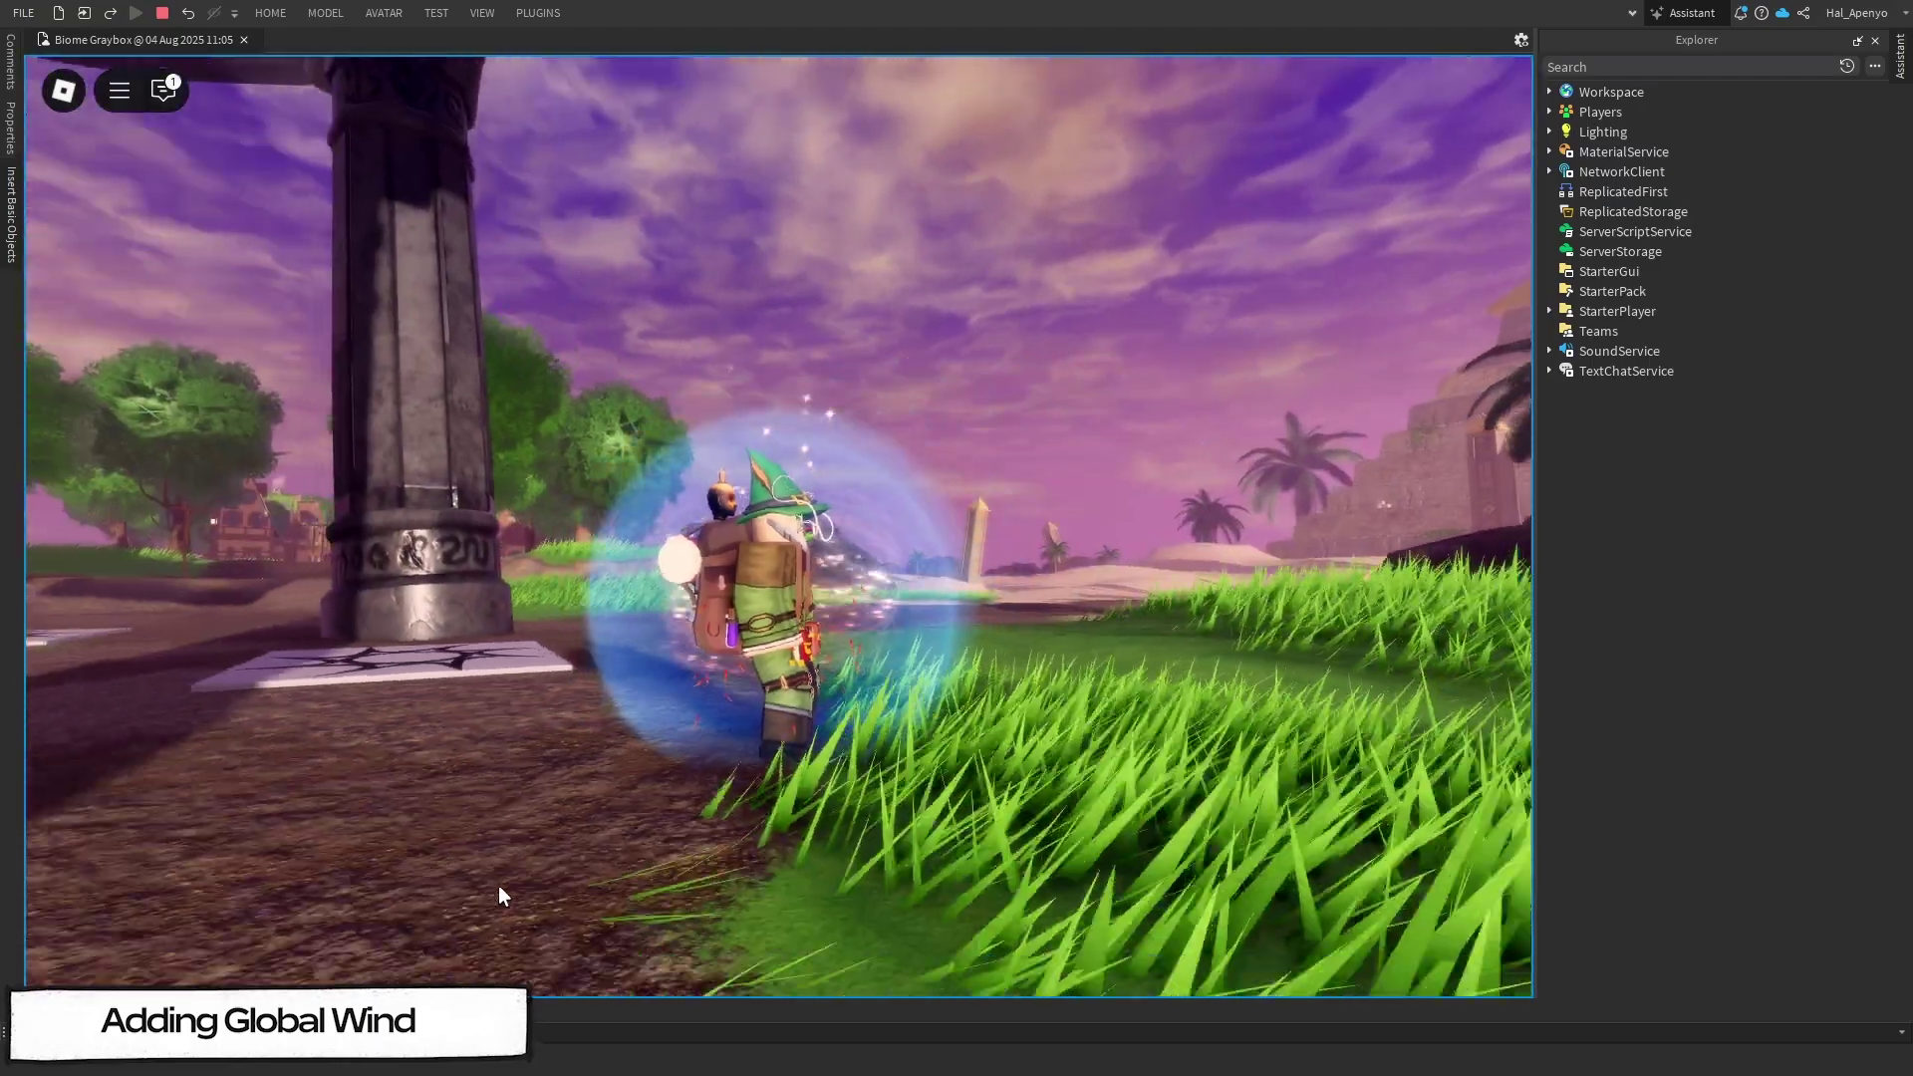